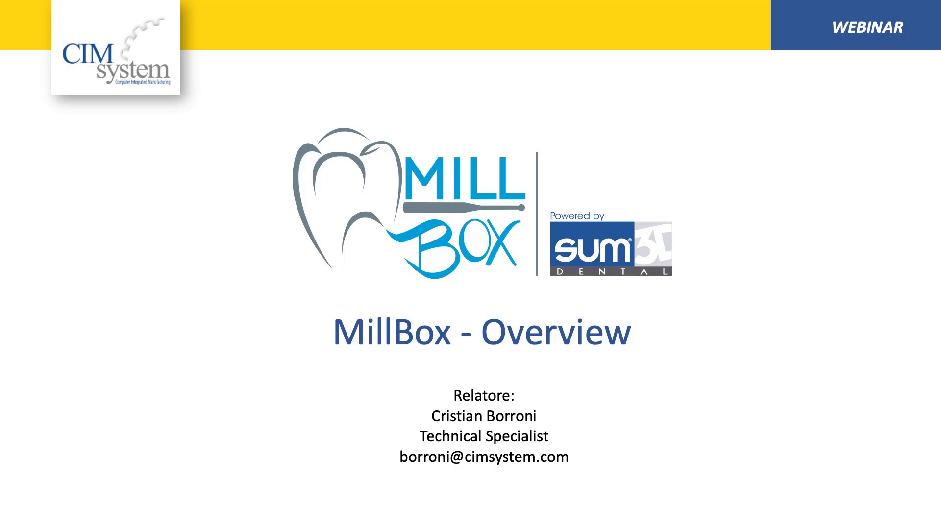
- Exit the PowerPoint slideshow, minimize it to the desktop, and bring up the Start menu
key("Escape")
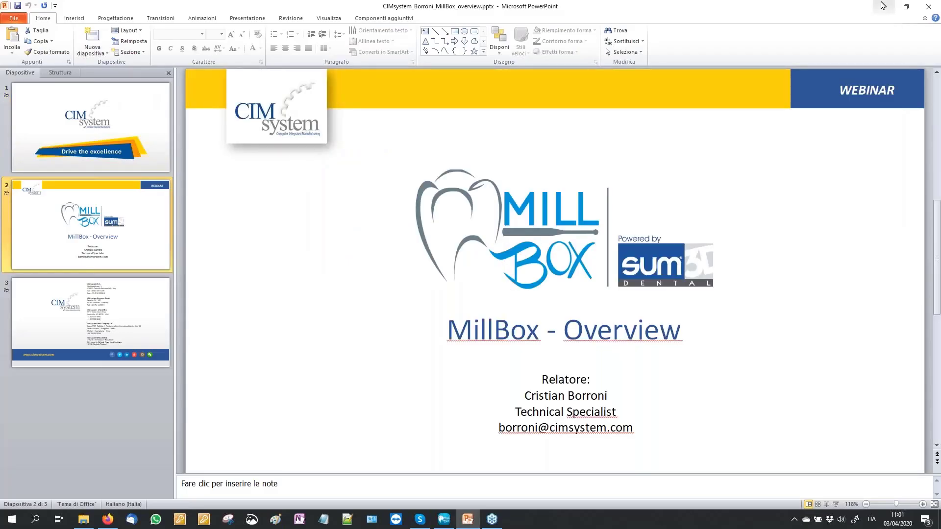
left_click(884, 7)
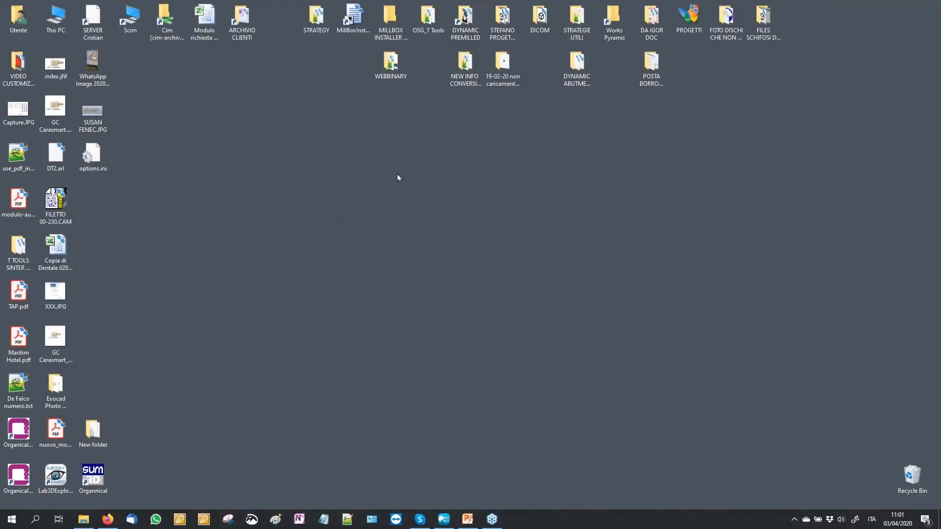
left_click(11, 519)
- Launch MillBox v2020 and open its news thumbnail showing the March 2020 release notes
left_click(189, 266)
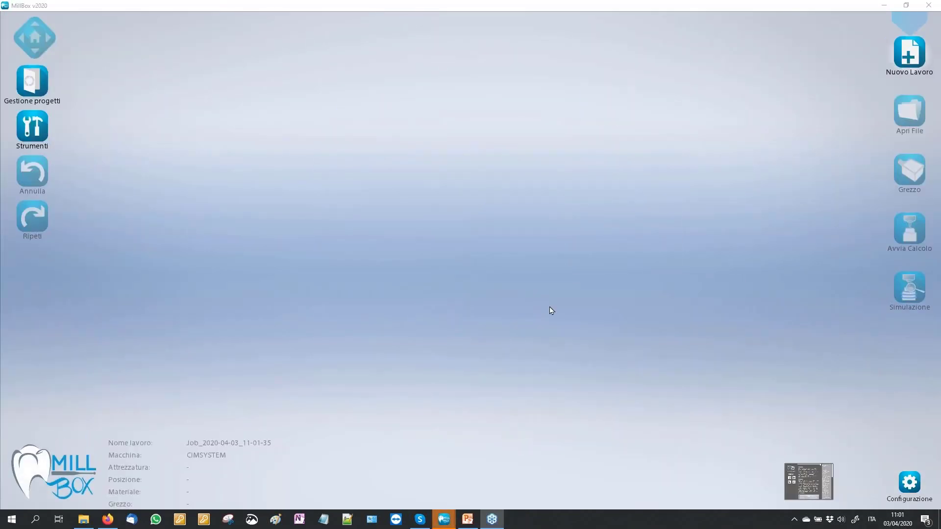
left_click(798, 479)
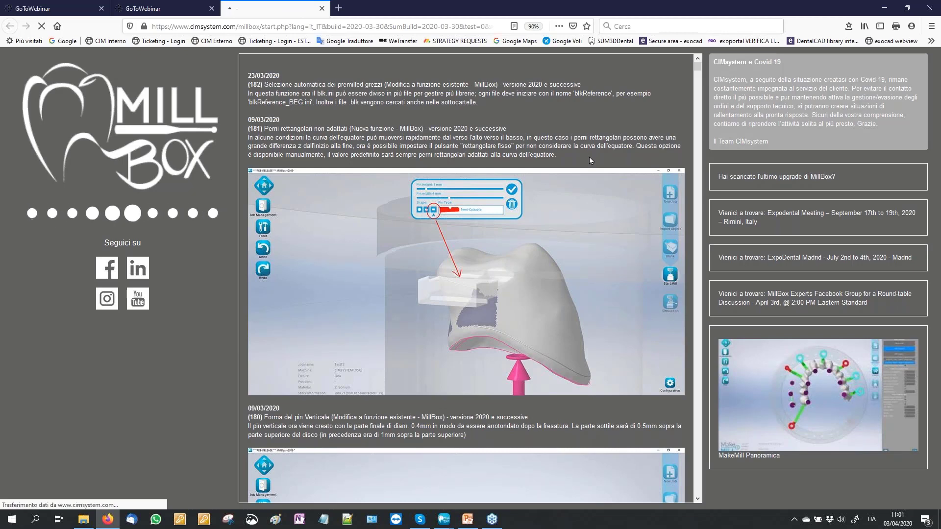
- Scroll the release notes down to the multiproject calculation entries, then minimize Firefox
scroll(581, 162, "down", 1)
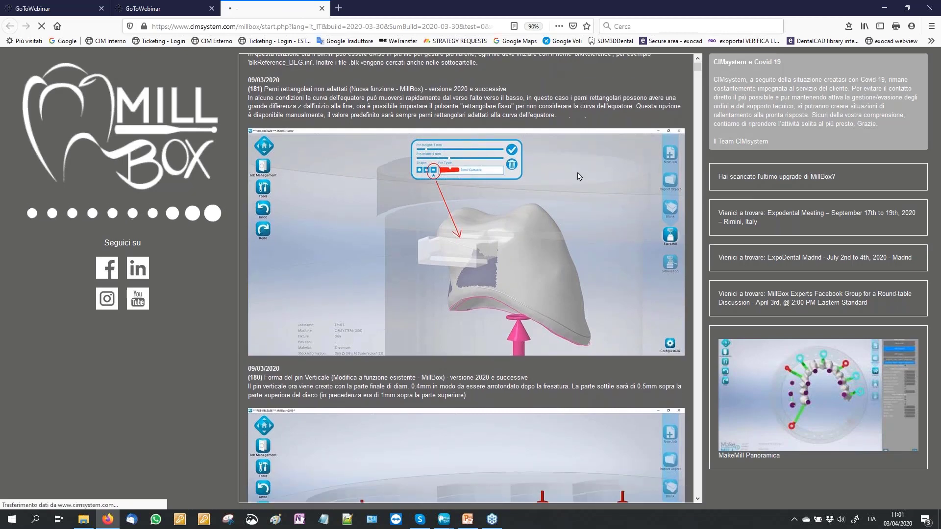
scroll(578, 179, "down", 3)
scroll(577, 184, "down", 2)
scroll(577, 187, "down", 3)
scroll(576, 191, "down", 1)
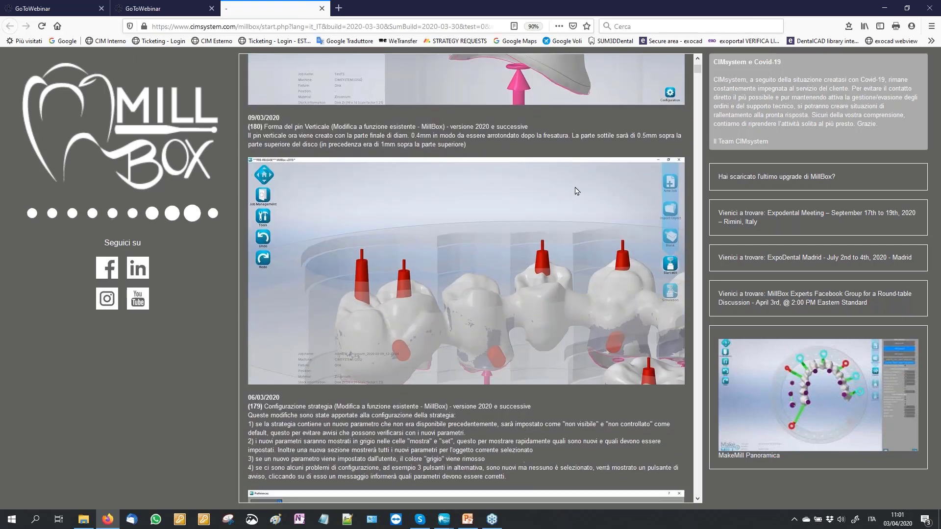
scroll(577, 192, "down", 3)
scroll(576, 191, "down", 4)
scroll(576, 192, "down", 1)
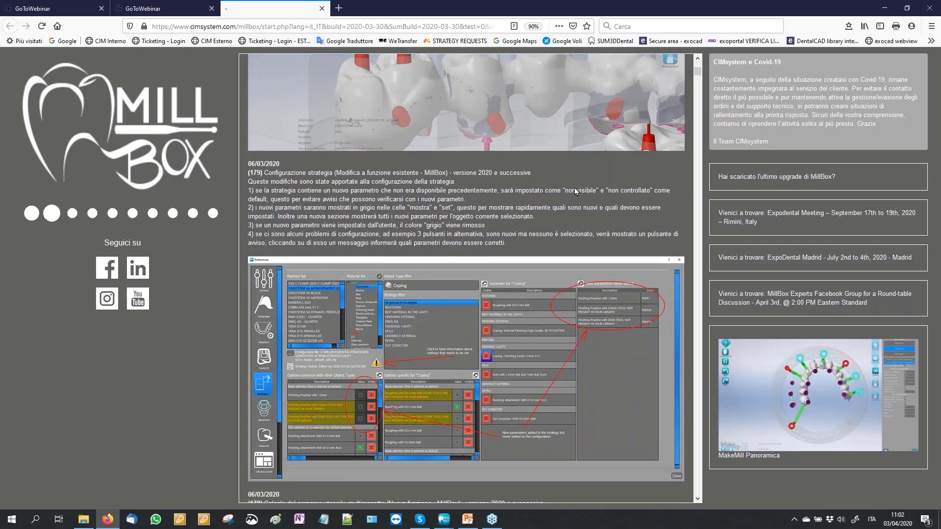
scroll(577, 195, "down", 4)
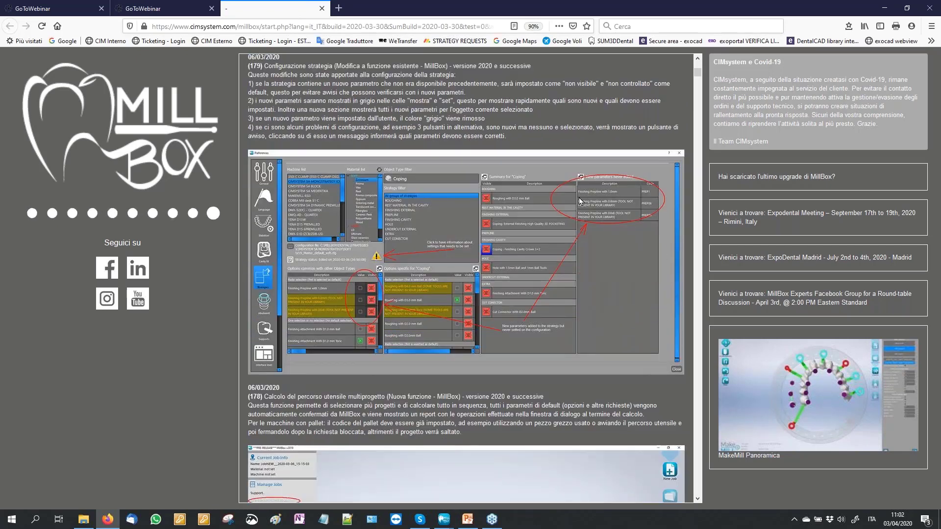
scroll(572, 206, "down", 8)
scroll(475, 256, "down", 5)
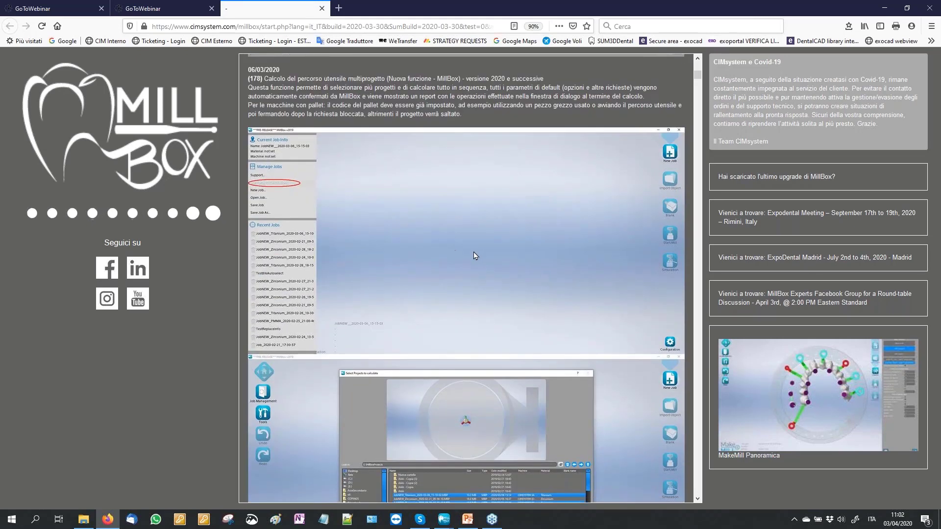
scroll(476, 253, "down", 2)
scroll(478, 248, "down", 2)
scroll(479, 243, "down", 4)
scroll(480, 236, "down", 2)
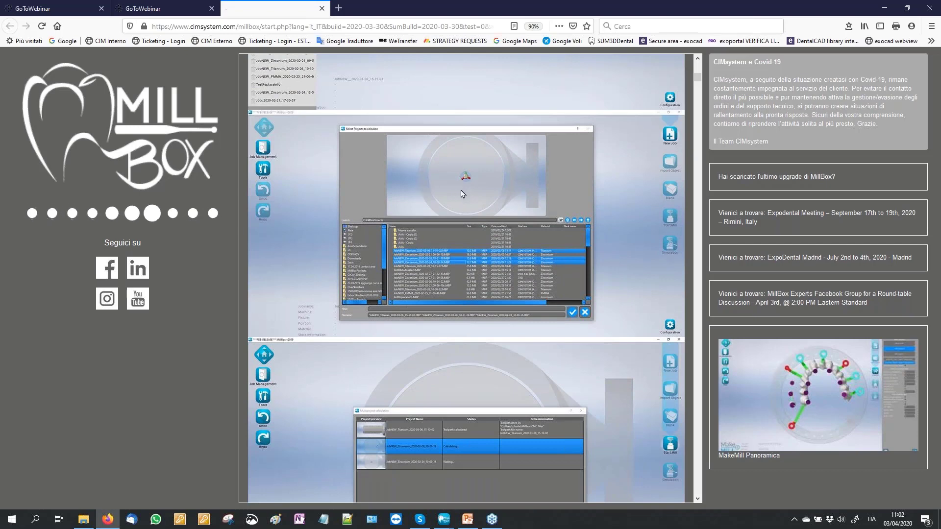
scroll(462, 190, "down", 5)
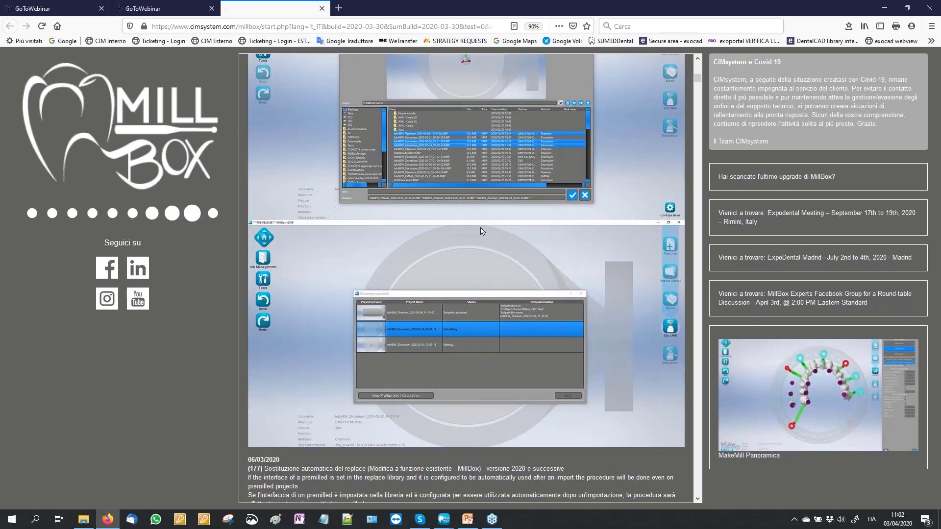
scroll(501, 291, "down", 3)
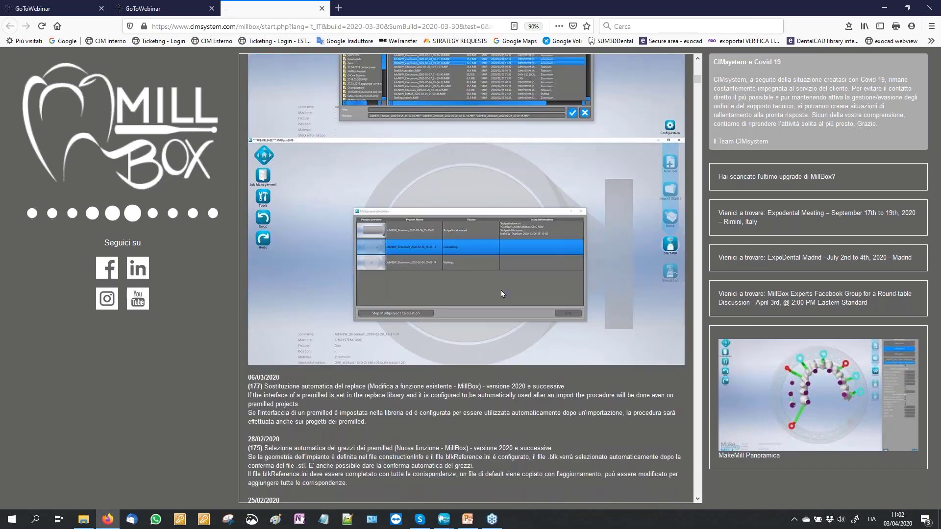
scroll(501, 290, "down", 6)
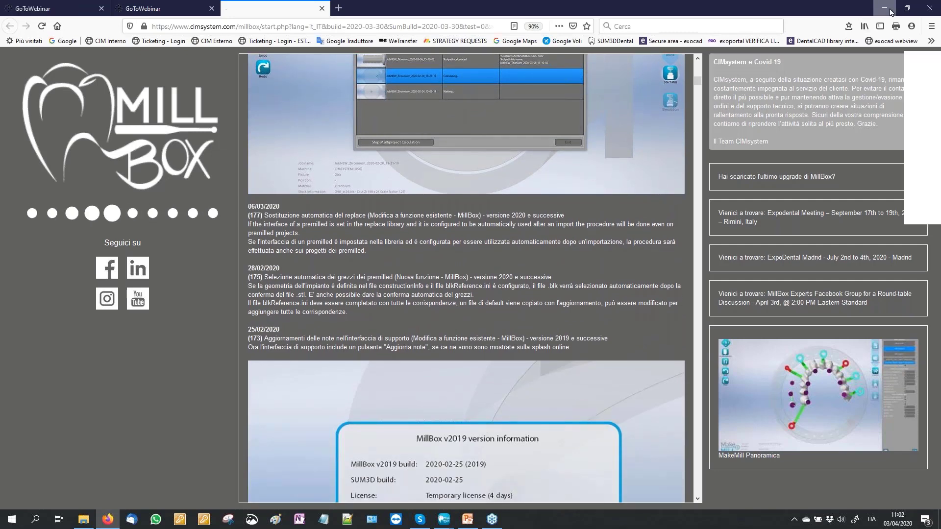
left_click(890, 10)
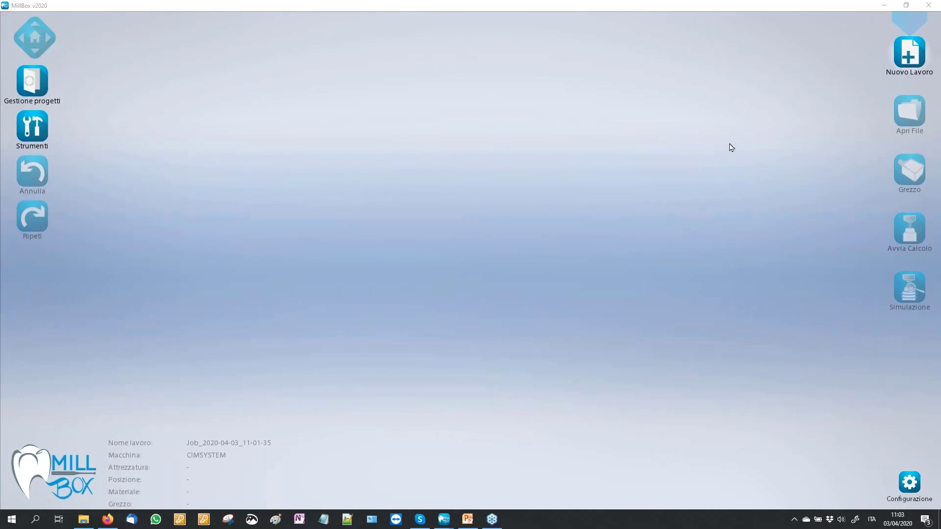
left_click(902, 63)
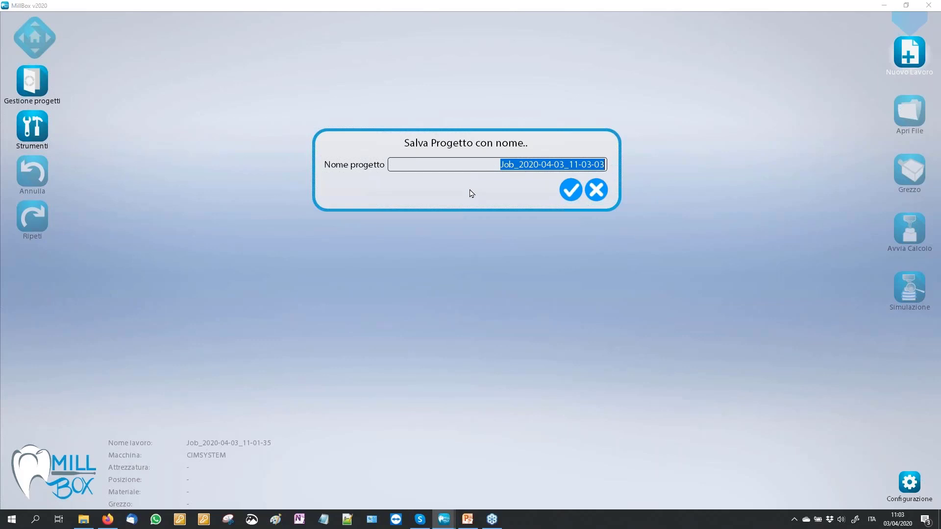
key("Return")
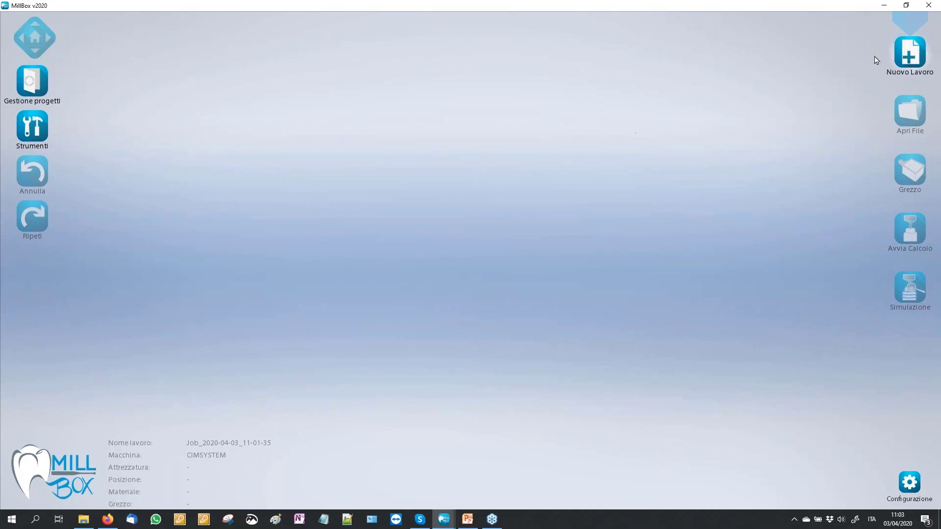
- Create job Job_2020-04-03_11-03-24 in Zirconia and list the CIMSYSTEM and OSG tool packages
left_click(908, 59)
left_click(571, 190)
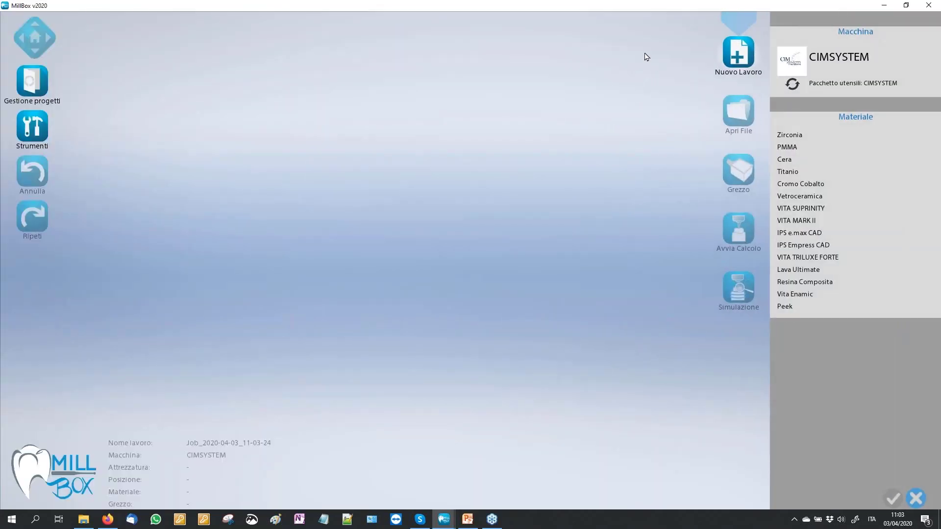
left_click(819, 135)
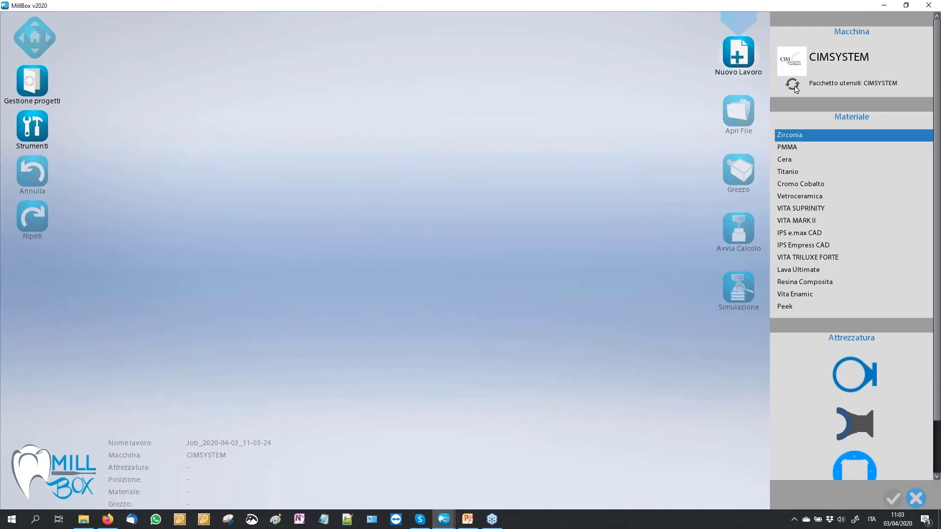
left_click(794, 85)
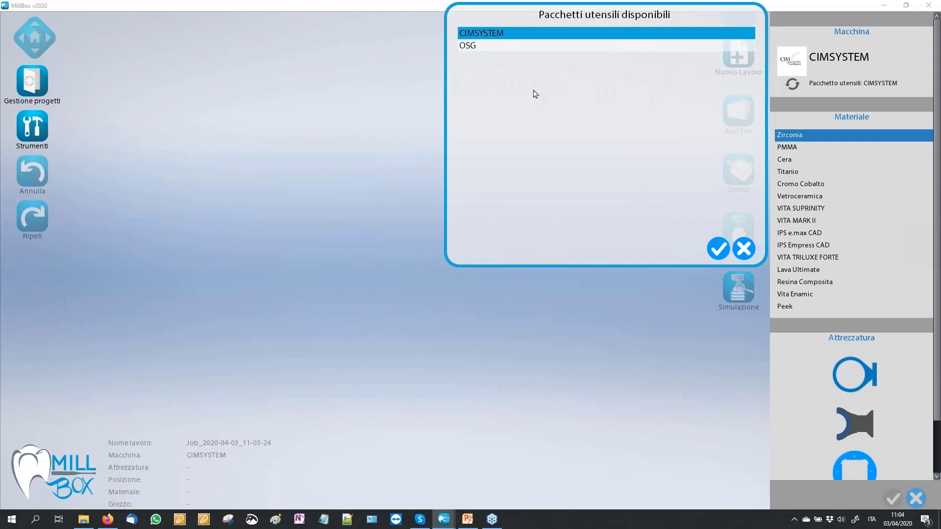
- Close the tool package list and browse the PMMA, Titanio and VITA SUPRINITY materials
left_click(744, 244)
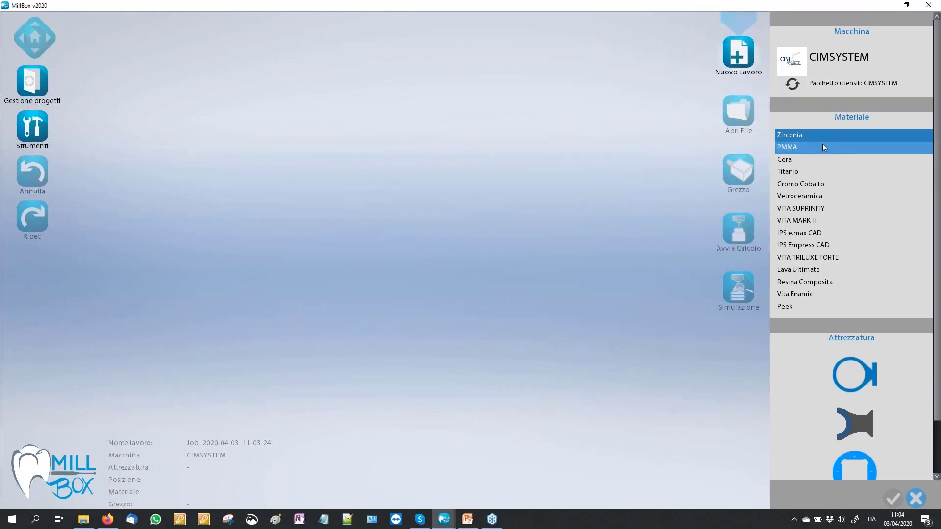
scroll(880, 343, "down", 1)
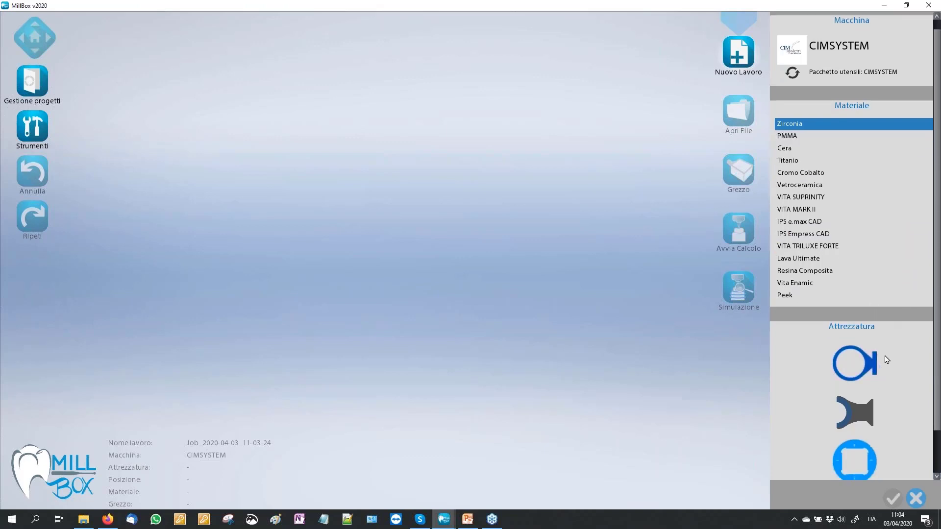
scroll(885, 358, "down", 1)
scroll(887, 352, "down", 1)
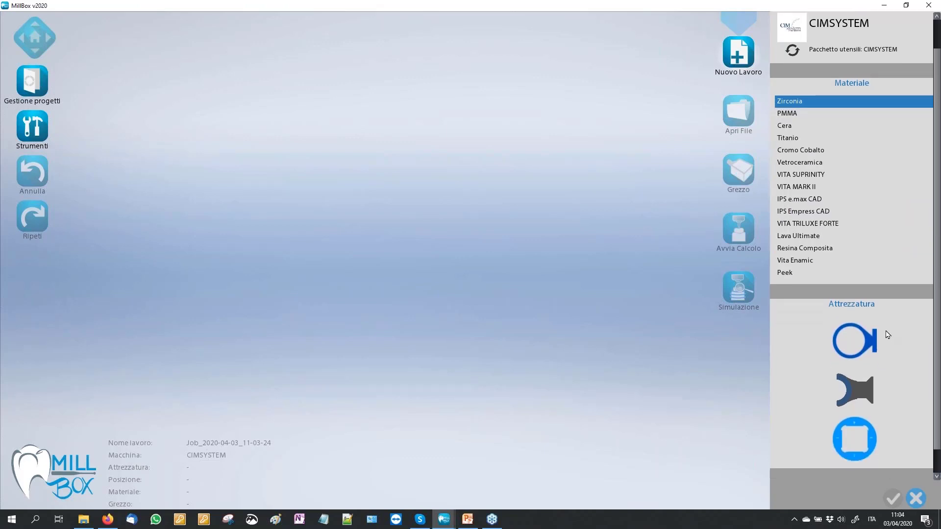
left_click(829, 122)
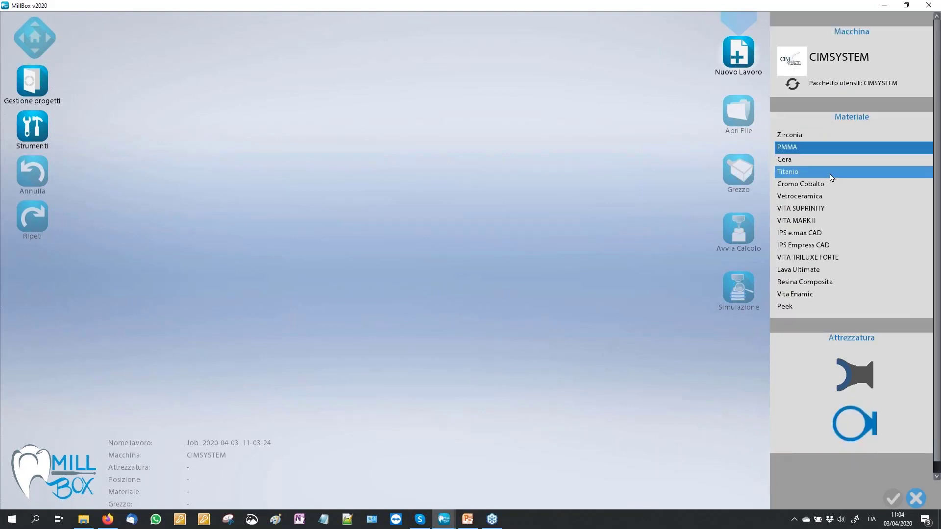
left_click(832, 172)
scroll(843, 182, "down", 1)
scroll(845, 183, "down", 1)
scroll(841, 147, "down", 1)
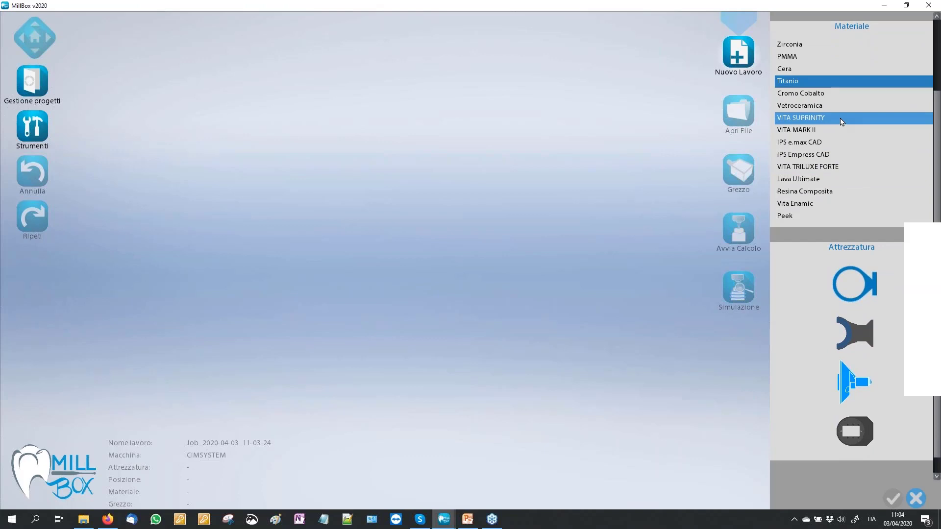
left_click(842, 120)
scroll(843, 137, "down", 1)
scroll(844, 142, "down", 1)
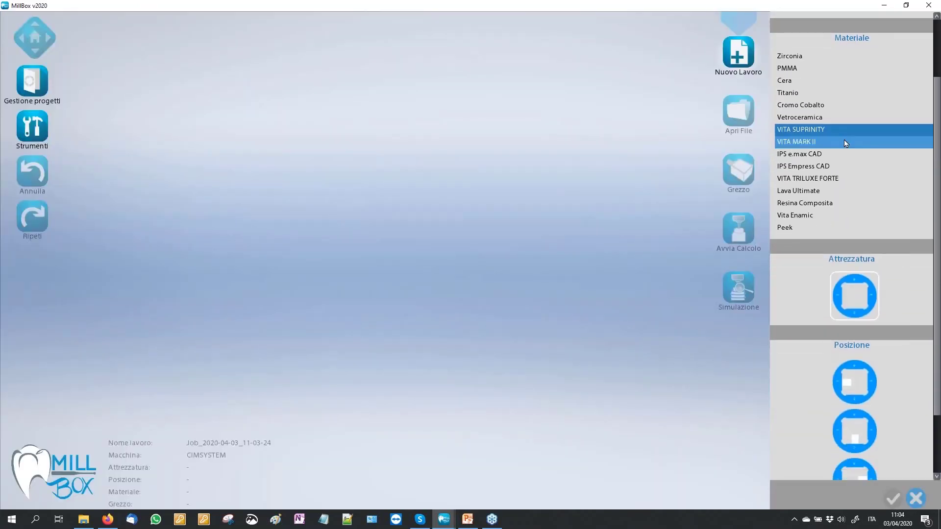
scroll(848, 130, "down", 1)
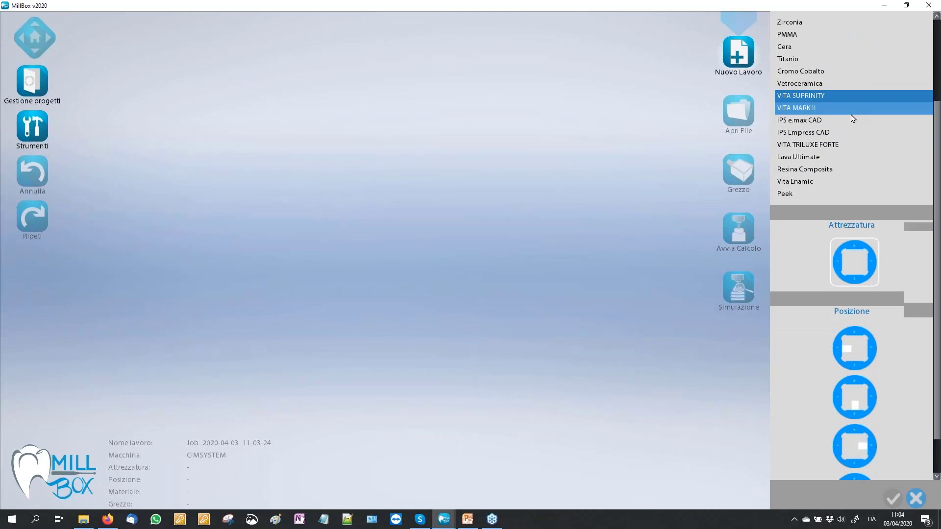
scroll(851, 116, "up", 1)
scroll(833, 98, "up", 1)
- Set the material back to Zirconia with a Disco fixture and confirm
left_click(823, 89)
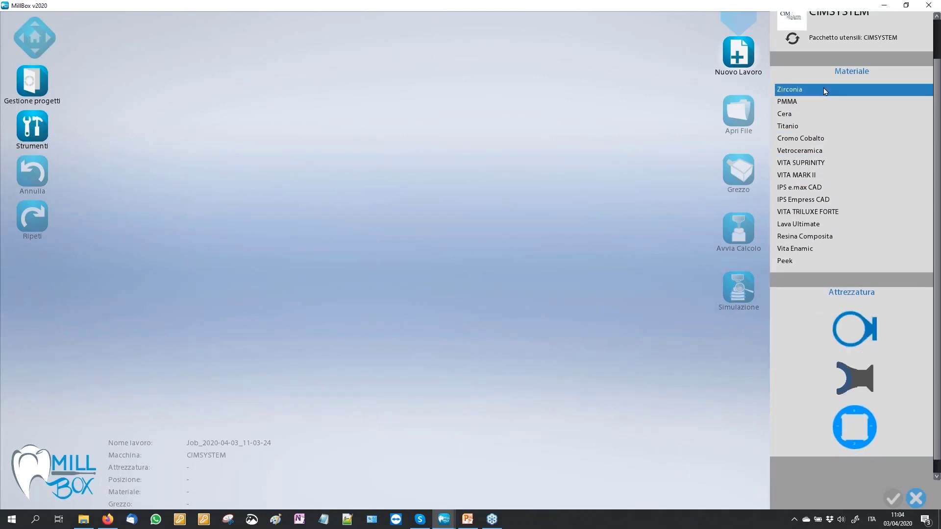
scroll(848, 117, "down", 1)
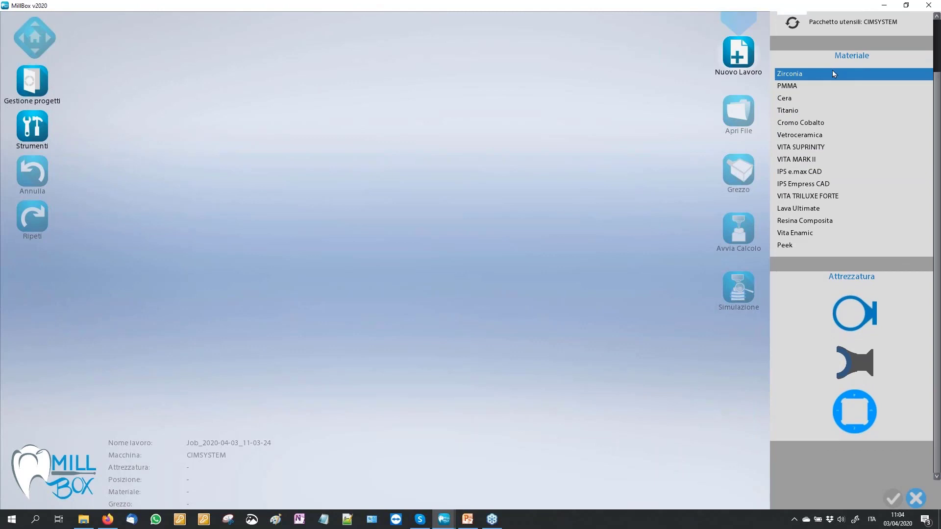
left_click(854, 314)
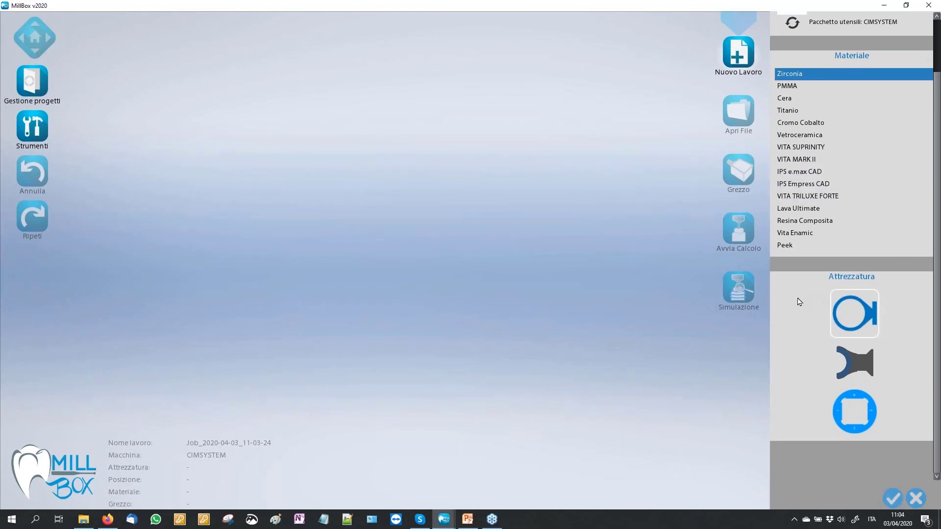
left_click(895, 499)
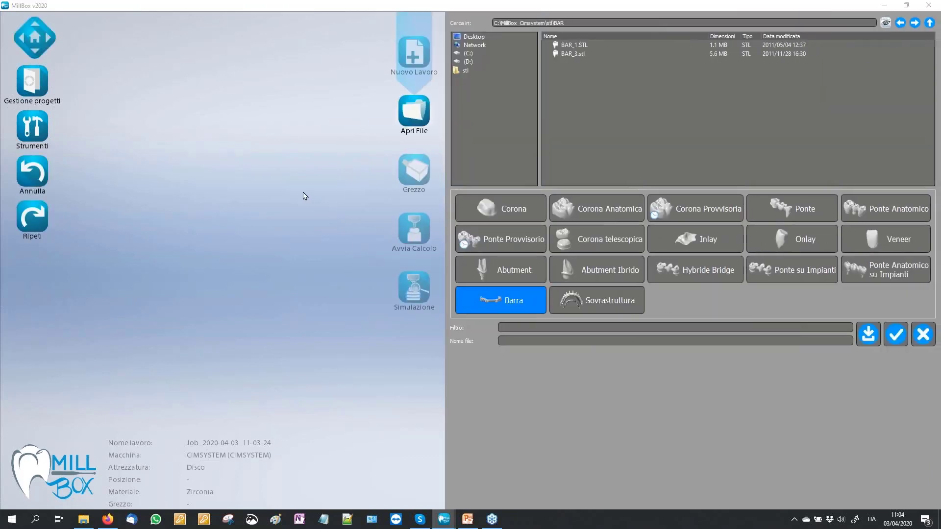
- Move the part browser up to the stl folder, check it in Windows Explorer, then close Explorer
left_click(930, 25)
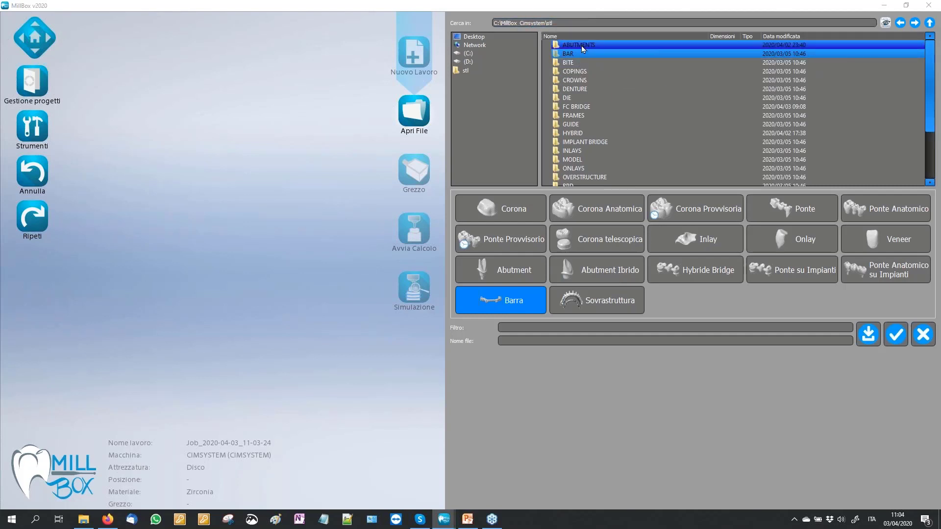
right_click(614, 22)
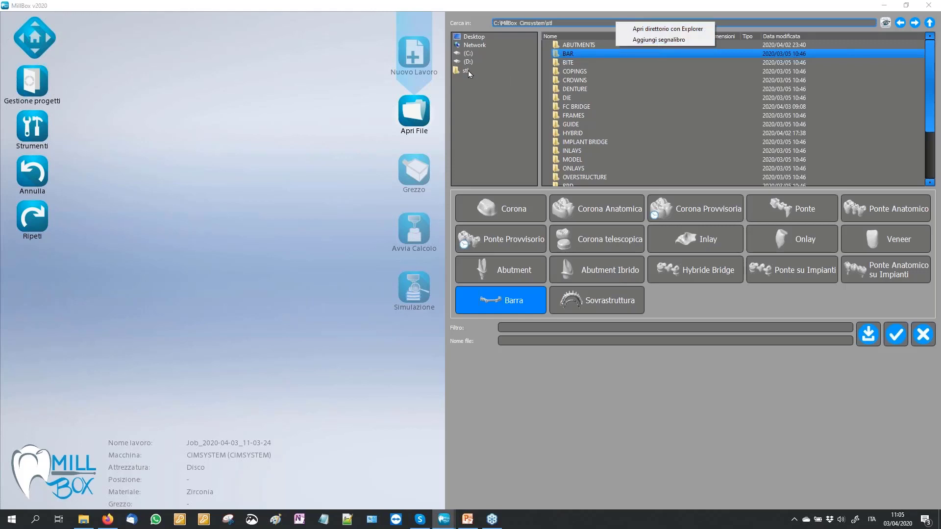
left_click(651, 30)
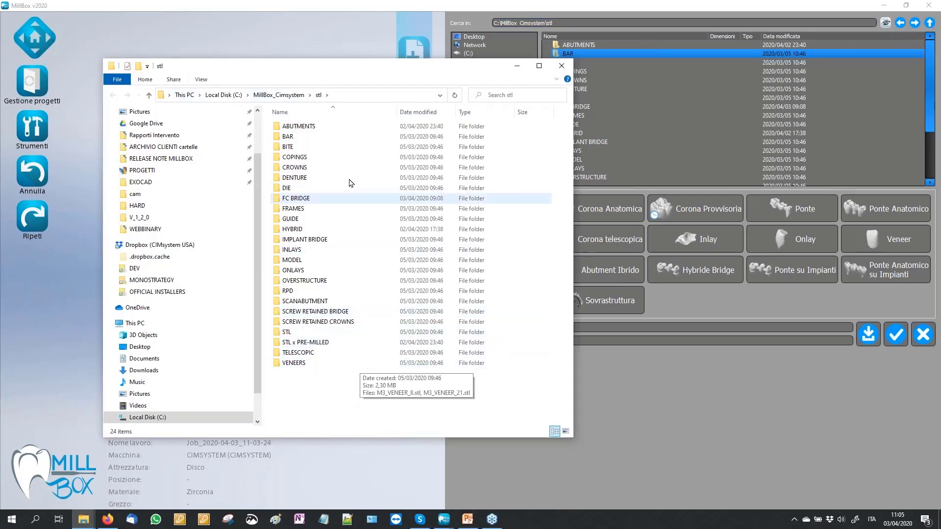
left_click(559, 66)
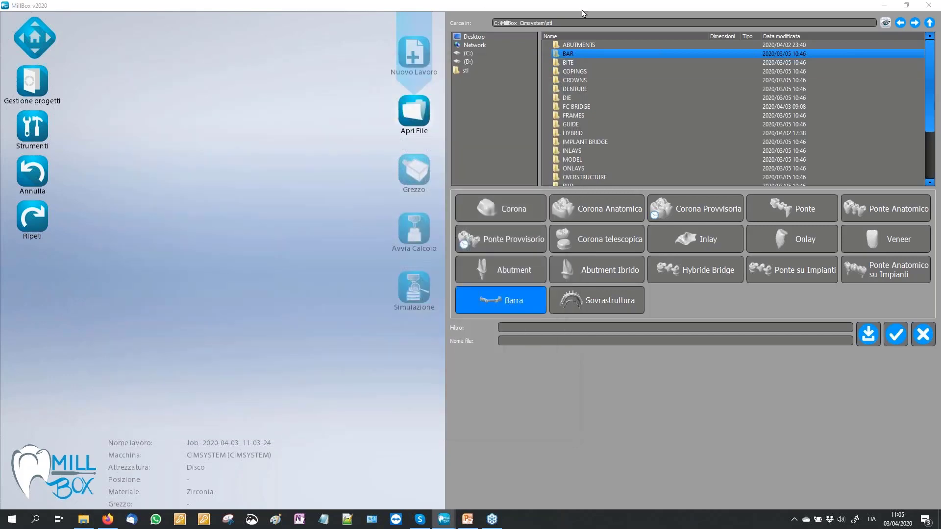
- In the CROWNS folder, select FC_POST_MOLAR.stl and set its part type to Corona Anatomica
double_click(611, 81)
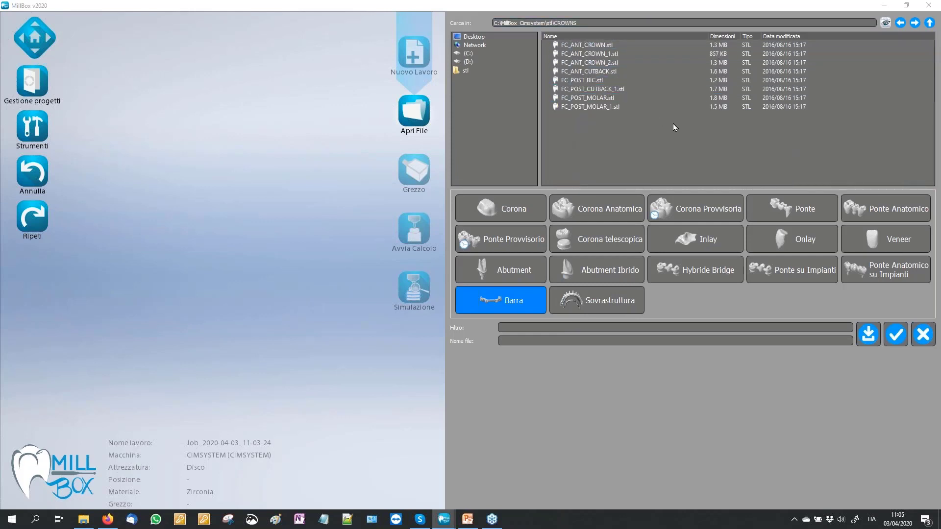
left_click(612, 98)
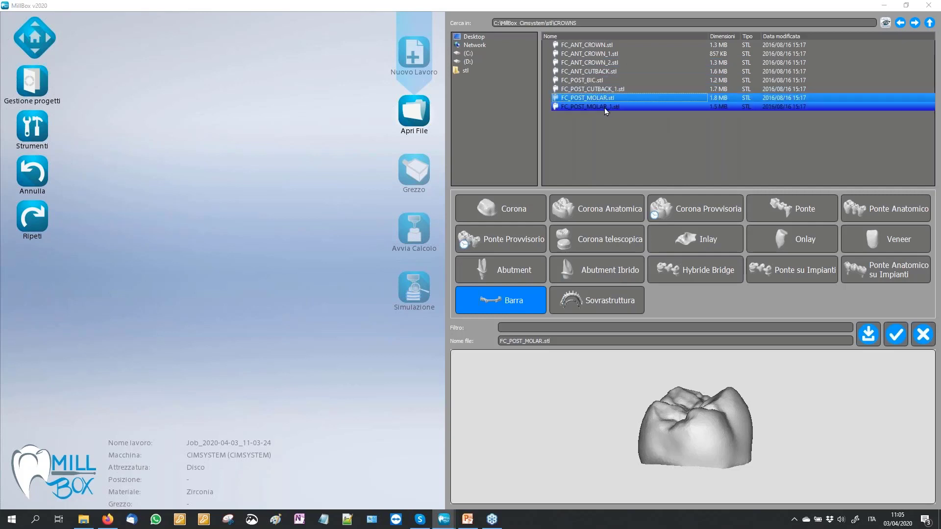
left_click(596, 201)
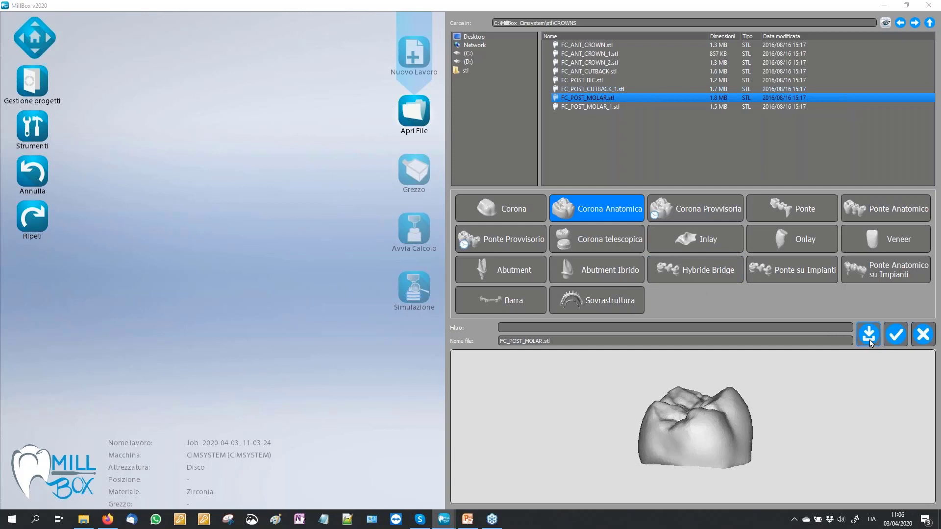
- Import the FC_POST_MOLAR crown and orbit and zoom to inspect its margin opening
left_click(897, 340)
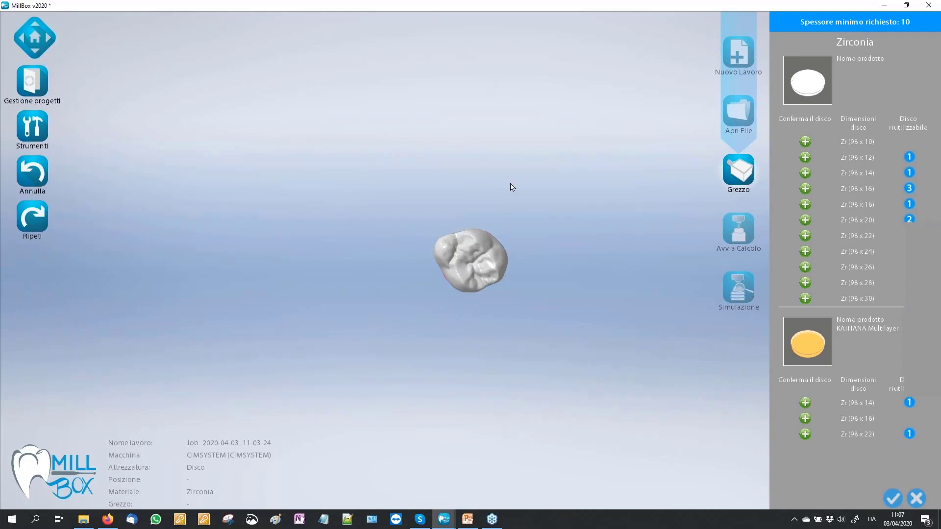
left_click_drag(516, 243, 498, 124)
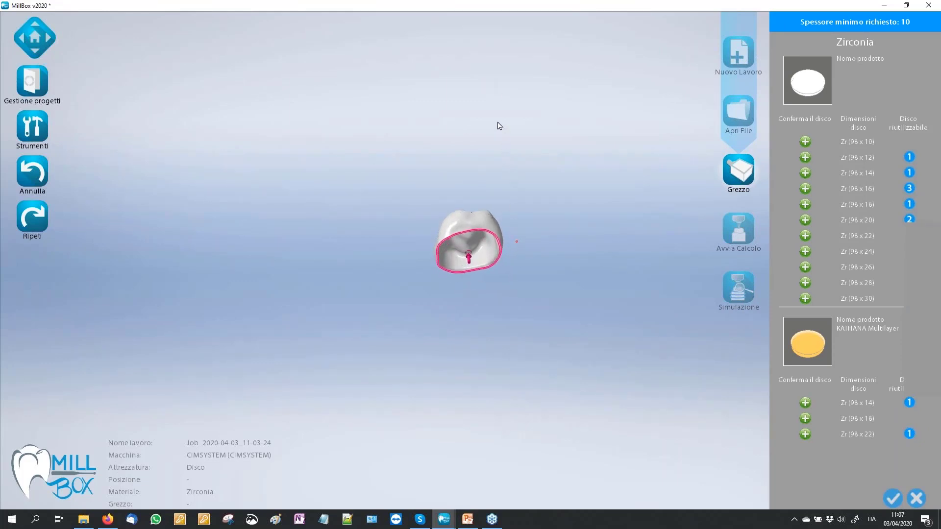
scroll(511, 245, "up", 2)
scroll(498, 254, "up", 3)
left_click_drag(488, 255, 488, 112)
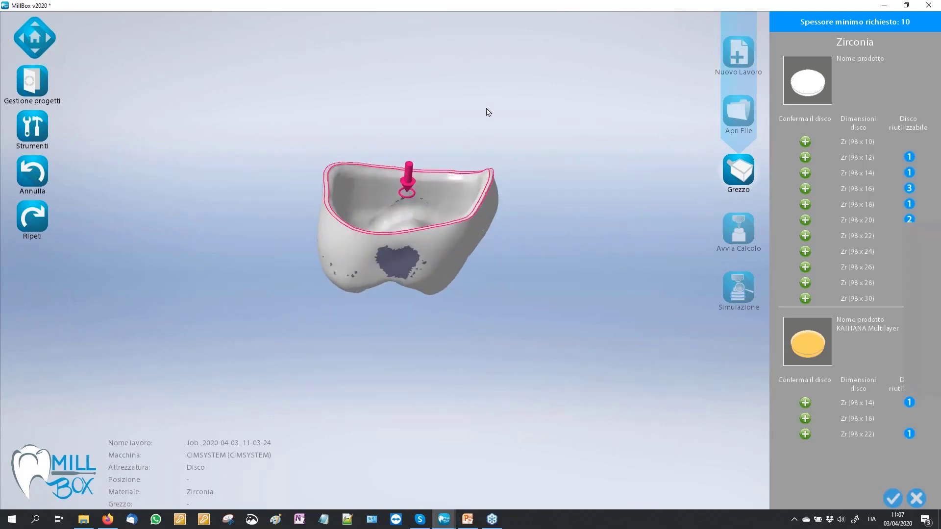
scroll(438, 148, "up", 1)
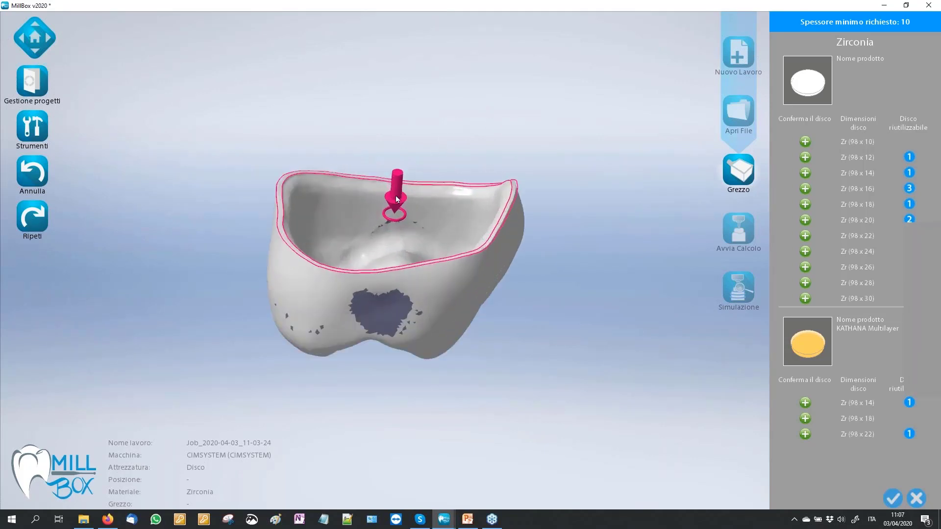
mouse_move(449, 151)
left_mouse_down()
mouse_move(446, 178)
mouse_move(429, 179)
mouse_move(430, 204)
mouse_move(460, 277)
left_mouse_up()
scroll(447, 179, "down", 2)
scroll(444, 177, "down", 1)
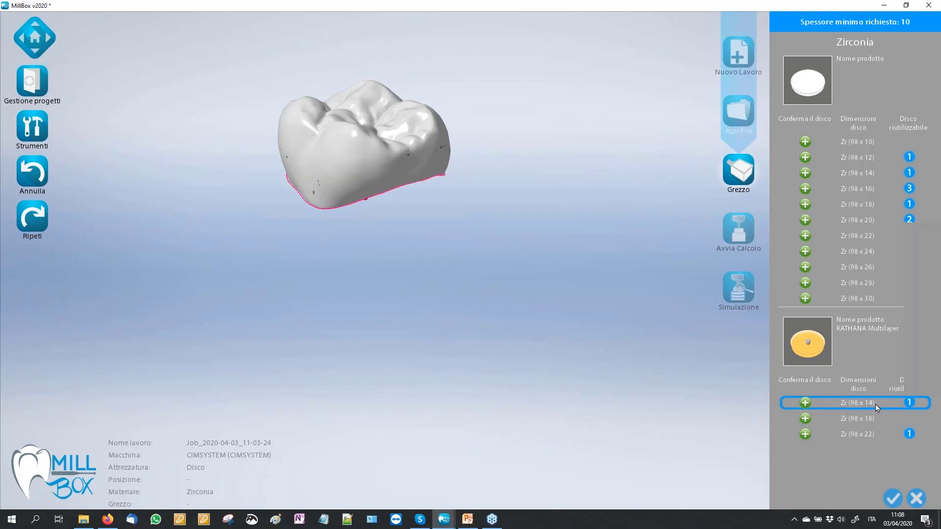
- Preview the reusable KATHANA Multilayer Zr 98 x 14 disc D98_zr14.blk, 7% used
left_click(909, 404)
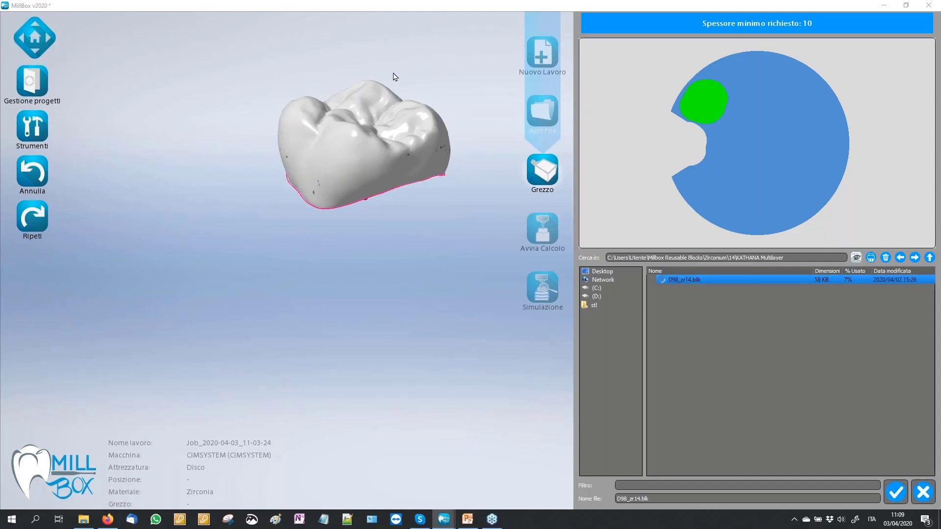
- Place the crown into disc D98_zr14.blk and orbit the disc to view its connectors
left_click(896, 492)
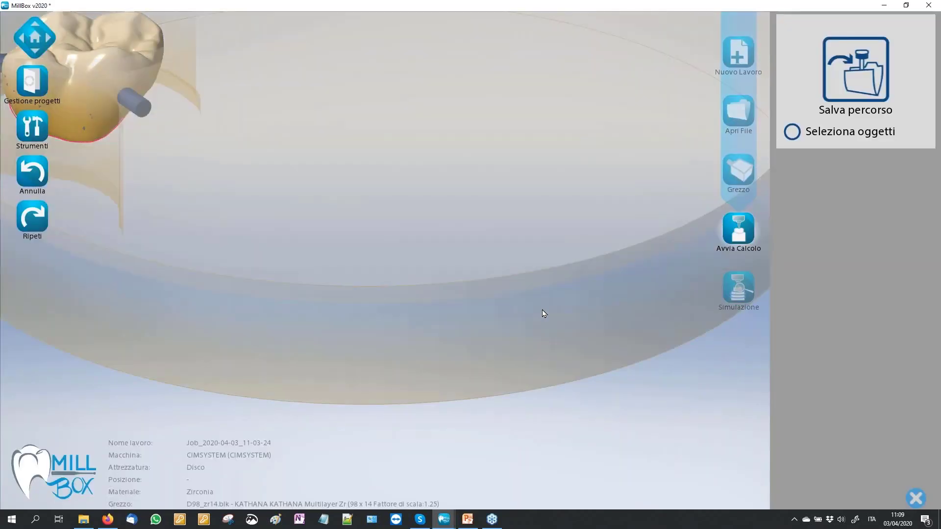
scroll(534, 313, "down", 2)
scroll(535, 313, "down", 3)
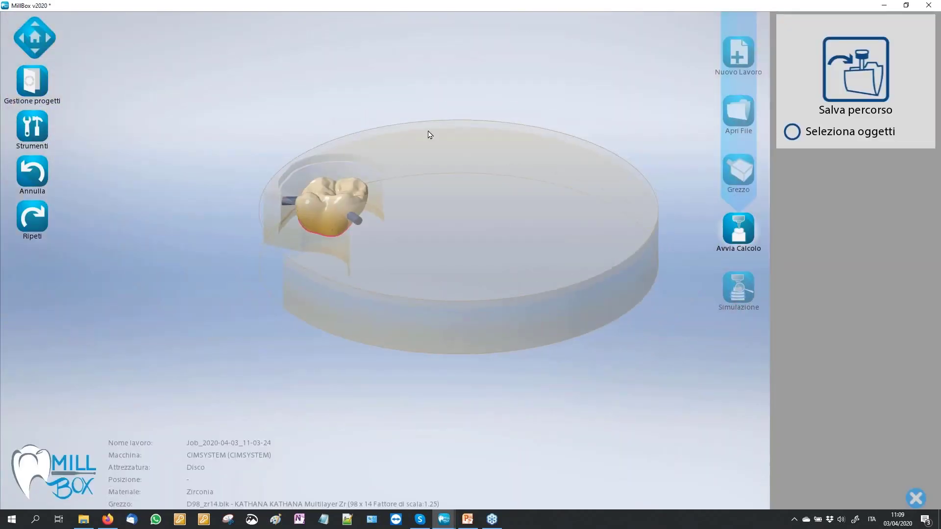
middle_click_drag(365, 91, 354, 140)
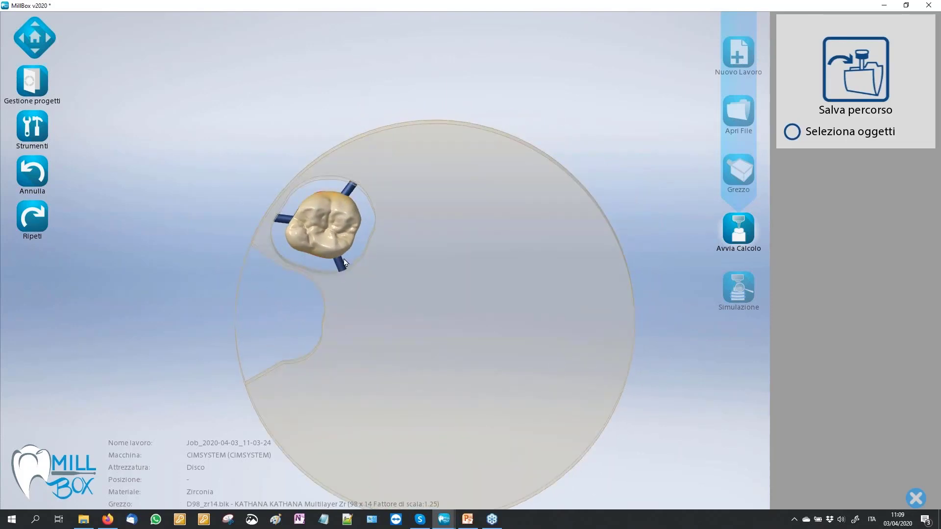
mouse_move(430, 219)
middle_mouse_down()
mouse_move(458, 235)
mouse_move(552, 157)
mouse_move(574, 162)
middle_mouse_up()
scroll(550, 202, "up", 2)
scroll(494, 234, "up", 5)
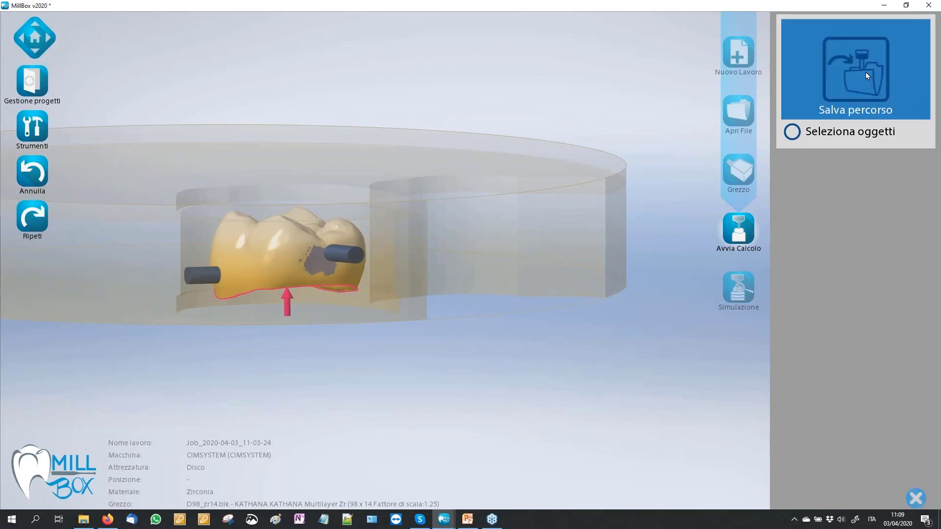
scroll(442, 182, "down", 2)
mouse_move(302, 169)
middle_mouse_down()
mouse_move(316, 220)
mouse_move(303, 186)
mouse_move(311, 152)
mouse_move(335, 141)
mouse_move(351, 166)
mouse_move(309, 176)
middle_mouse_up()
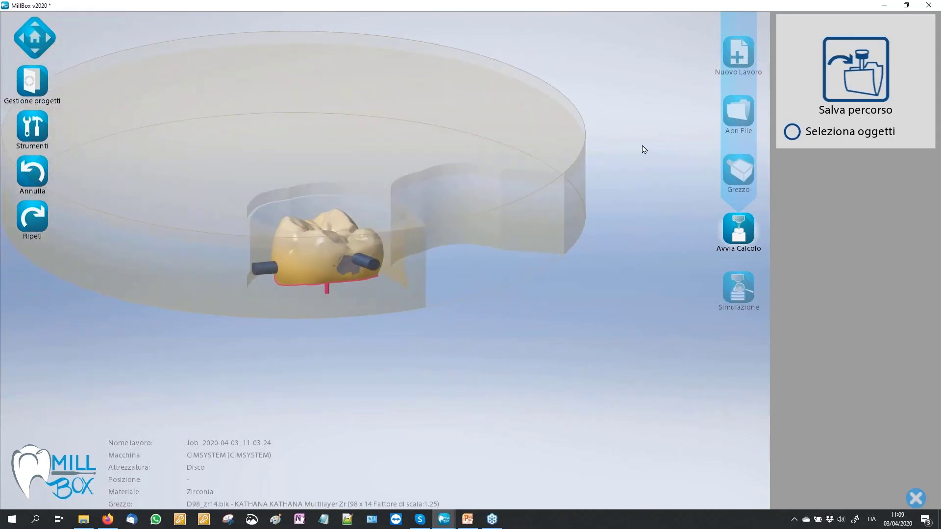
mouse_move(643, 147)
middle_mouse_down()
mouse_move(576, 154)
mouse_move(359, 116)
mouse_move(246, 120)
middle_mouse_up()
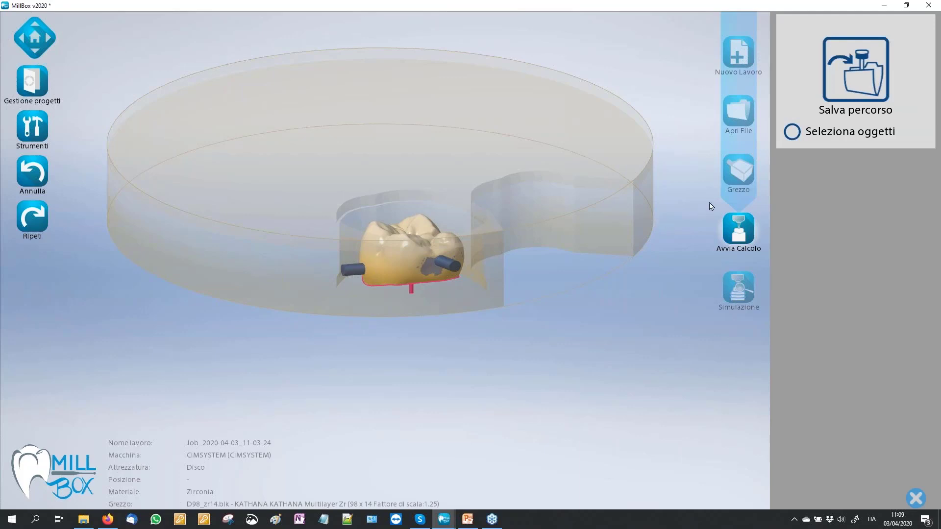
- Close the Salva percorso panel and view the nested crown from the top and side
left_click(916, 500)
scroll(552, 254, "down", 2)
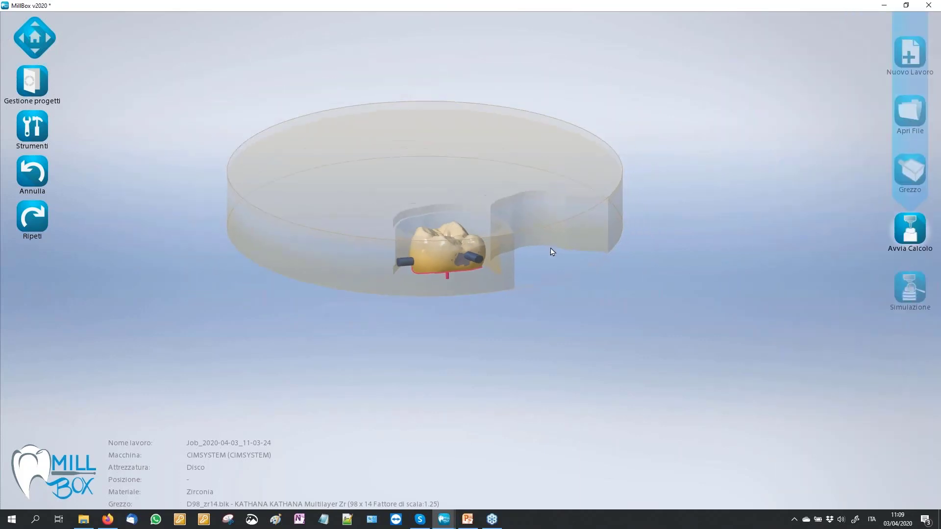
scroll(534, 252, "down", 1)
mouse_move(533, 252)
left_mouse_down()
mouse_move(541, 264)
mouse_move(481, 281)
left_mouse_up()
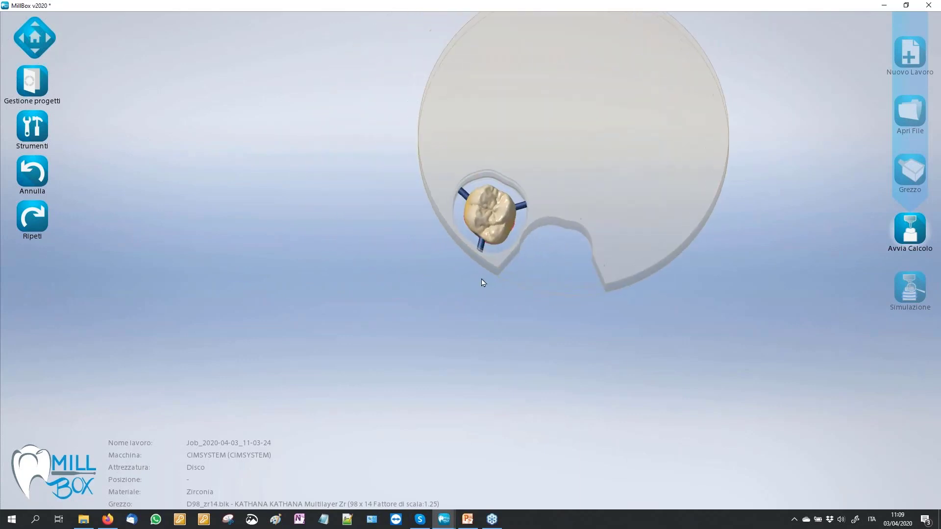
left_click_drag(317, 281, 532, 224)
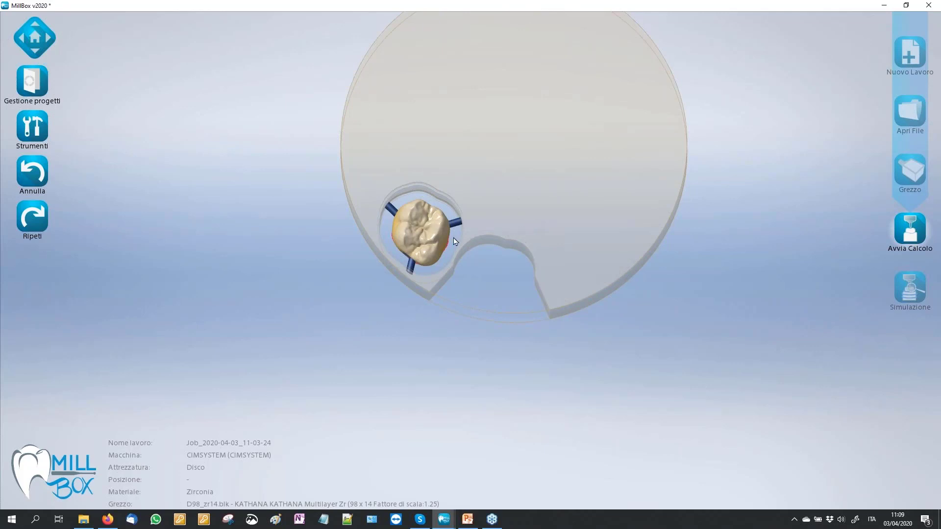
middle_click_drag(493, 191, 440, 232)
scroll(440, 231, "up", 3)
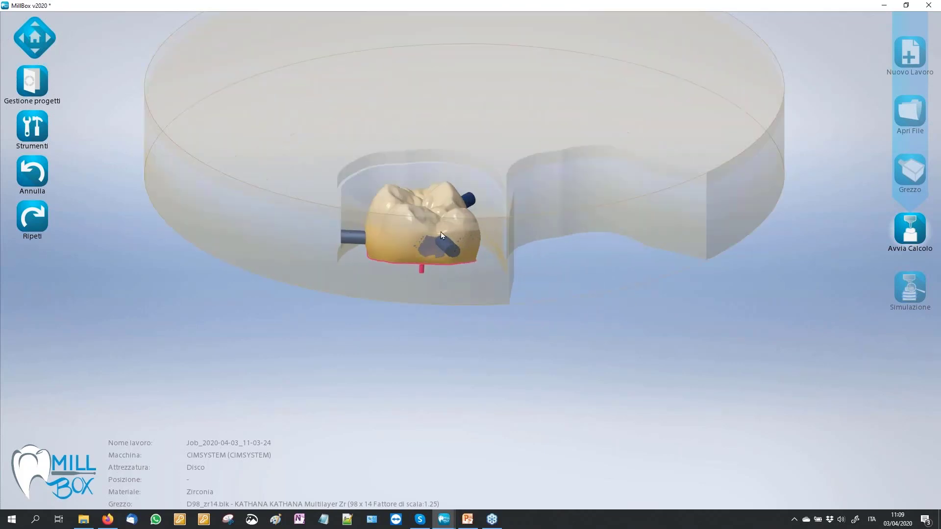
scroll(402, 212, "up", 3)
- Select the molar crown and give it a first tilt within the disc
left_click(402, 212)
middle_click_drag(395, 315, 613, 343)
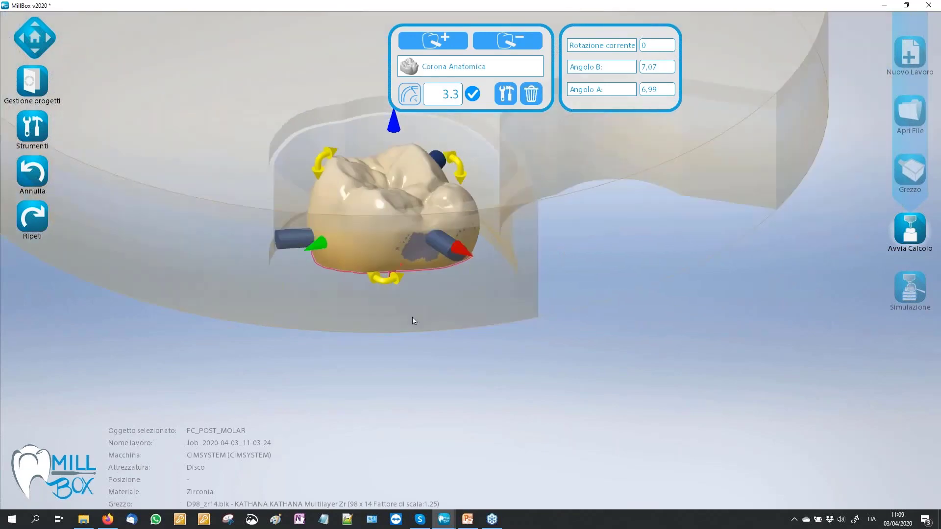
scroll(622, 325, "down", 2)
scroll(539, 274, "down", 2)
scroll(463, 210, "up", 3)
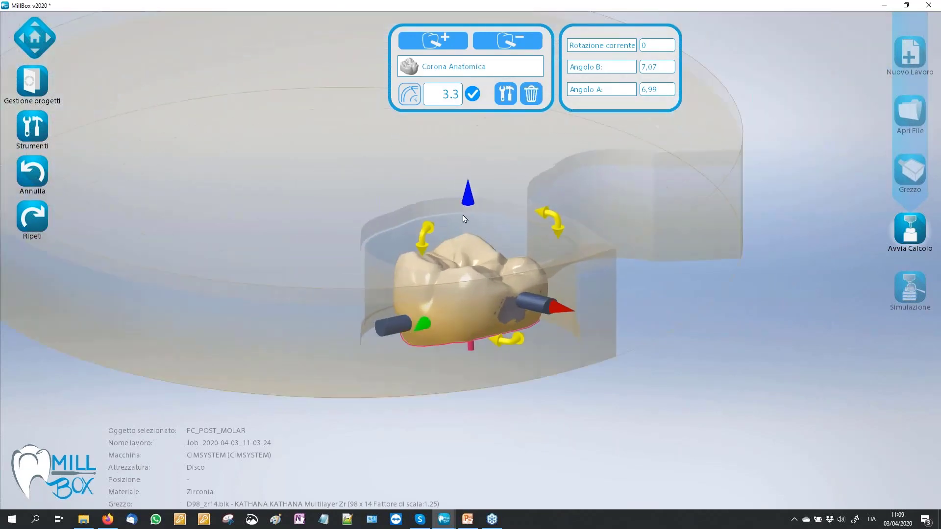
scroll(463, 210, "up", 2)
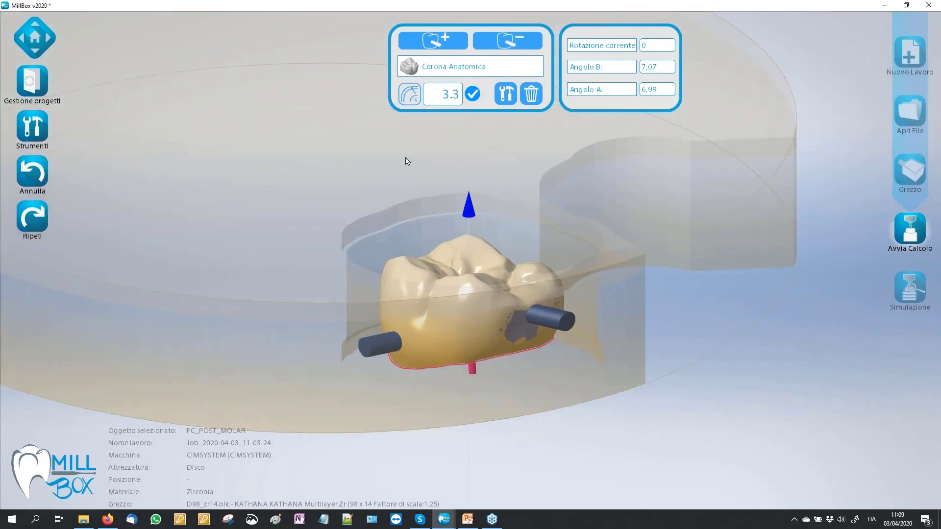
mouse_move(410, 172)
middle_mouse_down()
mouse_move(469, 263)
mouse_move(579, 203)
mouse_move(466, 240)
middle_mouse_up()
scroll(466, 241, "up", 2)
scroll(464, 240, "up", 2)
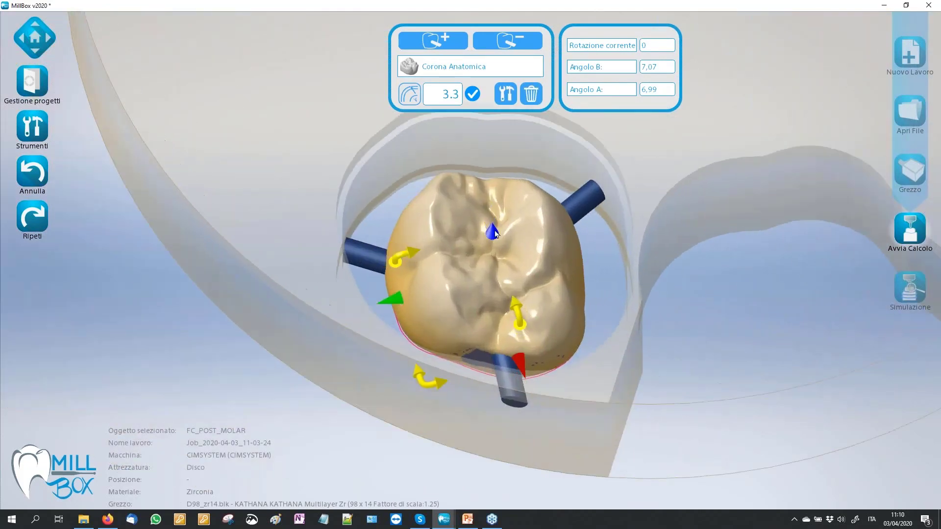
mouse_move(491, 179)
left_mouse_down()
mouse_move(497, 263)
mouse_move(395, 267)
mouse_move(428, 252)
left_mouse_up()
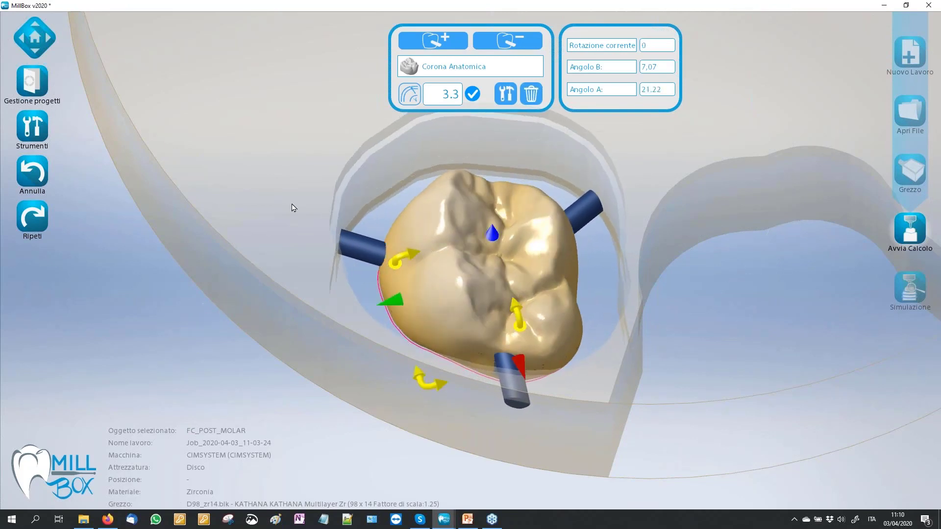
- Fine-tune the crown's tilt to Angolo A 22,43 and Angolo B 6,76
mouse_move(292, 205)
middle_mouse_down()
mouse_move(370, 340)
mouse_move(418, 252)
middle_mouse_up()
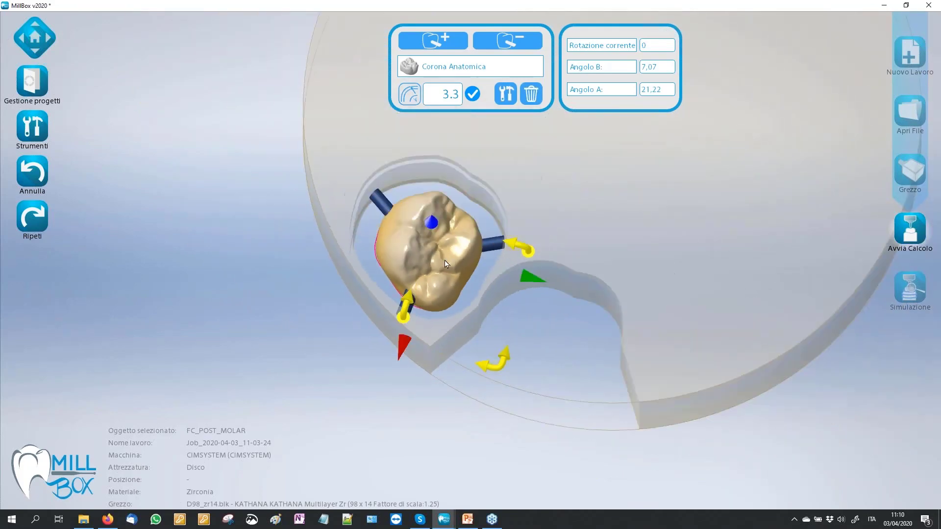
scroll(417, 251, "up", 1)
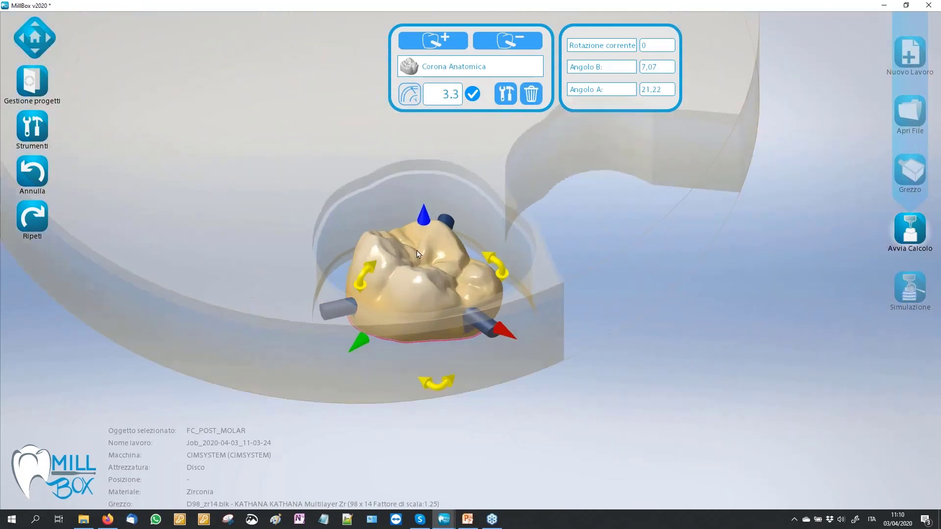
scroll(420, 253, "up", 3)
left_click_drag(375, 286, 380, 274)
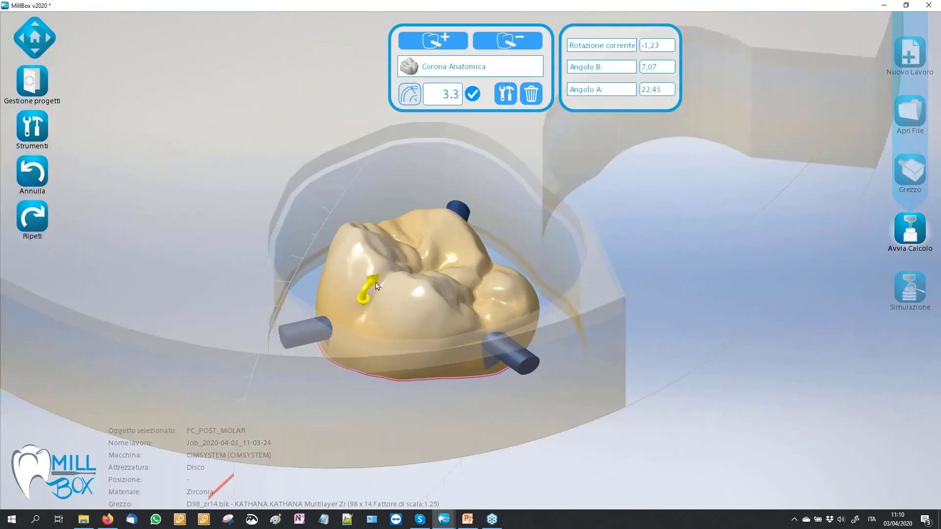
left_click_drag(496, 278, 493, 272)
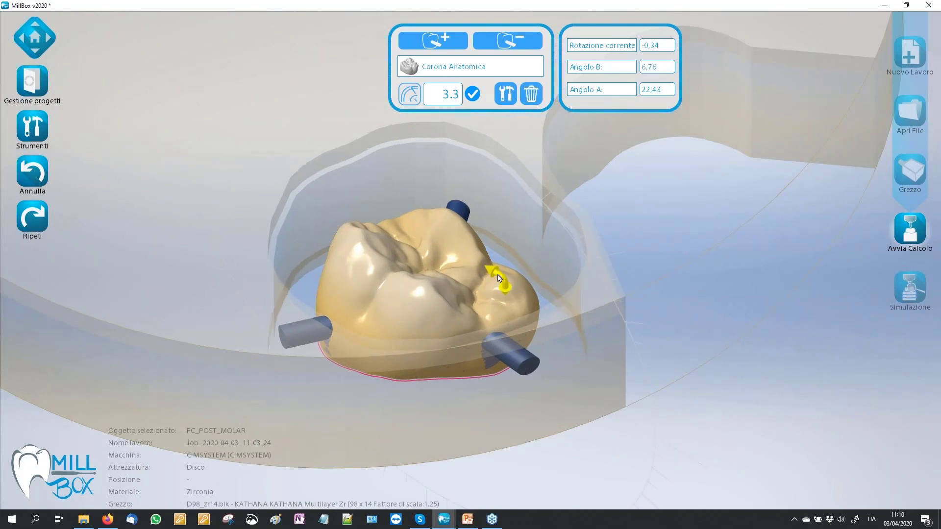
left_click_drag(426, 228, 432, 220)
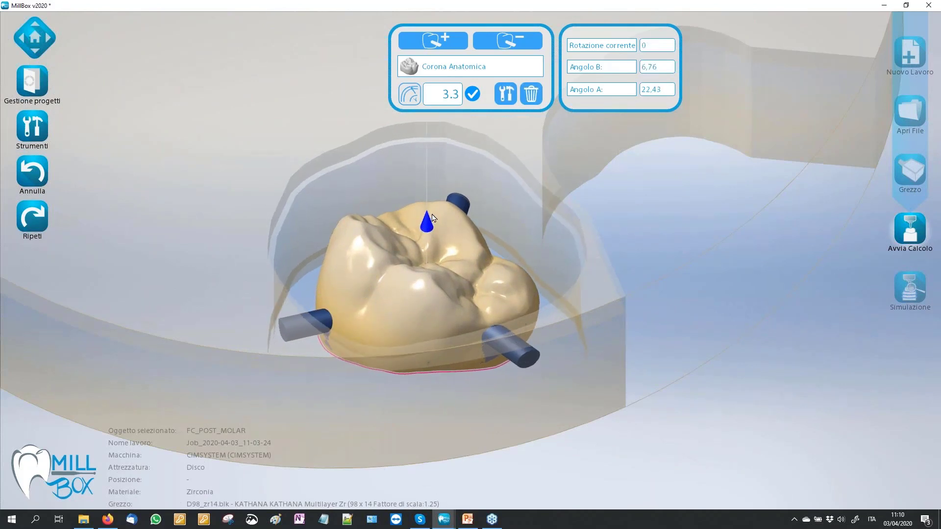
mouse_move(656, 224)
middle_mouse_down()
mouse_move(485, 247)
mouse_move(540, 134)
mouse_move(546, 225)
mouse_move(590, 193)
middle_mouse_up()
scroll(574, 215, "up", 3)
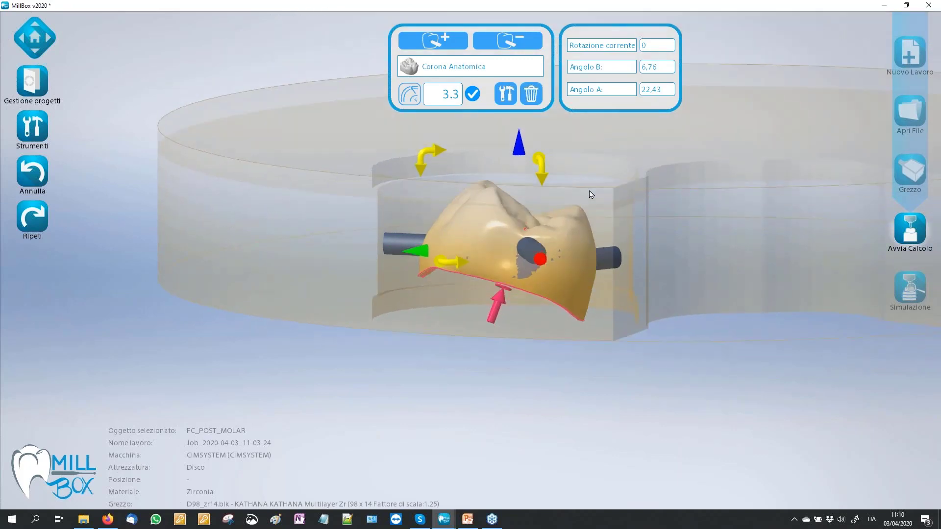
scroll(225, 216, "down", 2)
- Reselect the crown and rotate it until Angolo B reads 4,04
left_click(236, 308)
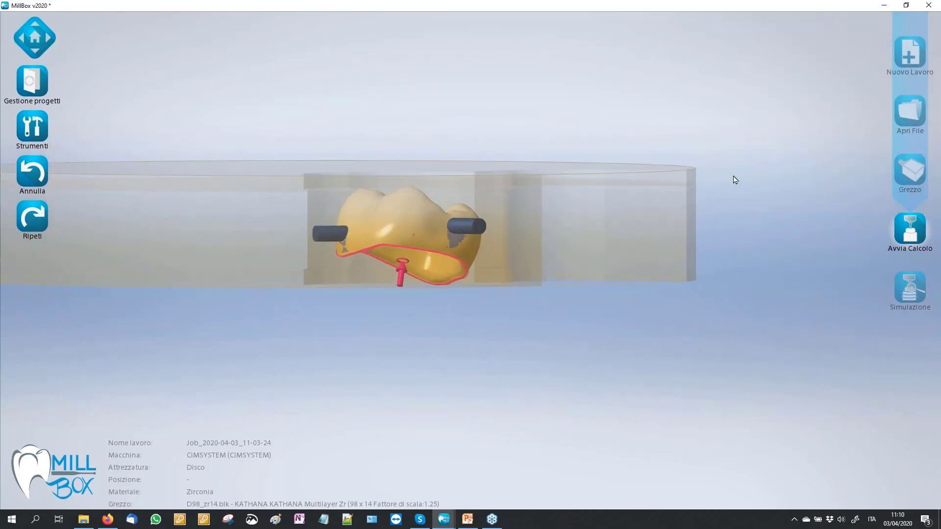
mouse_move(735, 180)
middle_mouse_down()
mouse_move(675, 189)
mouse_move(523, 183)
mouse_move(536, 152)
mouse_move(485, 149)
middle_mouse_up()
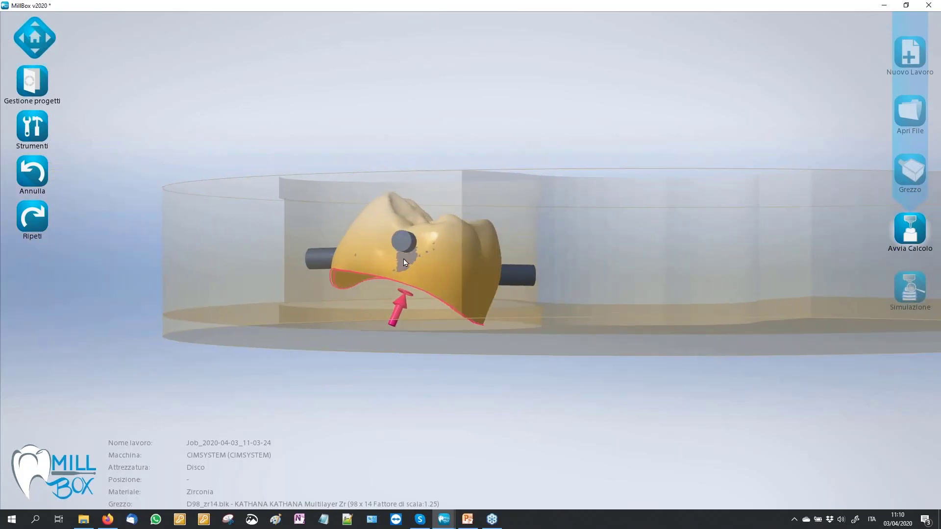
mouse_move(404, 259)
middle_mouse_down()
mouse_move(460, 253)
mouse_move(414, 254)
mouse_move(448, 252)
middle_mouse_up()
scroll(414, 254, "up", 3)
scroll(450, 251, "up", 2)
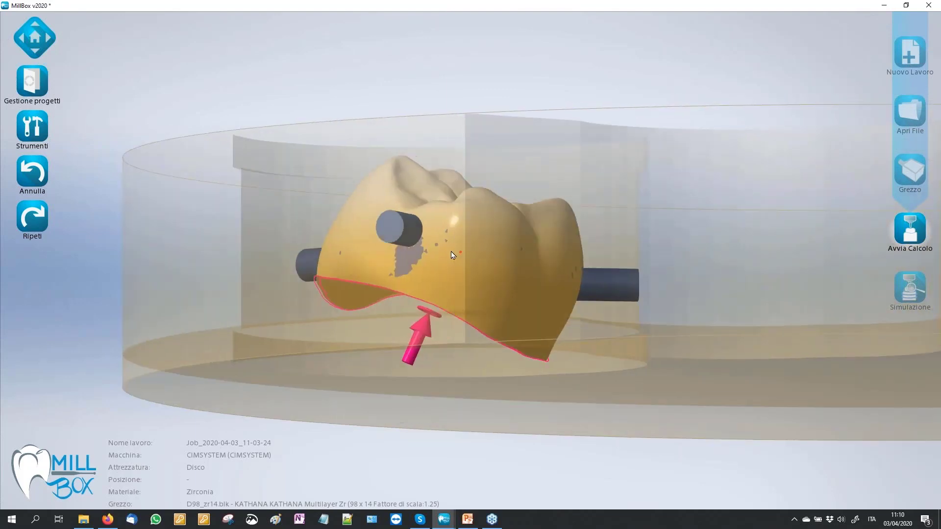
left_click(443, 259)
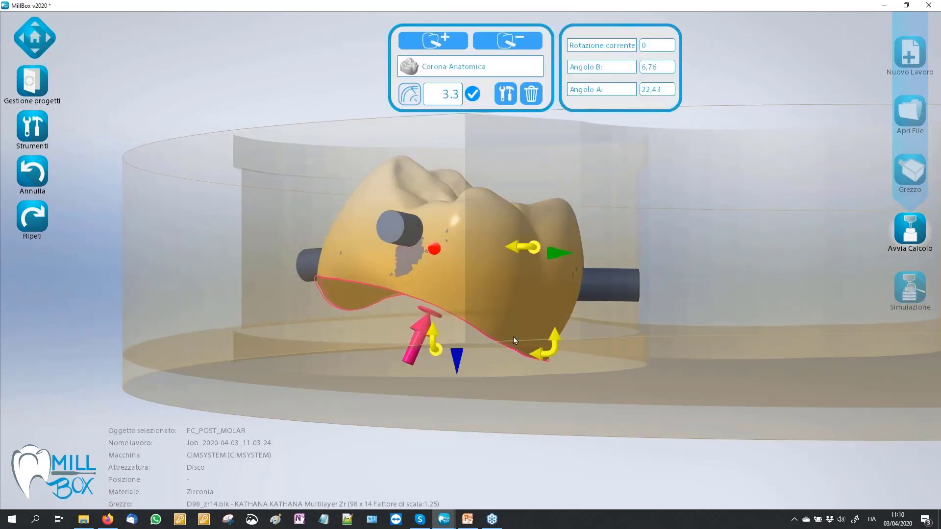
mouse_move(431, 340)
left_mouse_down()
mouse_move(436, 352)
mouse_move(438, 328)
left_mouse_up()
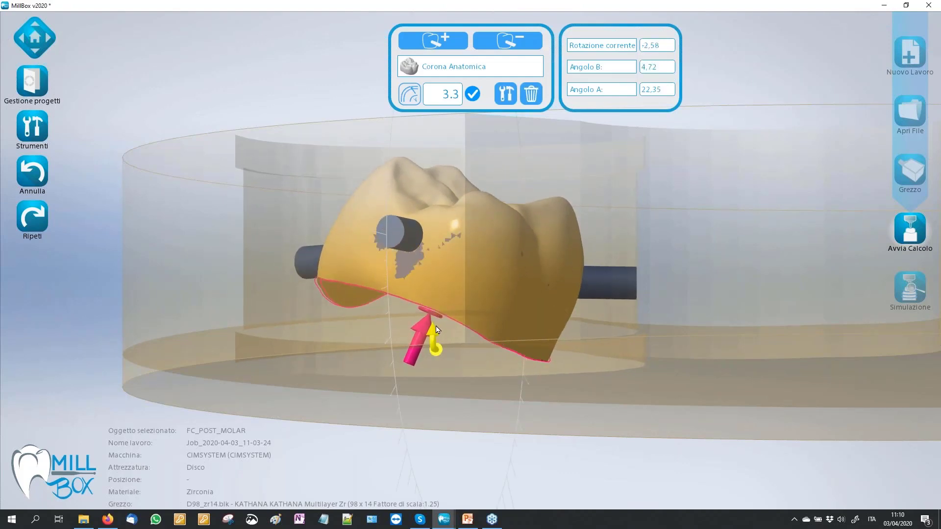
left_click_drag(438, 328, 433, 338)
- View the disc edge-on and adjust the crown's Angolo A up and back down
scroll(289, 230, "down", 3)
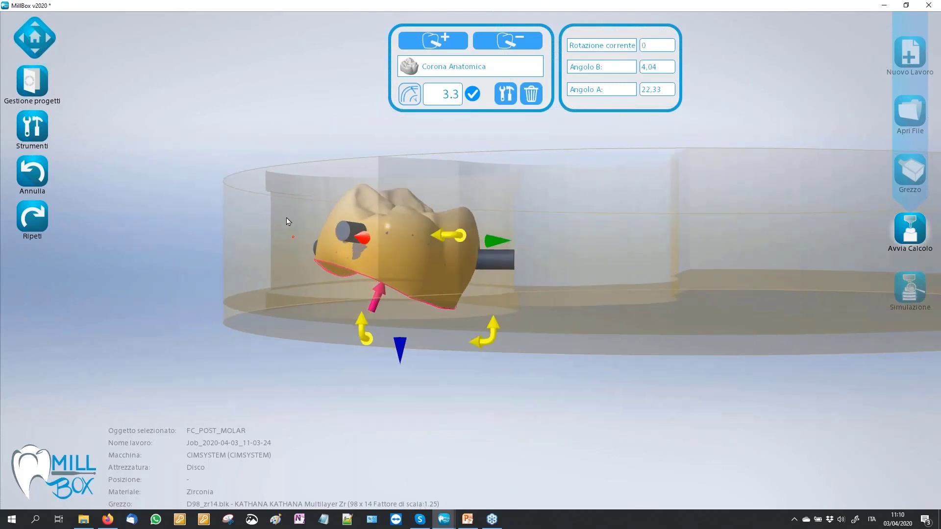
middle_click_drag(287, 218, 255, 224)
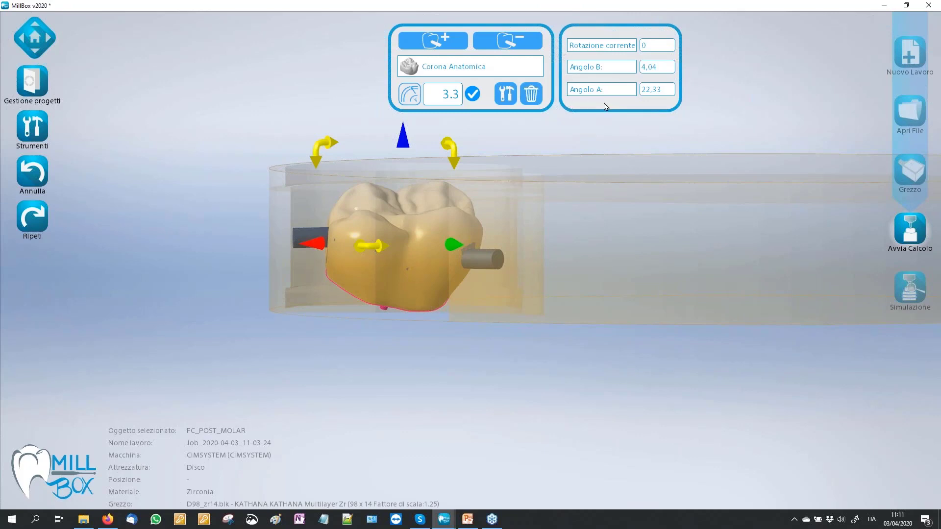
scroll(527, 319, "down", 1)
scroll(525, 326, "down", 1)
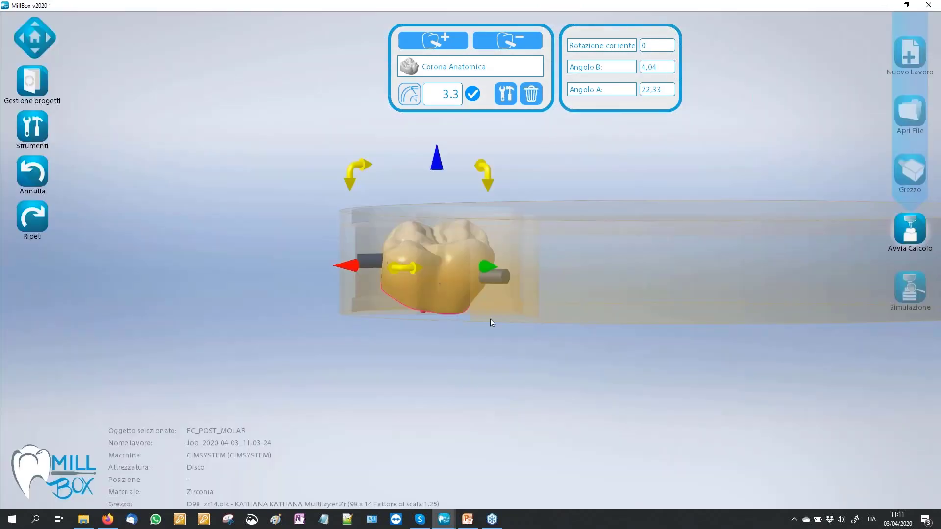
scroll(469, 325, "up", 1)
scroll(437, 379, "up", 1)
mouse_move(438, 379)
left_mouse_down()
mouse_move(471, 370)
mouse_move(532, 380)
left_mouse_up()
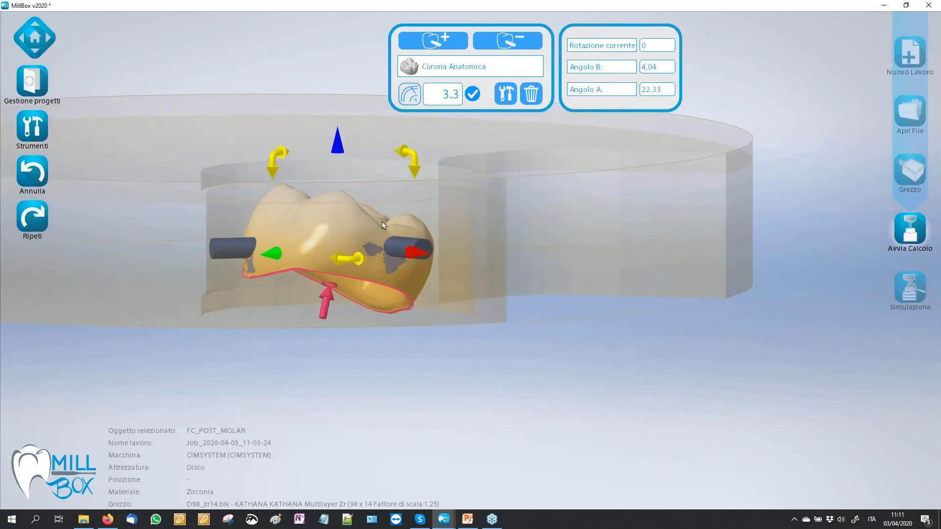
mouse_move(578, 429)
left_mouse_down()
mouse_move(301, 238)
mouse_move(334, 256)
mouse_move(322, 254)
mouse_move(396, 206)
left_mouse_up()
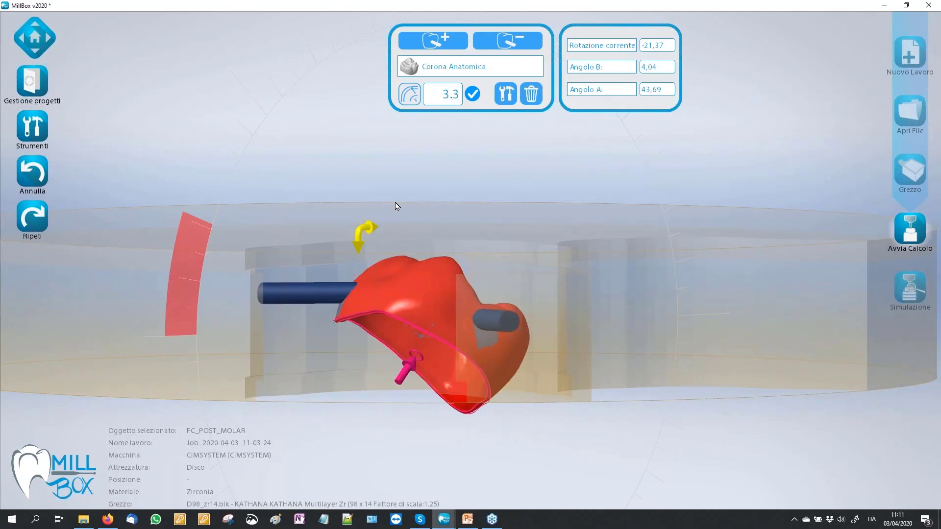
left_click_drag(396, 205, 398, 205)
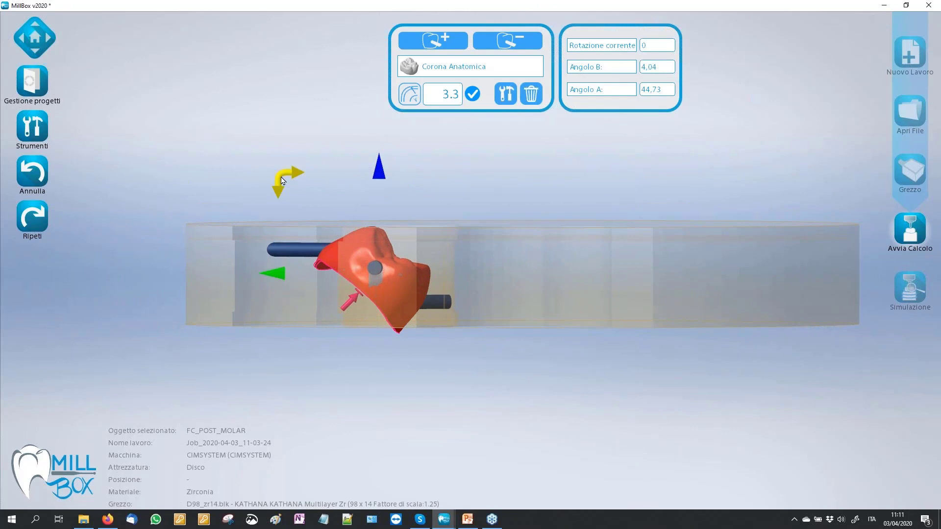
left_click_drag(285, 181, 267, 228)
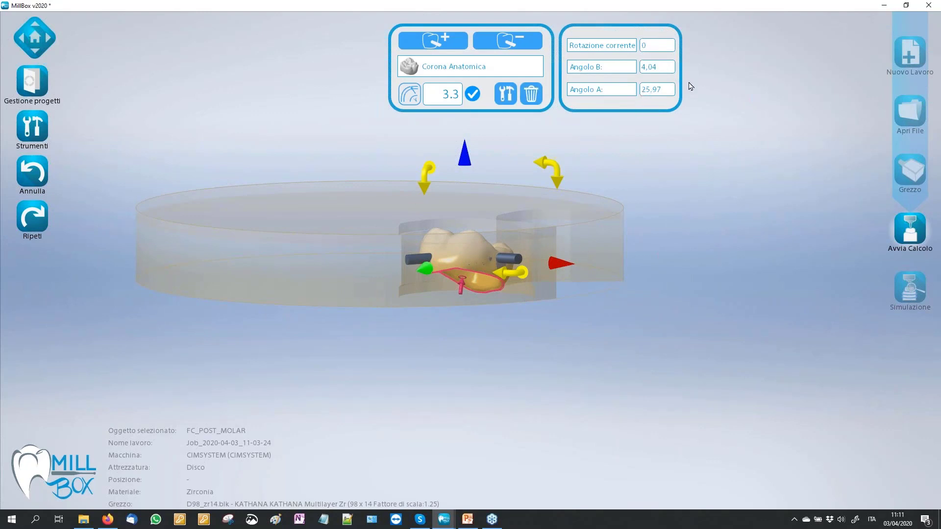
- Settle the crown's Angolo A at 11,73
scroll(419, 231, "up", 3)
middle_click_drag(342, 249, 433, 185)
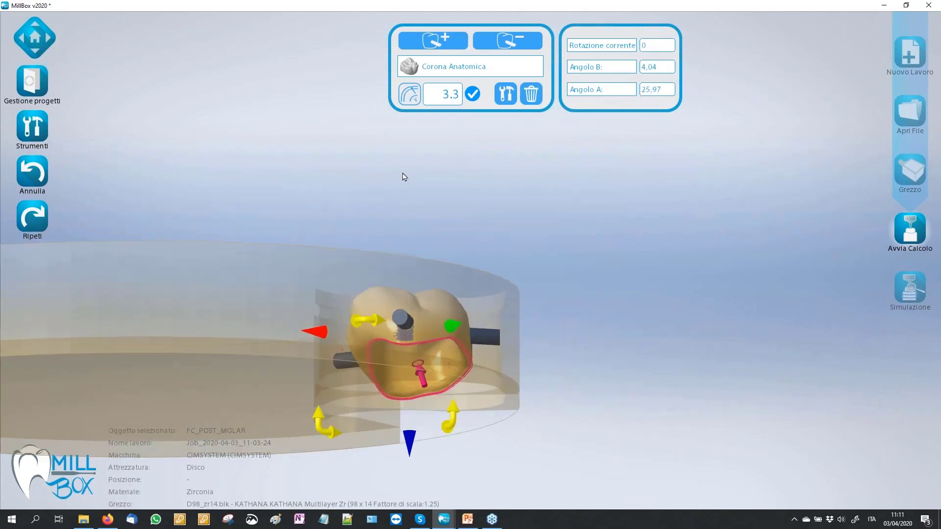
scroll(490, 187, "down", 2)
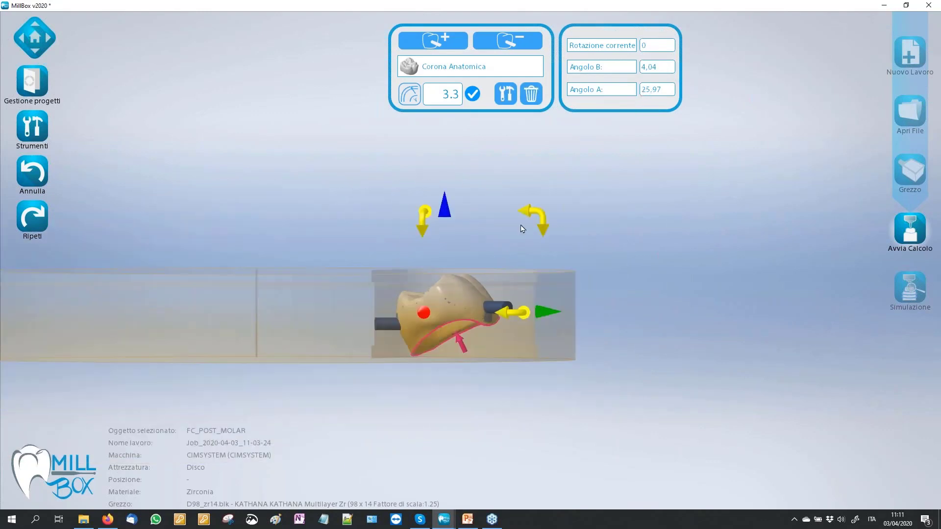
left_click_drag(539, 214, 534, 278)
scroll(534, 314, "up", 2)
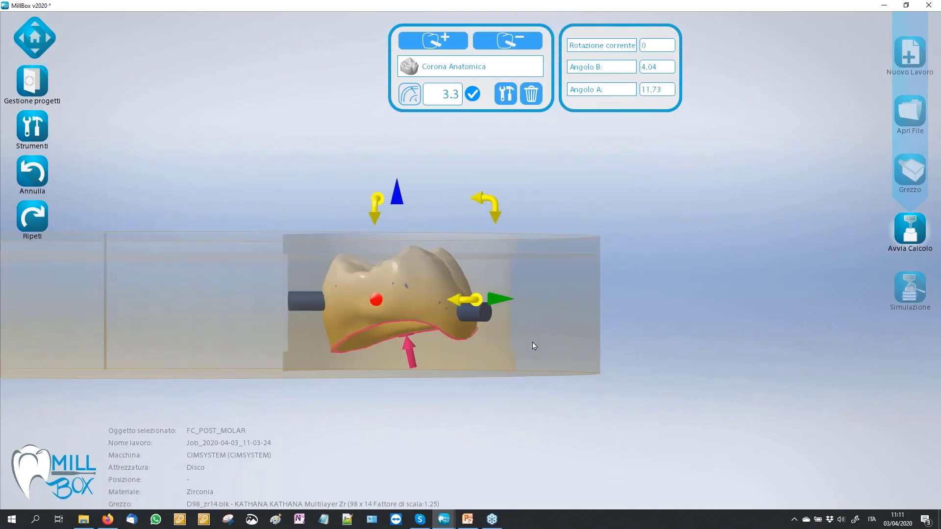
scroll(532, 342, "up", 2)
middle_click_drag(510, 368, 478, 368)
left_click(445, 276)
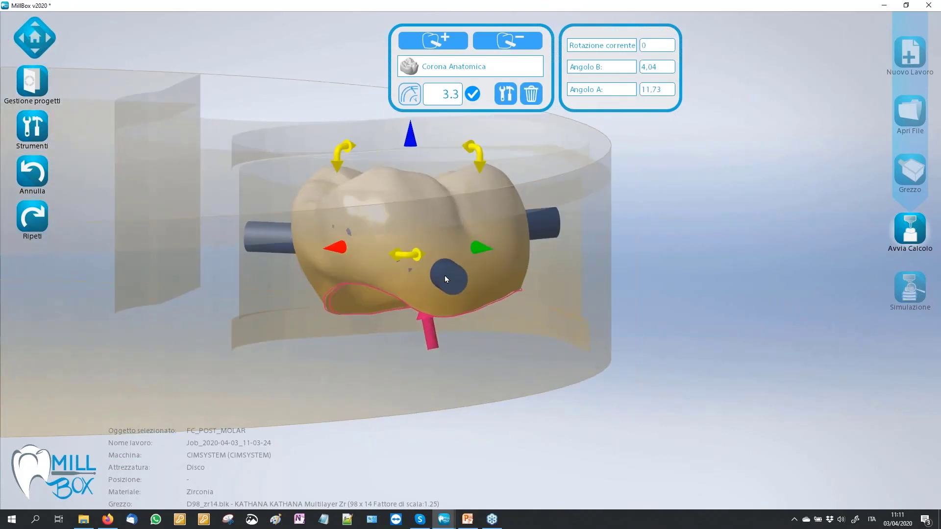
- Place a new support pin and move a pin to the crown's lower right edge
left_click(445, 276)
middle_click_drag(521, 240, 343, 162)
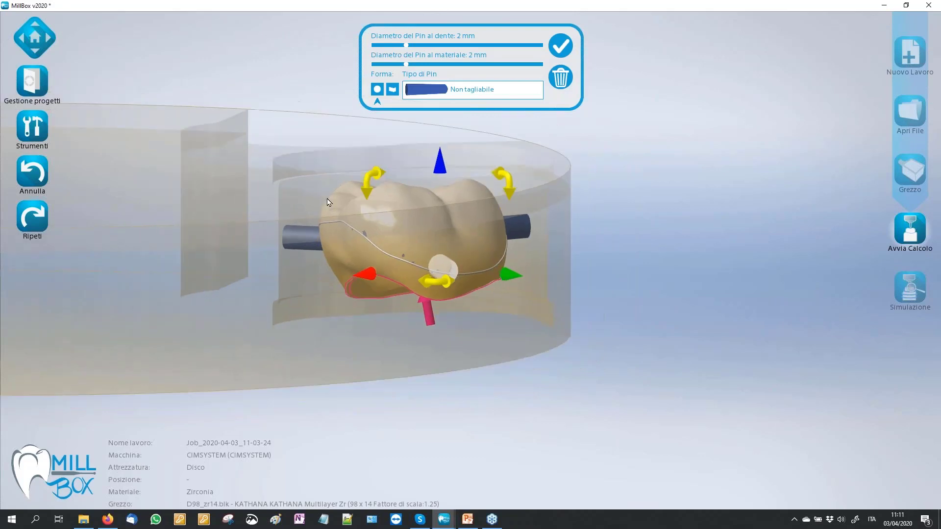
scroll(319, 149, "up", 1)
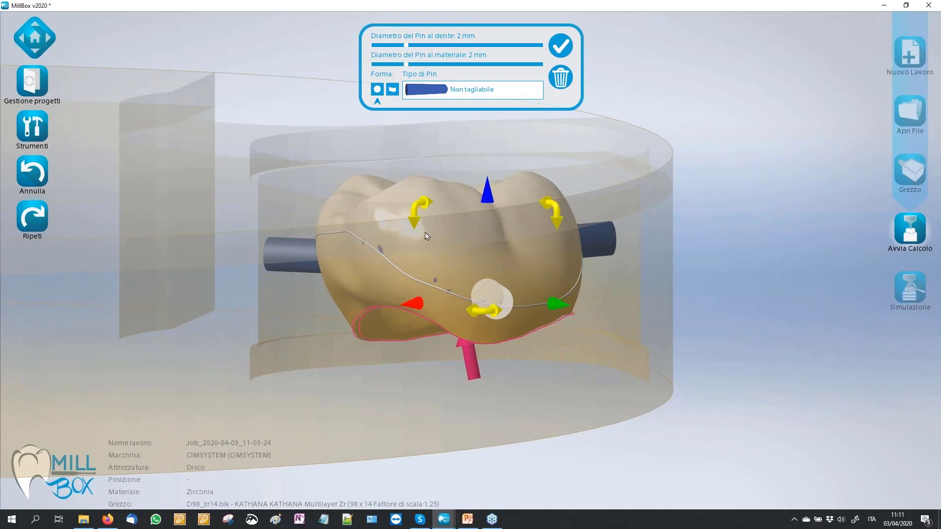
middle_click_drag(456, 230, 480, 287)
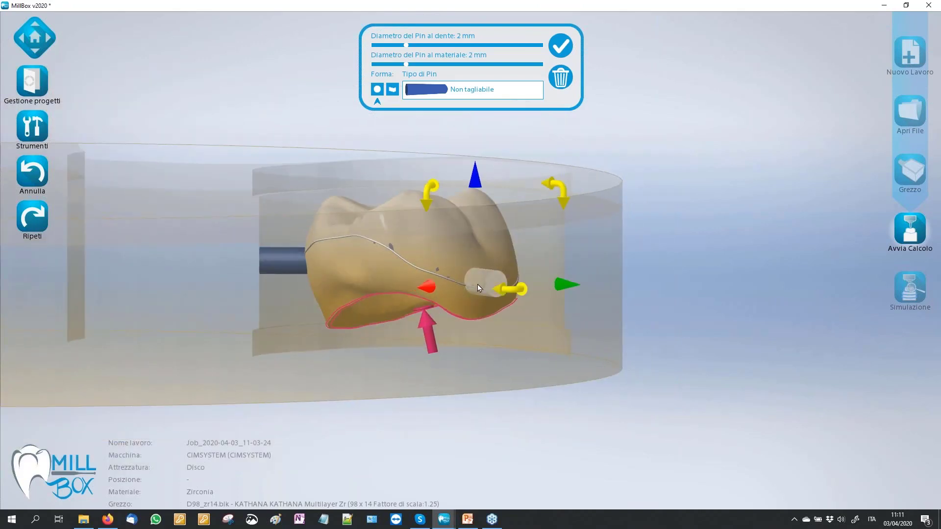
left_click_drag(478, 284, 441, 228)
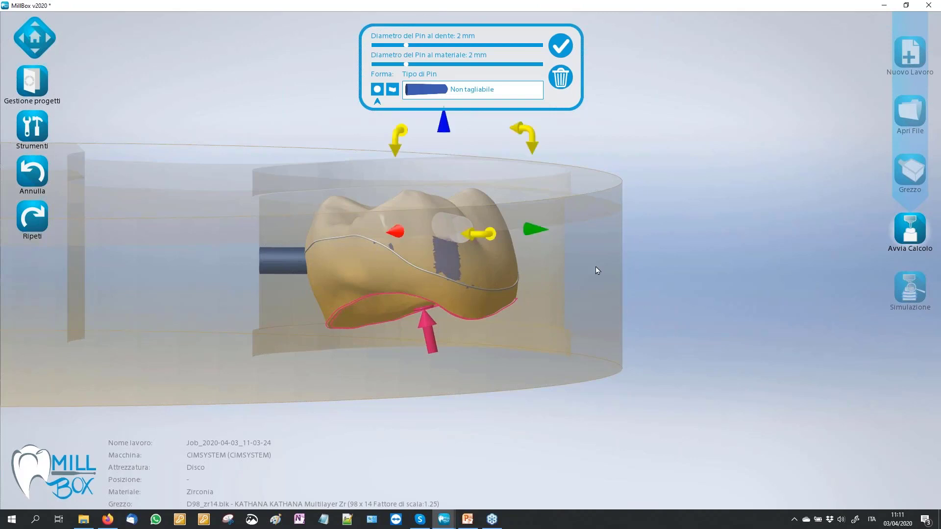
mouse_move(305, 189)
middle_mouse_down()
mouse_move(326, 181)
mouse_move(306, 185)
middle_mouse_up()
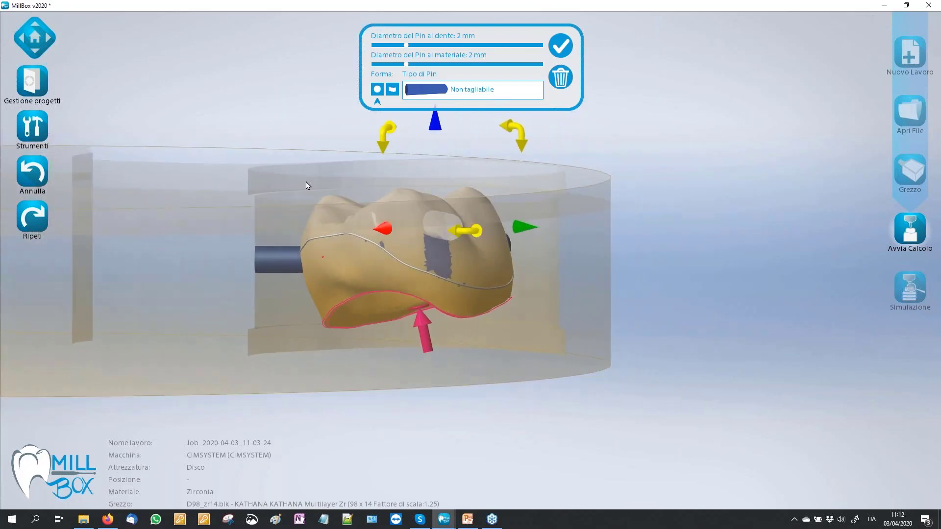
middle_click_drag(309, 147, 433, 202)
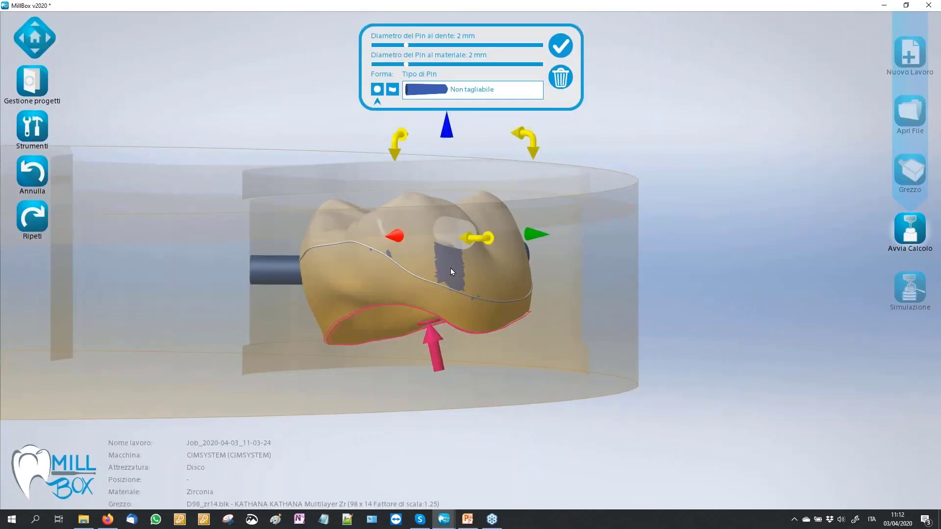
mouse_move(451, 269)
middle_mouse_down()
mouse_move(466, 267)
mouse_move(443, 269)
mouse_move(466, 268)
middle_mouse_up()
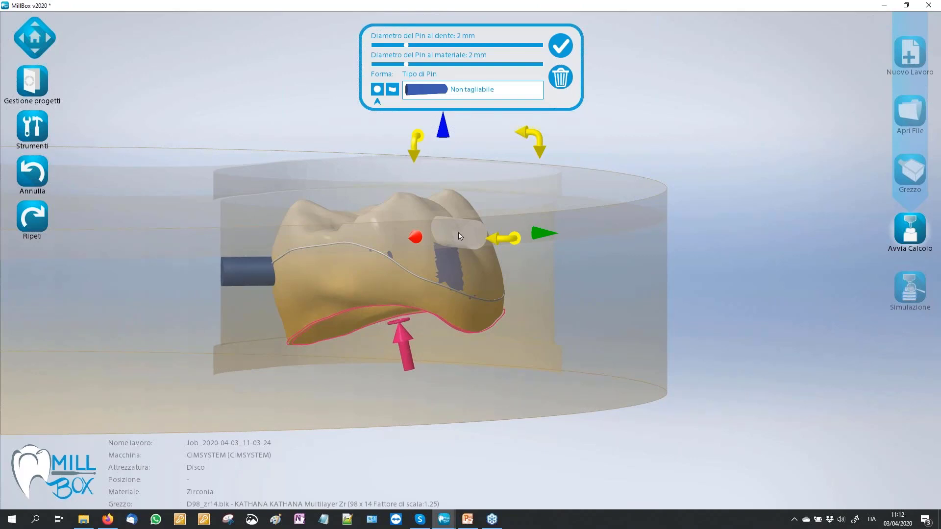
left_click_drag(459, 236, 461, 291)
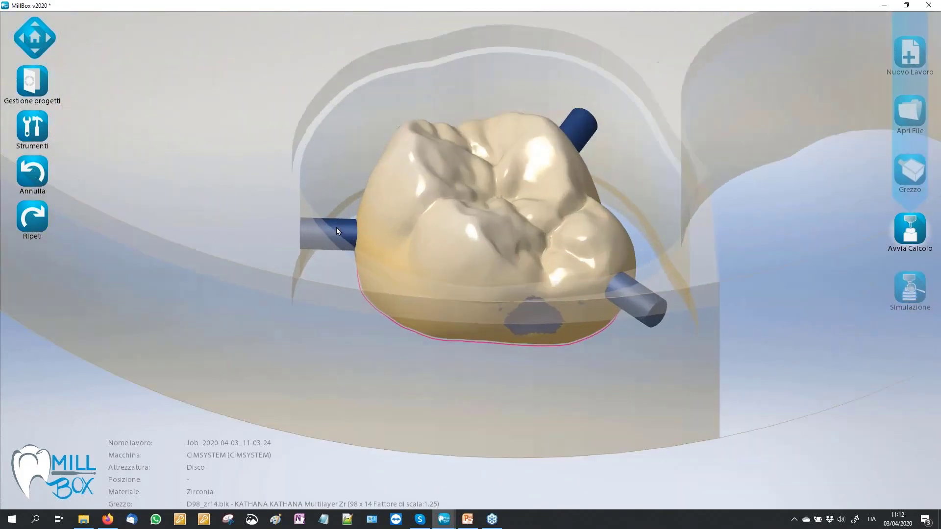
- Make all three crown pins rectangular, 1 mm high and 4 mm wide
left_click(336, 228)
left_click(588, 141, "ctrl")
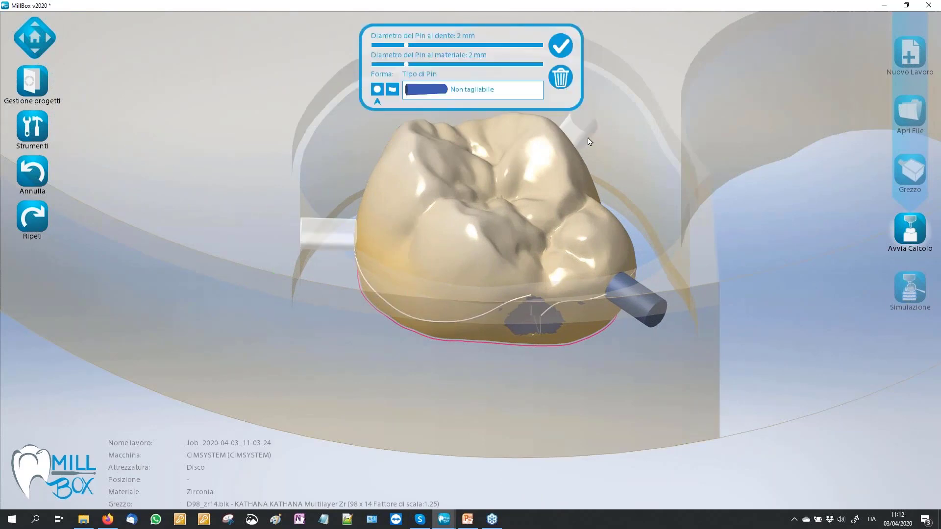
left_click(633, 292, "ctrl")
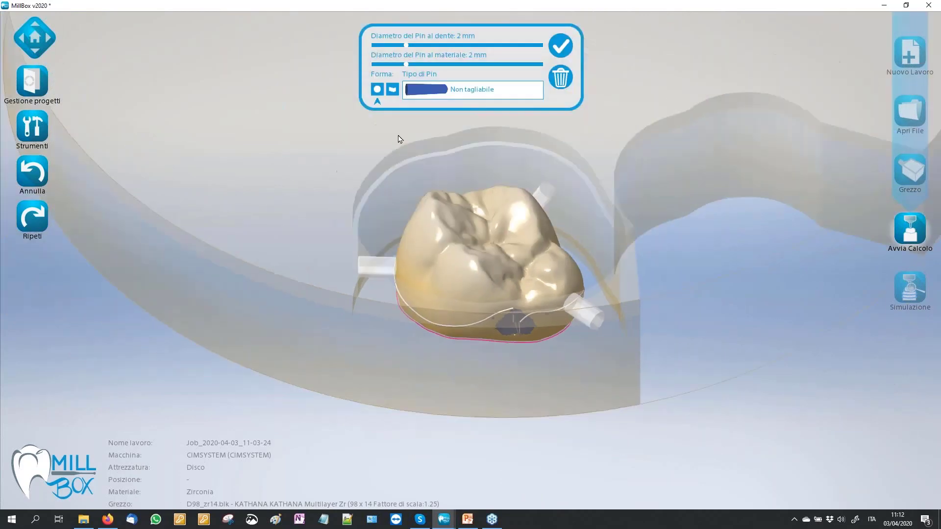
left_click(392, 89)
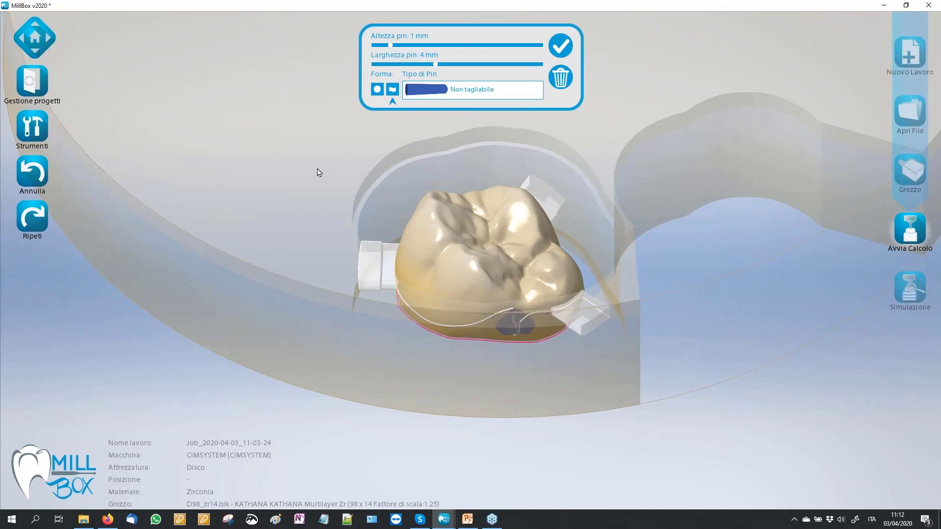
- Apply the rectangular pin settings to the crown
left_click(560, 57)
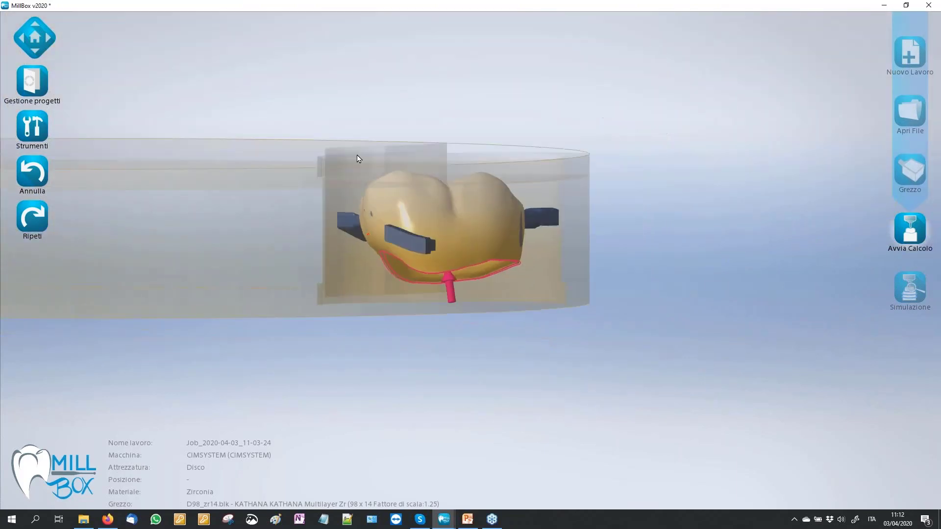
scroll(353, 184, "up", 2)
scroll(361, 200, "up", 2)
scroll(429, 248, "up", 2)
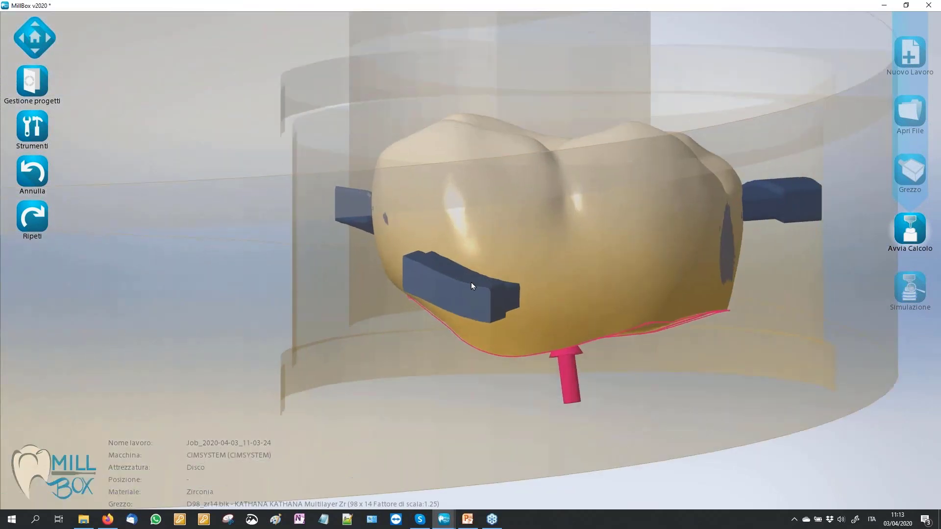
scroll(471, 283, "up", 2)
- Slide the front pin right along the margin line and finish pin editing
left_click(466, 290)
left_click_drag(466, 290, 416, 255)
mouse_move(413, 253)
left_mouse_down()
mouse_move(488, 269)
mouse_move(542, 308)
mouse_move(641, 304)
mouse_move(668, 299)
mouse_move(679, 284)
left_mouse_up()
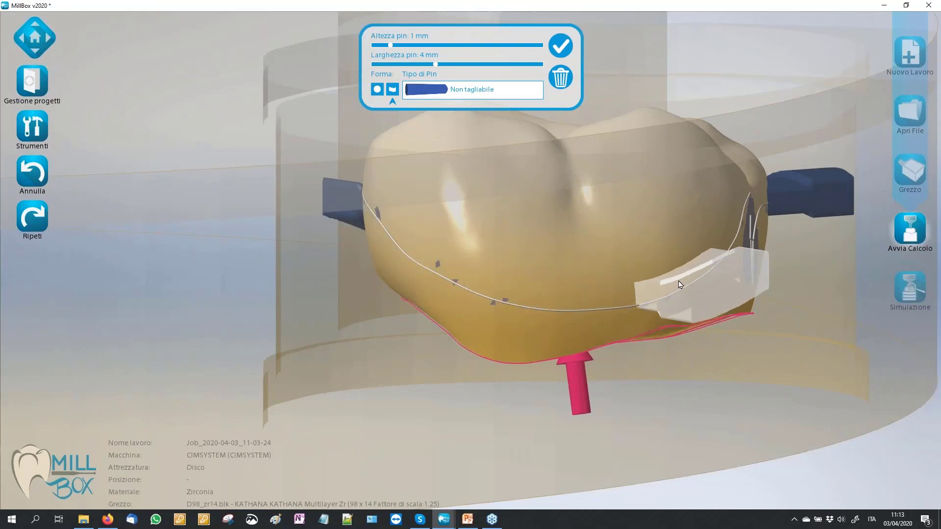
scroll(288, 267, "down", 3)
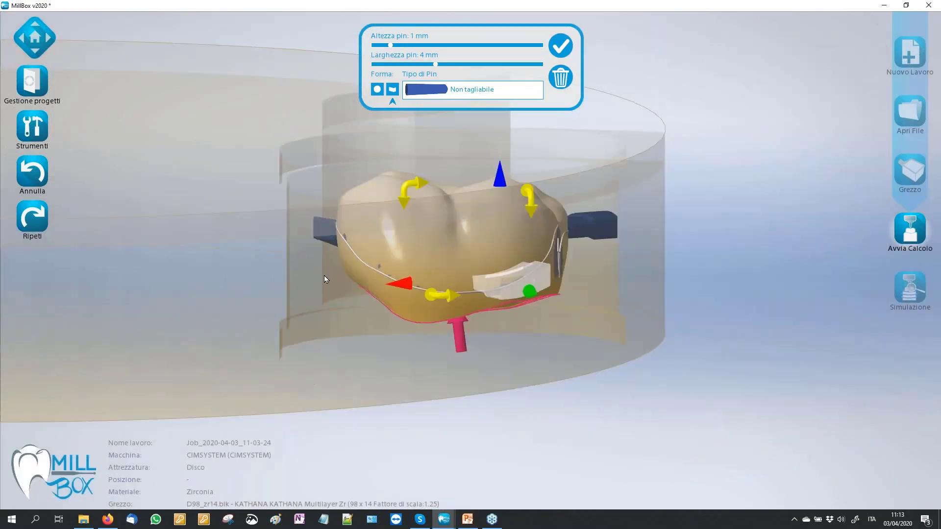
scroll(324, 275, "down", 2)
left_click(684, 246)
scroll(678, 215, "down", 2)
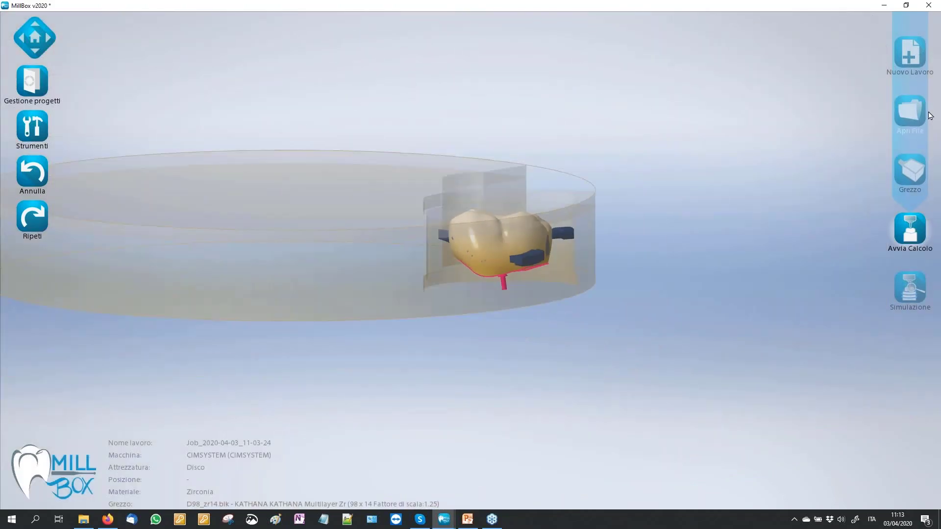
- Load the third ASTRA STL from stl\ABUTMENTS\ASTRA into the disc as an Abutment
left_click(907, 104)
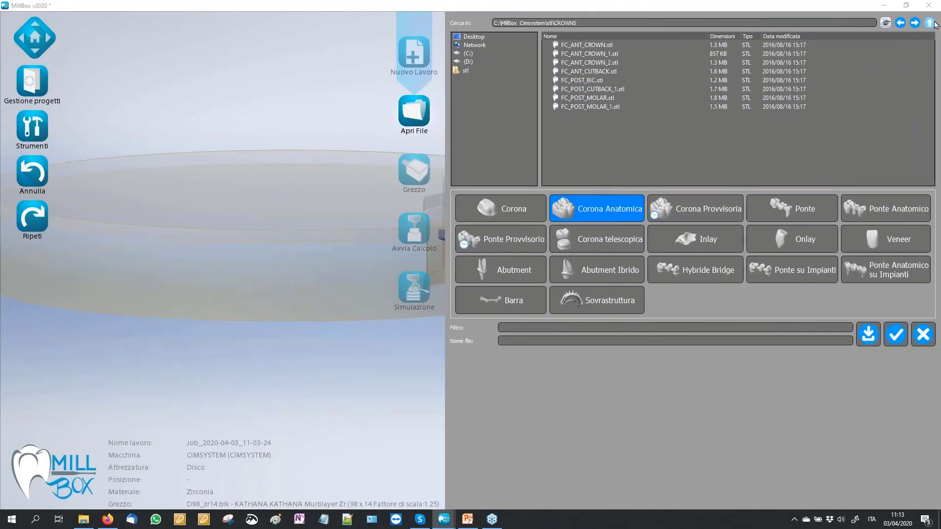
left_click(930, 23)
double_click(594, 46)
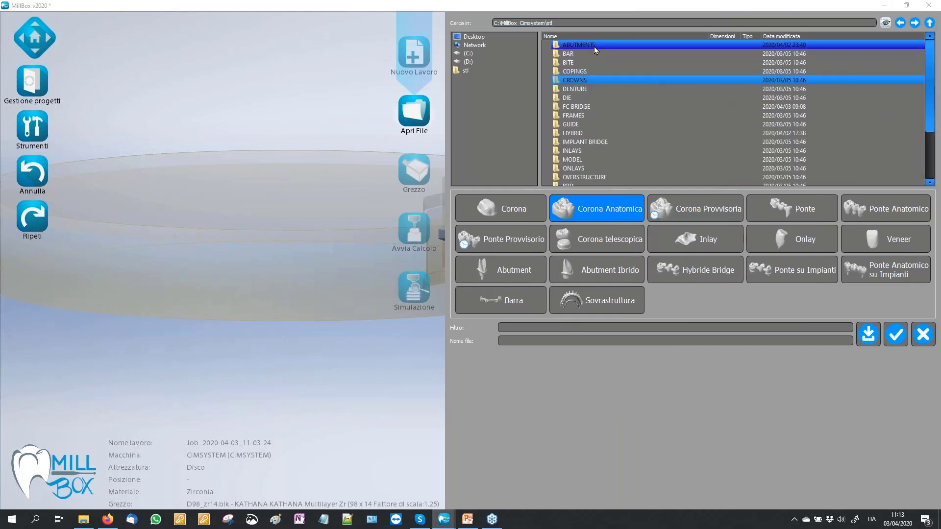
double_click(589, 59)
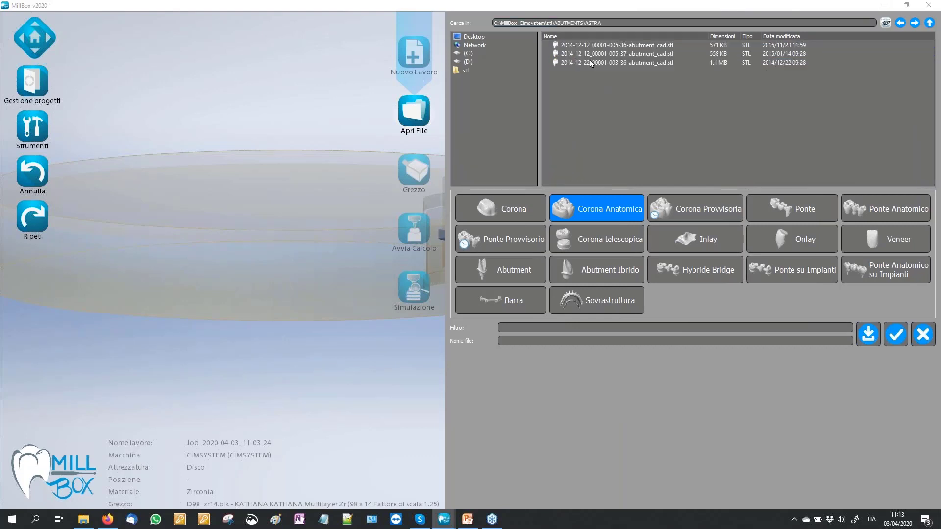
left_click(617, 64)
left_click(500, 269)
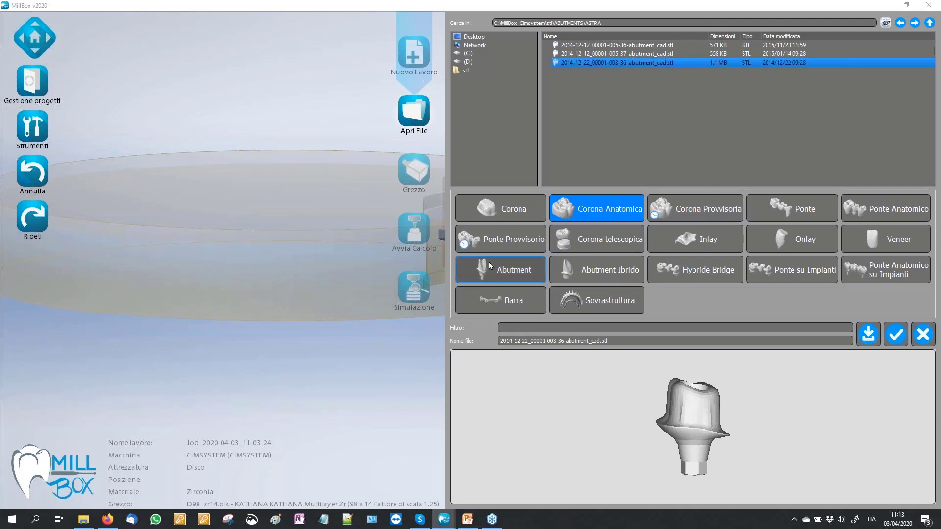
left_click(896, 335)
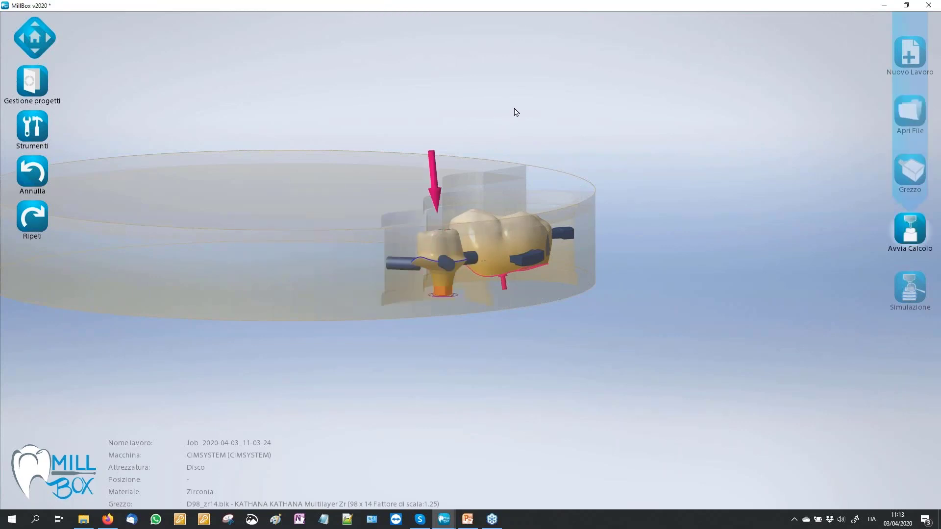
- Close Salva percorso and delete the abutment's round pins
left_click(922, 505)
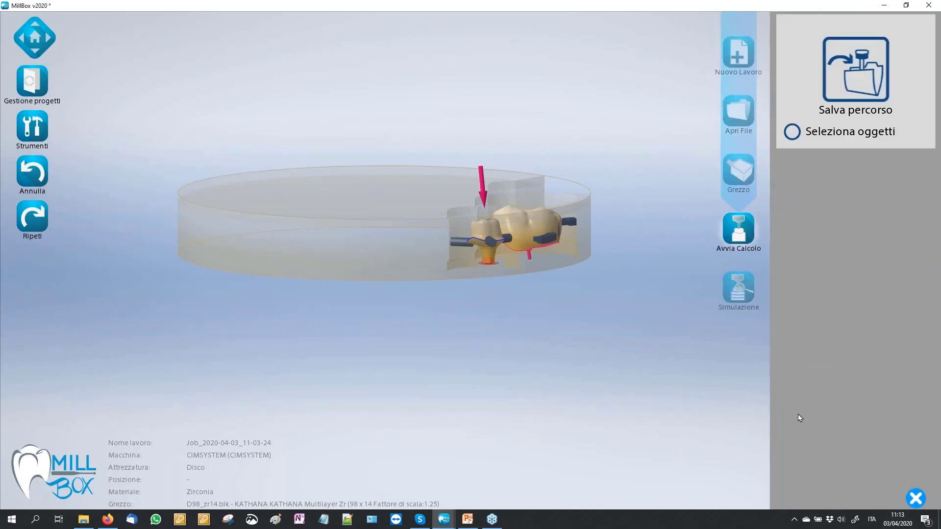
scroll(624, 315, "up", 2)
scroll(380, 211, "up", 2)
scroll(412, 186, "up", 2)
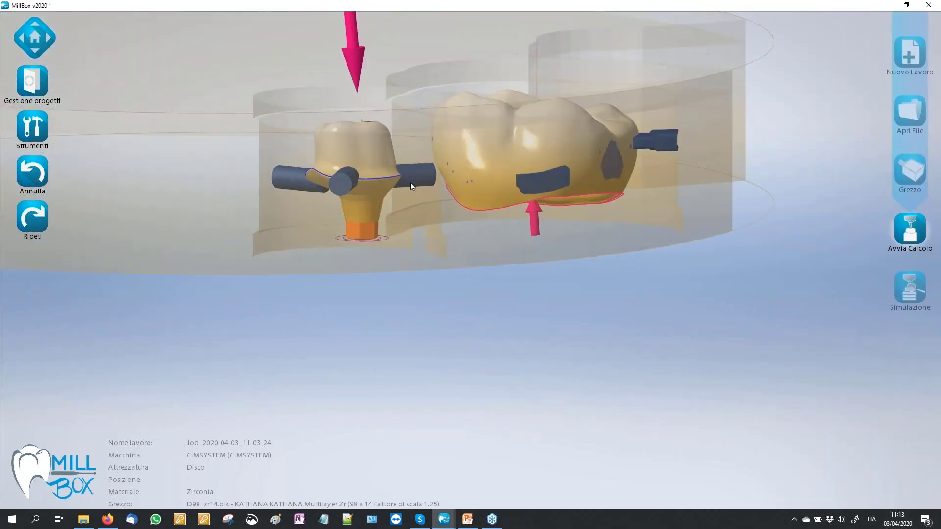
left_click(401, 180)
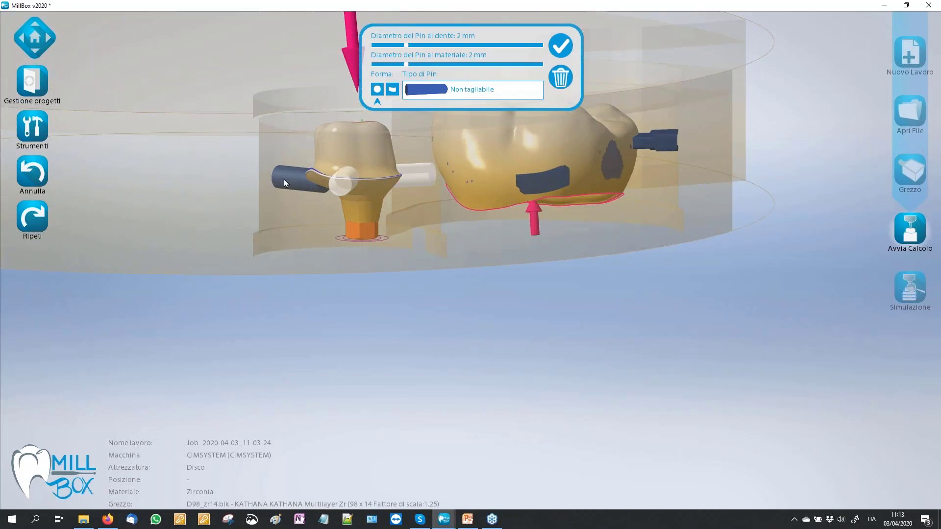
left_click(551, 79)
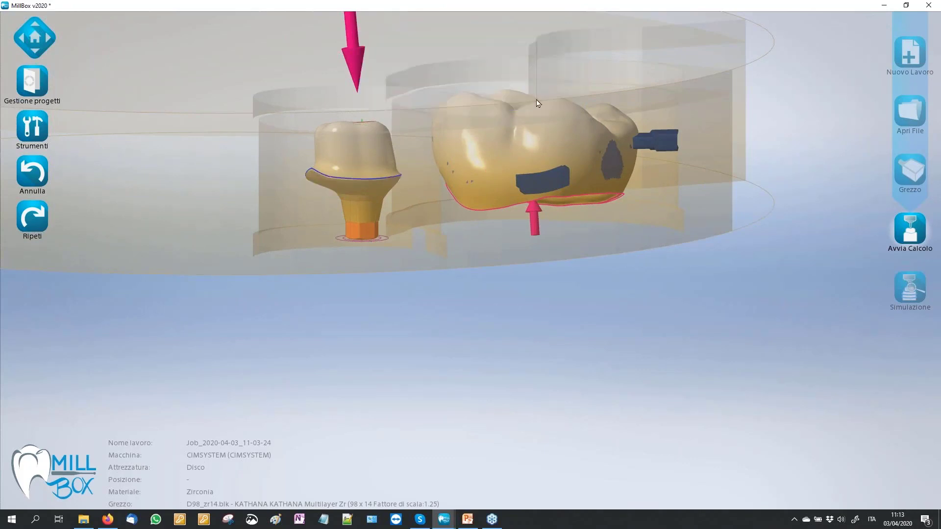
scroll(437, 280, "down", 2)
scroll(415, 238, "up", 2)
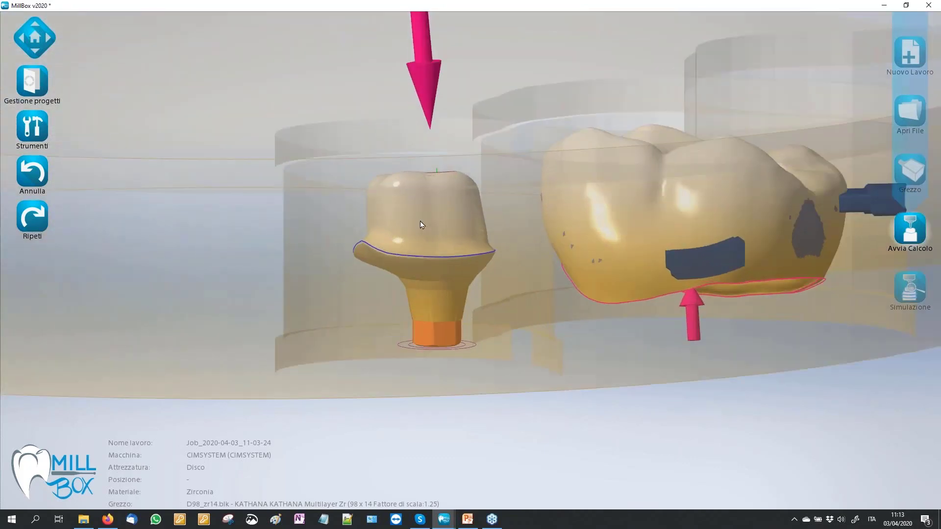
scroll(419, 222, "up", 2)
- Set up a new rectangular abutment pin, Altezza 0.5 mm and Larghezza 2 mm
left_click(421, 221)
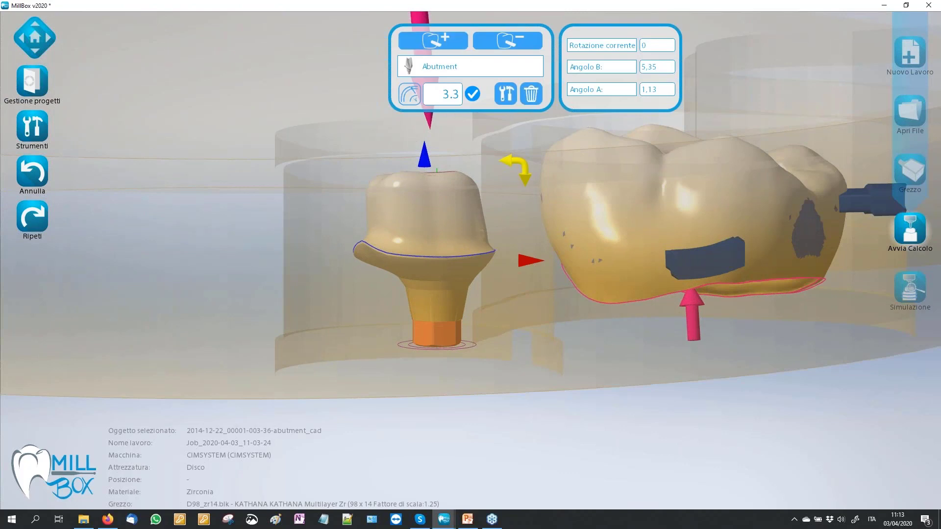
left_click(457, 49)
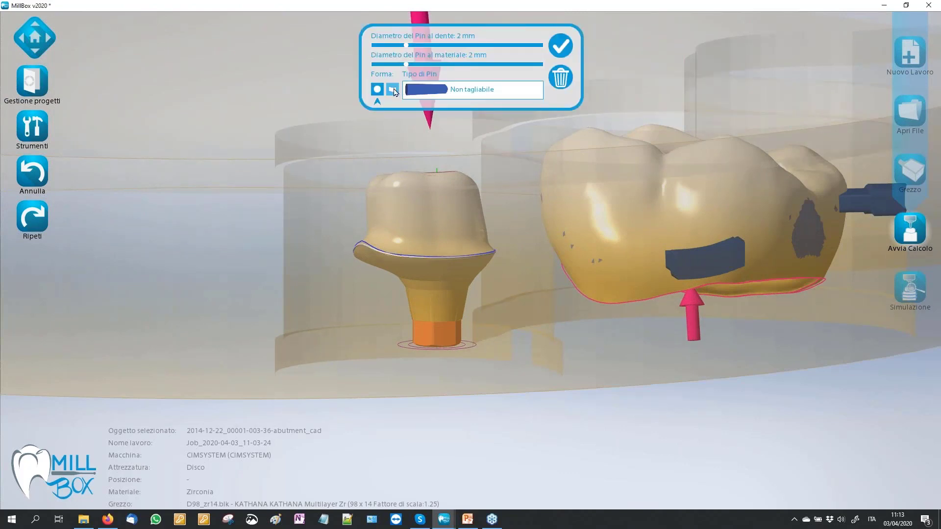
left_click(394, 90)
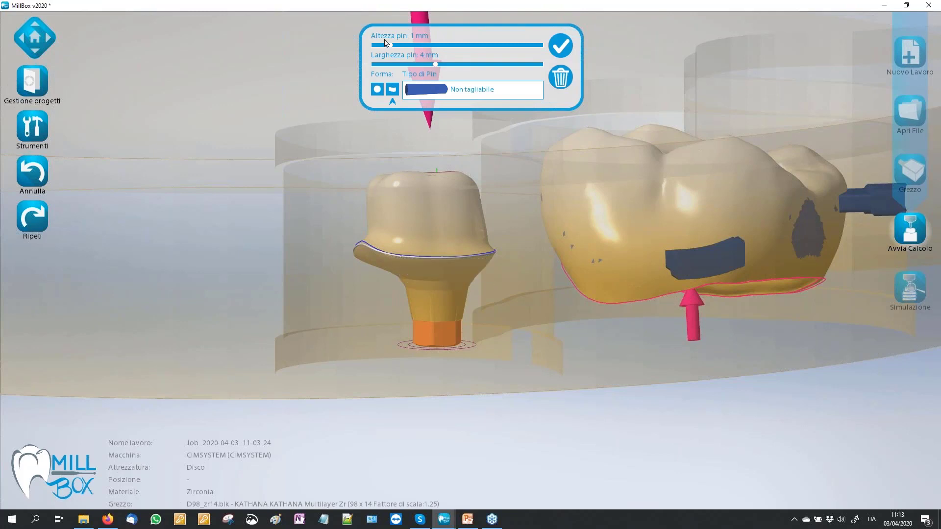
left_click_drag(391, 45, 381, 45)
left_click_drag(435, 64, 402, 67)
left_click_drag(403, 67, 401, 67)
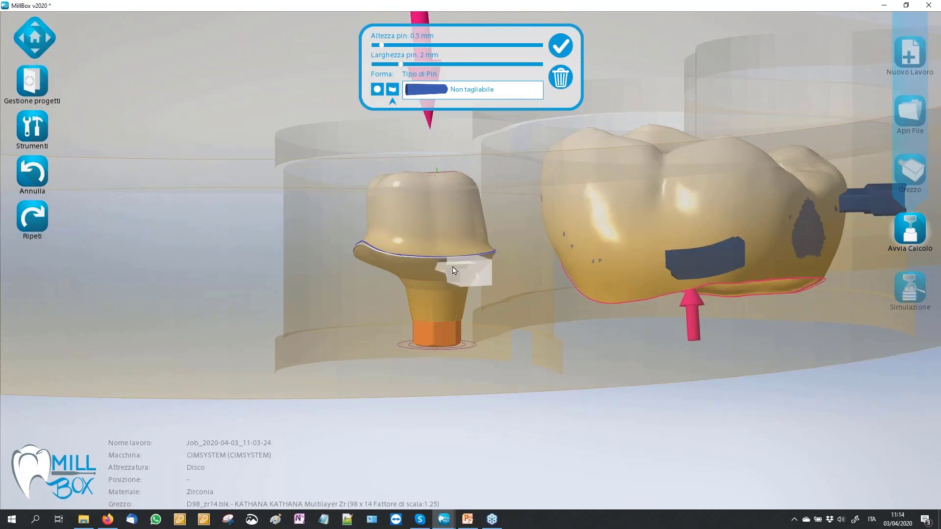
- Place two rectangular connector pins on opposite sides of the abutment
left_click(453, 270)
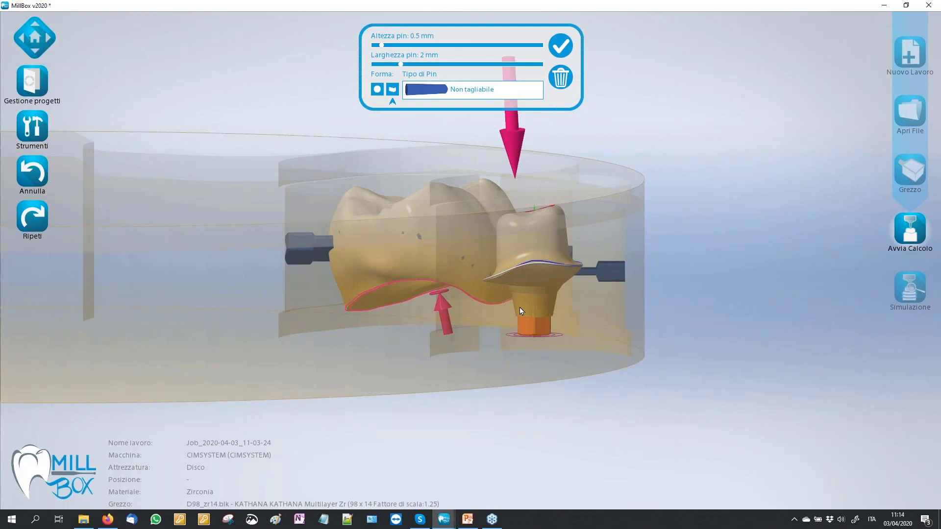
left_click(520, 307)
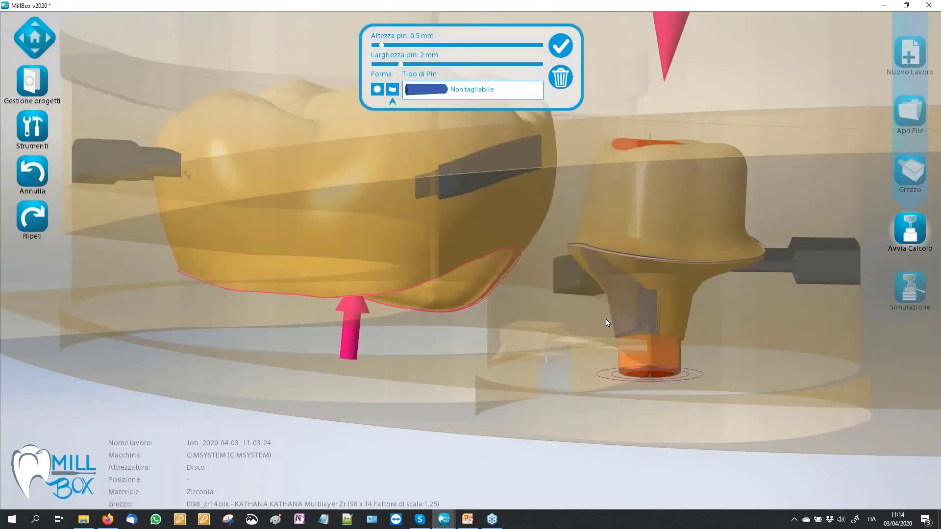
scroll(607, 263, "up", 2)
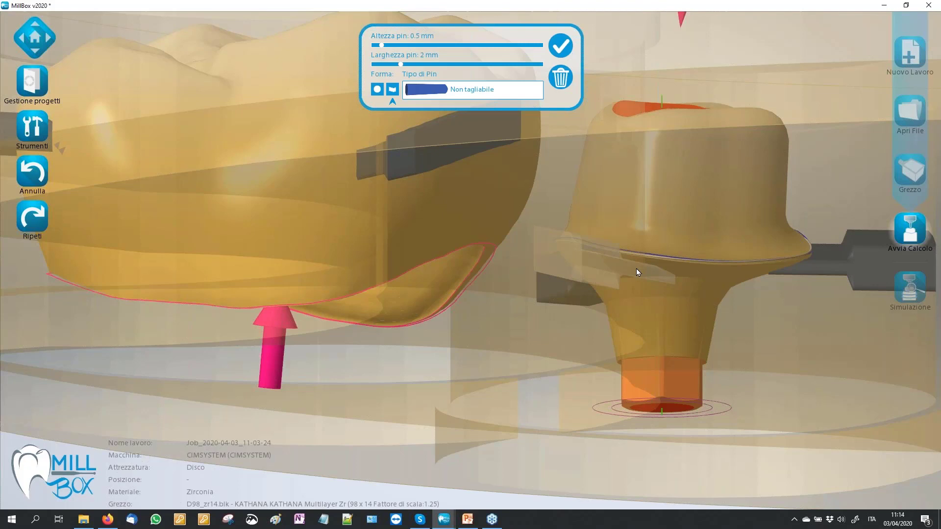
left_click(636, 269)
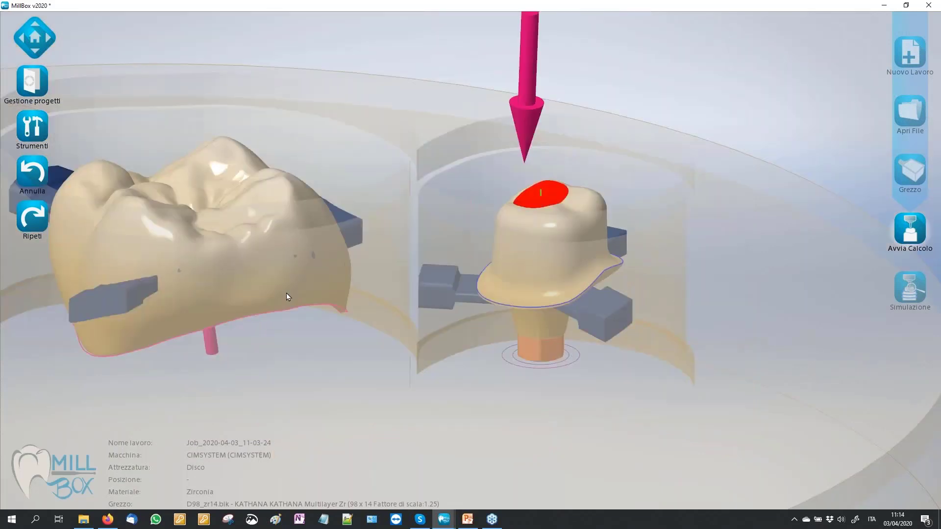
mouse_move(287, 296)
middle_mouse_down()
mouse_move(482, 354)
mouse_move(534, 254)
mouse_move(548, 190)
mouse_move(565, 178)
mouse_move(498, 210)
mouse_move(315, 381)
mouse_move(332, 395)
mouse_move(369, 257)
mouse_move(397, 245)
mouse_move(517, 239)
mouse_move(507, 235)
mouse_move(490, 368)
middle_mouse_up()
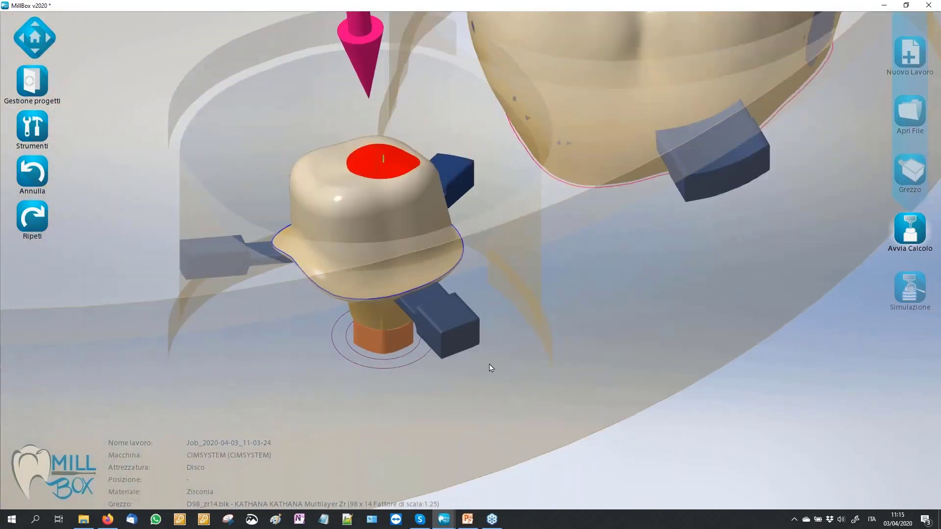
scroll(374, 164, "up", 3)
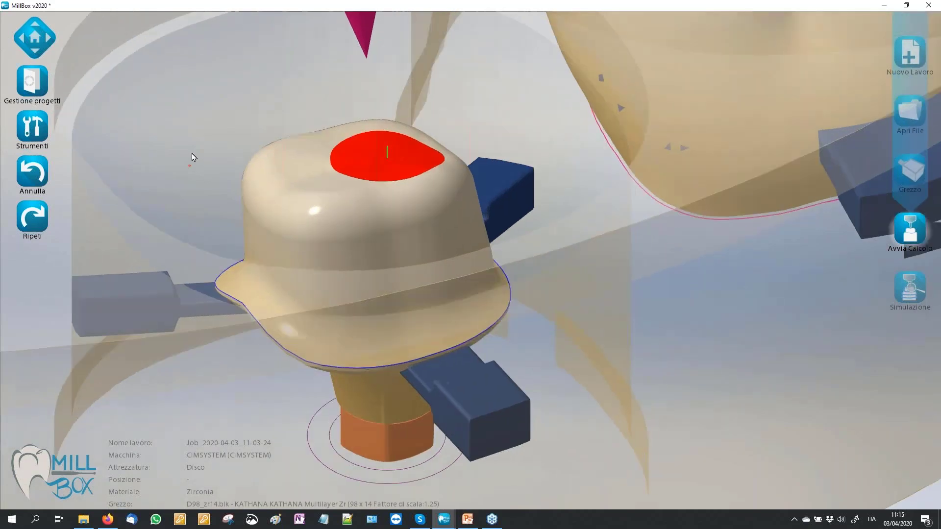
scroll(193, 154, "down", 3)
mouse_move(196, 152)
middle_mouse_down()
mouse_move(500, 367)
mouse_move(526, 365)
mouse_move(538, 332)
middle_mouse_up()
scroll(539, 339, "up", 1)
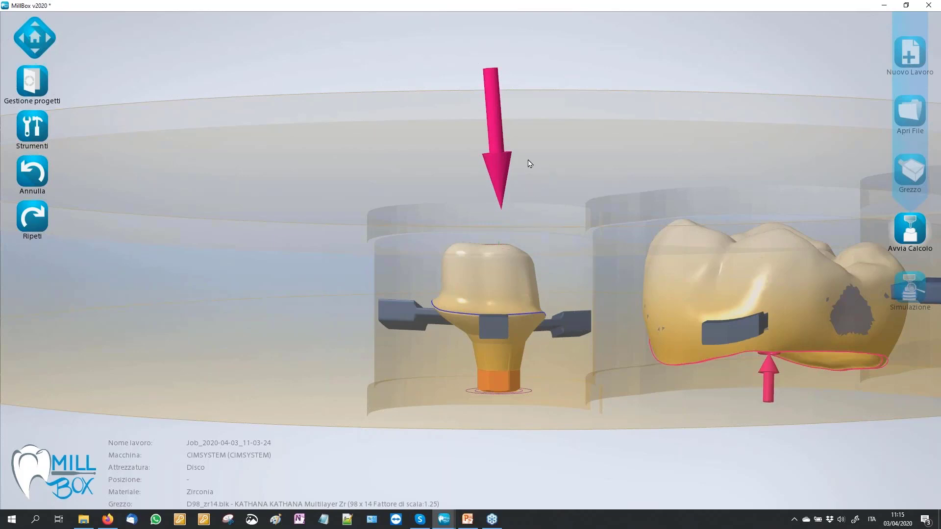
- Show the CROWN OPEN HOLDER job in Simulazione, disc in holder, 39.26-minute milling time
left_click(494, 119)
scroll(389, 194, "down", 2)
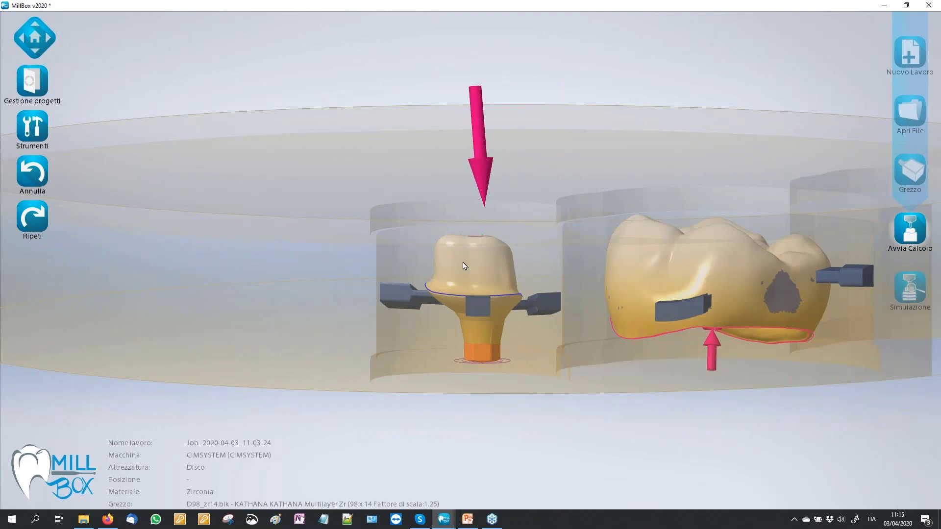
middle_click_drag(465, 266, 565, 239)
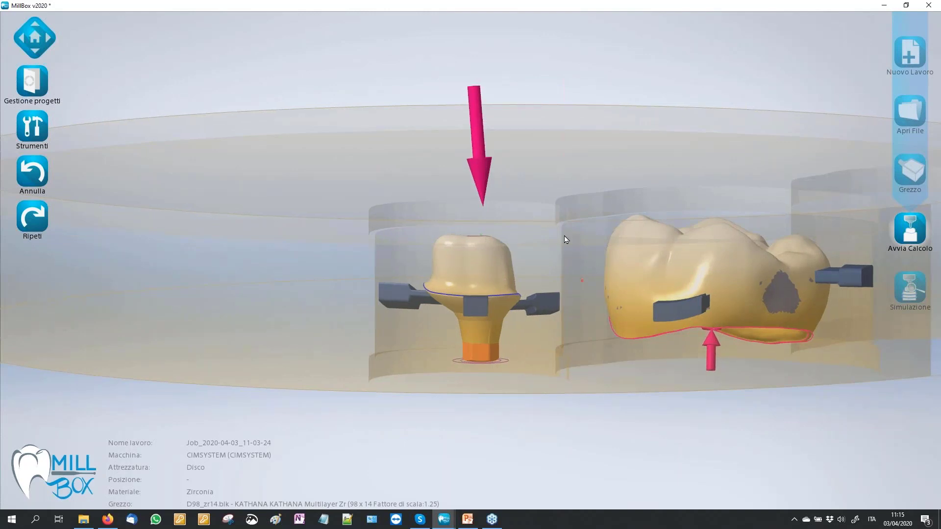
middle_click_drag(564, 237, 546, 247)
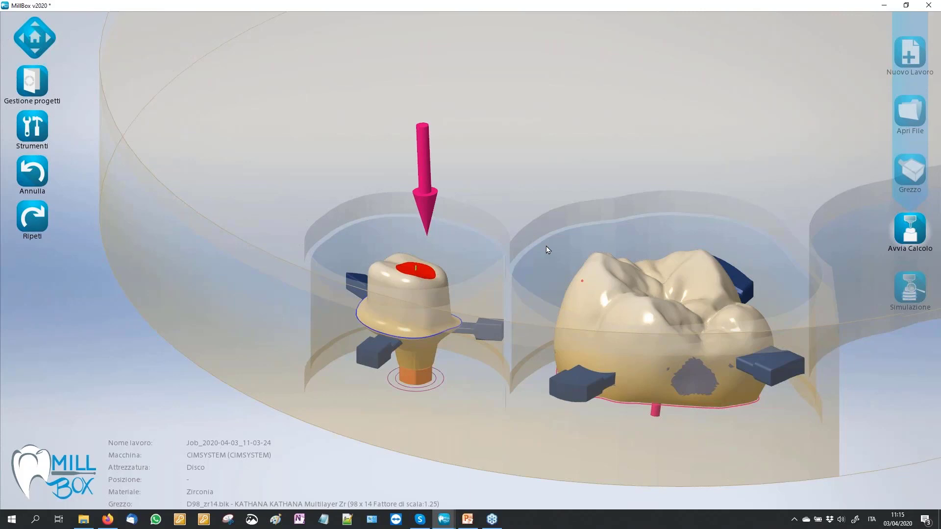
scroll(548, 250, "down", 5)
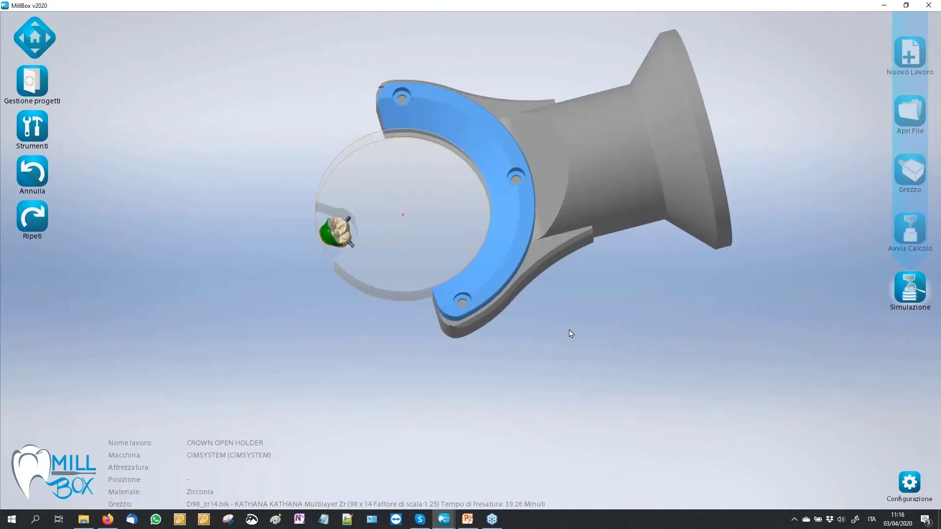
- Return to Job_2020-04-03_11-03-24 with the abutment and molar crown in the disc
scroll(311, 308, "up", 3)
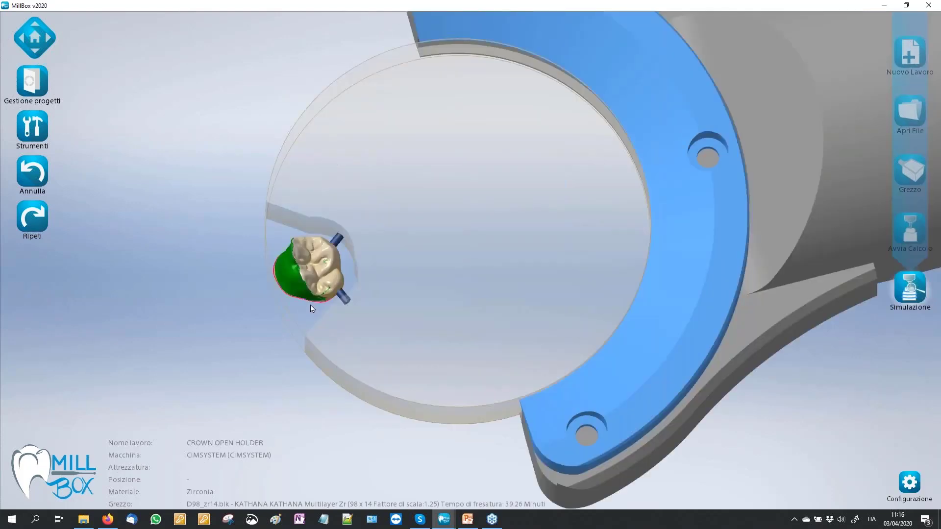
middle_click_drag(311, 308, 244, 298)
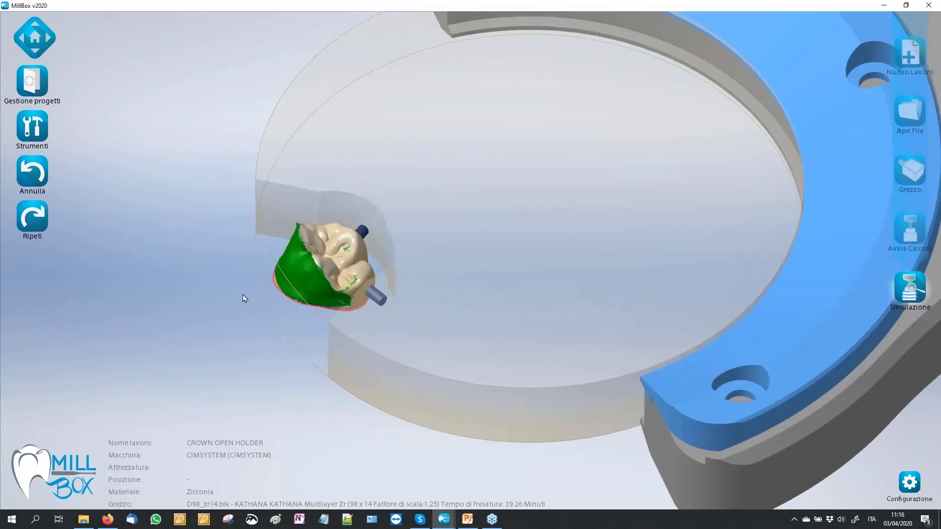
scroll(244, 290, "up", 2)
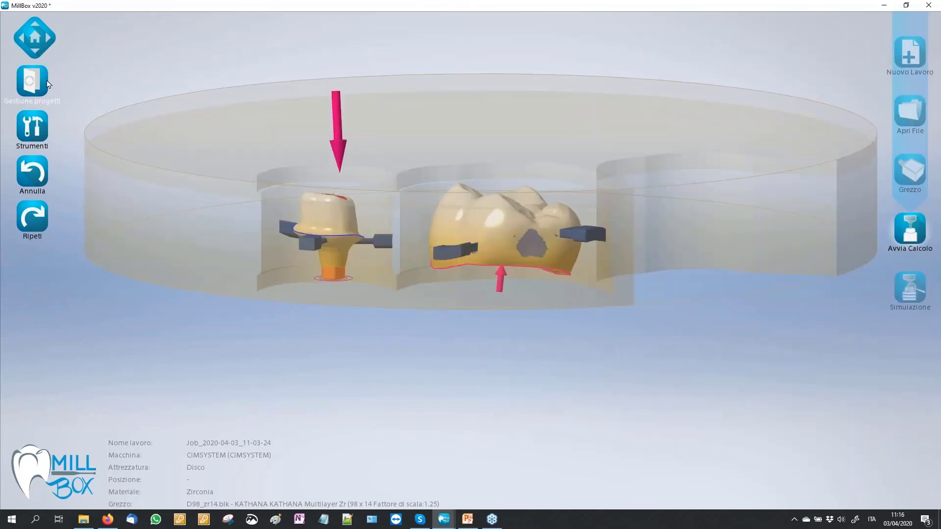
- Open CROWN OPEN HOLDER-WORK.MBP from the CROWN OPENHOLDER folder via Apri Lavoro
left_click(49, 84)
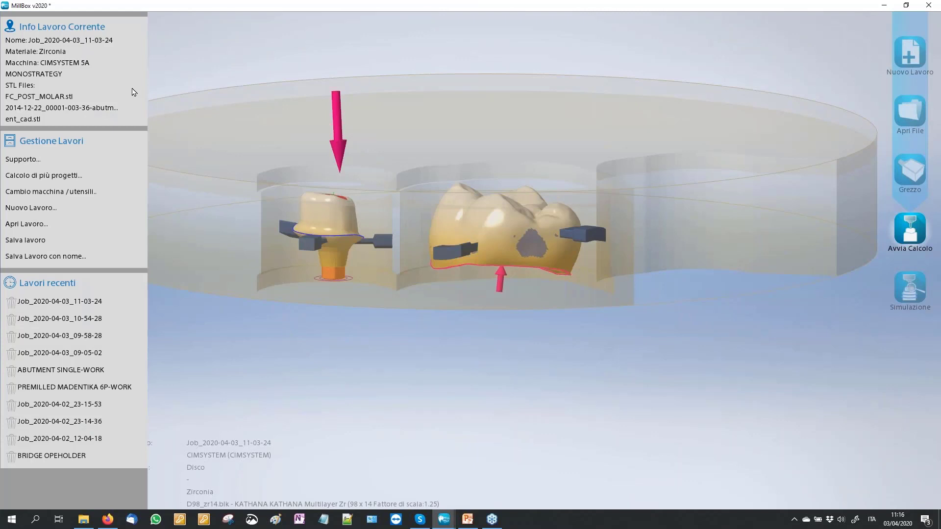
left_click(30, 224)
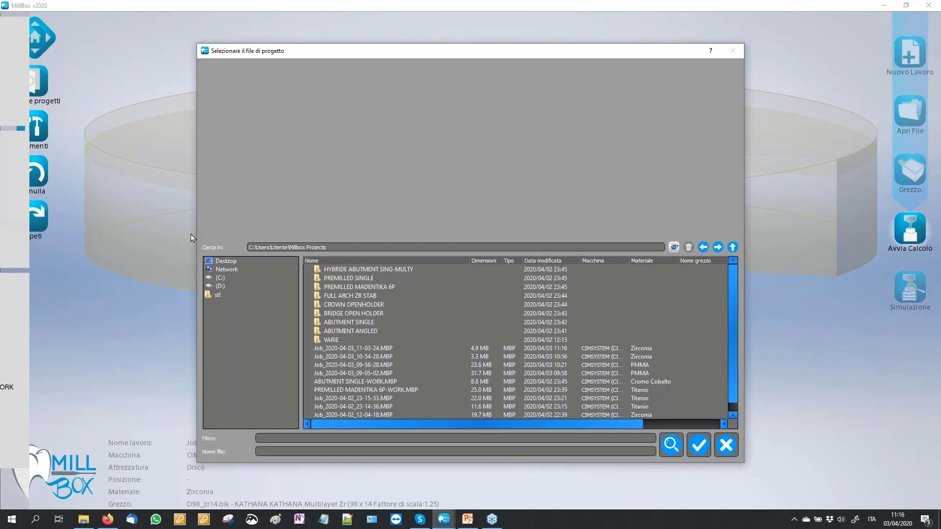
double_click(354, 304)
left_click(361, 277)
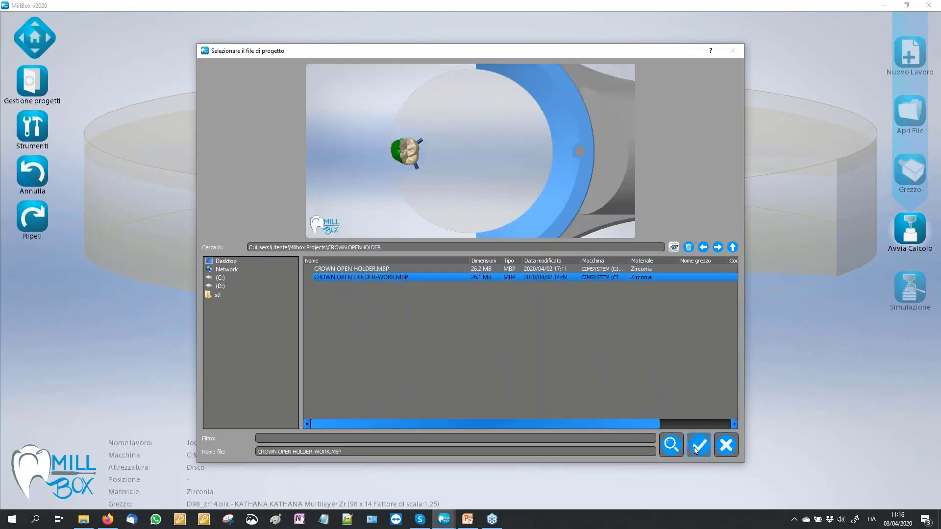
left_click(696, 450)
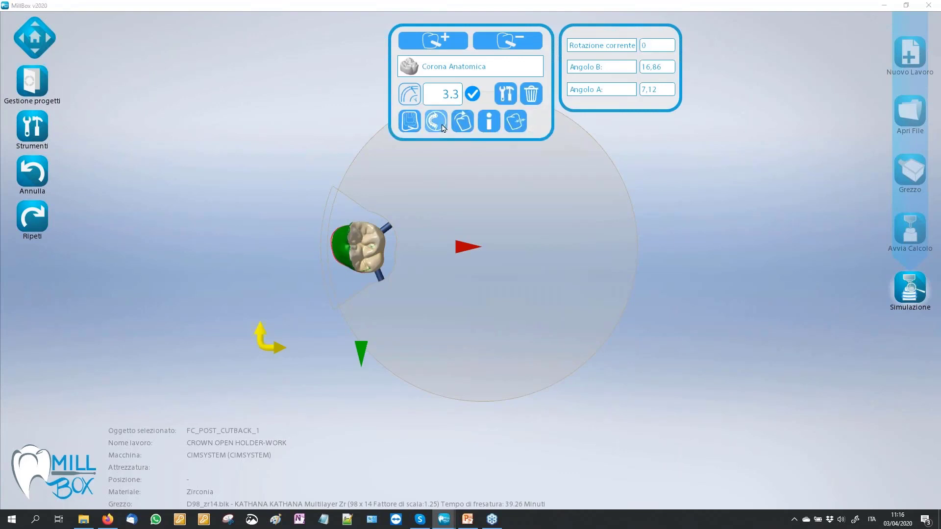
- Deselect the FC_POST_CUTBACK_1 crown and view it obliquely in the disc
left_click(378, 254)
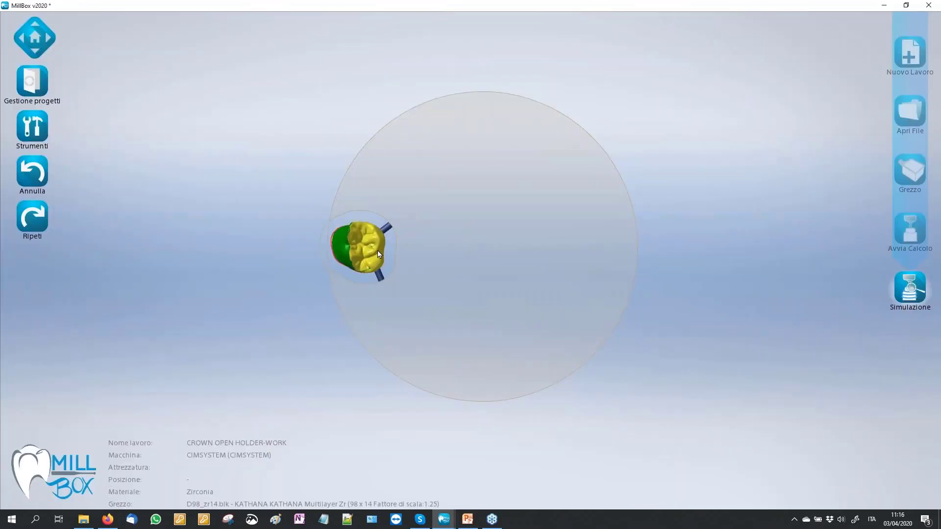
left_click(415, 252)
scroll(384, 276, "up", 2)
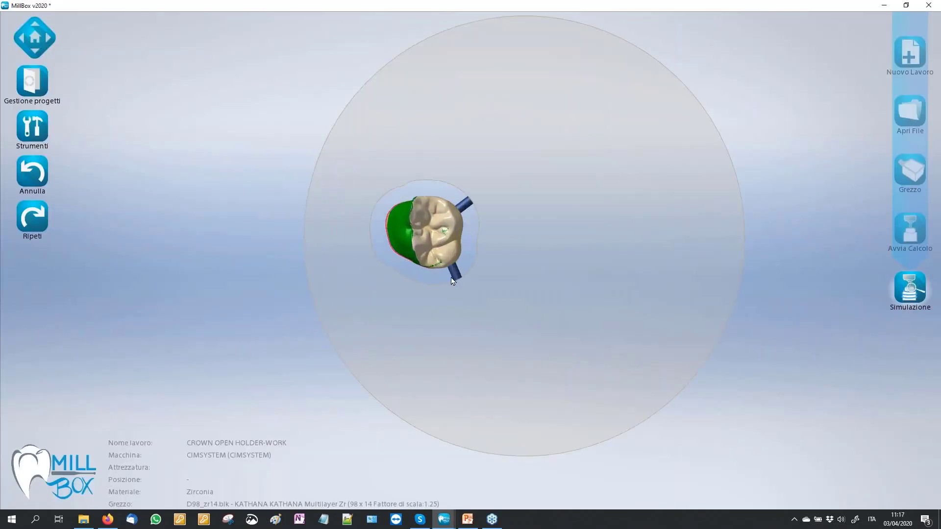
scroll(454, 276, "up", 2)
middle_click_drag(603, 246, 620, 182)
- Zoom in on the crown in the disc and clear its green overlay via Strumenti
scroll(616, 183, "down", 1)
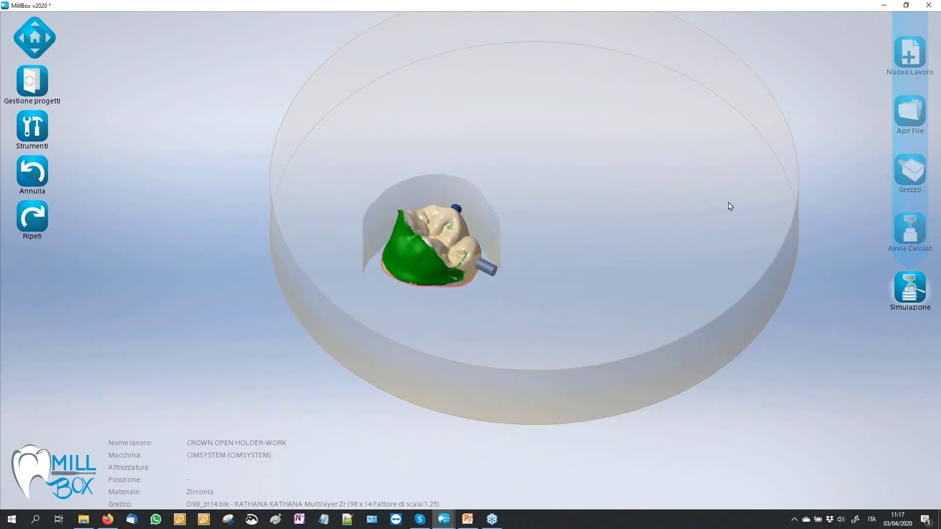
middle_click_drag(753, 240, 640, 292)
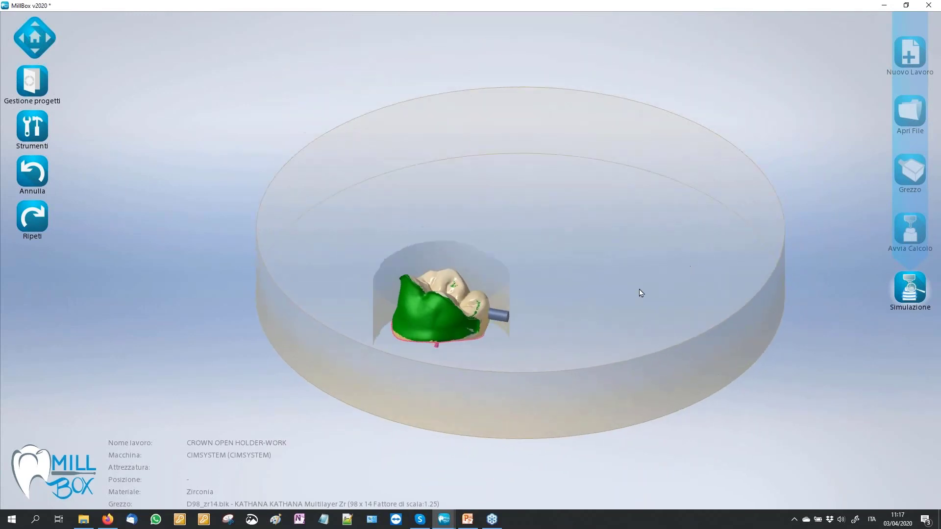
scroll(578, 336, "up", 2)
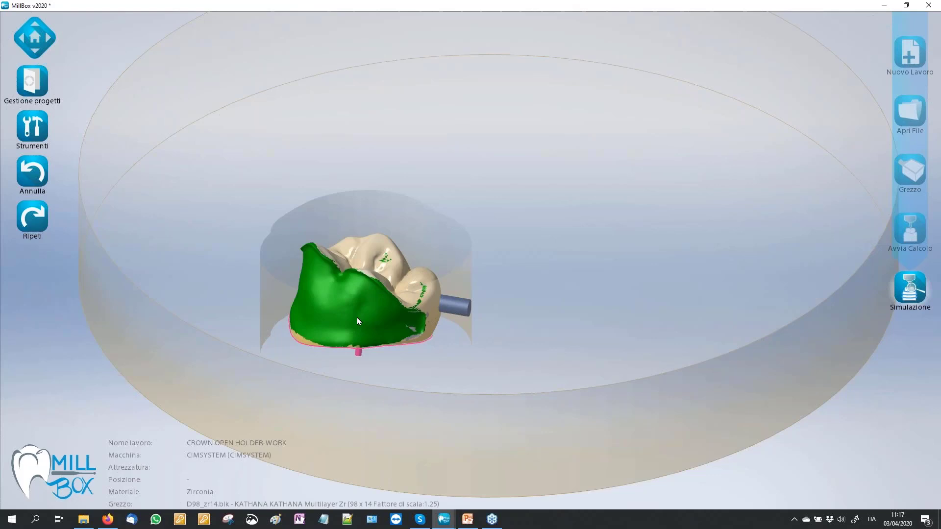
left_click(32, 126)
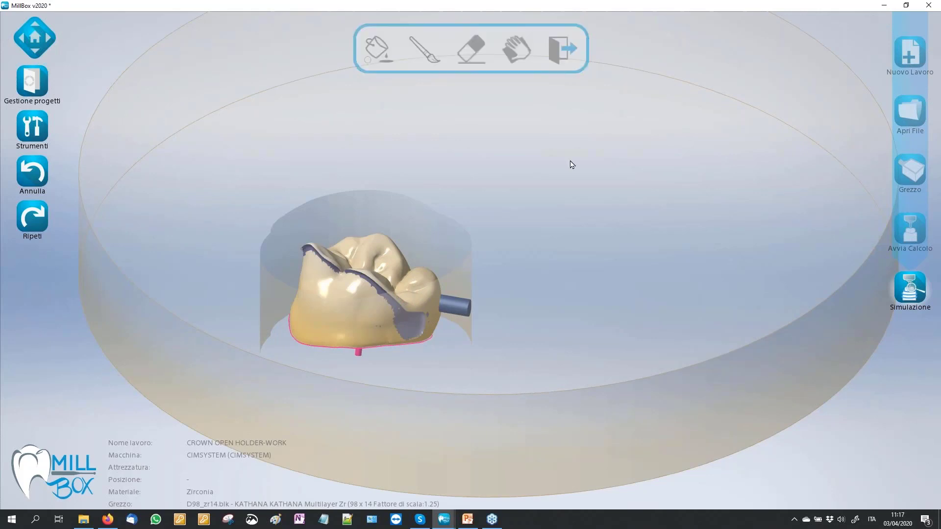
- Tilt to a low side view and turn the crown to inspect both sides
scroll(572, 161, "down", 3)
mouse_move(559, 151)
right_mouse_down()
mouse_move(542, 142)
mouse_move(539, 124)
mouse_move(580, 145)
mouse_move(660, 145)
right_mouse_up()
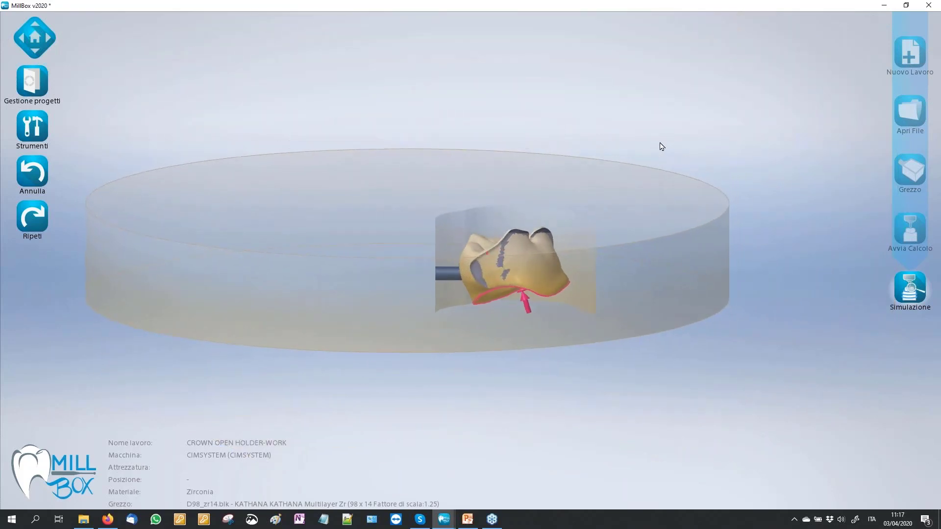
scroll(619, 325, "up", 2)
scroll(619, 325, "up", 2)
mouse_move(582, 286)
right_mouse_down()
mouse_move(569, 275)
mouse_move(552, 280)
right_mouse_up()
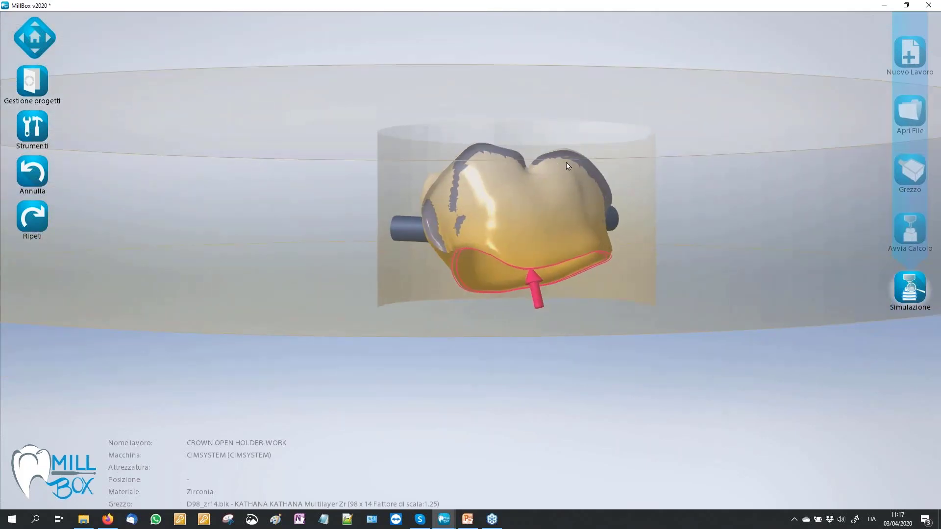
right_click_drag(610, 192, 541, 205)
- Snap to the top view with the t key and zoom out over the disc
scroll(542, 205, "down", 2)
scroll(323, 300, "down", 2)
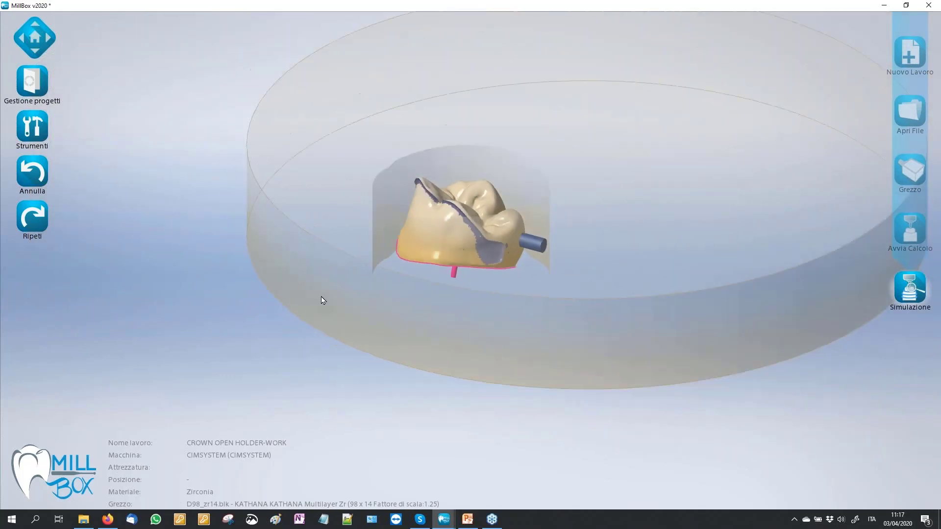
key("t")
scroll(324, 298, "down", 2)
scroll(353, 231, "down", 2)
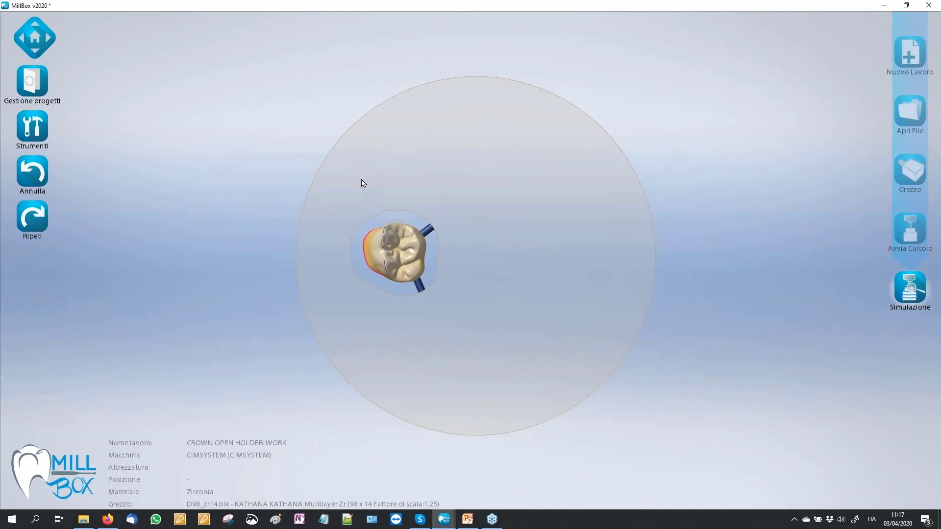
scroll(318, 146, "down", 2)
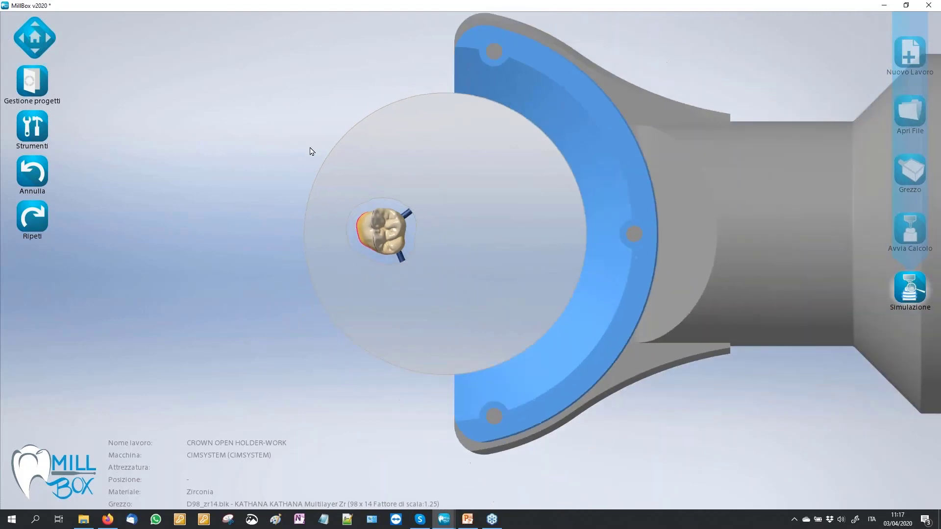
- Shift FC_POST_CUTBACK_1 left in the disc, reselect it, and expand its extra anatomical-crown tools
left_click(401, 233)
left_click_drag(402, 233, 355, 237)
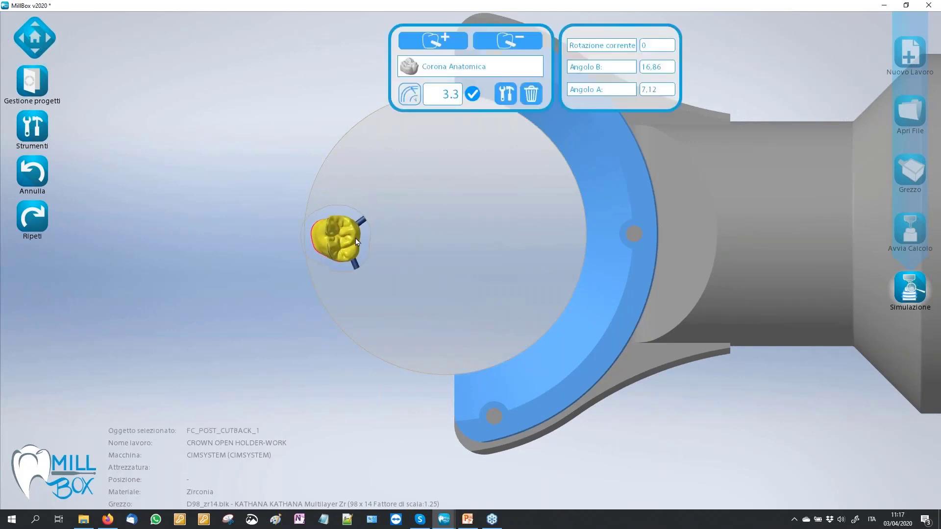
scroll(355, 237, "up", 2)
scroll(390, 241, "up", 3)
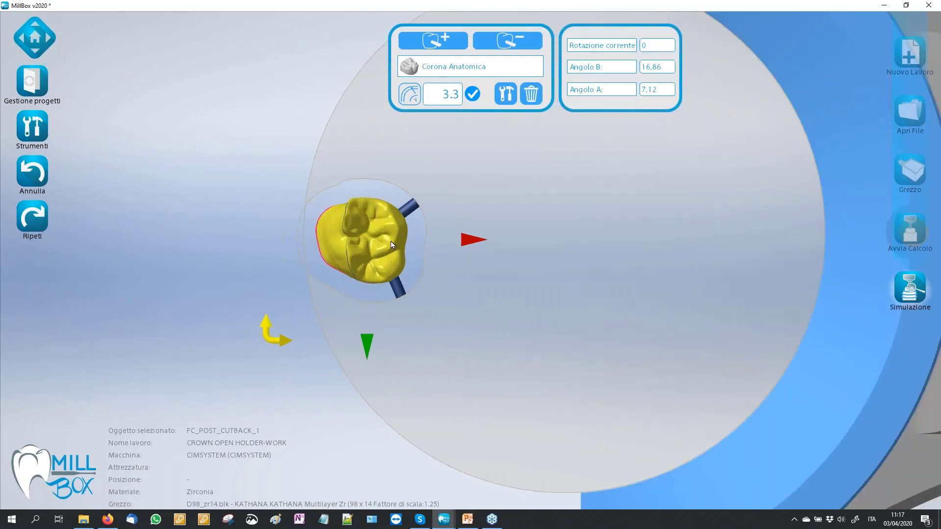
left_click(487, 157)
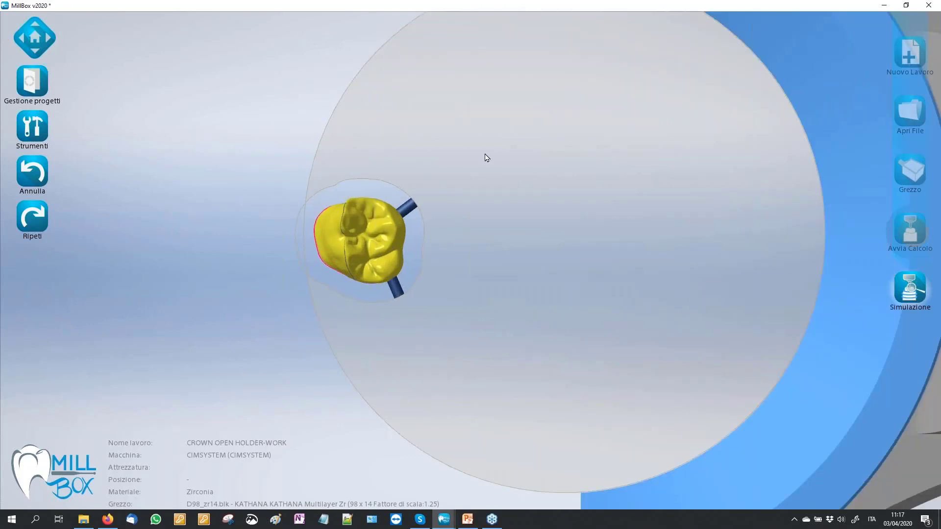
left_click(393, 230)
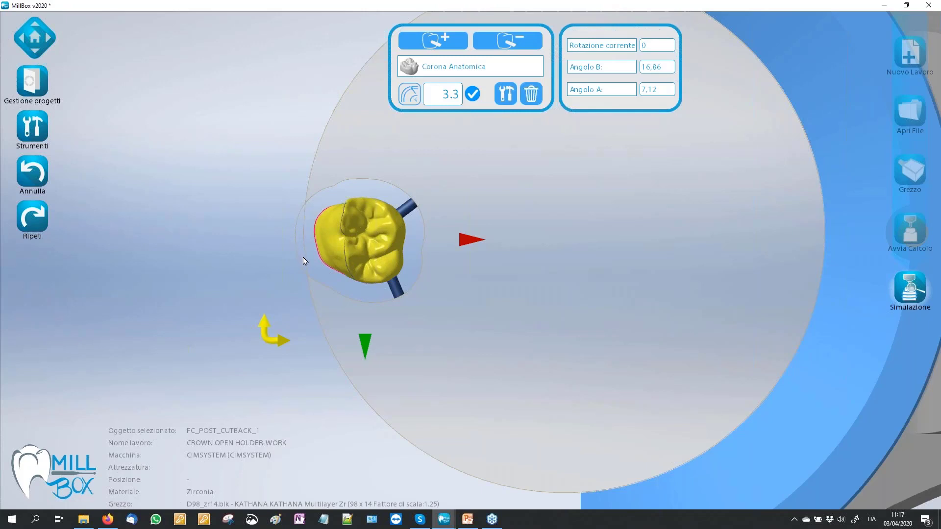
left_click(506, 95)
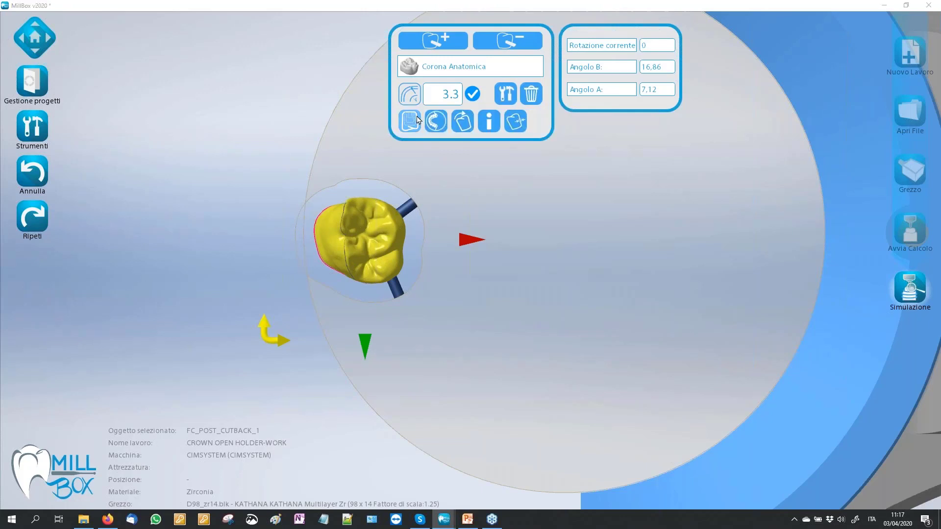
- Shrink the open-side offset area by moving its upper and lower nodes and angle, then confirm
left_click(435, 123)
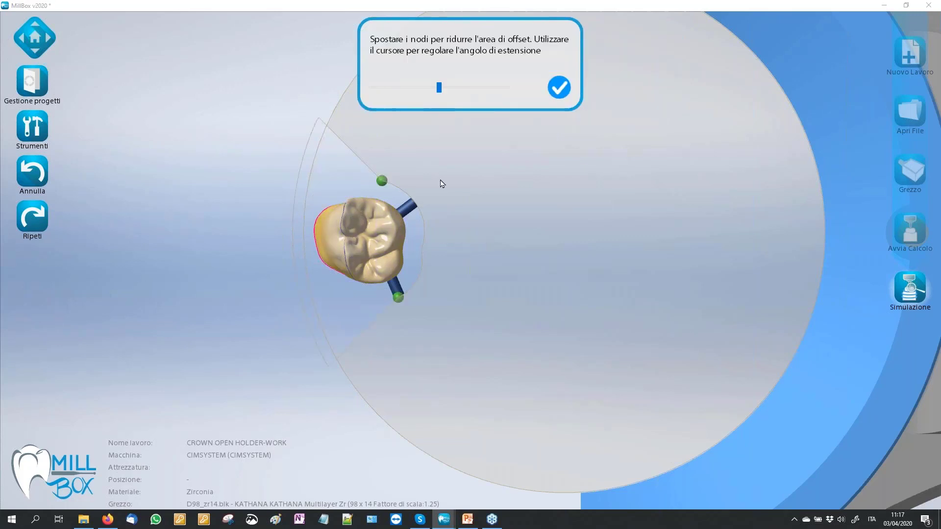
mouse_move(383, 182)
left_mouse_down()
mouse_move(359, 176)
mouse_move(368, 175)
left_mouse_up()
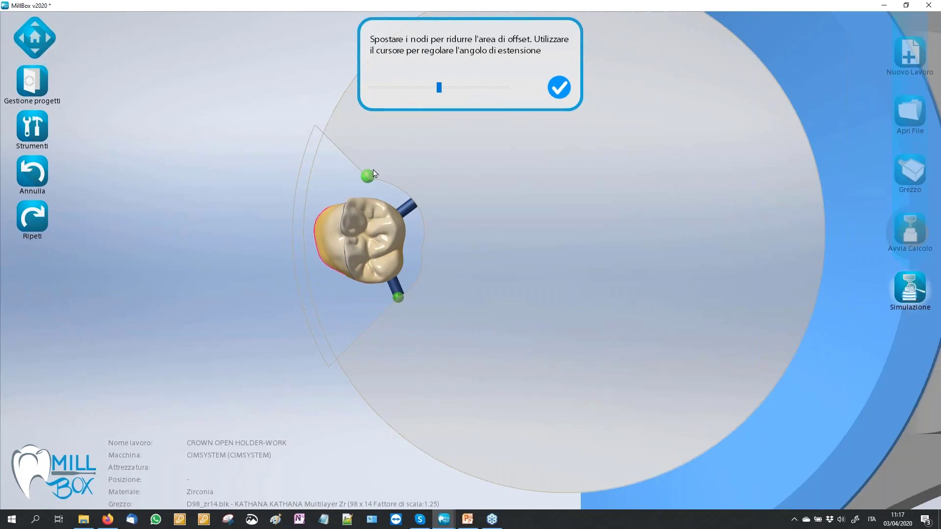
left_click_drag(438, 88, 433, 90)
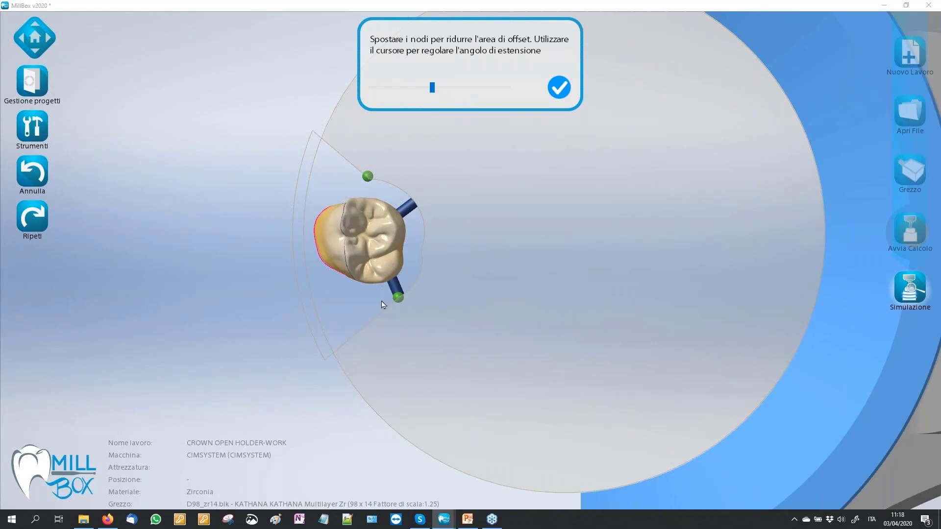
left_click_drag(398, 297, 377, 314)
left_click(555, 92)
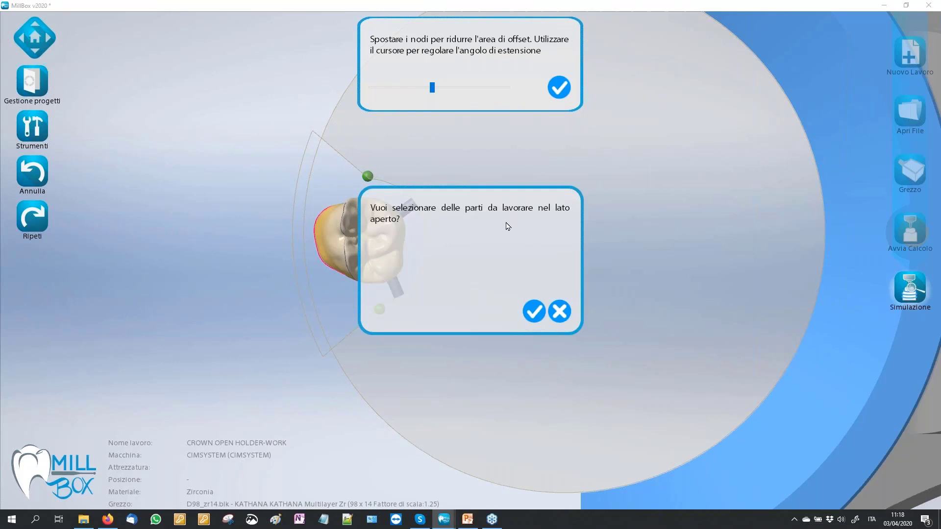
- Agree to select open-side parts to machine and orbit to a side view of the crown
left_click(533, 312)
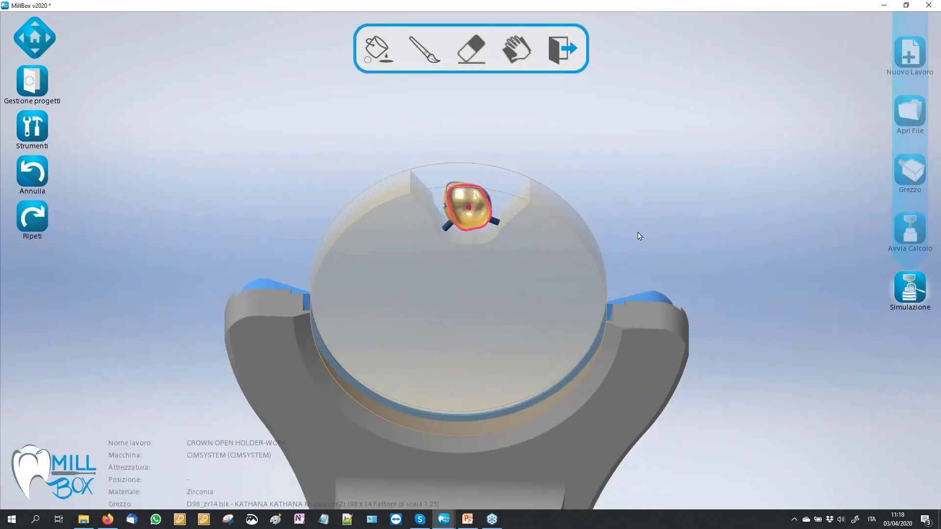
scroll(559, 233, "down", 2)
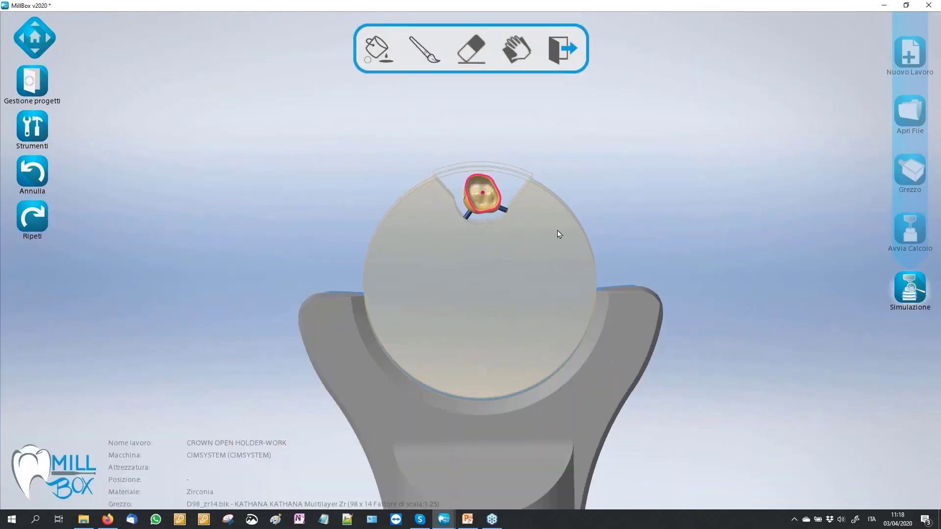
scroll(559, 233, "down", 2)
scroll(609, 217, "up", 1)
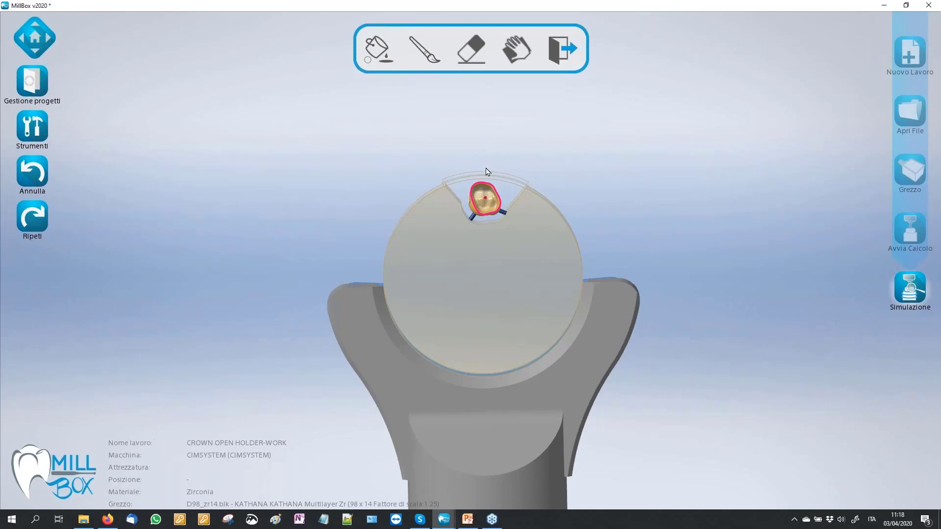
scroll(487, 171, "up", 1)
scroll(487, 171, "up", 1)
scroll(487, 172, "up", 1)
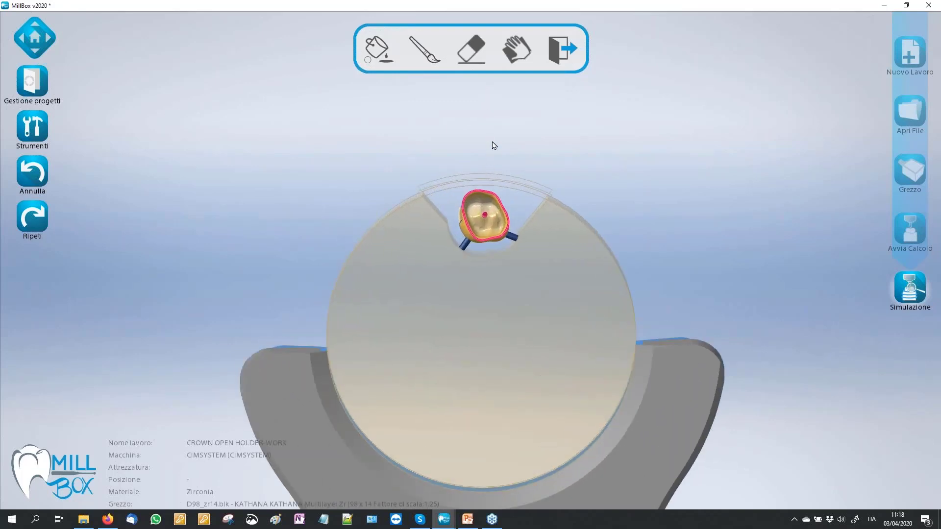
middle_click_drag(493, 170, 493, 177)
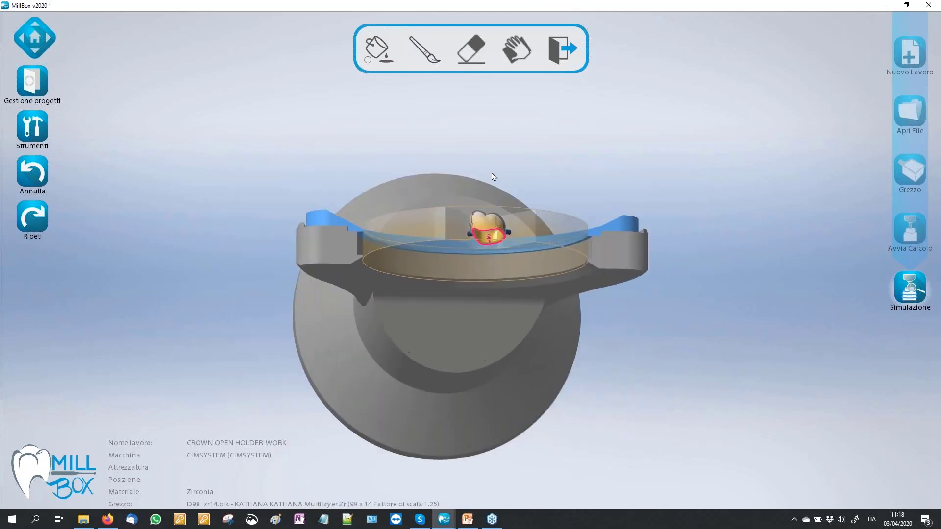
scroll(493, 177, "up", 2)
scroll(514, 219, "up", 2)
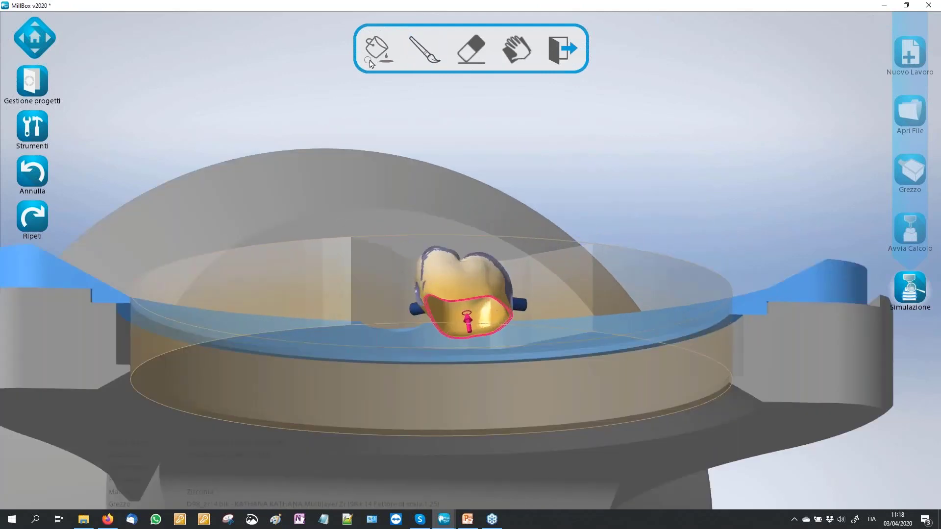
- Brush-paint the crown's top edge and right side green, then view it from above
left_click(370, 64)
left_click(425, 51)
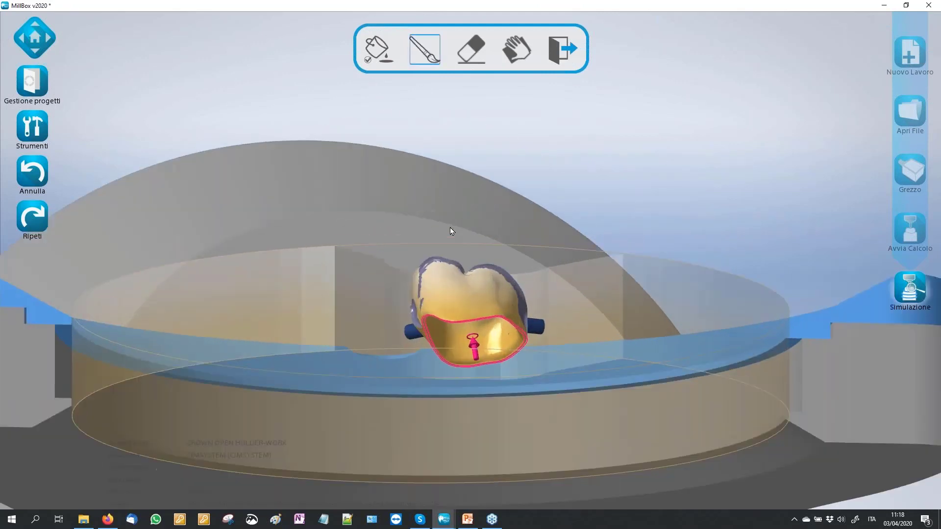
scroll(450, 228, "up", 3)
mouse_move(434, 278)
left_mouse_down()
mouse_move(425, 286)
mouse_move(463, 300)
left_mouse_up()
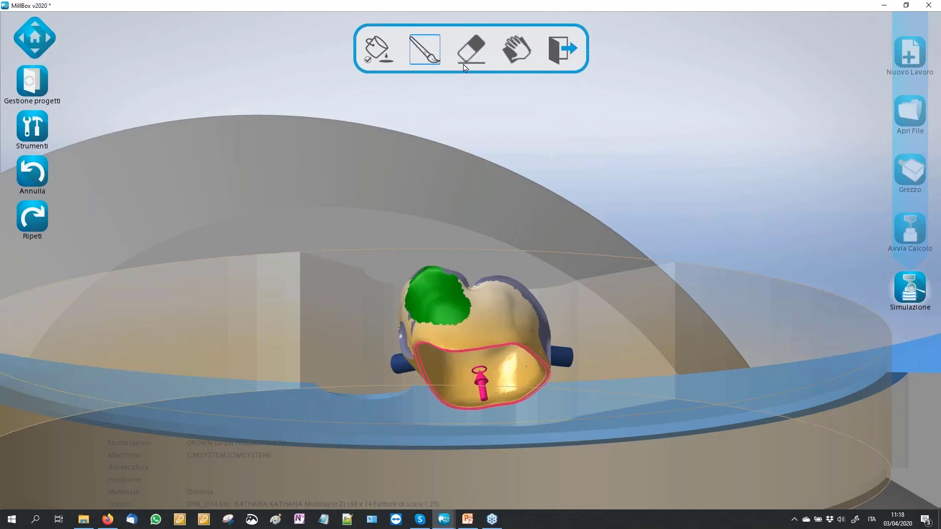
key("ctrl+z")
mouse_move(466, 182)
right_mouse_down()
mouse_move(467, 263)
mouse_move(429, 267)
right_mouse_up()
left_click(466, 274)
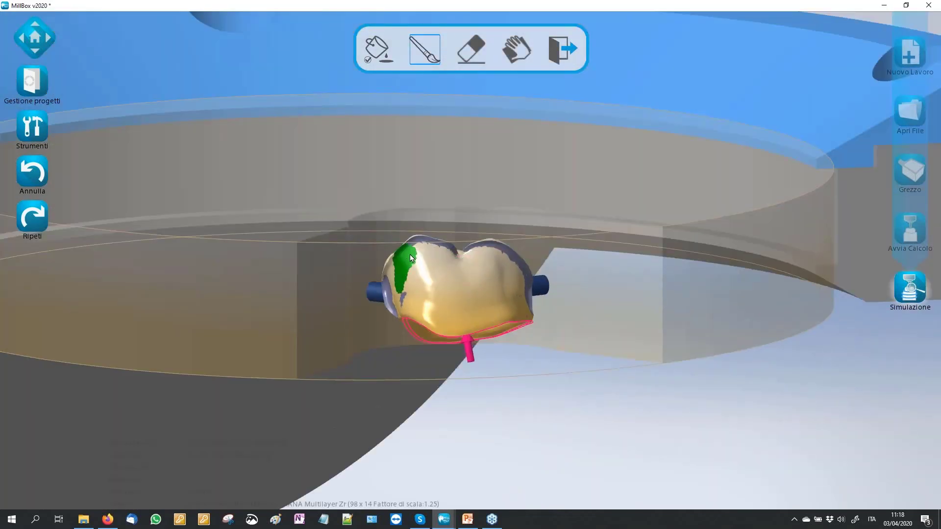
left_click_drag(424, 252, 492, 256)
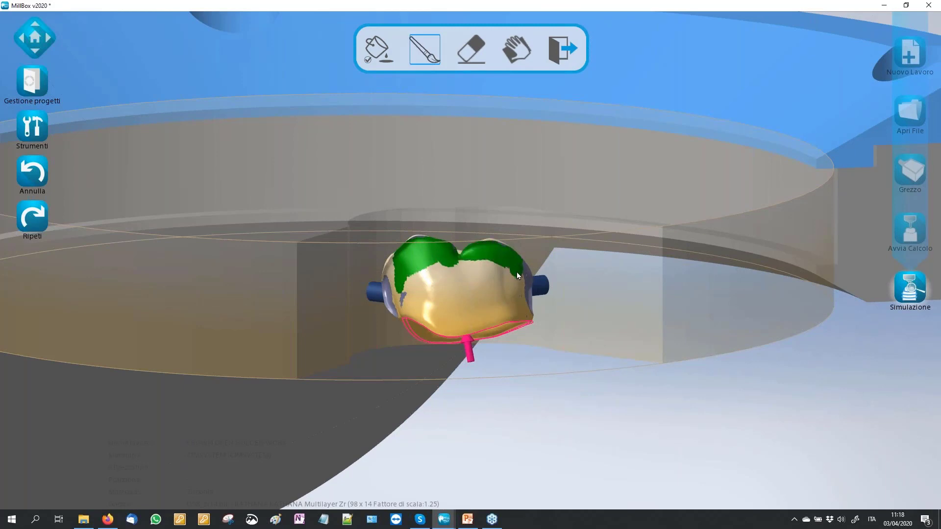
left_click_drag(525, 296, 601, 144)
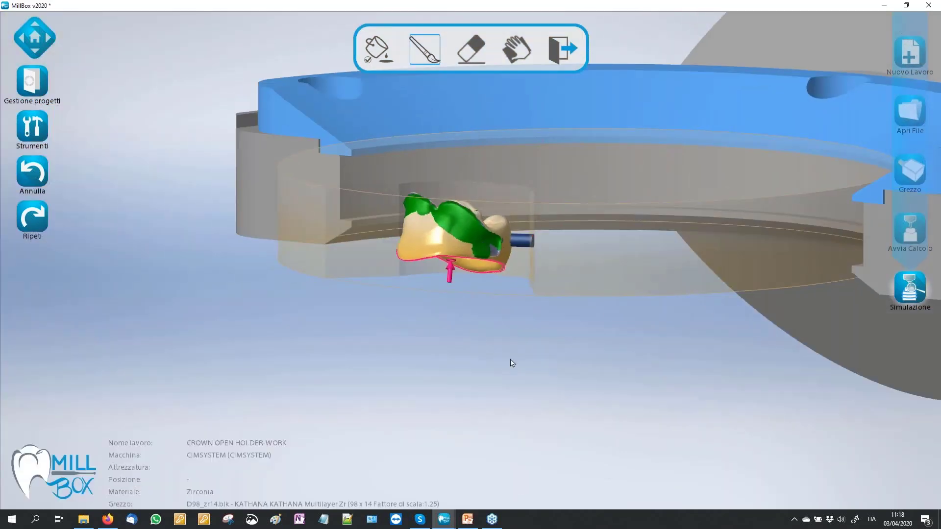
mouse_move(458, 330)
right_mouse_down()
mouse_move(466, 353)
mouse_move(469, 275)
right_mouse_up()
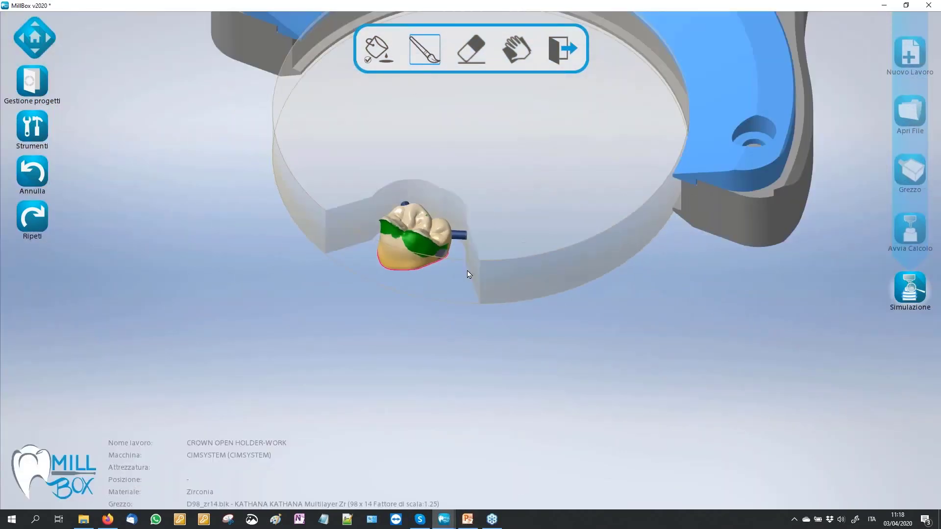
mouse_move(471, 330)
right_mouse_down()
mouse_move(469, 342)
mouse_move(428, 344)
mouse_move(233, 260)
mouse_move(444, 216)
mouse_move(428, 231)
mouse_move(728, 197)
right_mouse_up()
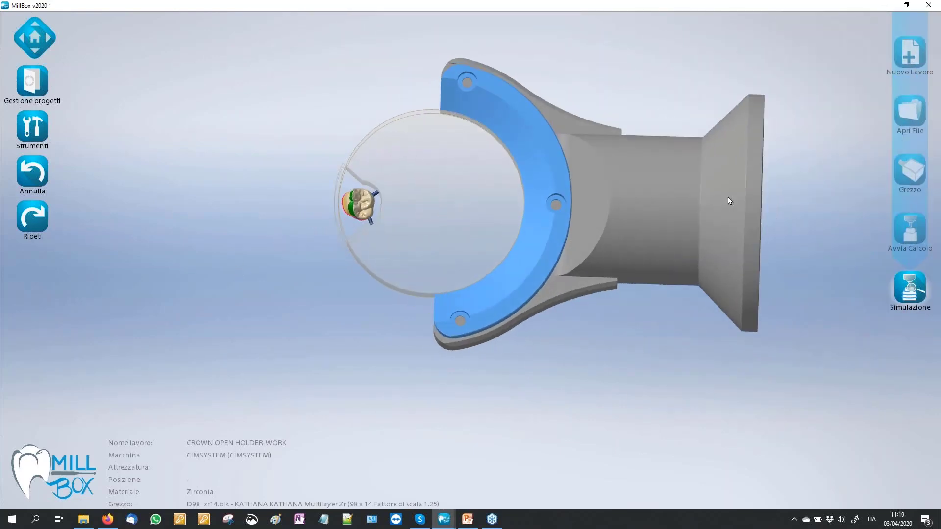
- Open the Salva percorso toolpath-saving options via Avvia Calcolo
left_click(899, 234)
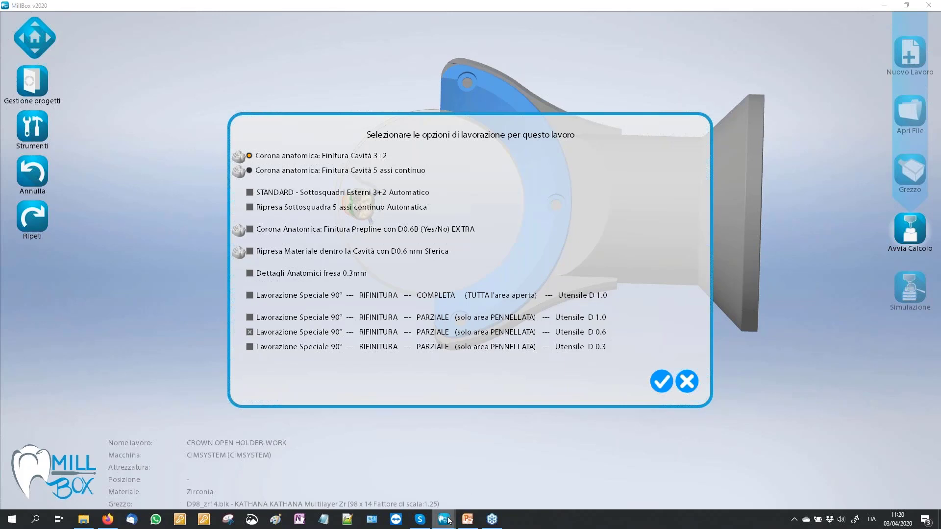
mouse_move(443, 520)
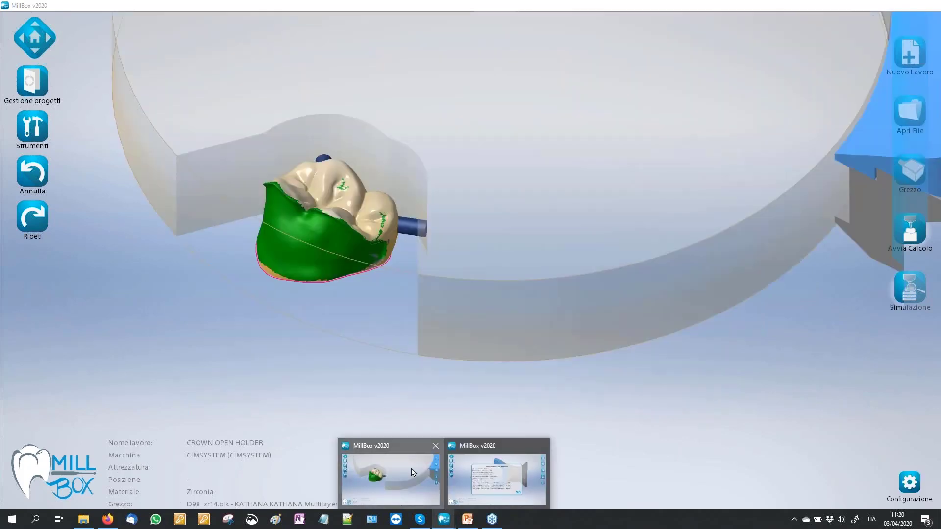
- Start Simulazione cinematica in the CROWN OPEN HOLDER window, then return and close the options dialog
left_click(390, 463)
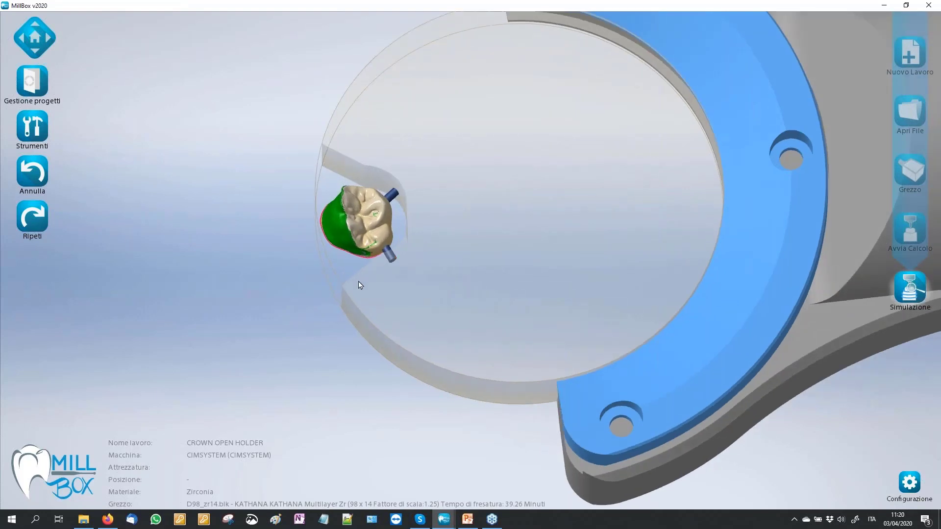
left_click(900, 279)
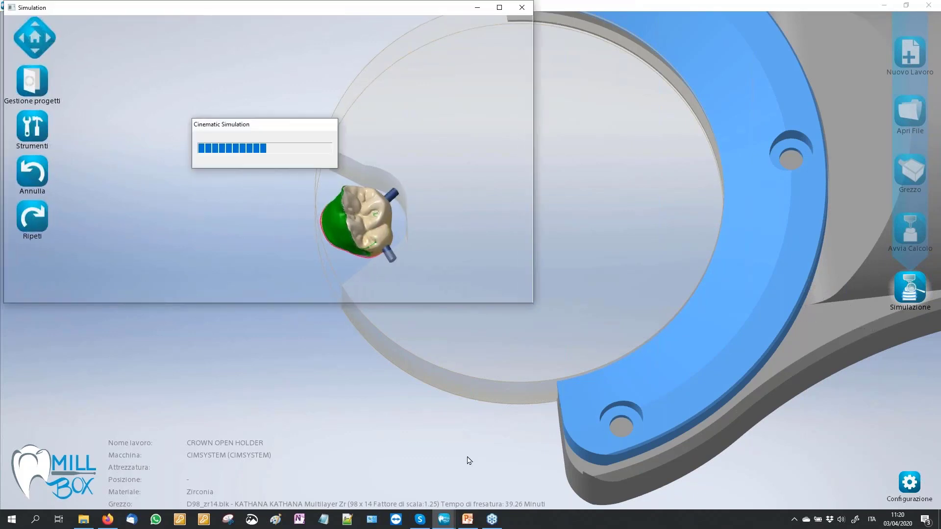
mouse_move(443, 519)
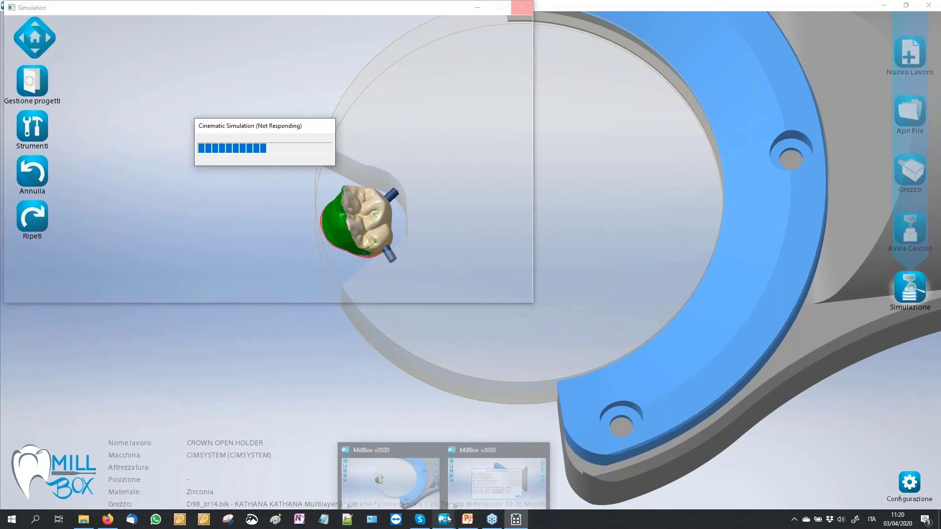
left_click(492, 447)
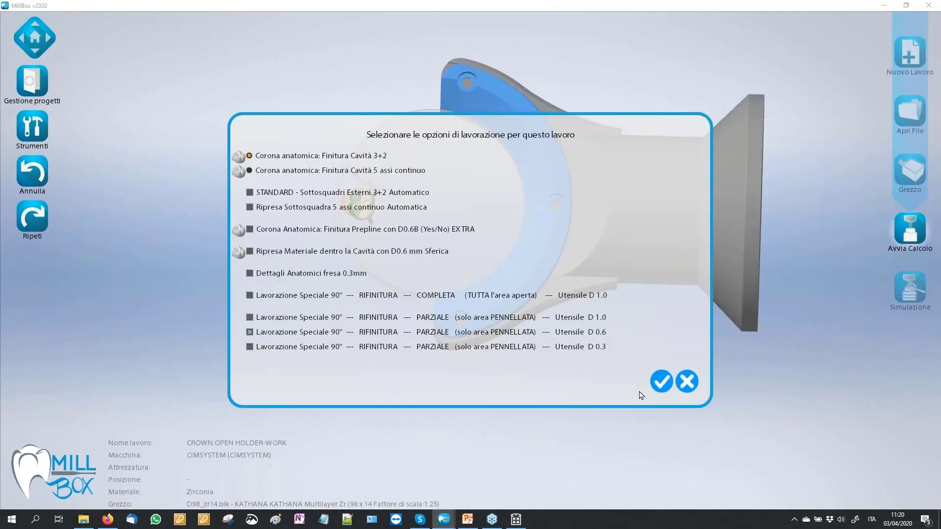
left_click(675, 376)
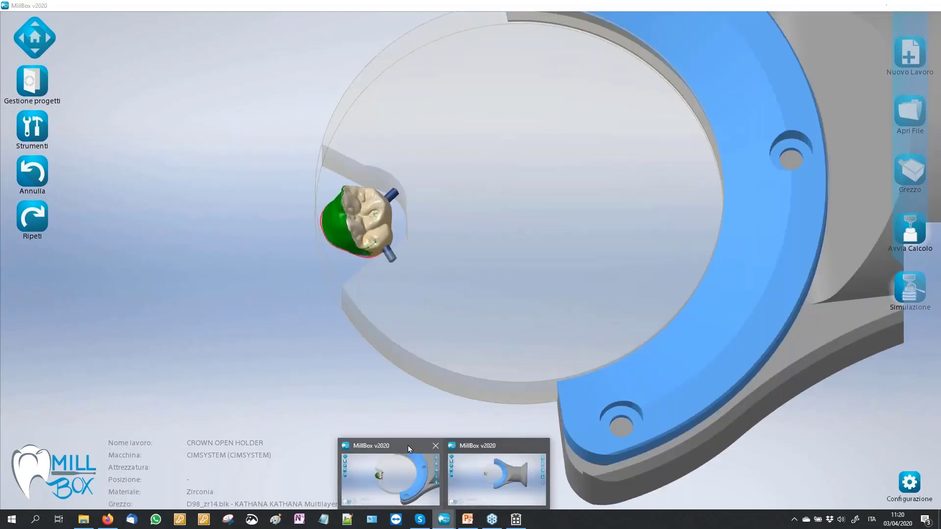
- Check the other job window, then zoom the CROWN OPEN HOLDER-WORK view while toolpaths compute
mouse_move(443, 519)
left_click(409, 447)
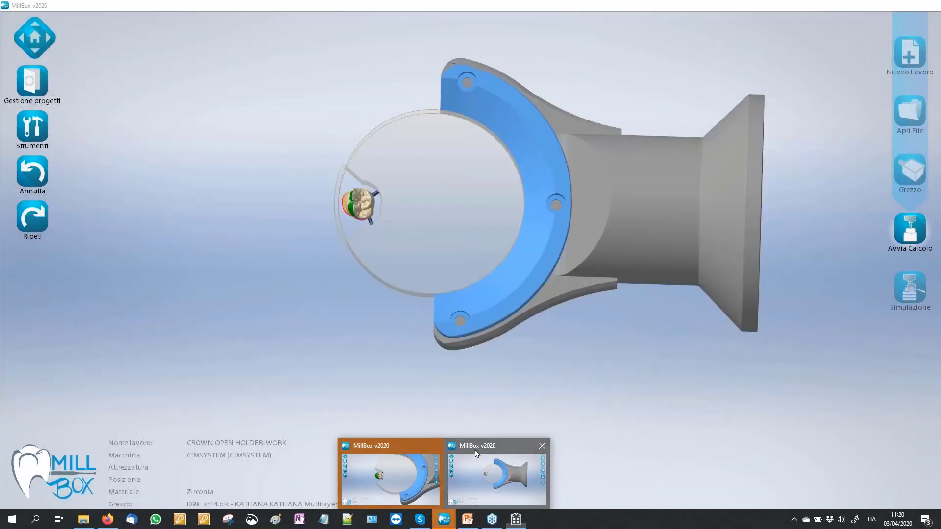
left_click(478, 451)
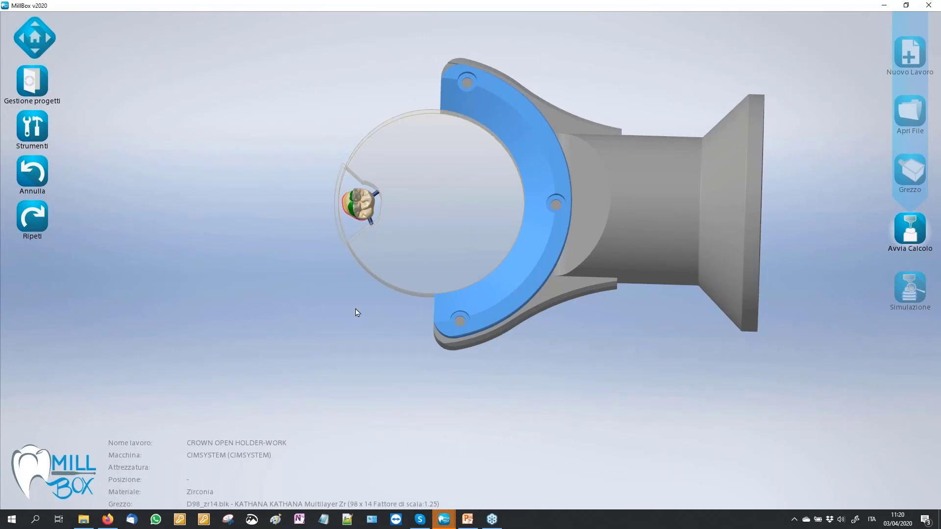
scroll(337, 192, "up", 1)
scroll(349, 204, "up", 1)
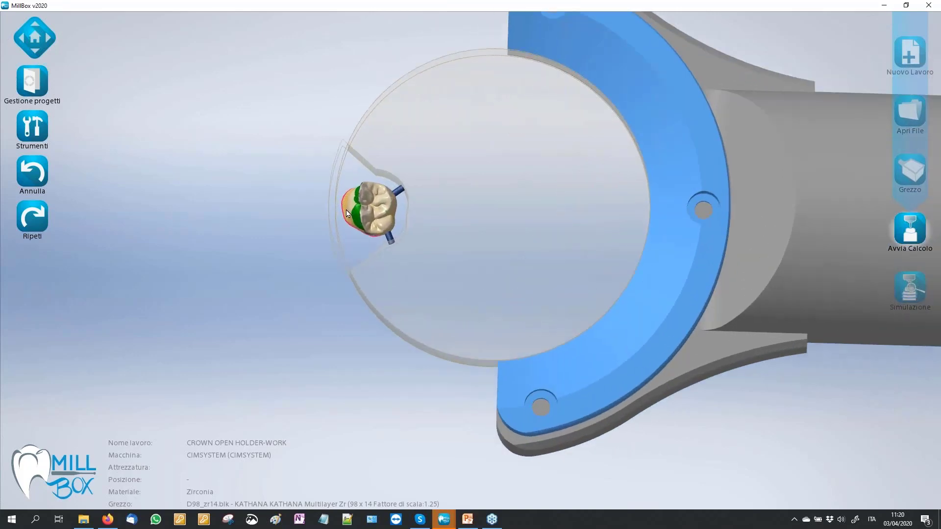
scroll(346, 210, "up", 1)
scroll(295, 258, "down", 1)
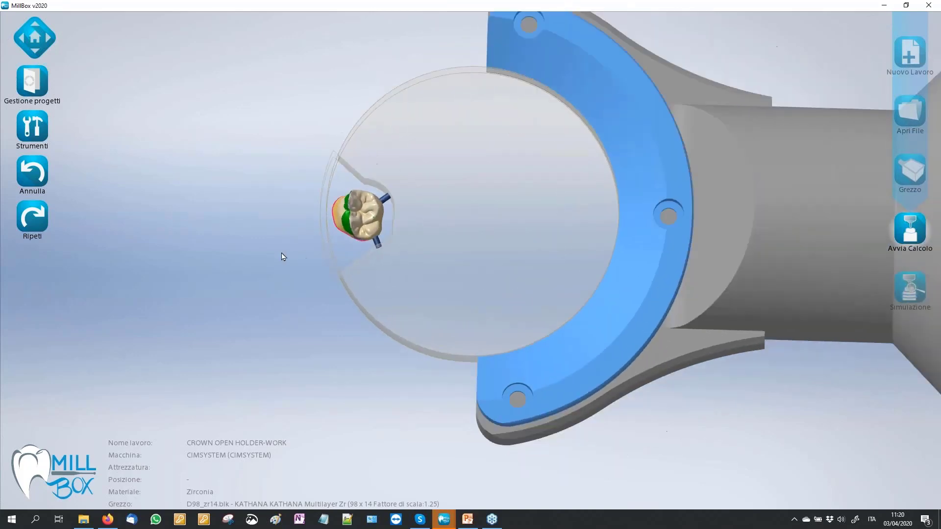
scroll(283, 255, "down", 1)
scroll(287, 252, "down", 1)
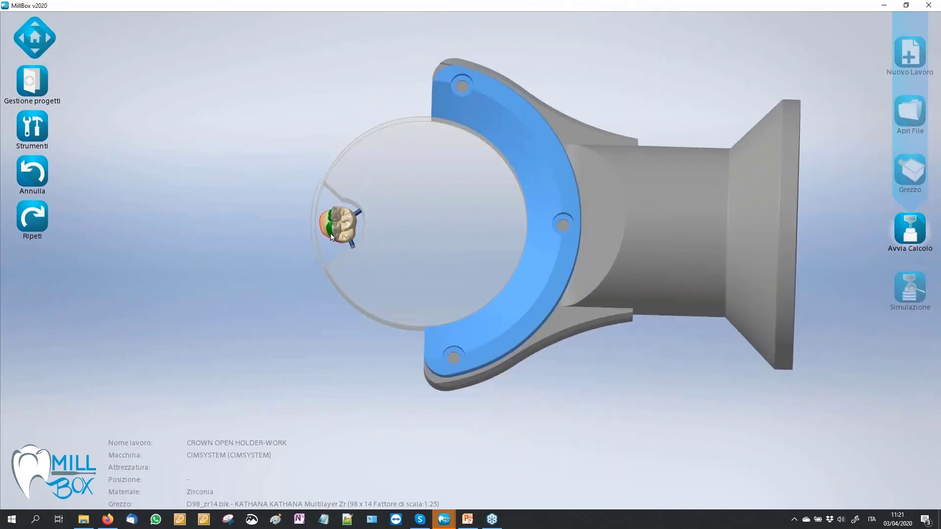
- Rotate and tilt the holder to view the ring and crown from above
mouse_move(297, 231)
middle_mouse_down()
mouse_move(283, 260)
mouse_move(319, 231)
mouse_move(382, 206)
mouse_move(363, 197)
middle_mouse_up()
middle_click_drag(207, 201, 263, 244)
scroll(273, 240, "up", 1)
scroll(268, 264, "up", 2)
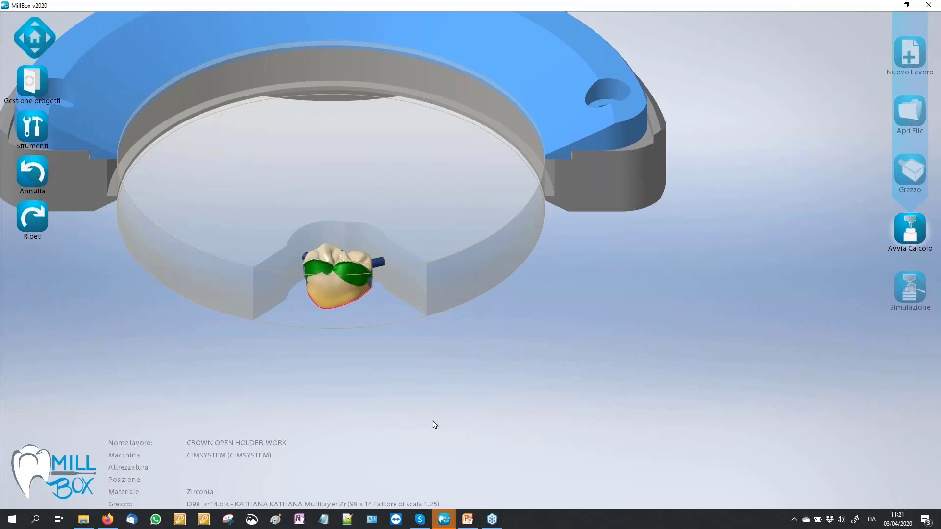
- Switch to the MillBox Simulation window from the taskbar and maximize it
left_click(416, 458)
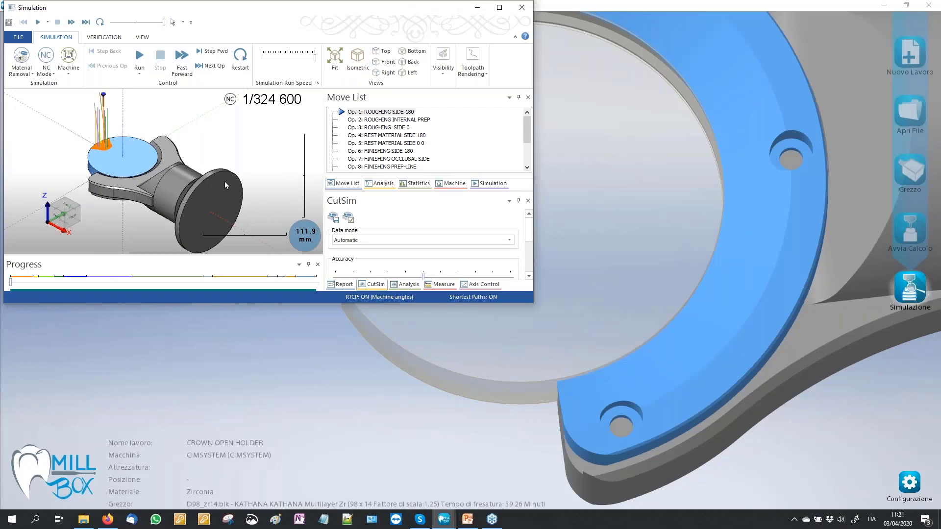
left_click(499, 7)
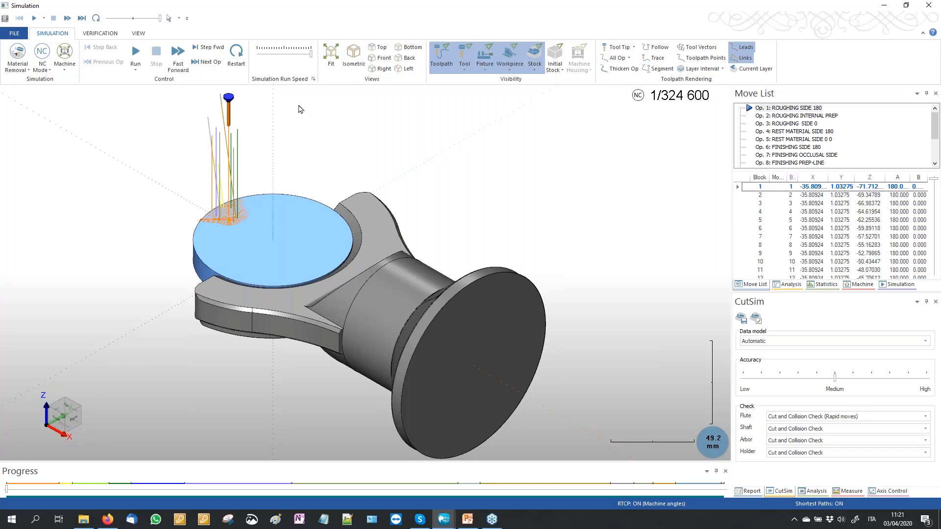
- Hide the toolpath lines and make the stock disc transparent
left_click(439, 68)
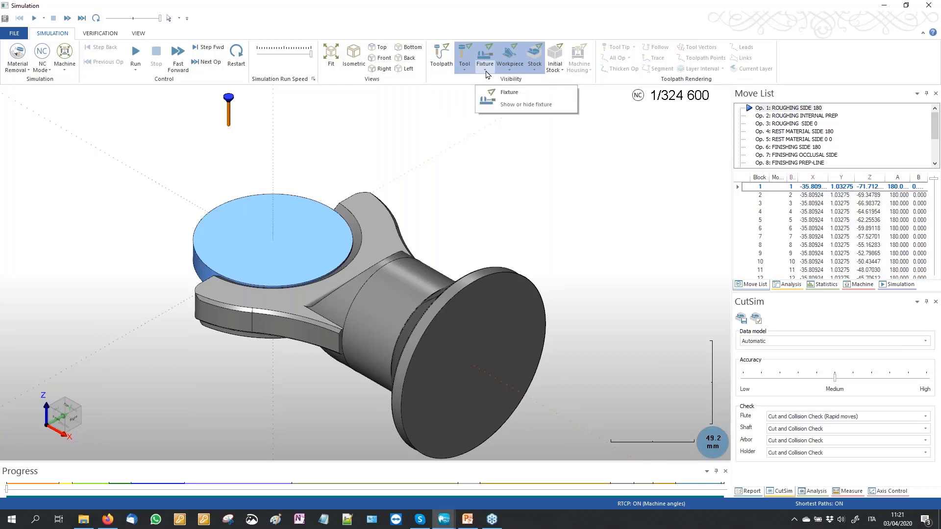
left_click(513, 73)
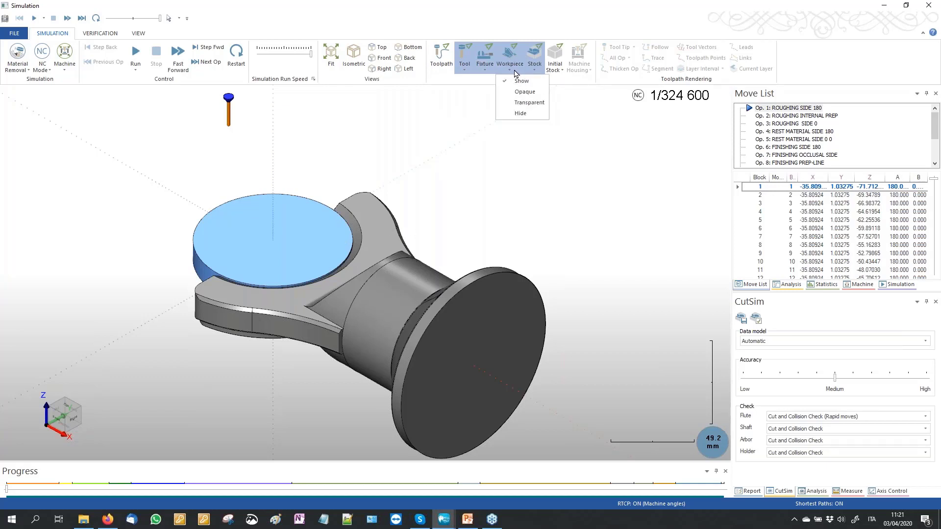
left_click(536, 71)
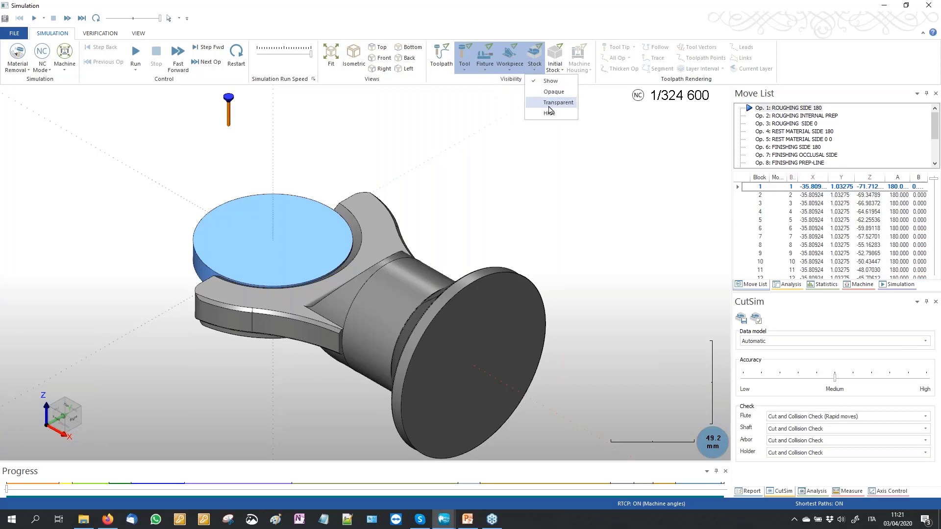
left_click(551, 104)
scroll(216, 228, "down", 3)
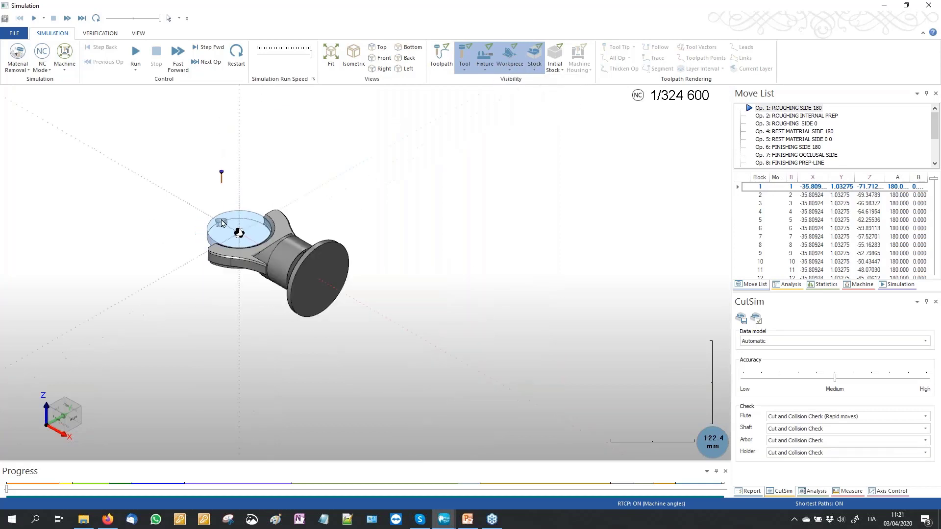
scroll(213, 225, "up", 5)
scroll(216, 226, "up", 2)
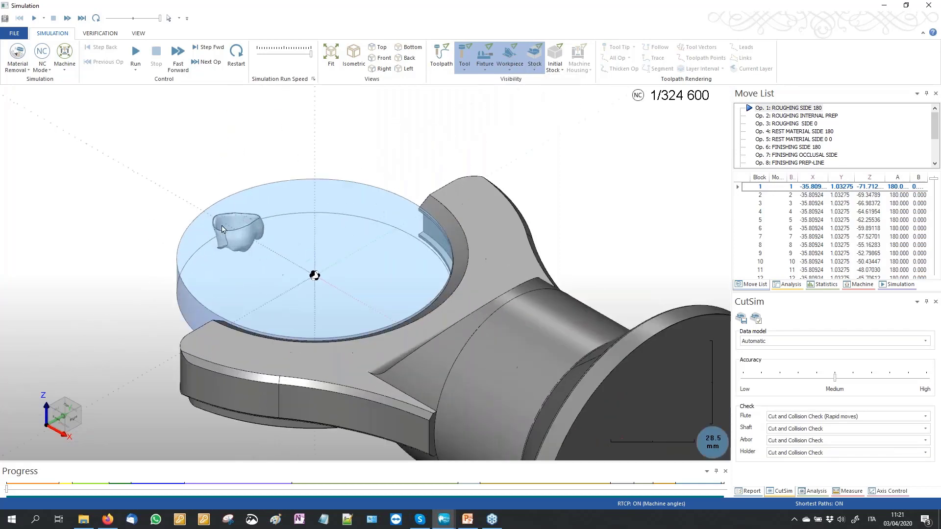
- Hide the crown workpiece, set the stock disc back to solid, and run the simulation
left_click(510, 70)
left_click(521, 114)
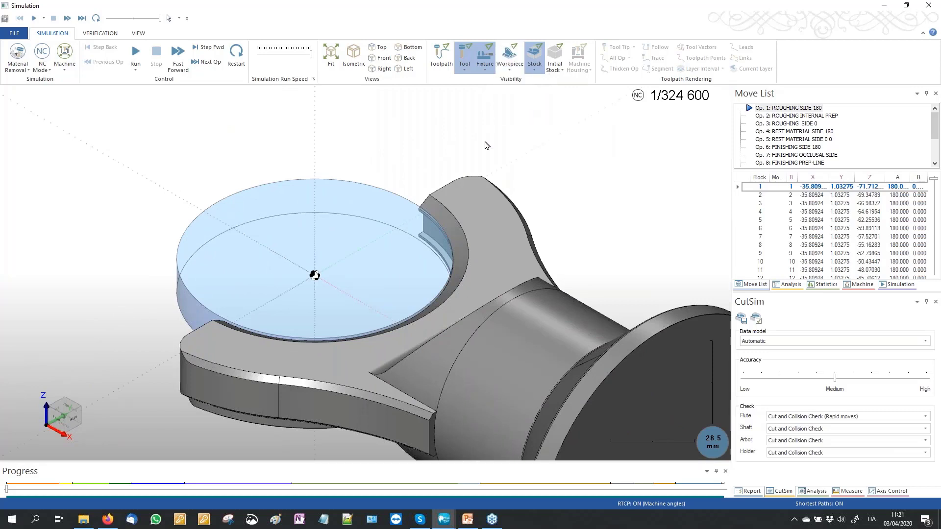
scroll(421, 196, "down", 2)
scroll(421, 196, "down", 4)
left_click(534, 73)
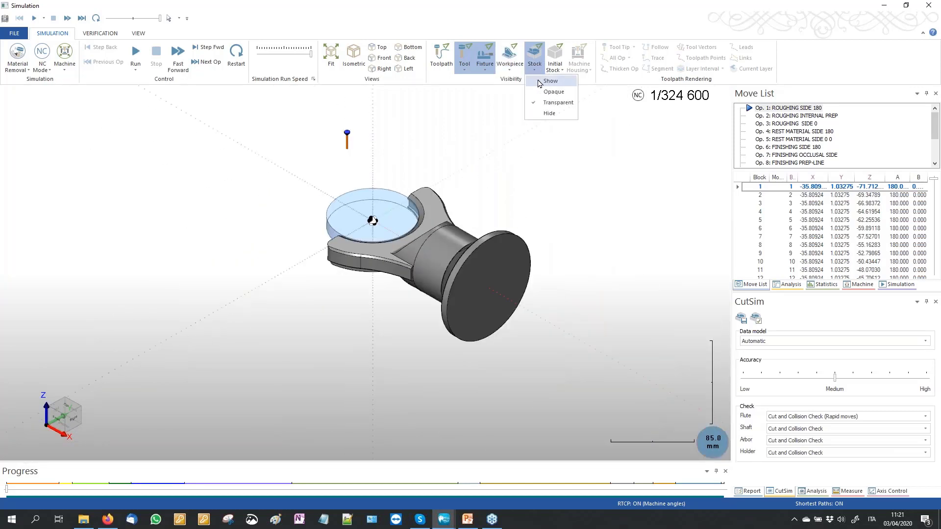
scroll(392, 180, "up", 3)
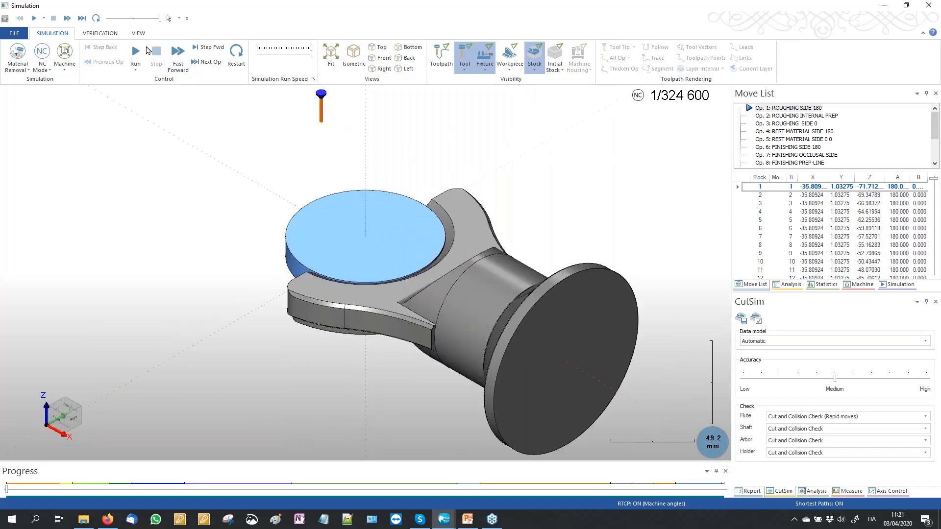
left_click(135, 51)
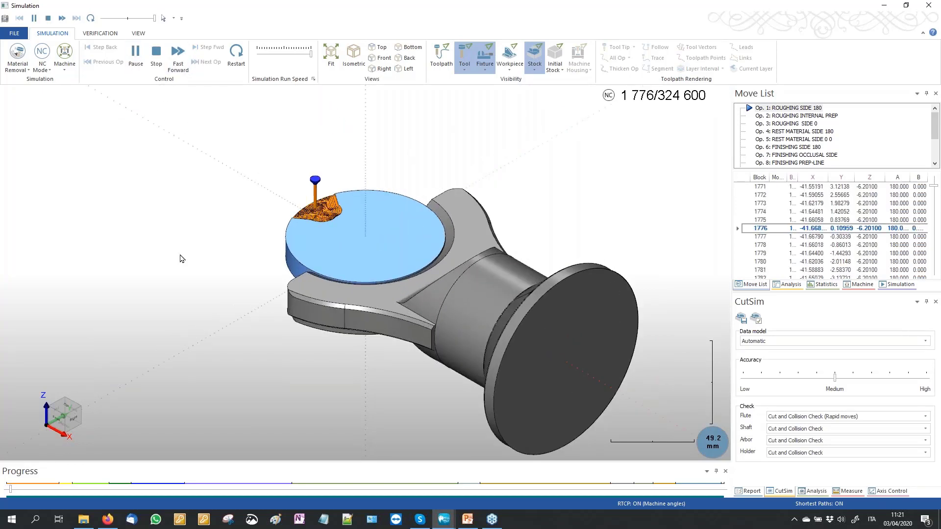
- Watch cutting reach FINISHING SIDE 180 while orbiting the disc, then pause at move 98 812
middle_click_drag(204, 276, 305, 299)
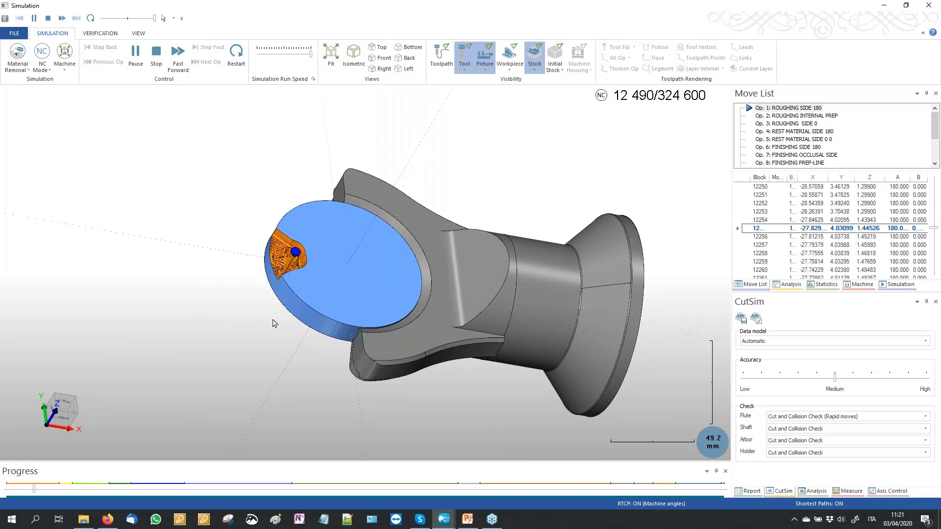
scroll(250, 295, "up", 3)
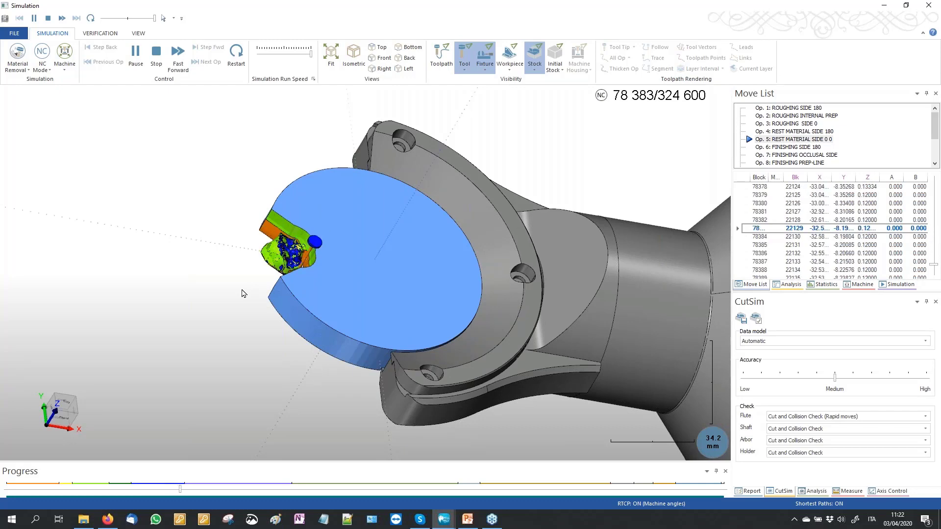
scroll(210, 262, "up", 3)
scroll(210, 260, "down", 5)
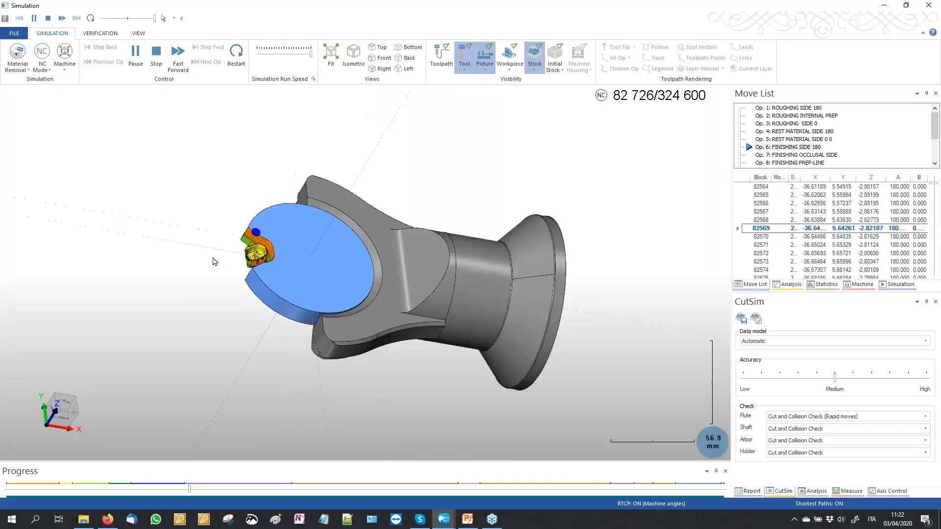
scroll(210, 260, "down", 3)
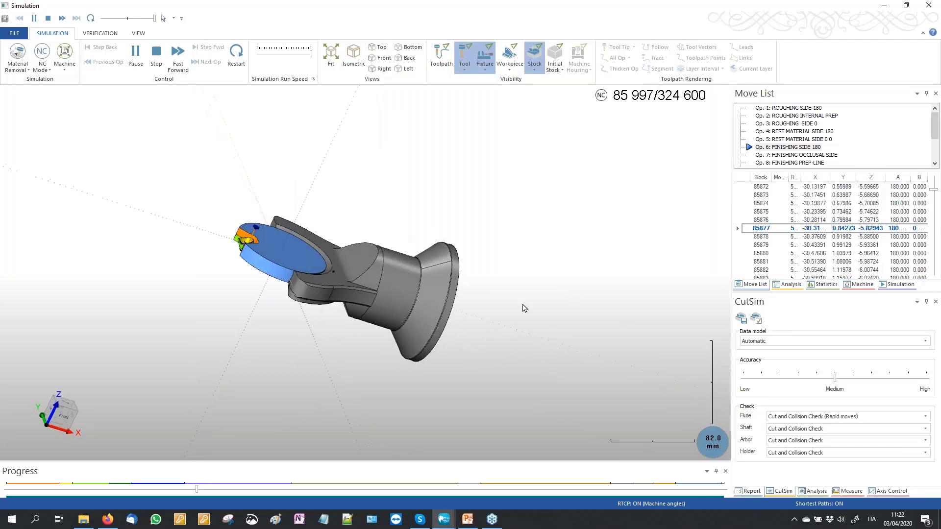
mouse_move(523, 309)
middle_mouse_down()
mouse_move(542, 250)
mouse_move(610, 263)
mouse_move(237, 327)
middle_mouse_up()
scroll(236, 327, "up", 3)
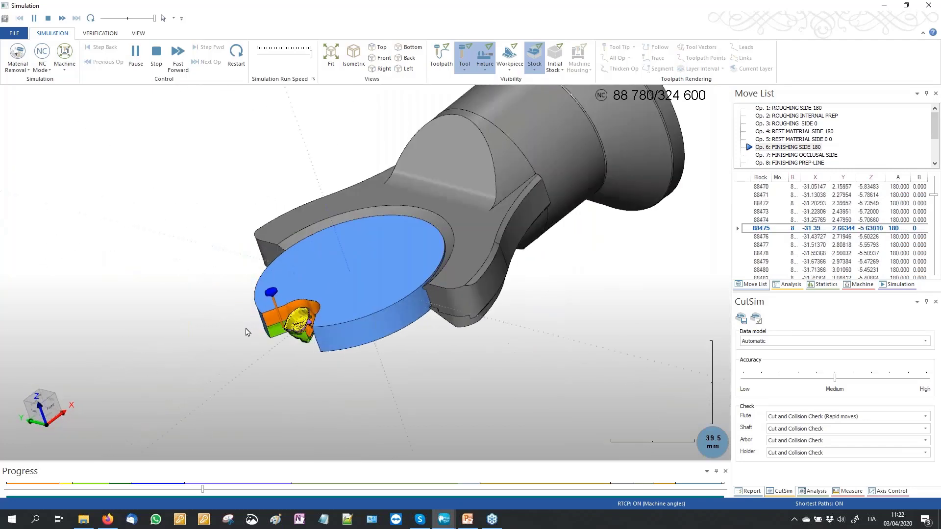
middle_click_drag(219, 198, 364, 333)
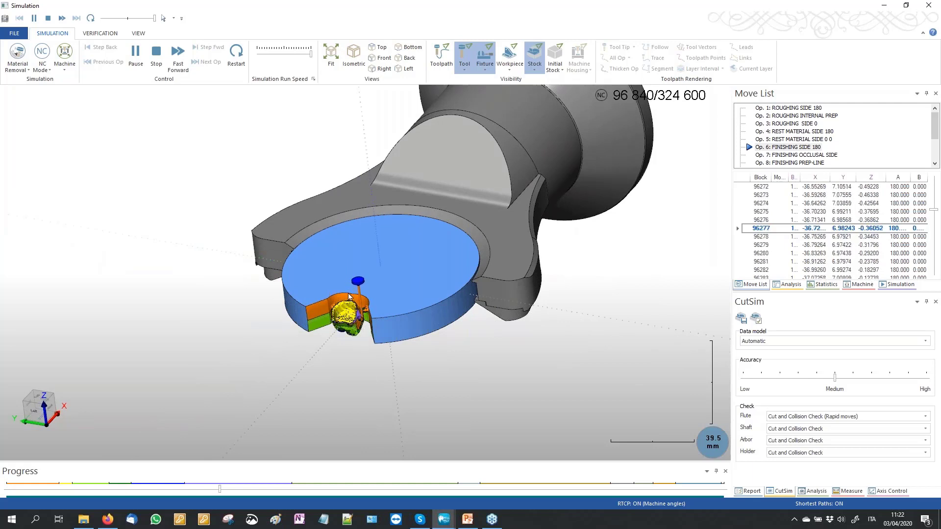
left_click(141, 55)
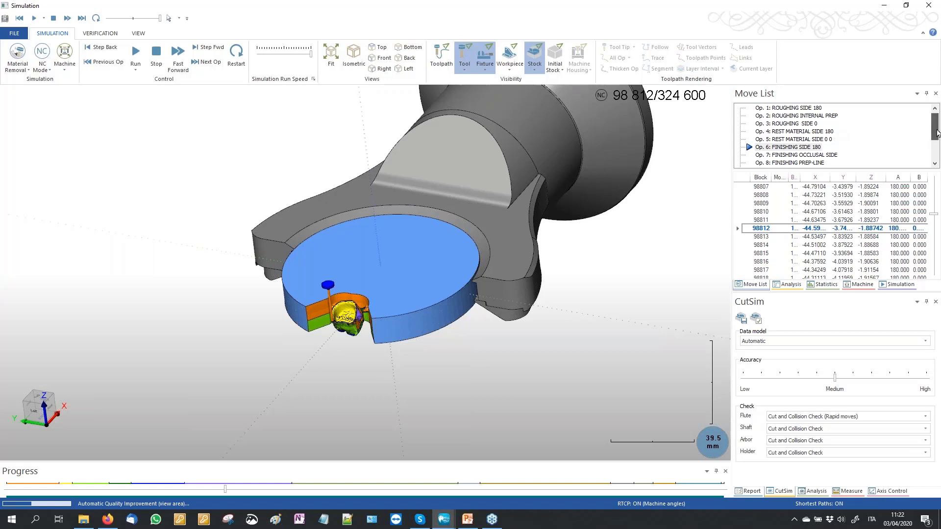
- Jump the simulation to Op. 9 internal cavity finishing at move 214 220, then reframe the part
left_click_drag(938, 131, 939, 147)
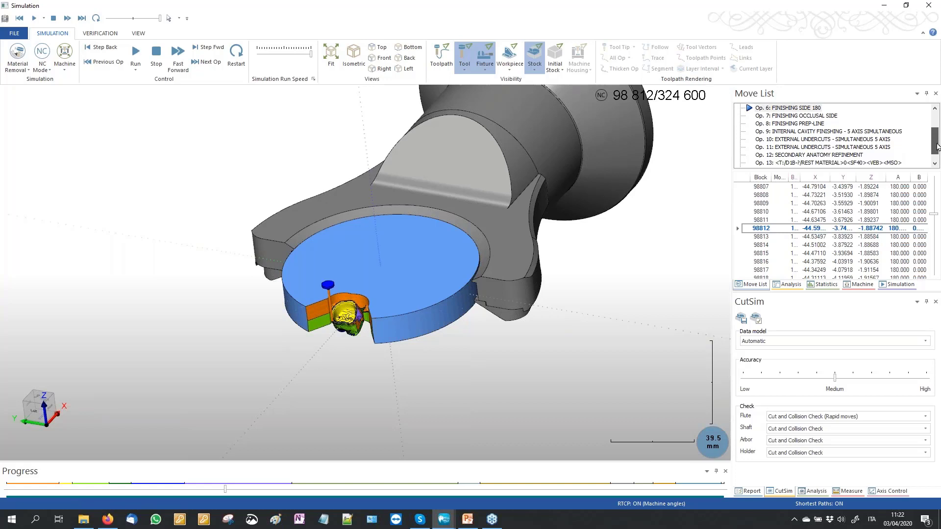
double_click(850, 134)
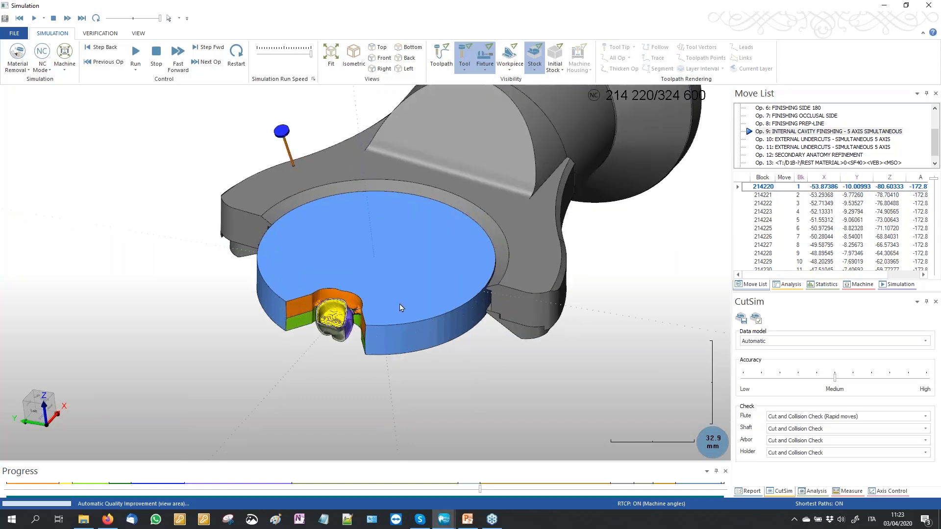
scroll(409, 309, "up", 3)
scroll(417, 314, "down", 5)
middle_click_drag(453, 293, 416, 277)
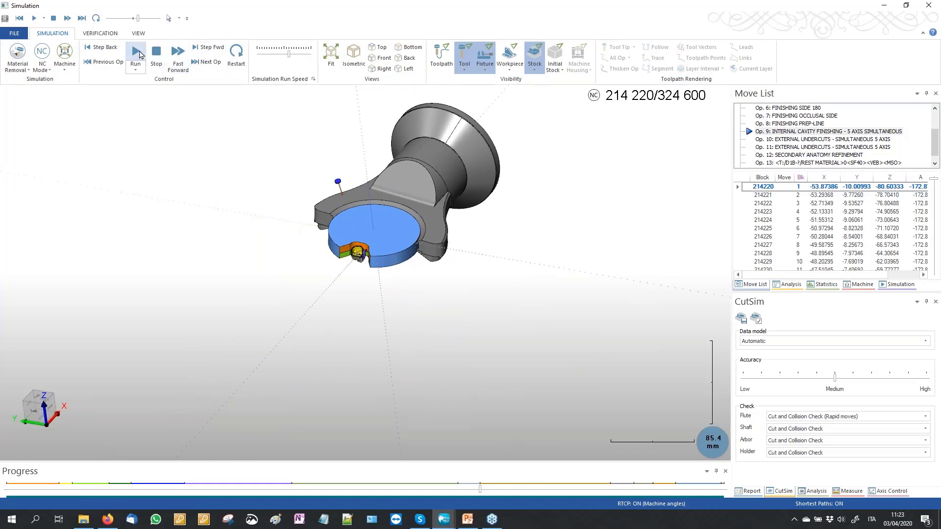
- Resume the simulation from Op. 9 and increase its run speed
left_click(136, 52)
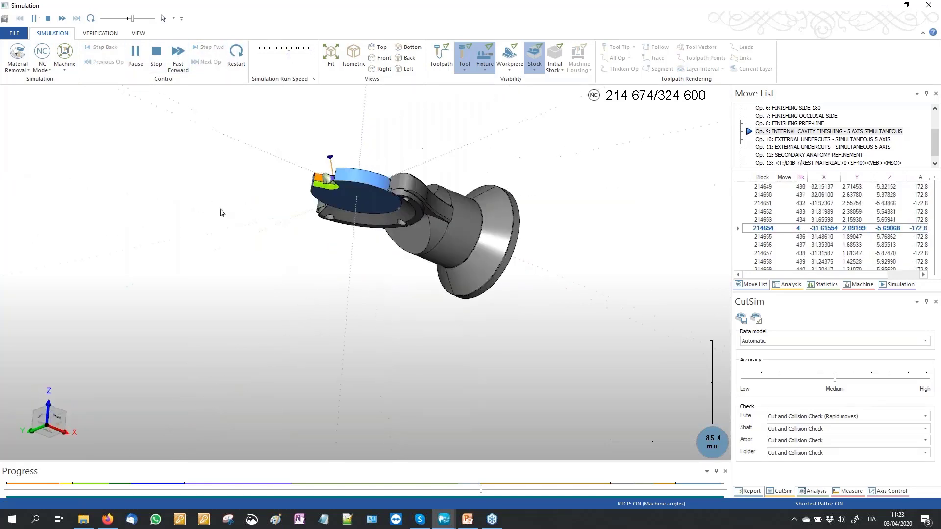
scroll(344, 132, "down", 1)
scroll(353, 137, "down", 1)
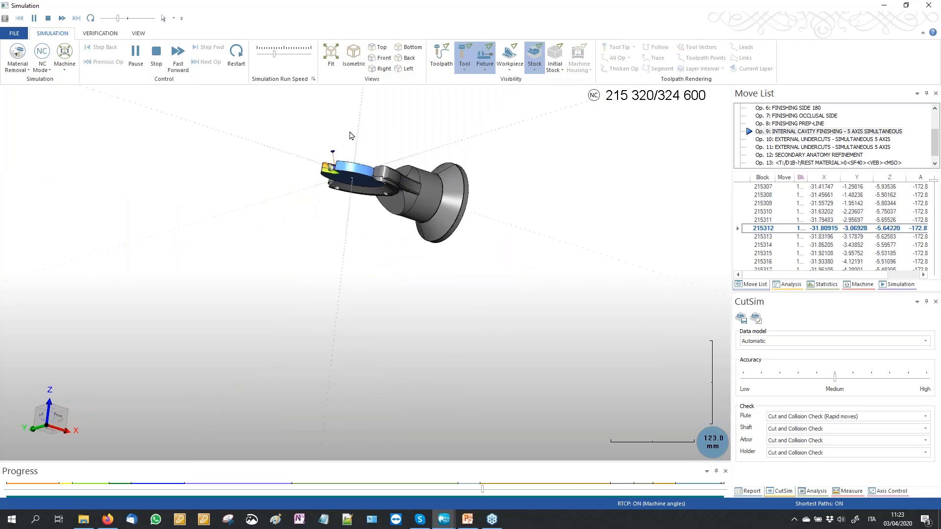
scroll(353, 137, "up", 3)
scroll(351, 157, "up", 2)
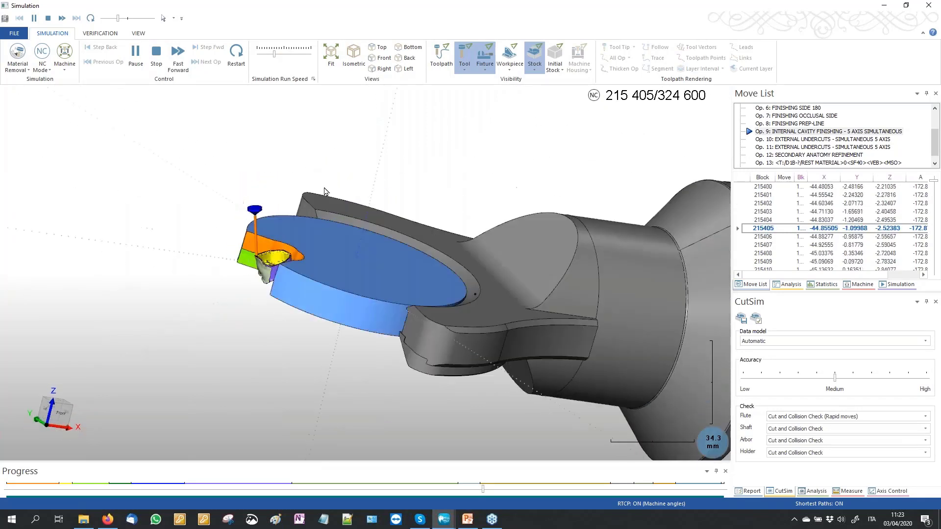
left_click(283, 55)
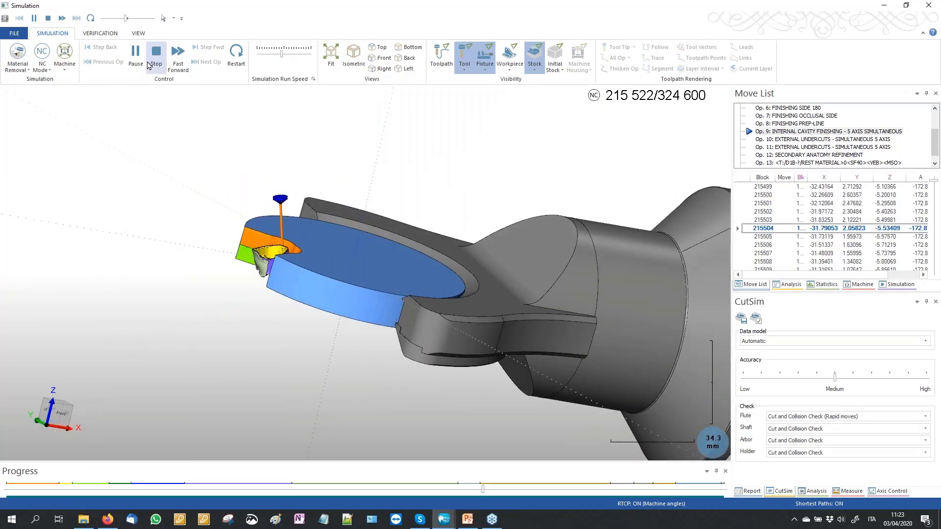
- Set a tool-following front view and make the disc's fixture display Transparent
left_click(70, 54)
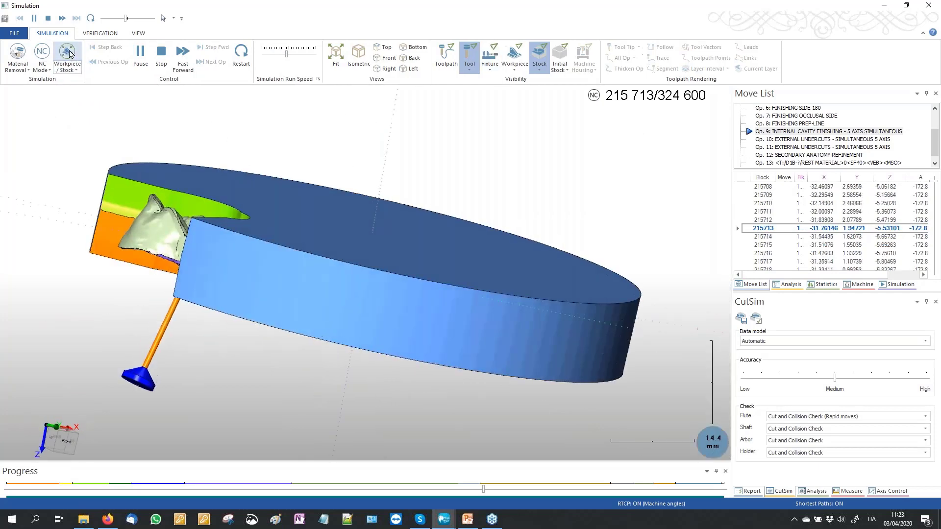
left_click(70, 54)
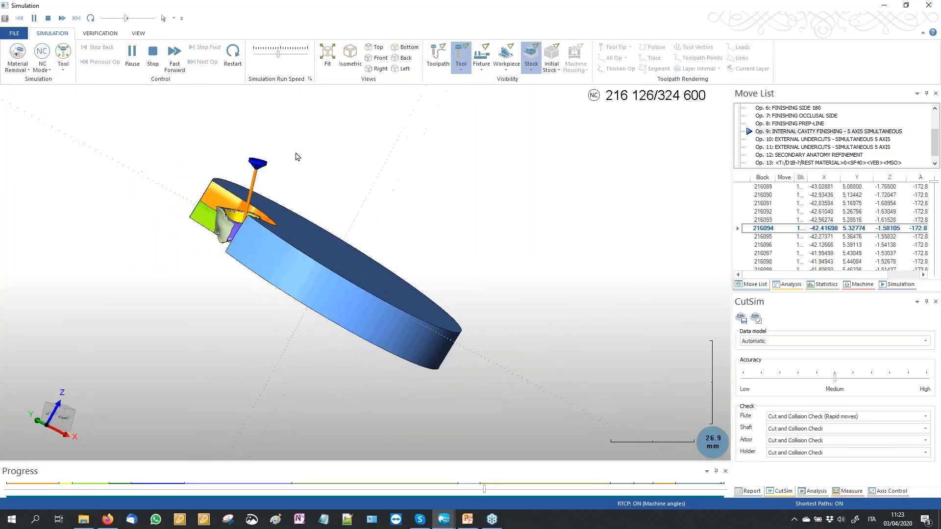
left_click(373, 62)
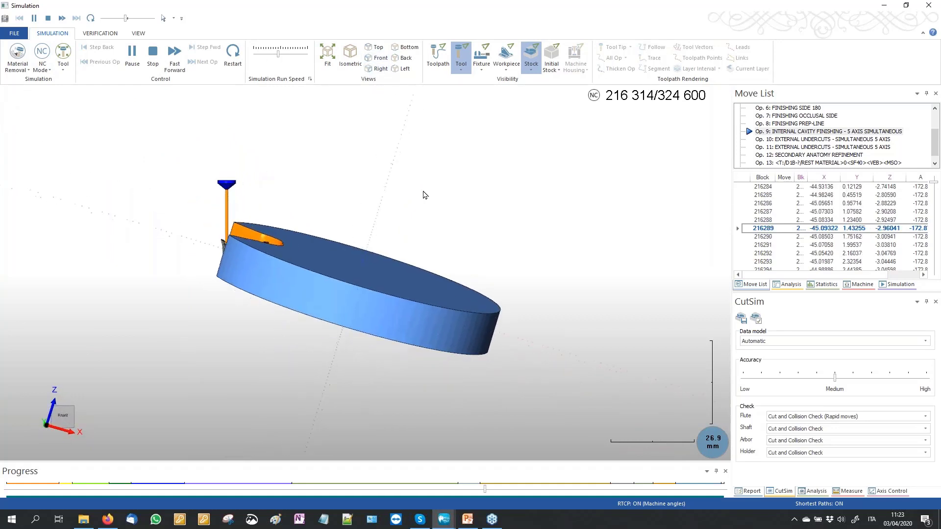
left_click(482, 73)
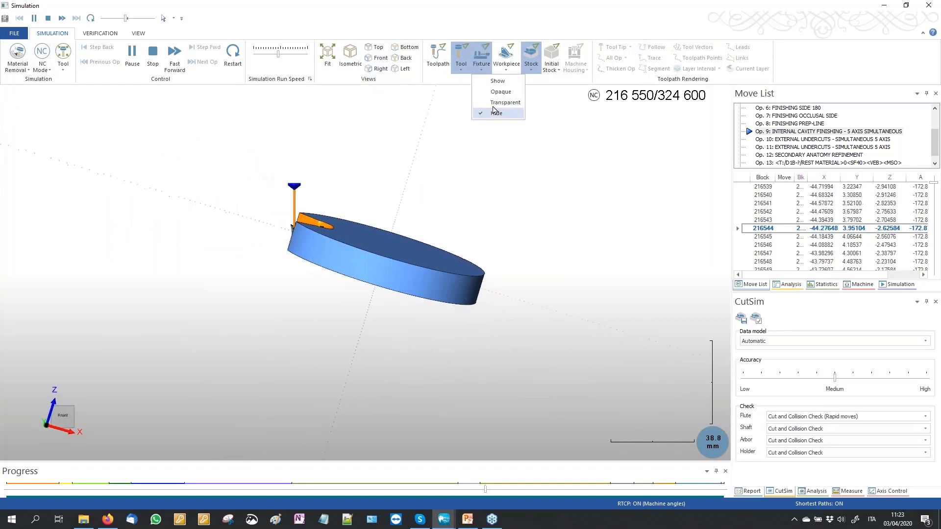
left_click(494, 102)
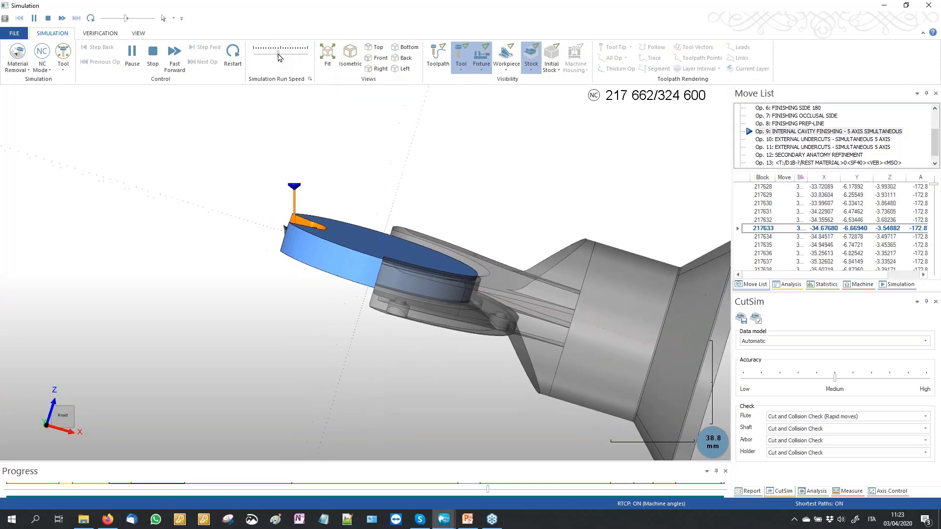
- Speed up the run, unlock tool focus, zoom in, and pause at move 226 536
left_click_drag(283, 57, 277, 62)
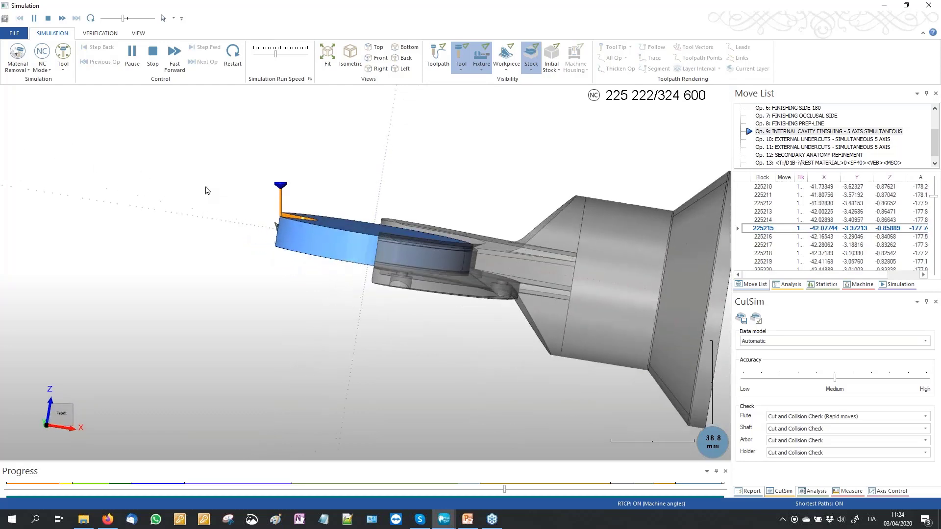
left_click(64, 53)
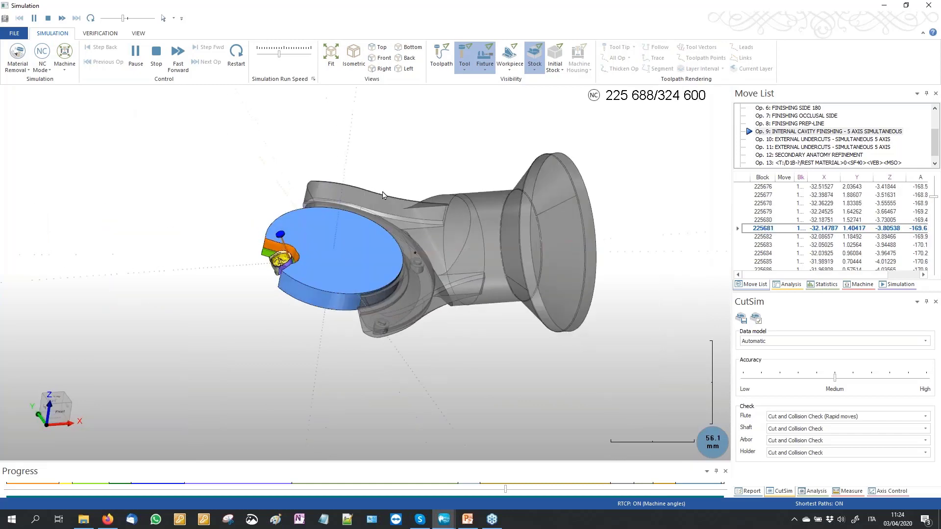
scroll(289, 245, "up", 2)
scroll(283, 263, "up", 2)
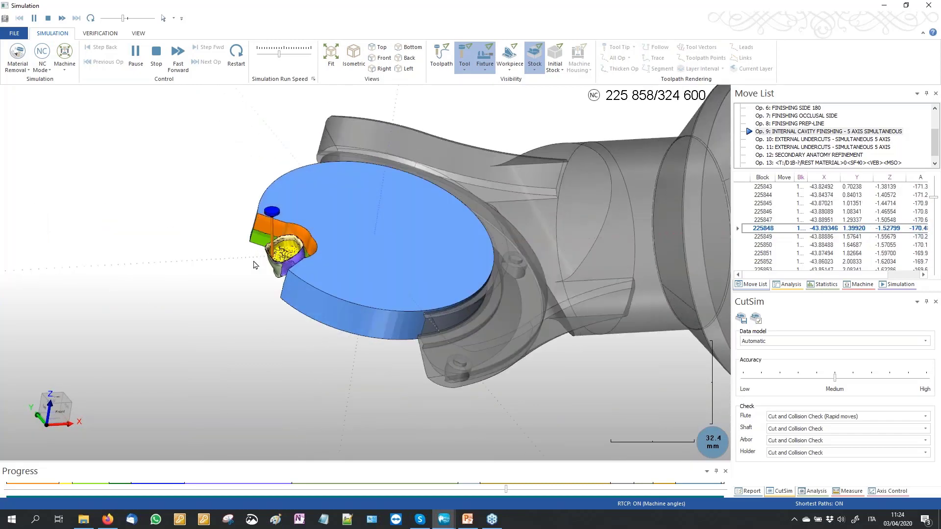
scroll(247, 259, "up", 1)
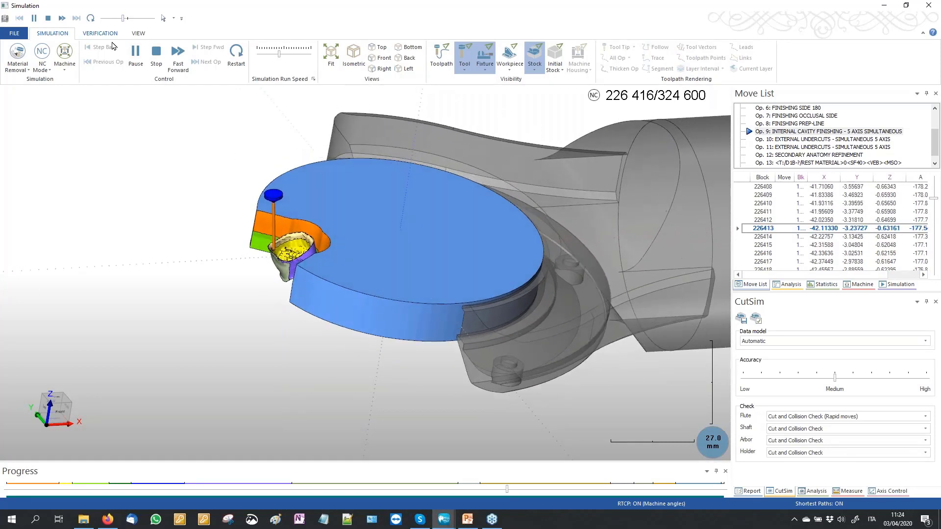
left_click(135, 50)
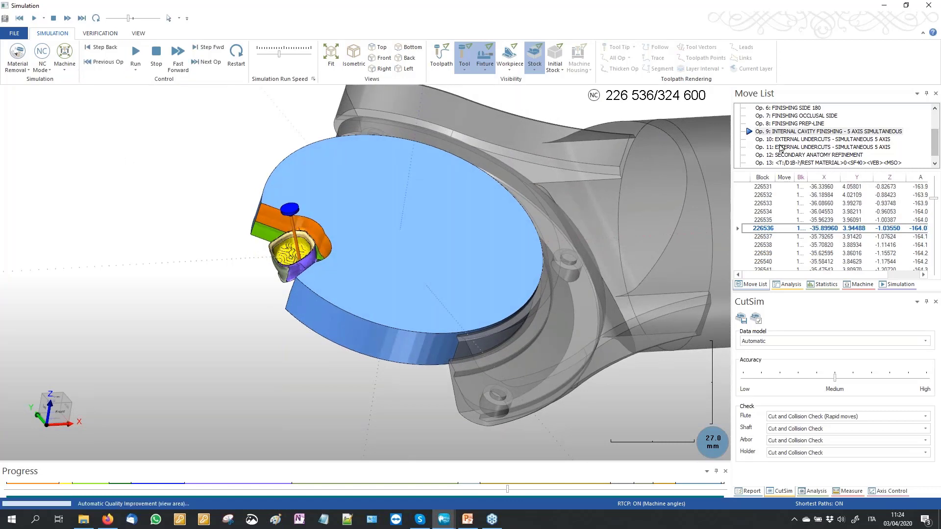
- Run from the Op. 13 rest-material pass at higher speed to the final move 324 600
left_click(809, 165)
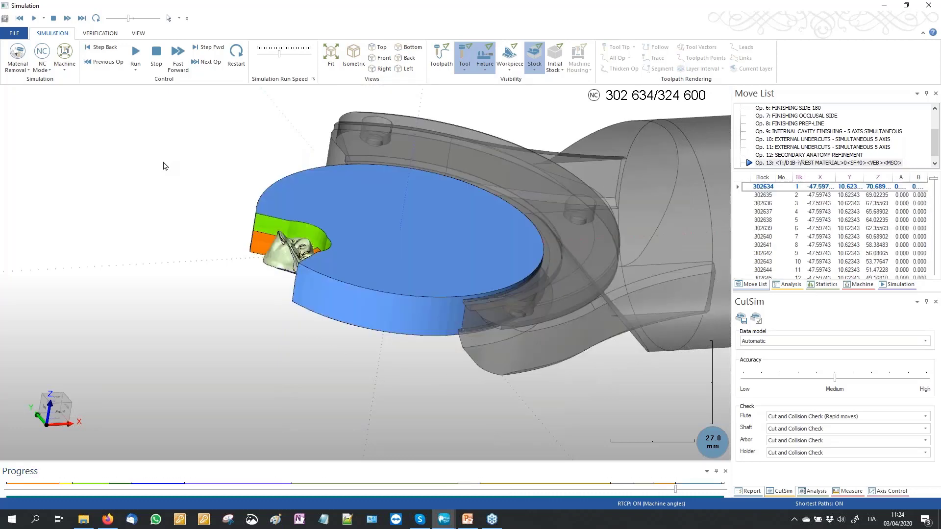
middle_click_drag(248, 222, 230, 123)
left_click(136, 53)
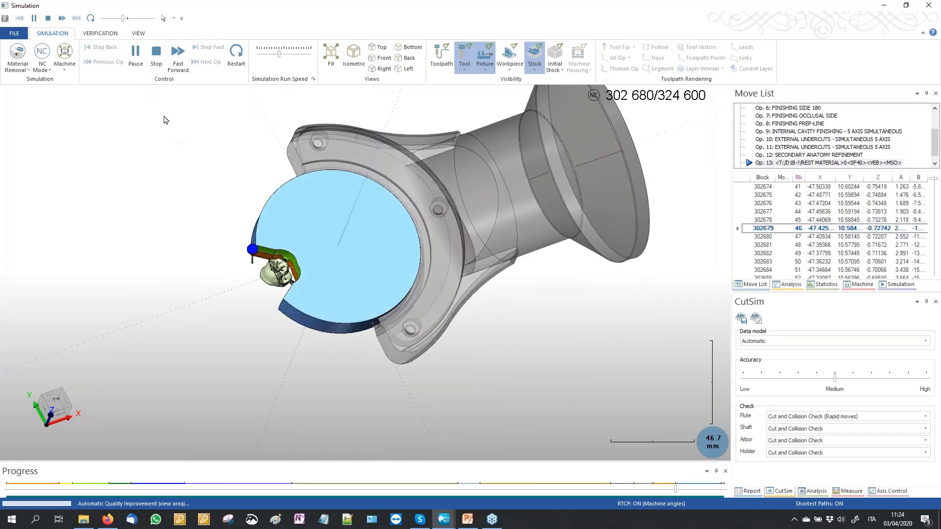
mouse_move(171, 241)
middle_mouse_down()
mouse_move(235, 206)
mouse_move(201, 154)
middle_mouse_up()
scroll(250, 244, "down", 3)
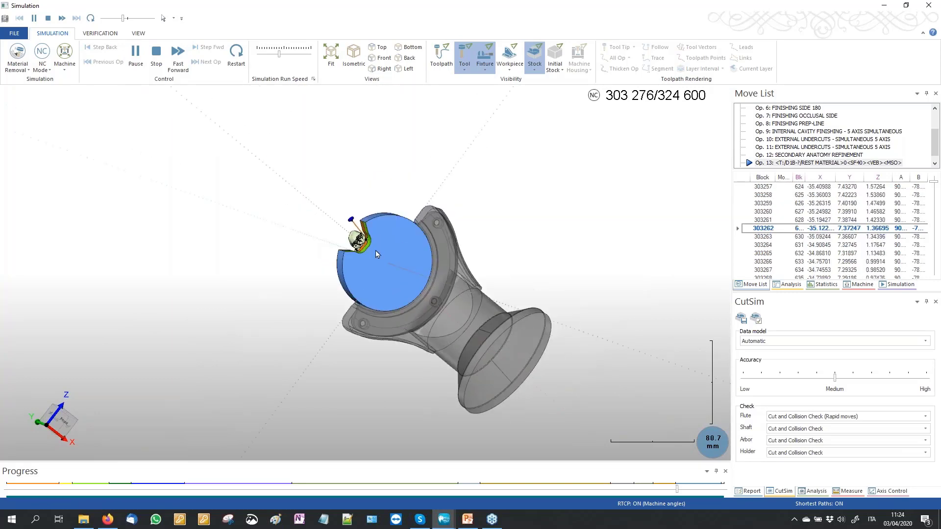
scroll(377, 253, "up", 3)
scroll(376, 253, "up", 2)
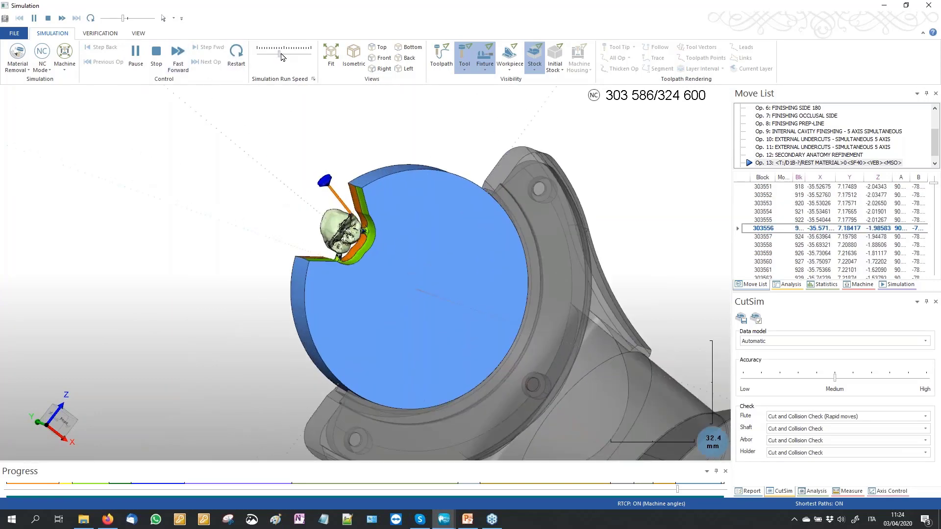
left_click_drag(280, 55, 290, 55)
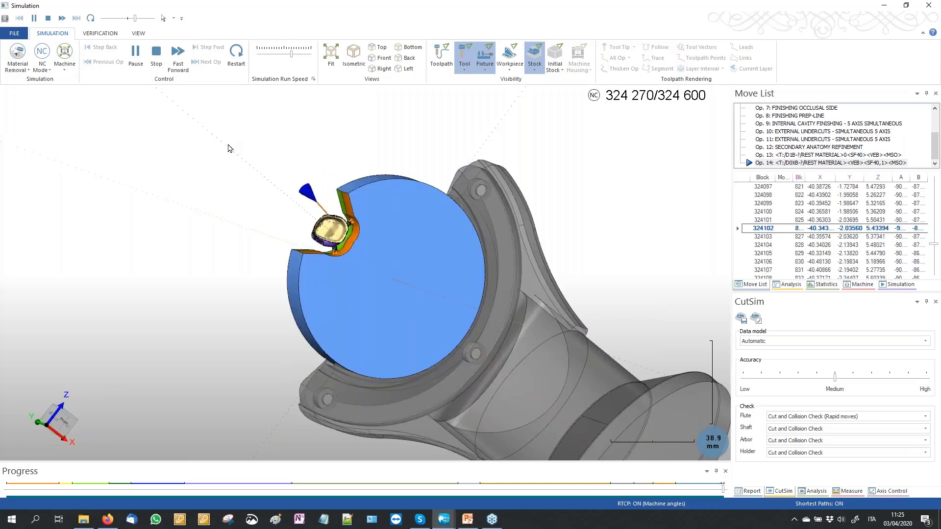
left_click_drag(247, 240, 341, 265)
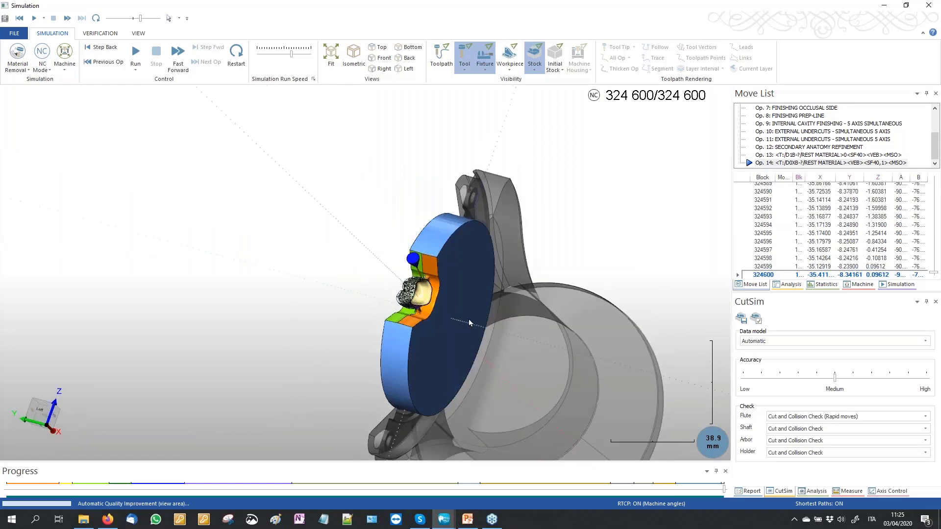
- Orbit around the milled crown to inspect it, then close the Simulation window
scroll(469, 323, "down", 2)
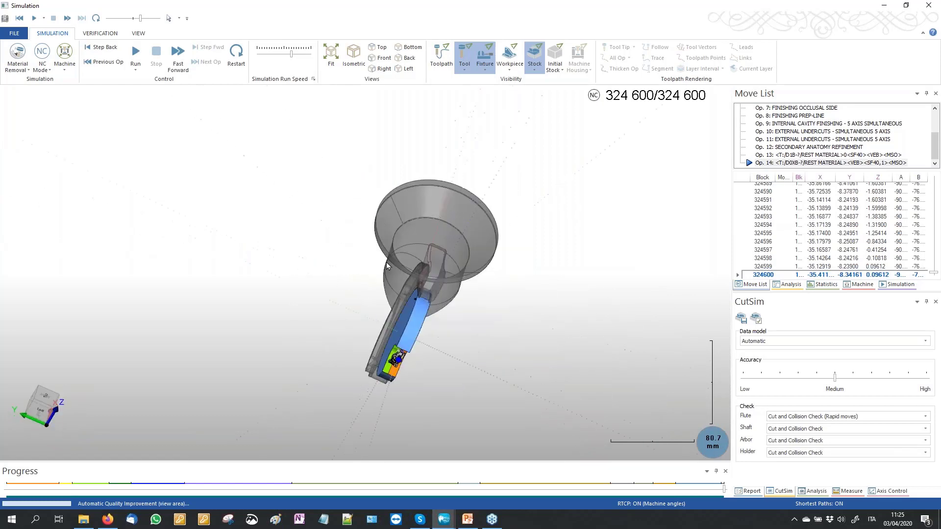
left_click_drag(341, 204, 554, 403)
scroll(555, 404, "down", 2)
scroll(564, 419, "up", 1)
scroll(563, 416, "up", 1)
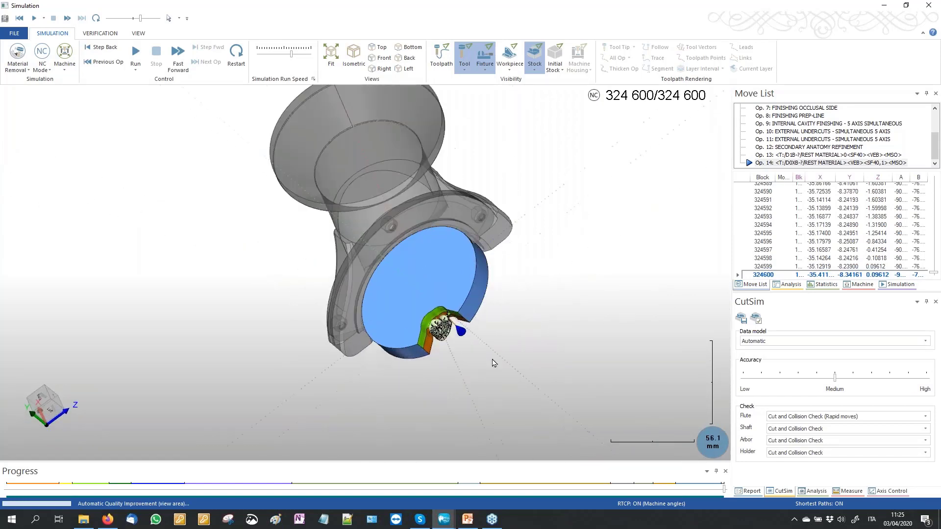
scroll(495, 362, "up", 1)
scroll(507, 335, "up", 1)
left_click_drag(506, 335, 607, 306)
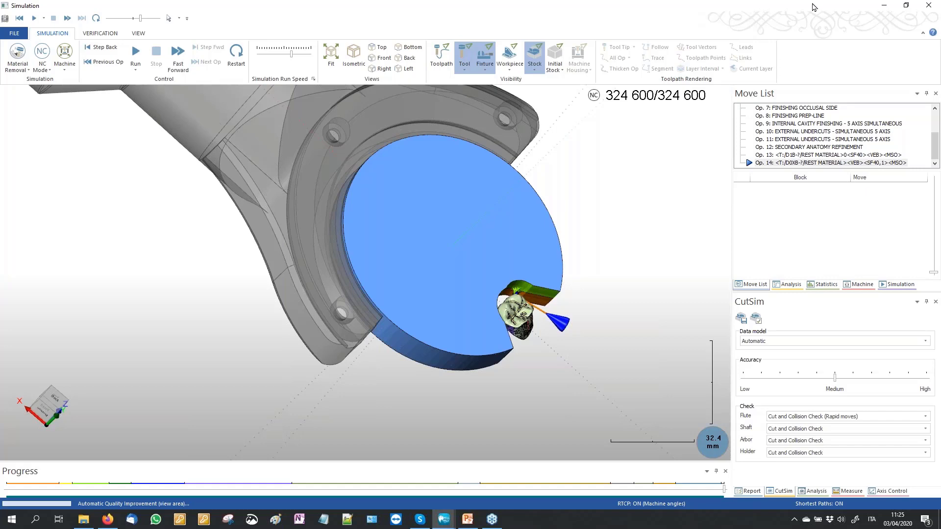
left_click(929, 5)
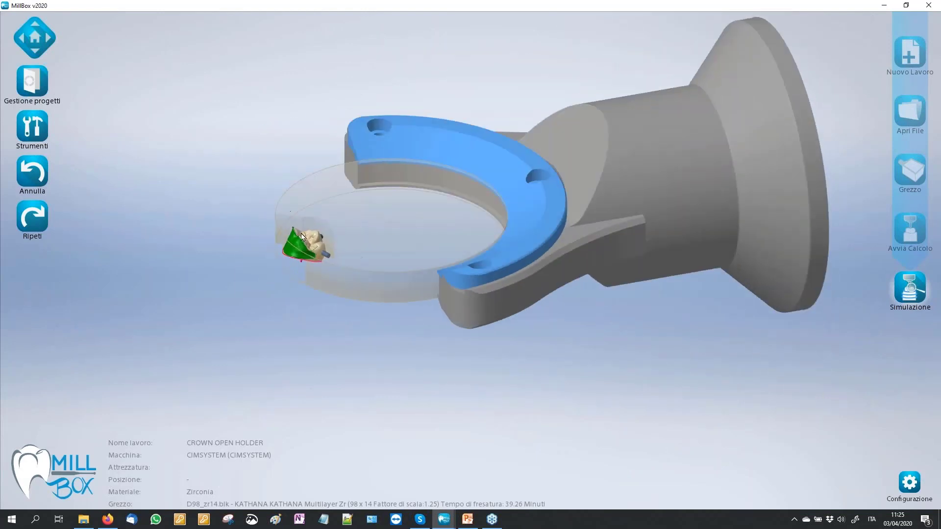
- Open BRIDGE OPEHOLDER.MBP from the BRIDGE OPEN HOLDER folder via Apri Lavoro
left_click(24, 91)
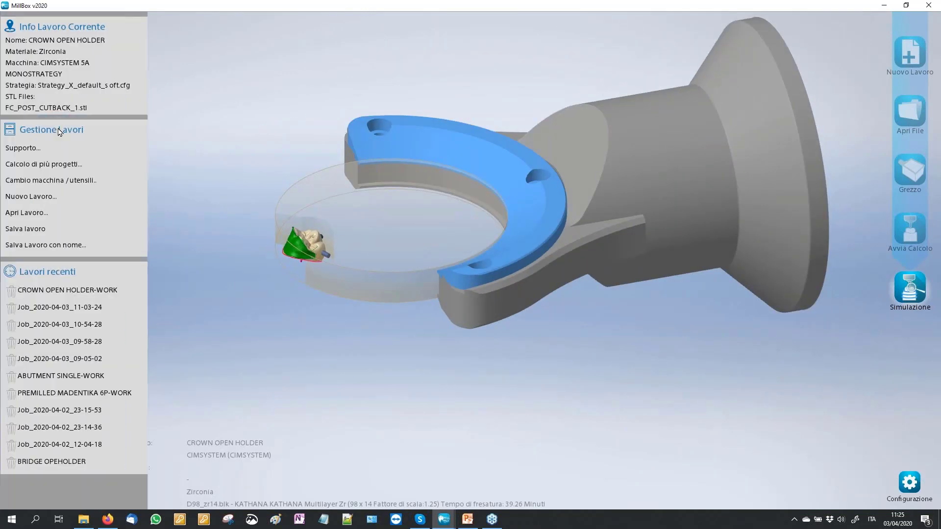
left_click(68, 216)
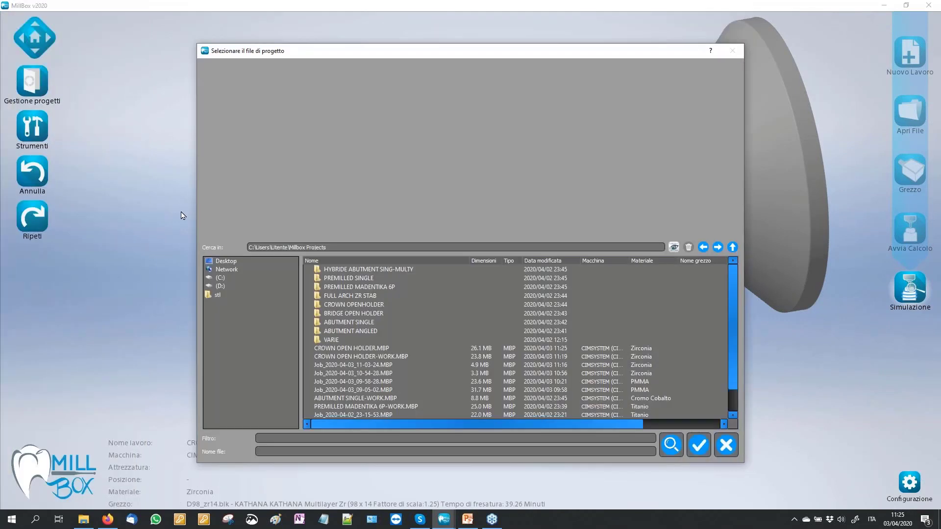
double_click(368, 313)
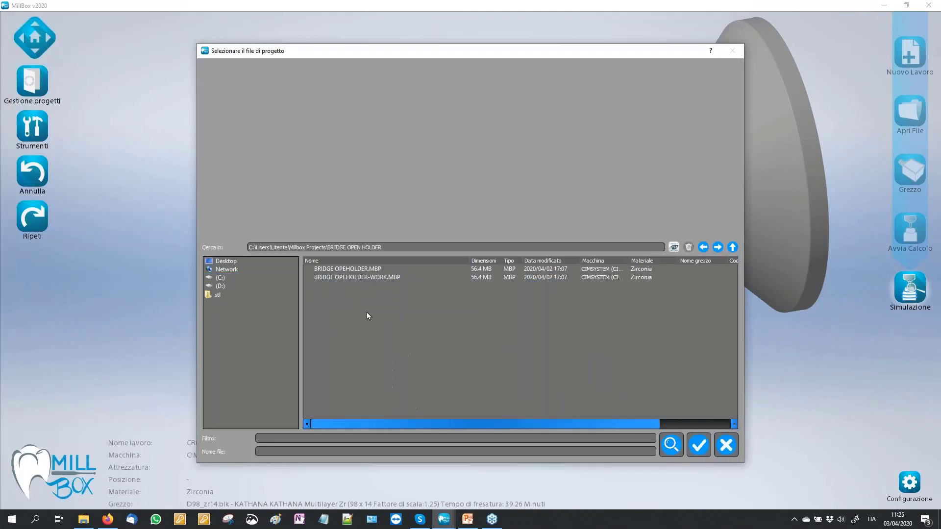
left_click(360, 269)
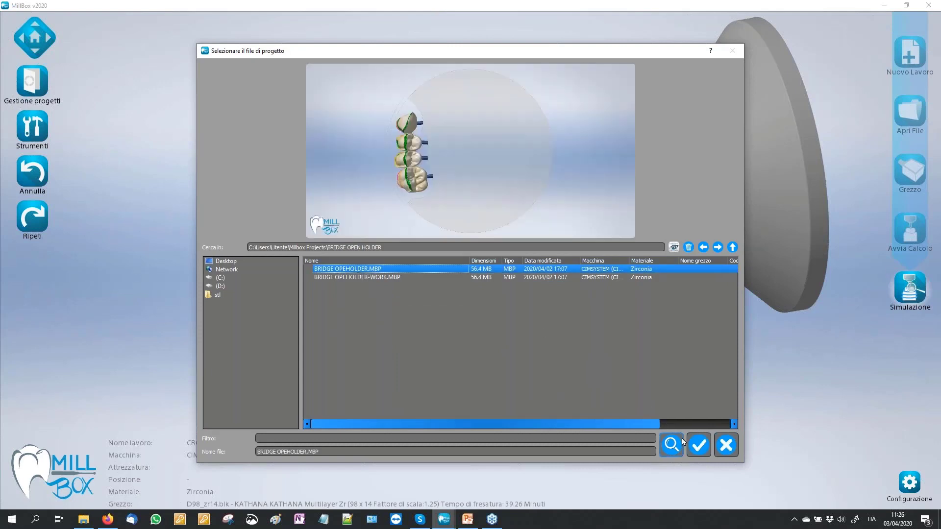
left_click(697, 446)
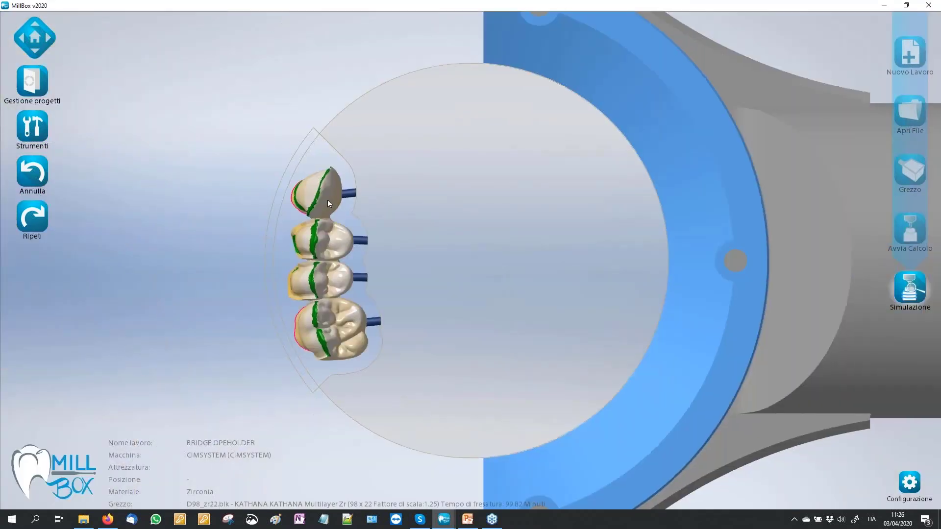
- Orbit and zoom around the four-unit bridge in disc D98_zr22.blk
middle_click_drag(246, 247, 333, 217)
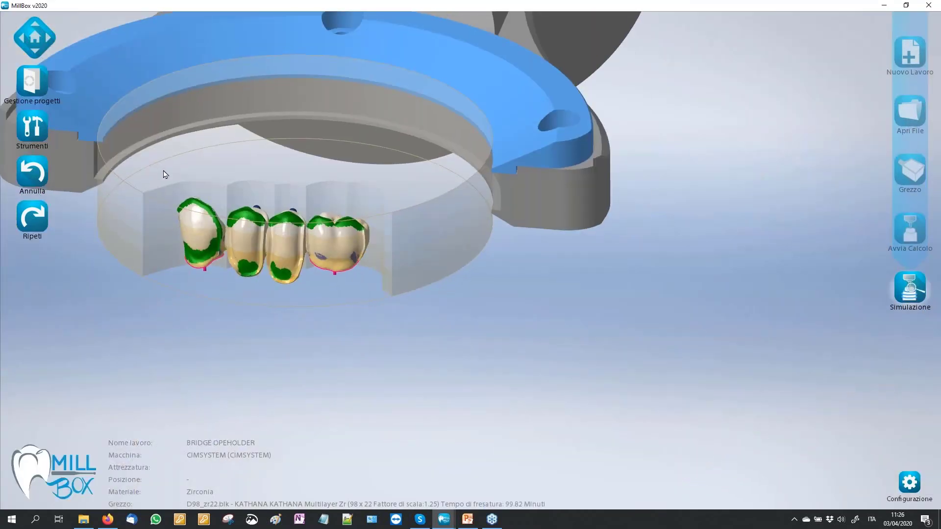
scroll(165, 174, "up", 2)
scroll(195, 170, "up", 2)
mouse_move(191, 165)
middle_mouse_down()
mouse_move(181, 168)
mouse_move(195, 204)
mouse_move(185, 209)
middle_mouse_up()
scroll(185, 209, "down", 1)
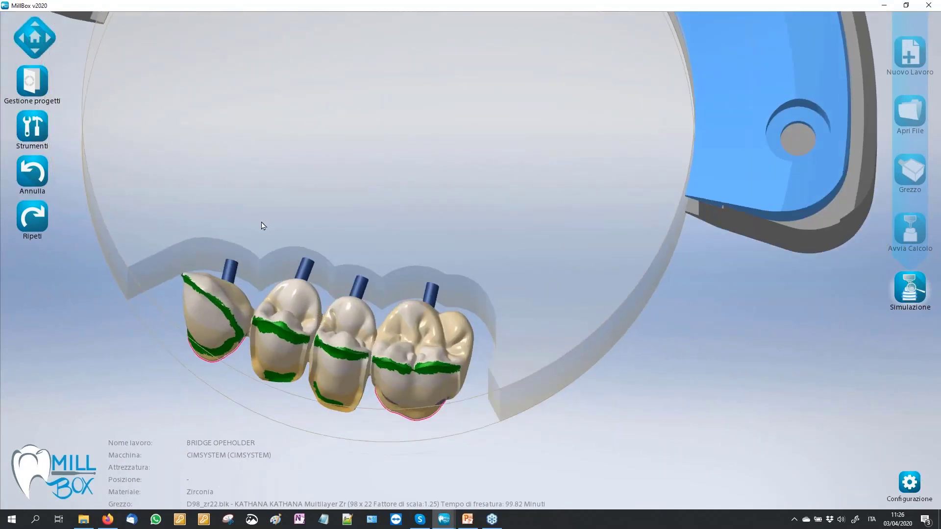
scroll(263, 225, "down", 1)
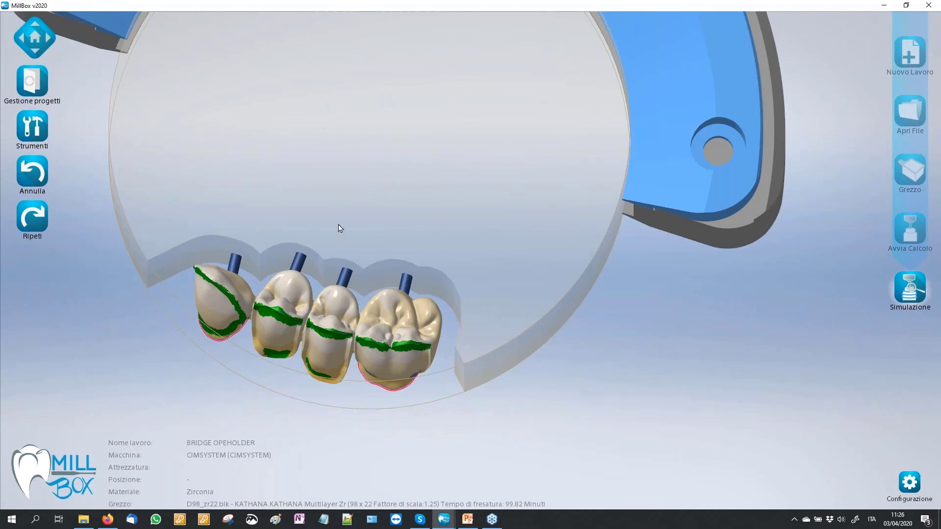
scroll(341, 228, "down", 1)
middle_click_drag(338, 227, 579, 338)
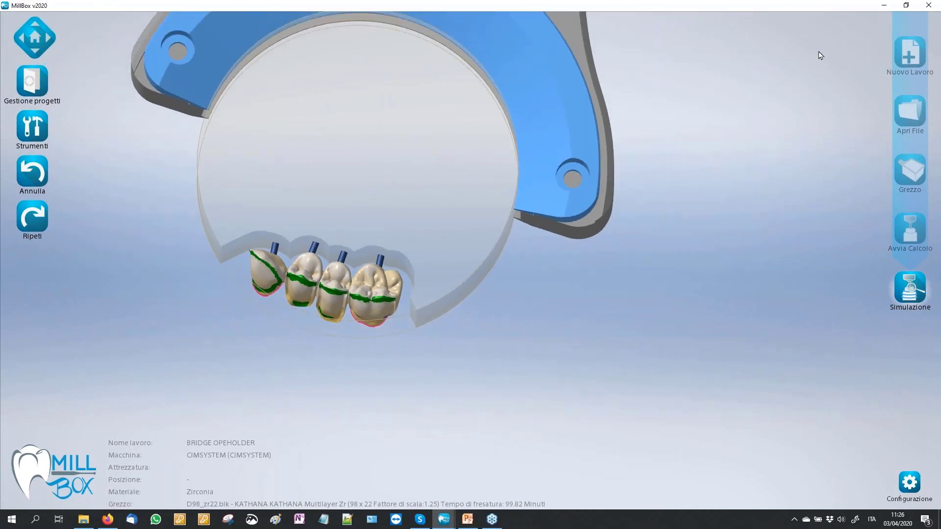
mouse_move(495, 291)
middle_mouse_down()
mouse_move(434, 246)
mouse_move(432, 253)
middle_mouse_up()
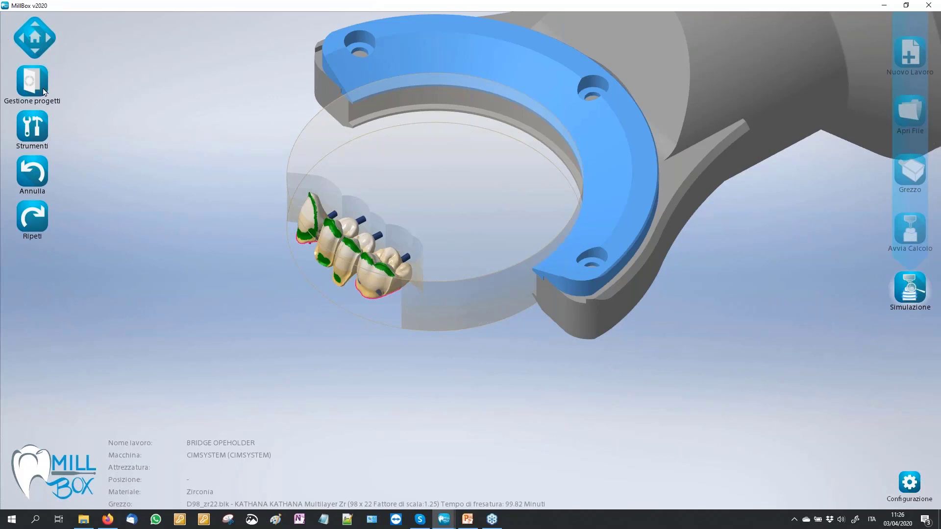
- Load recent job Job_2020-04-03_11-03-24 and tilt the KATHANA disc into perspective
left_click(35, 81)
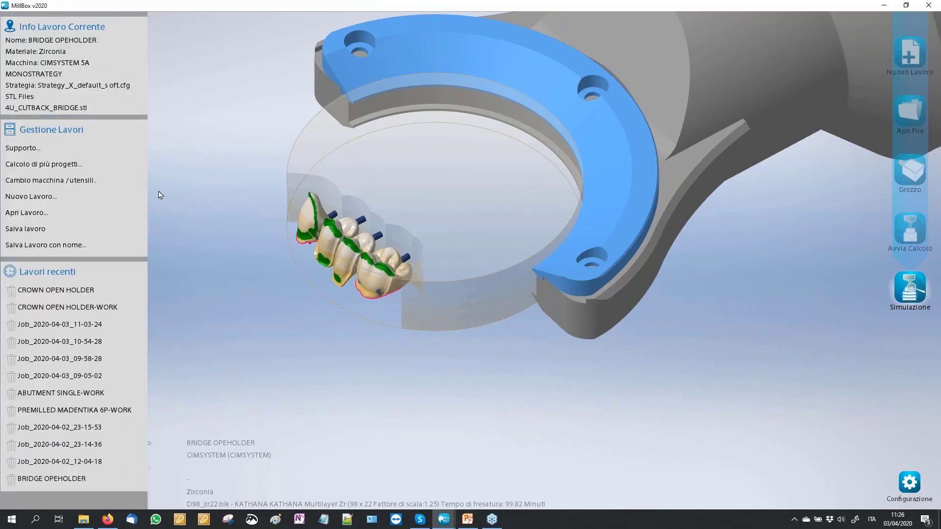
mouse_move(59, 324)
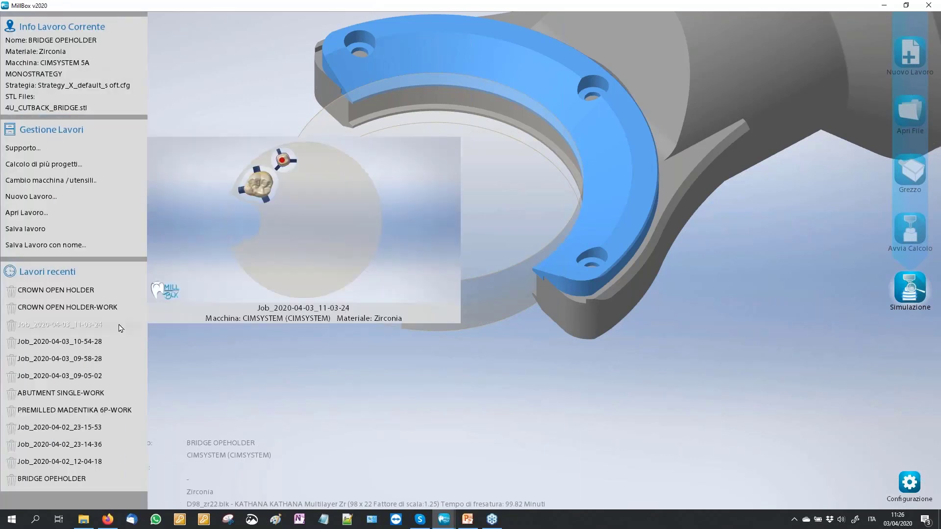
left_click(108, 328)
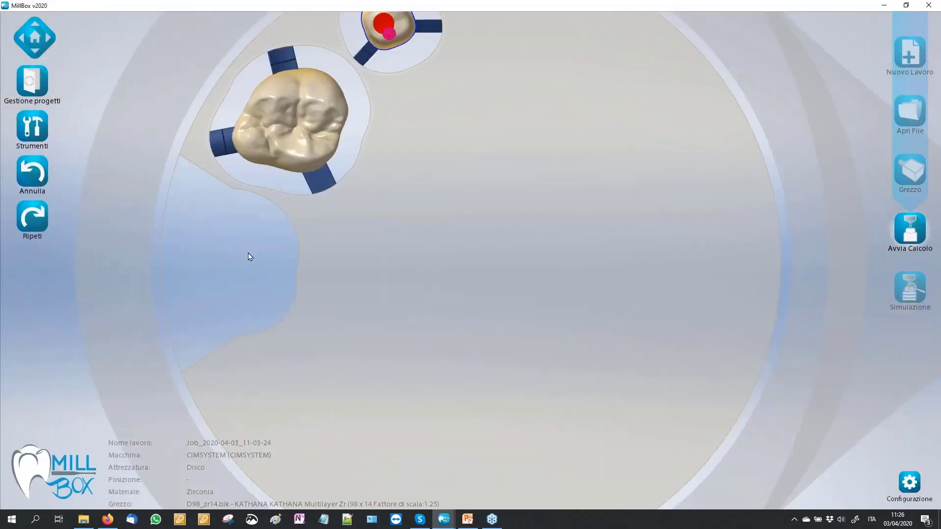
scroll(263, 250, "down", 2)
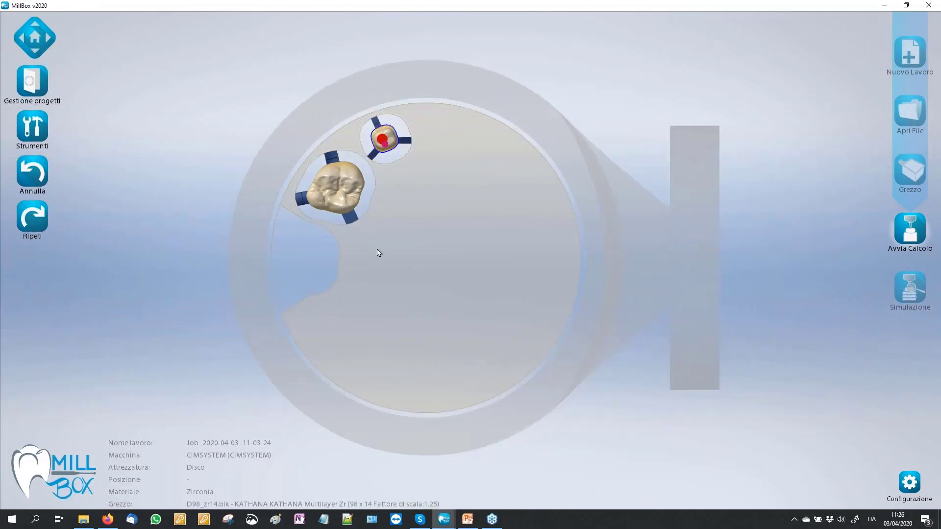
mouse_move(378, 254)
right_mouse_down()
mouse_move(390, 228)
mouse_move(361, 239)
right_mouse_up()
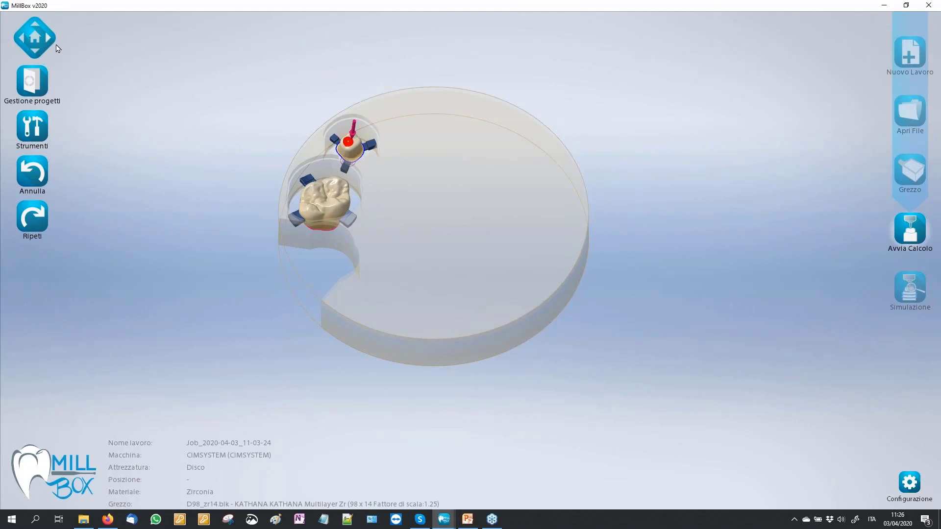
- View the disc from top, front and side, reset with Home, and show job details
left_click(36, 28)
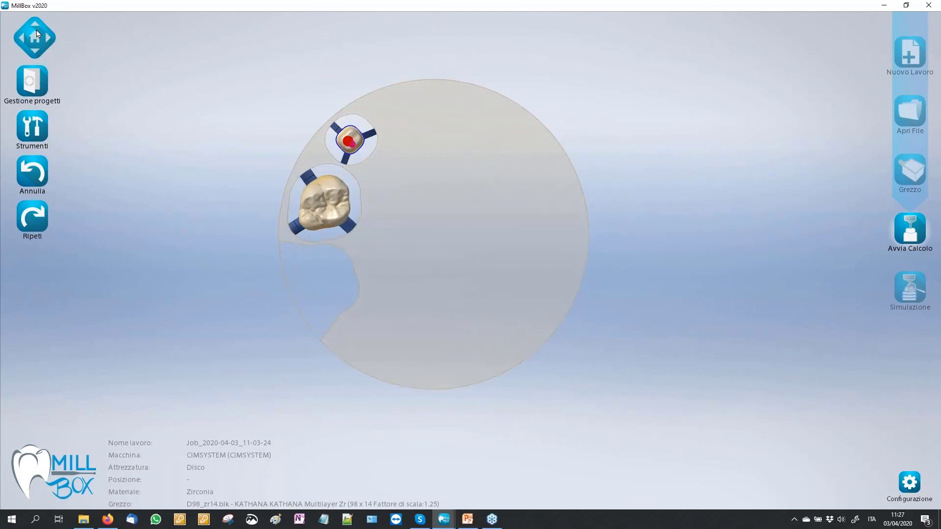
left_click(36, 50)
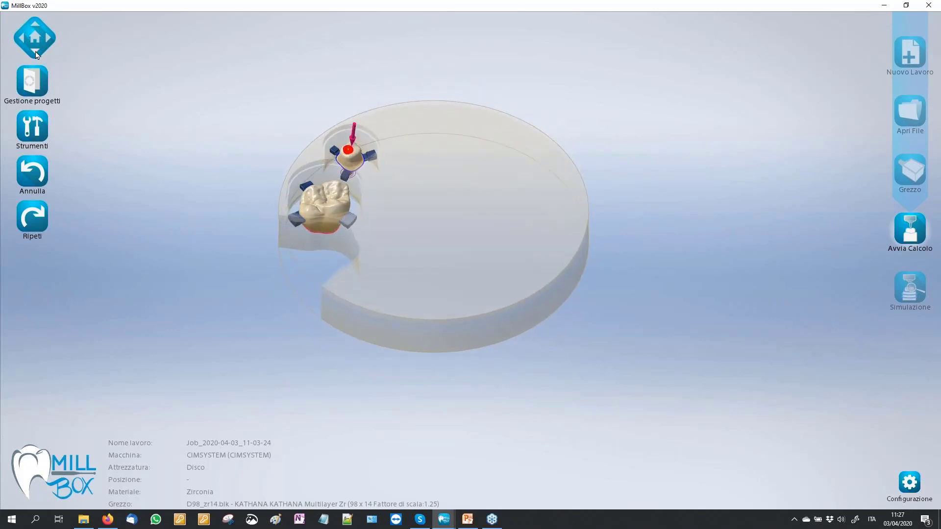
left_click(49, 38)
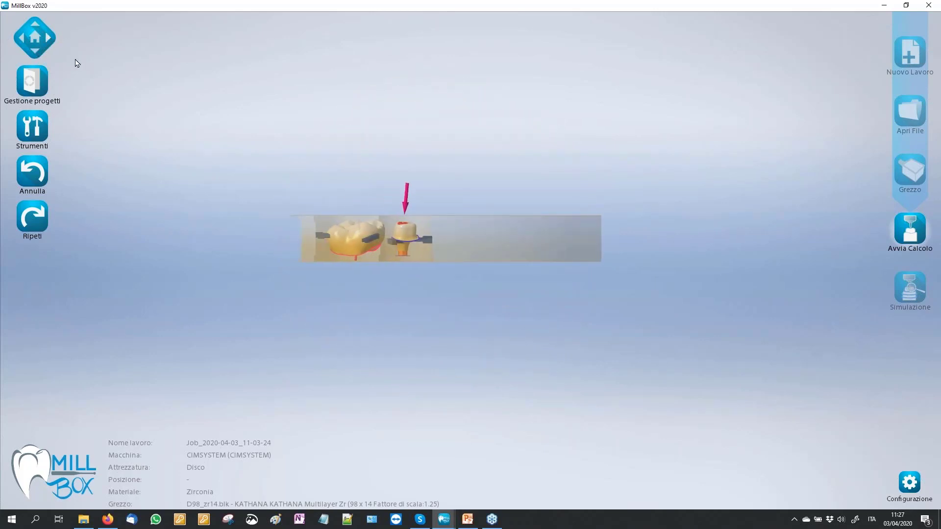
scroll(235, 241, "down", 1)
left_click_drag(253, 236, 241, 240)
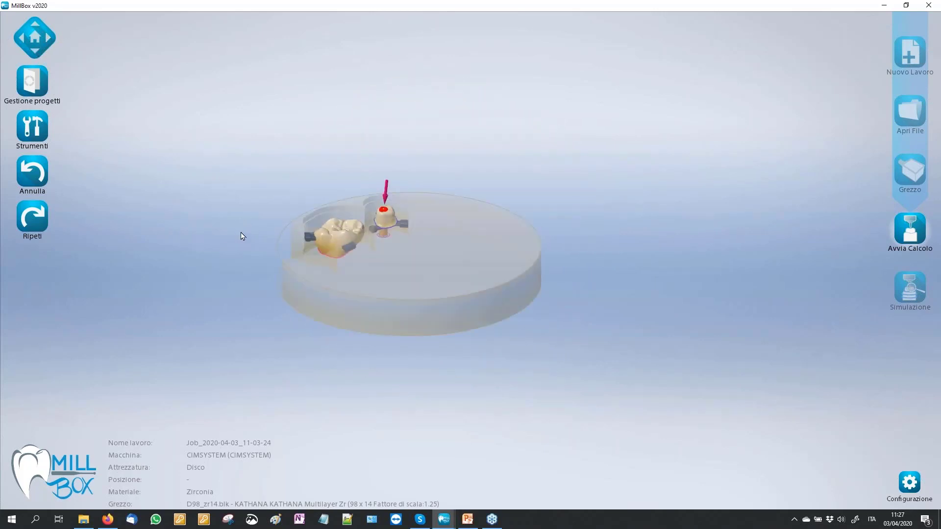
scroll(246, 241, "up", 1)
scroll(264, 253, "up", 2)
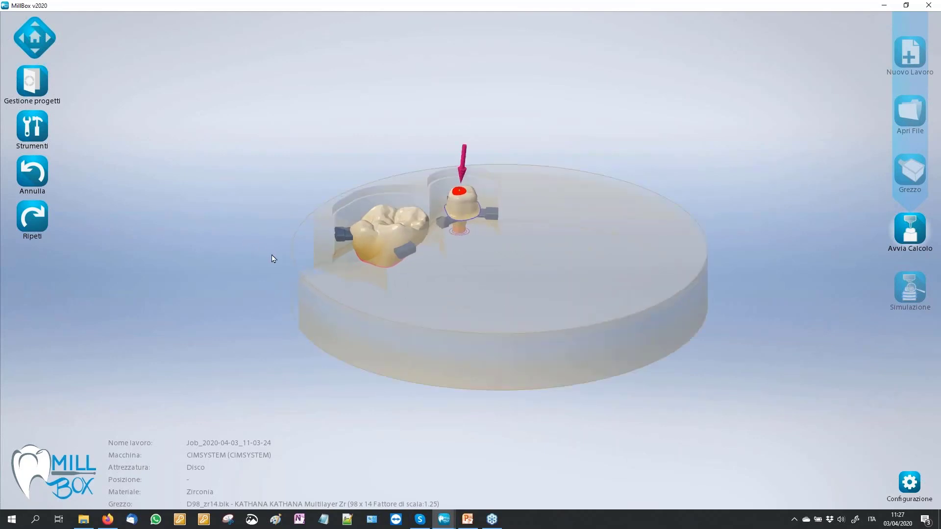
key("Home")
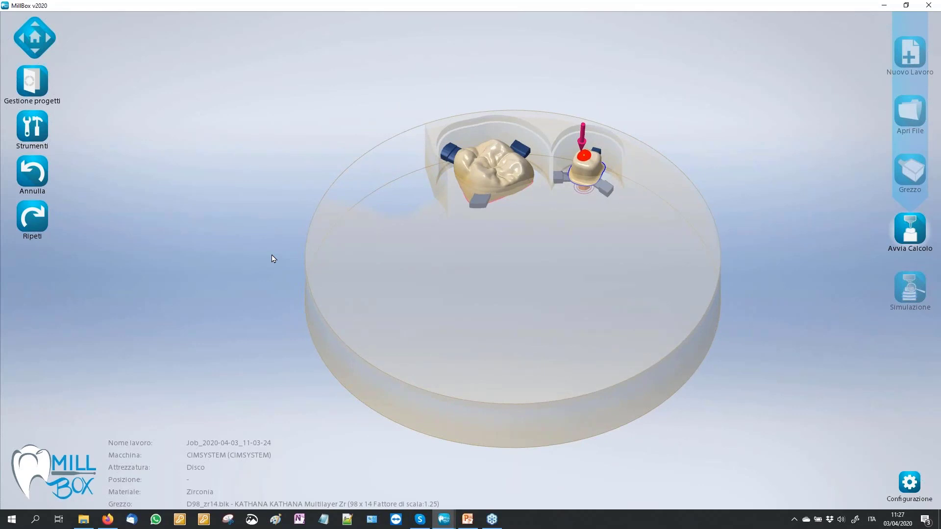
left_click(32, 81)
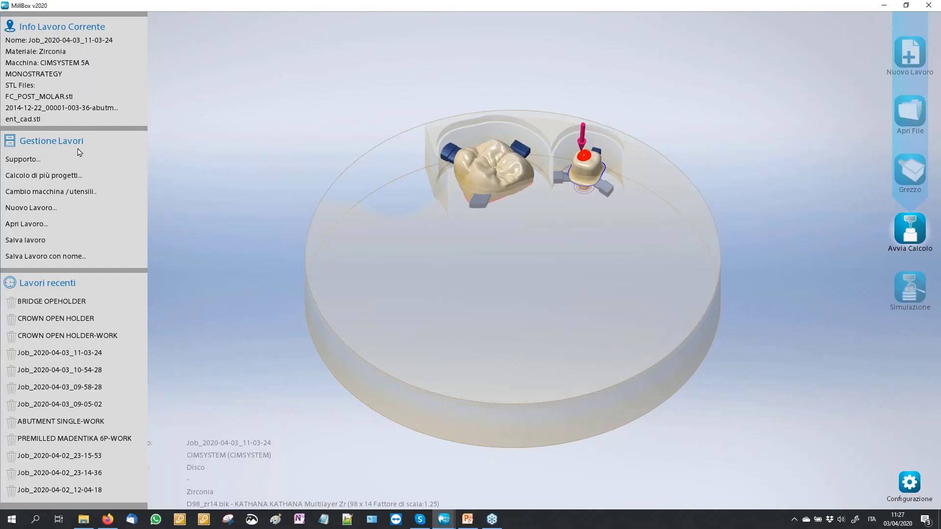
left_click(53, 164)
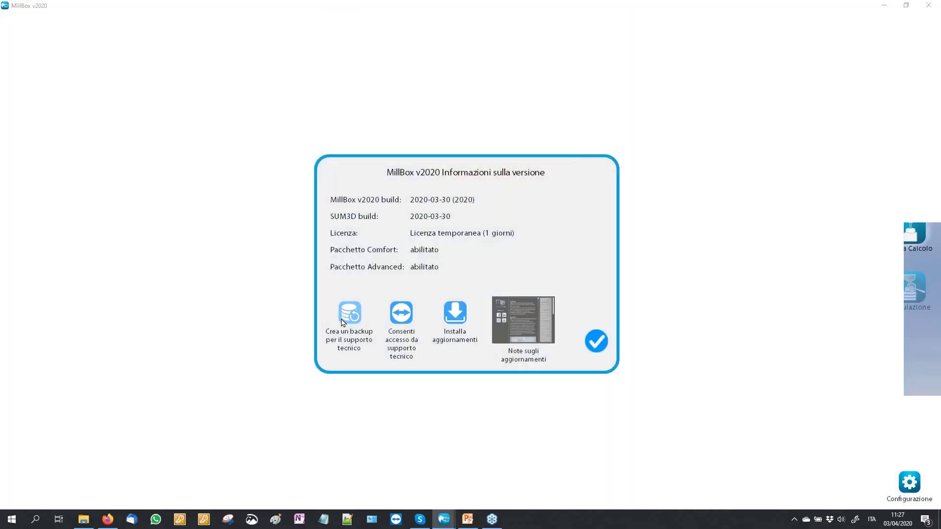
left_click(345, 321)
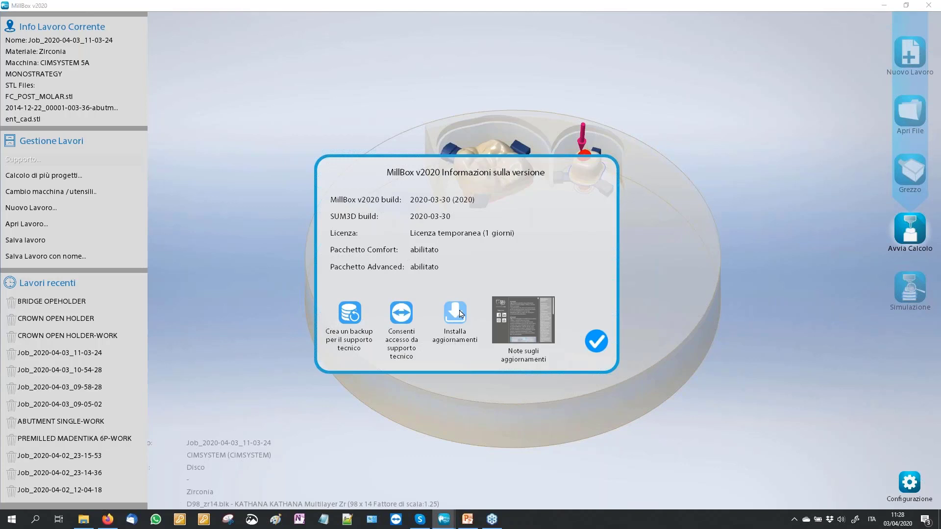
left_click(596, 341)
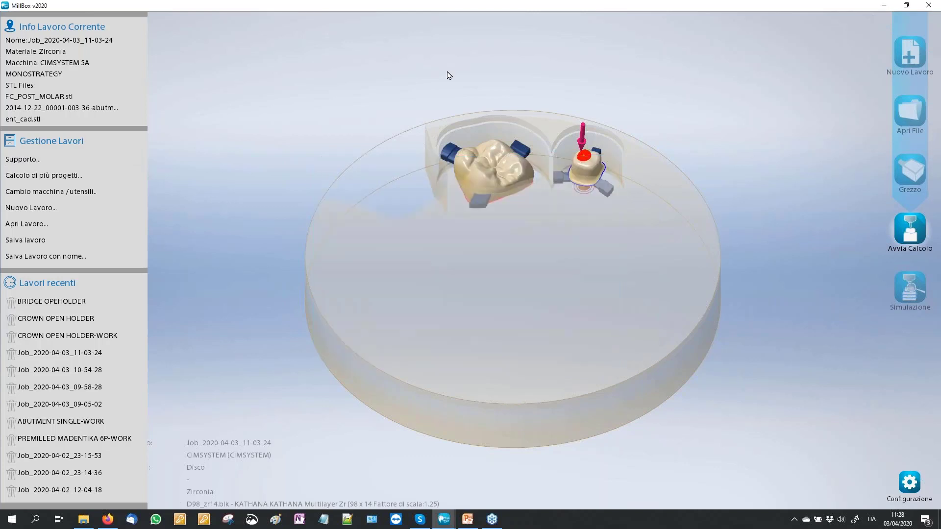
- Pick ABUTMENT SINGLE-WORK.MBP for multi-project calculation and start computing its toolpaths
left_click(82, 181)
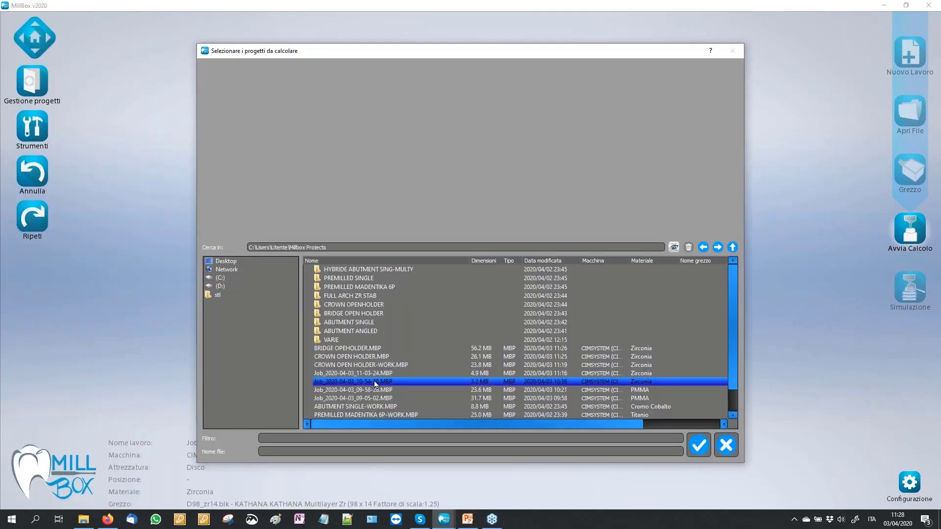
left_click(373, 386)
scroll(373, 385, "down", 1)
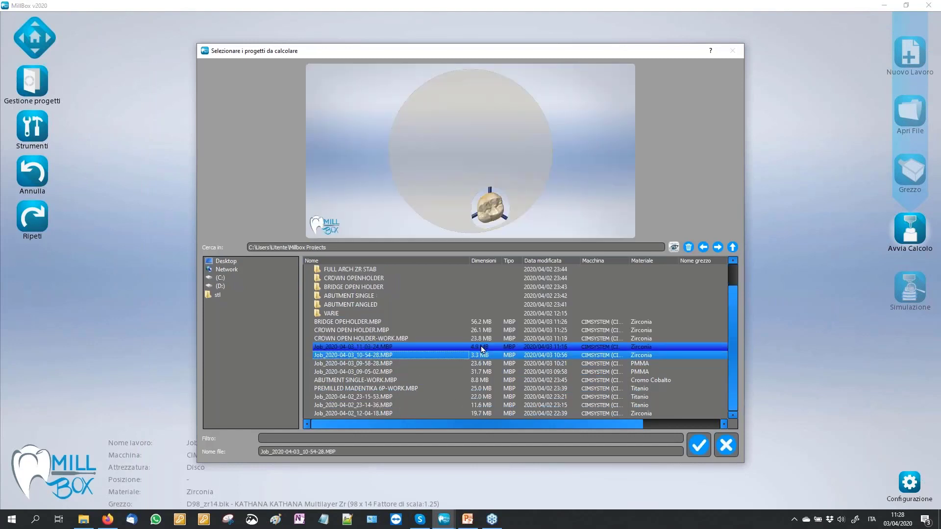
left_click(375, 384)
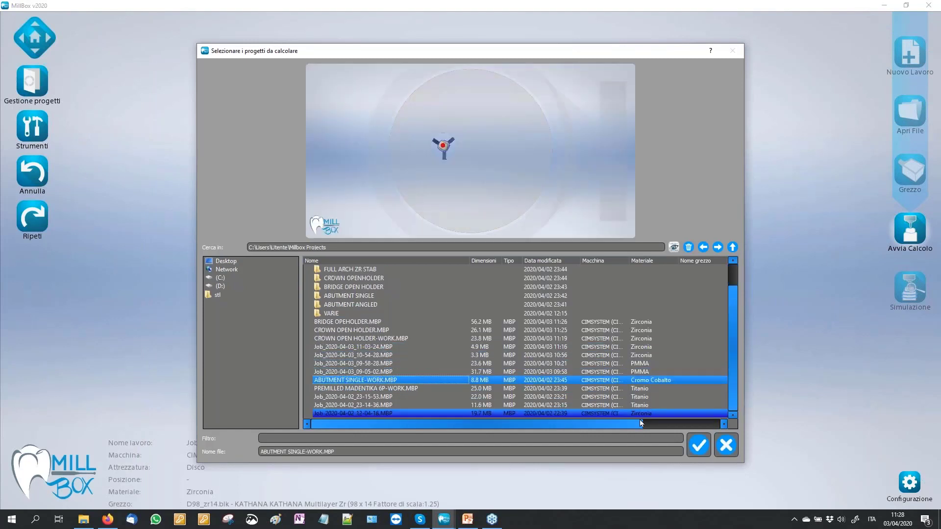
left_click(692, 446)
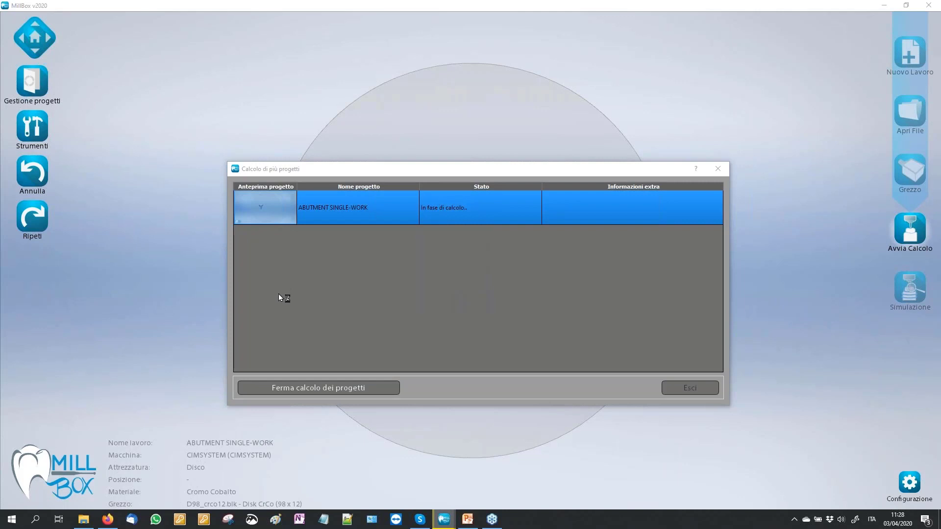
left_click(668, 387)
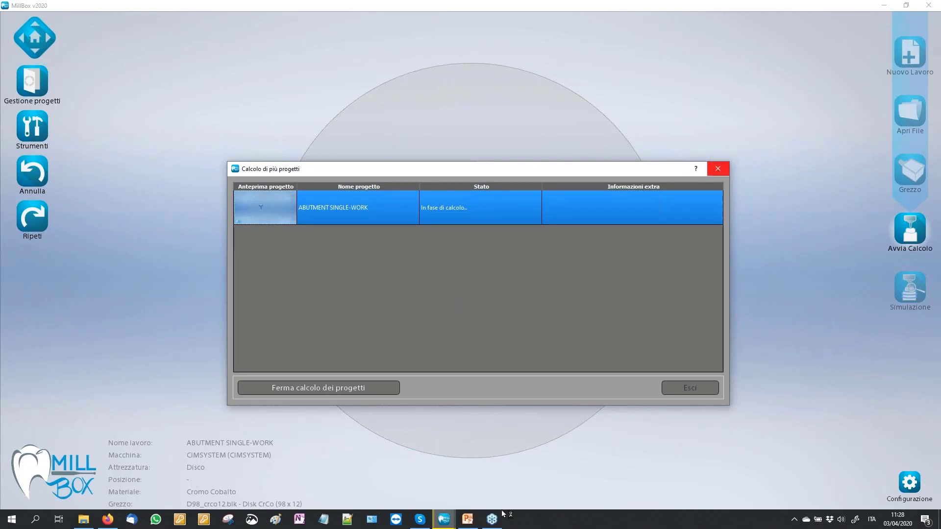
mouse_move(443, 519)
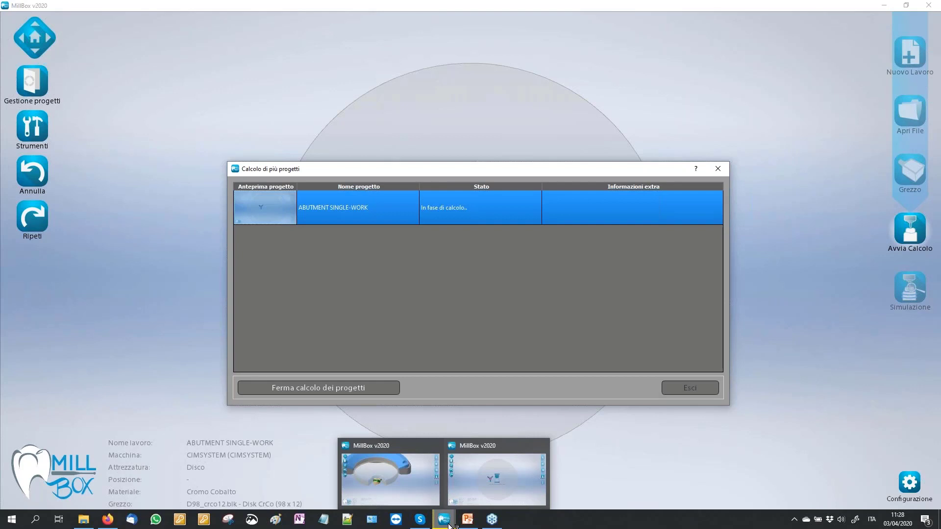
- Switch to the CROWN OPEN HOLDER-WORK window and cancel a machine change to CIMSYSTEM (OSG)
left_click(418, 494)
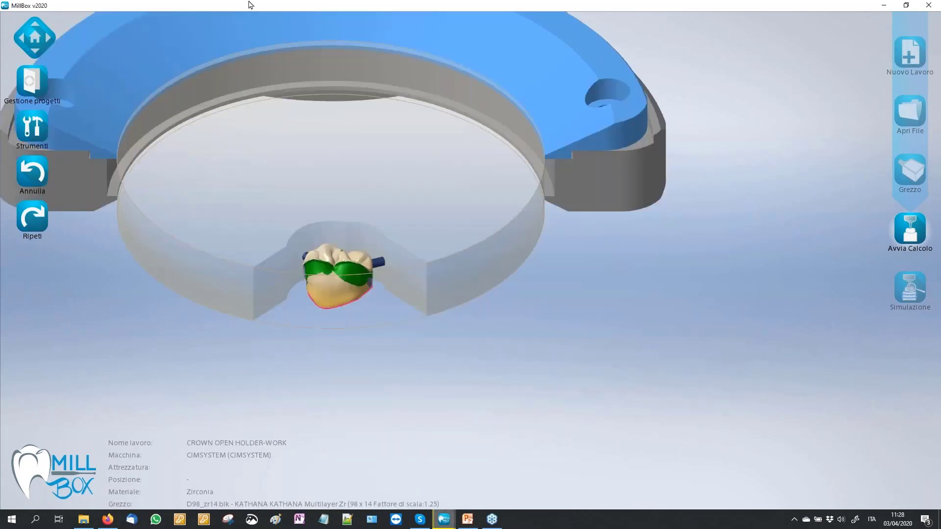
left_click(64, 87)
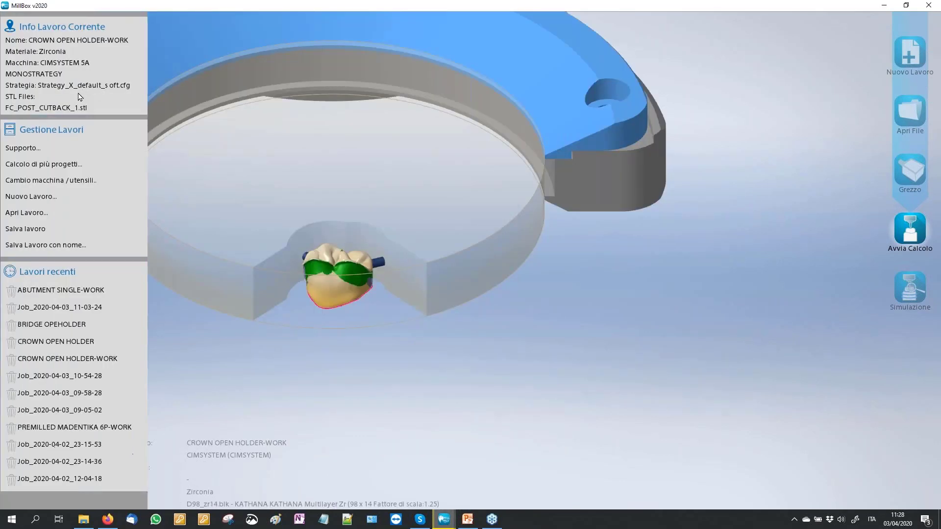
left_click(89, 187)
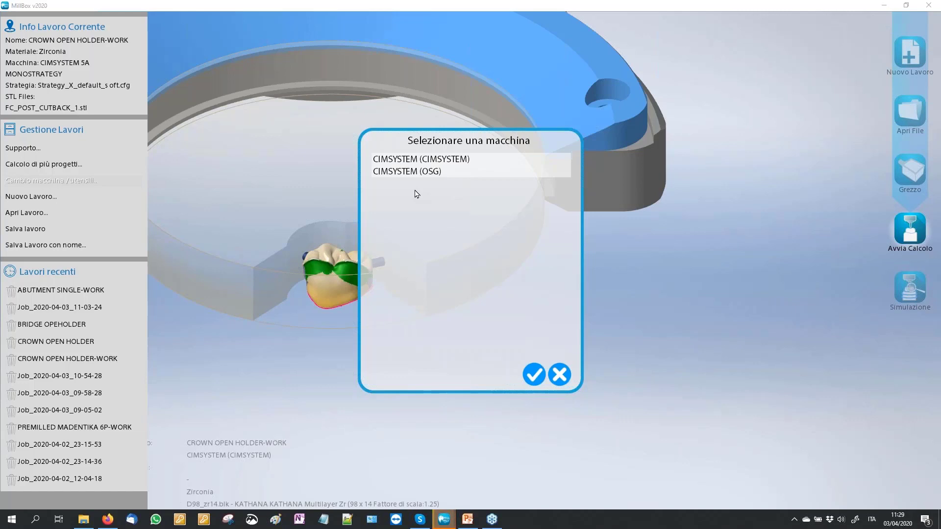
left_click(429, 177)
left_click(565, 375)
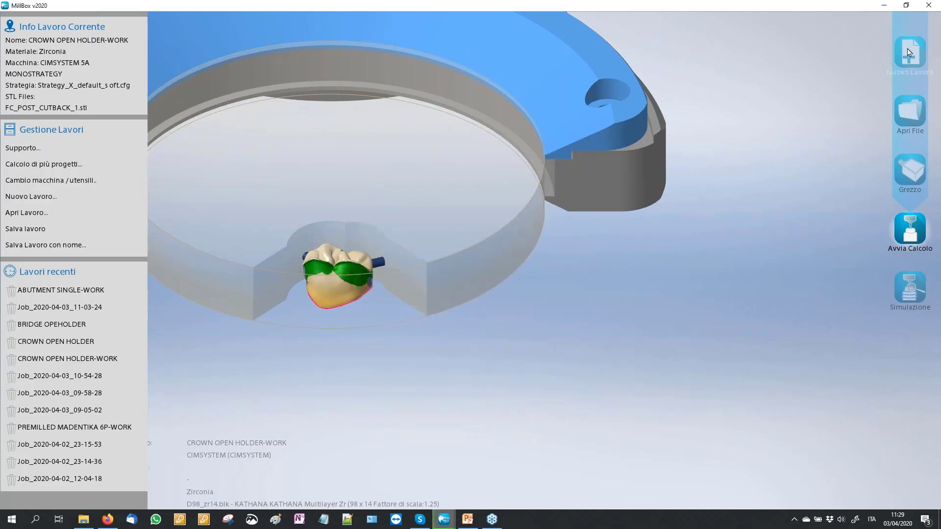
- Preview BRIDGE OPEHOLDER, CROWN OPEN HOLDER and Job_2020-04-03_09-58-28, then close without opening
left_click(46, 218)
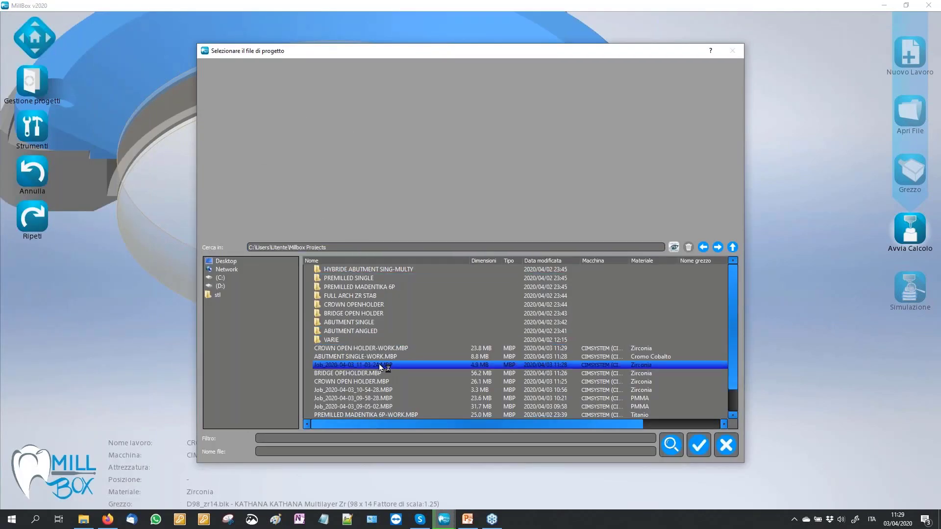
left_click(361, 374)
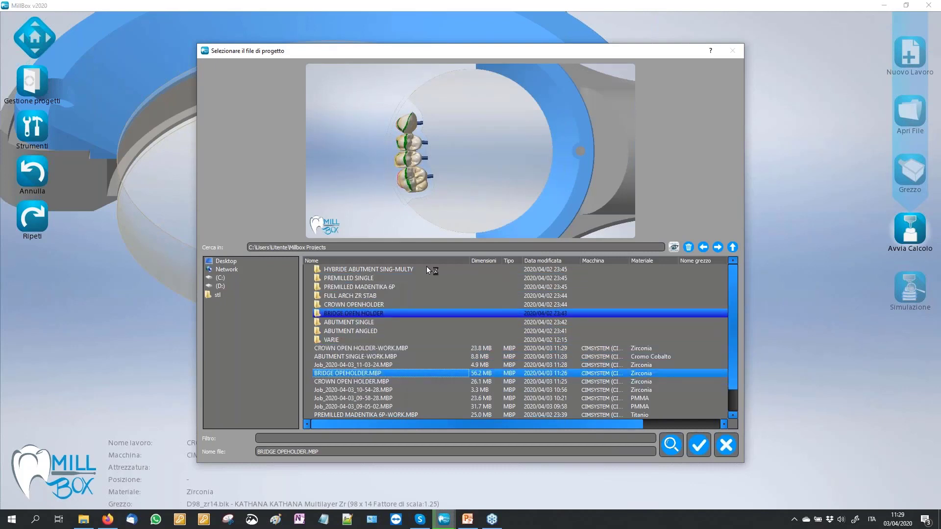
left_click(338, 382)
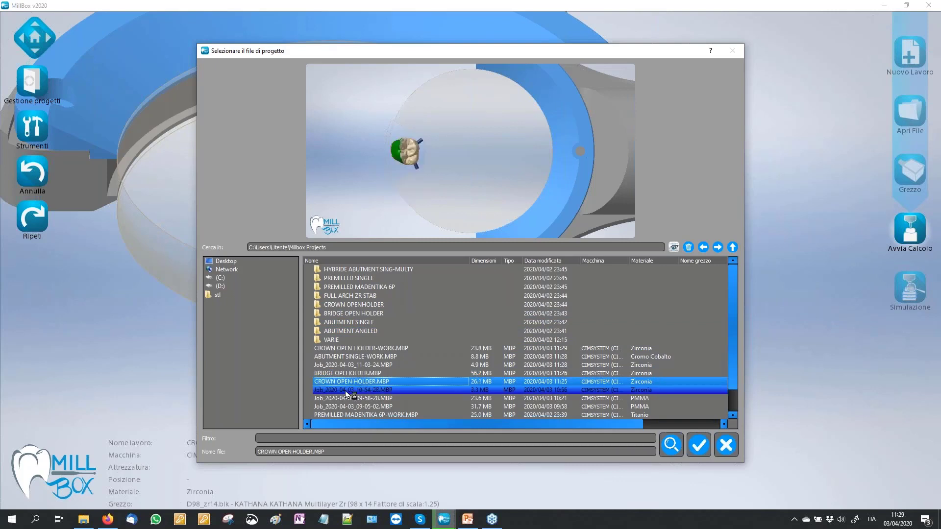
left_click(346, 390)
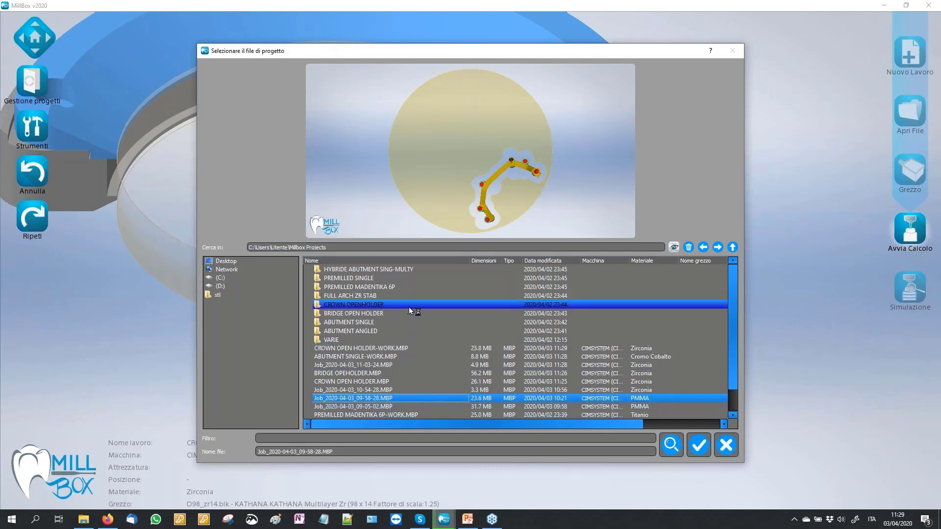
right_click(364, 247)
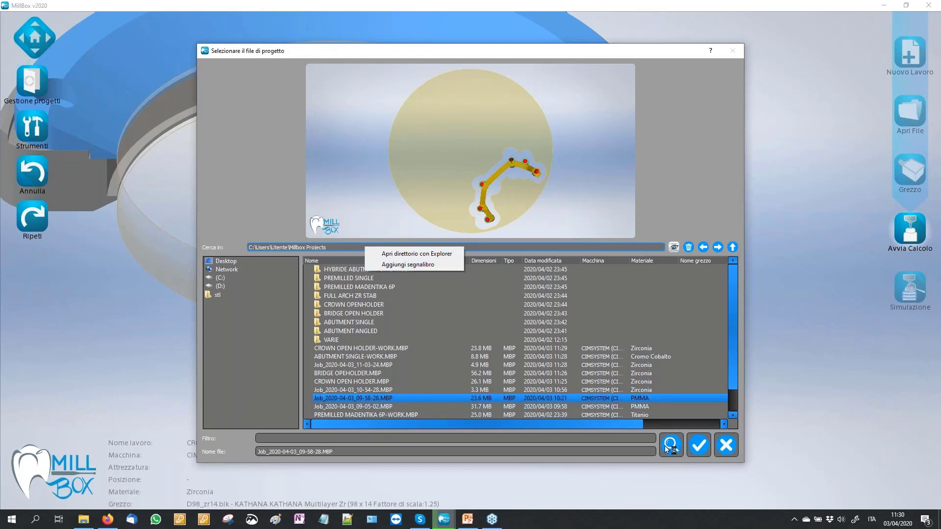
left_click(727, 451)
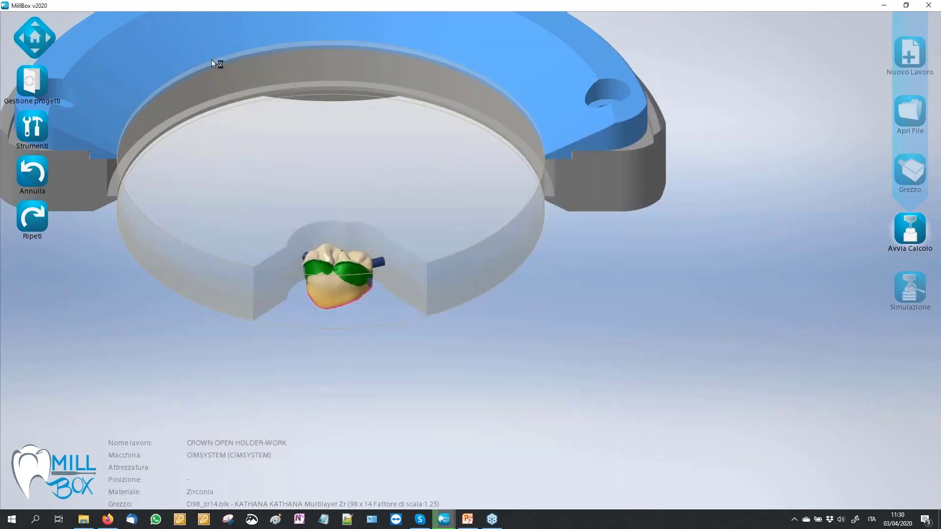
- Open Gestione progetti for the CROWN OPEN HOLDER-WORK job and zoom the 3D view in and out
left_click(31, 85)
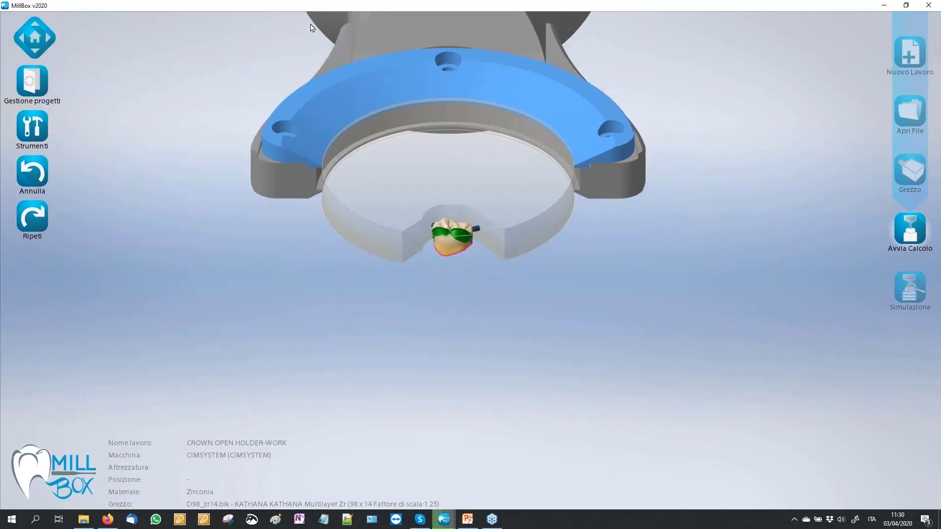
scroll(305, 46, "up", 1)
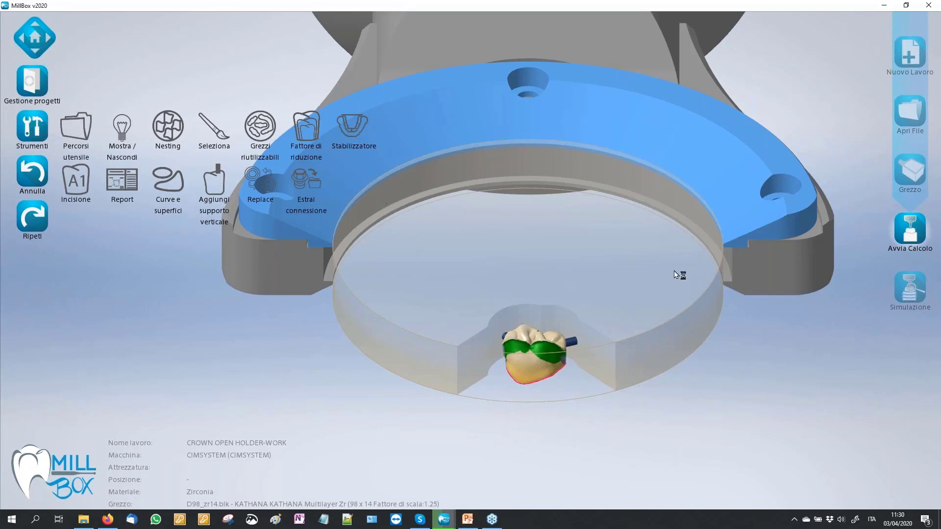
scroll(676, 272, "down", 1)
scroll(247, 46, "up", 1)
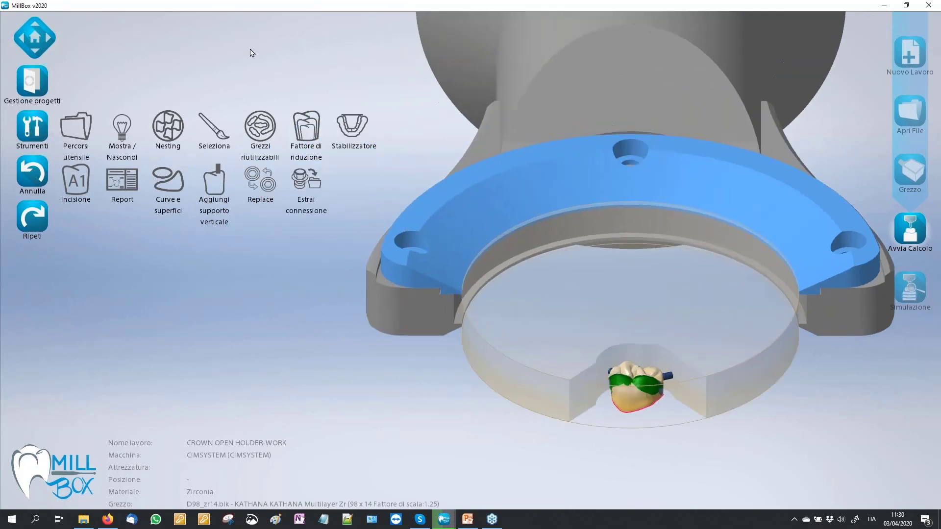
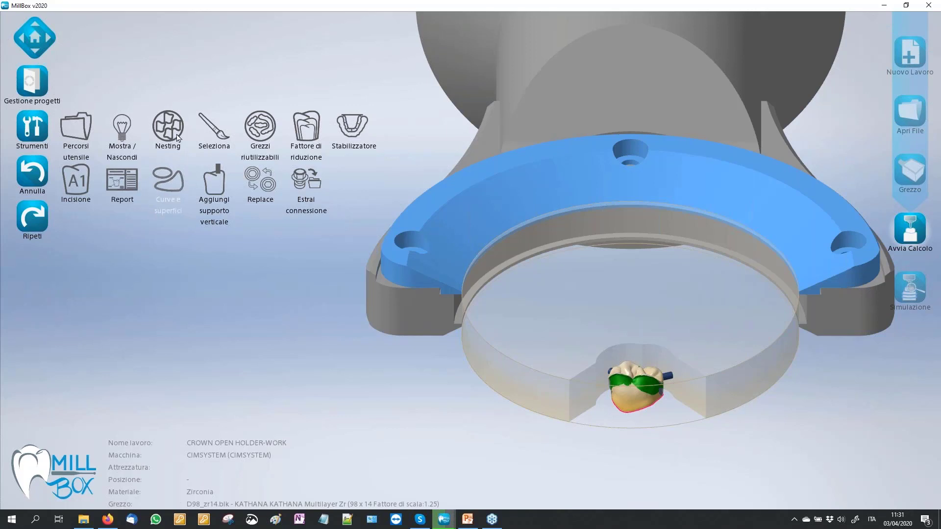
- Look through the saved CNC files folder, then hide the holder fixture from the view
left_click(77, 129)
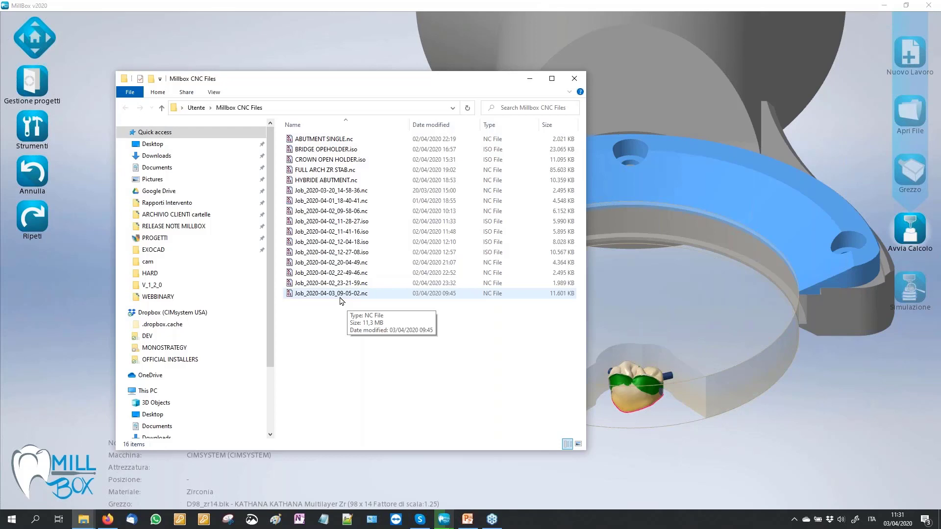
left_click(581, 85)
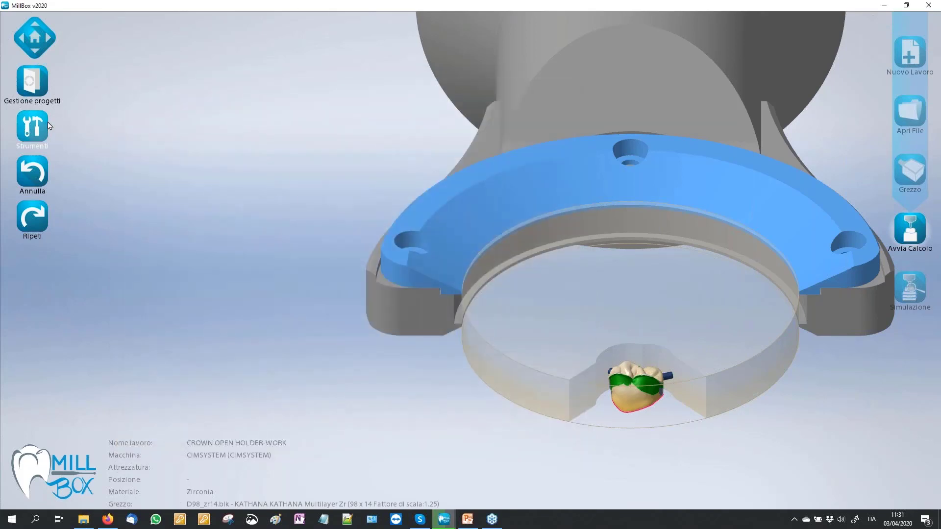
left_click(49, 124)
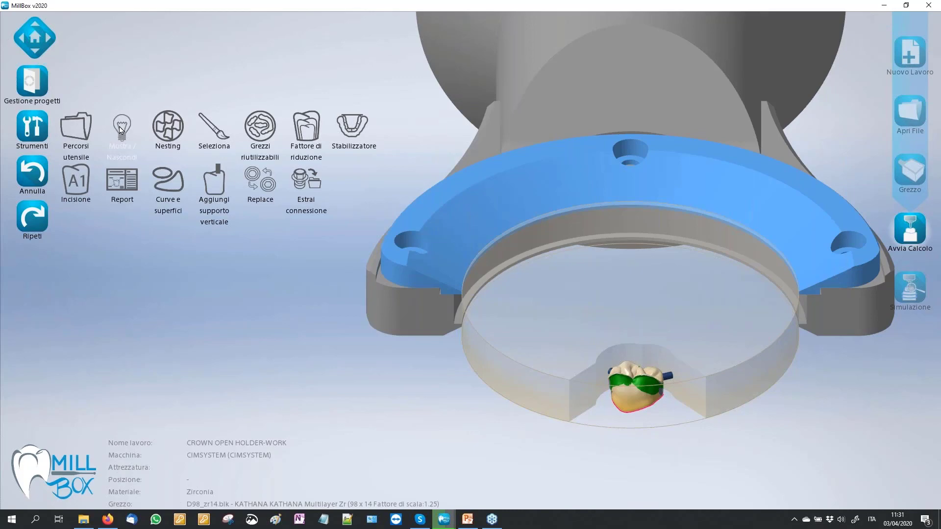
left_click(120, 129)
scroll(201, 210, "down", 3)
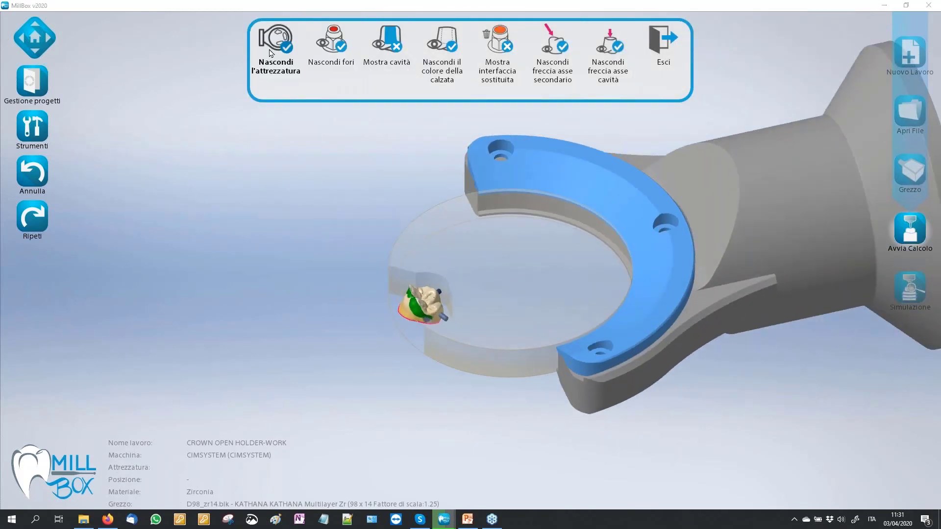
left_click(272, 49)
- Orbit the disc face-on and from above, briefly checking the cavity and its axis arrow
left_click_drag(342, 216, 353, 115)
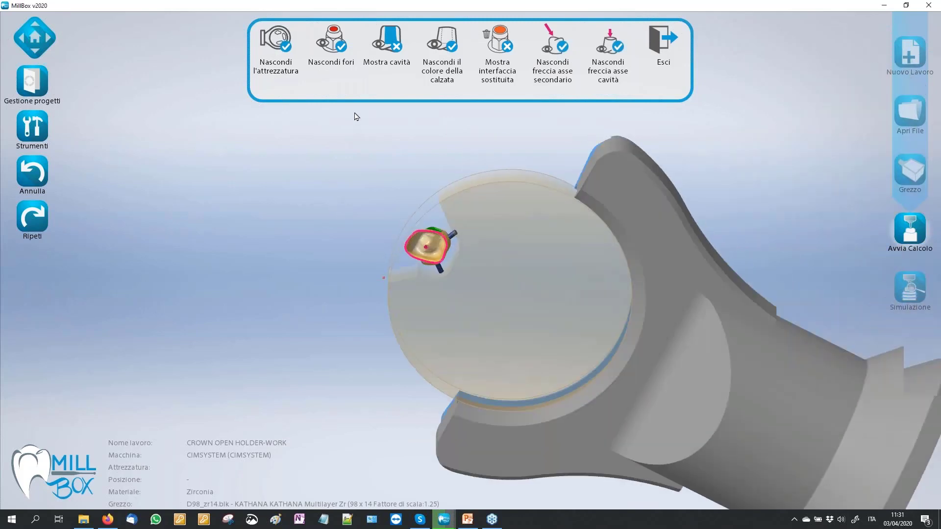
left_click(384, 53)
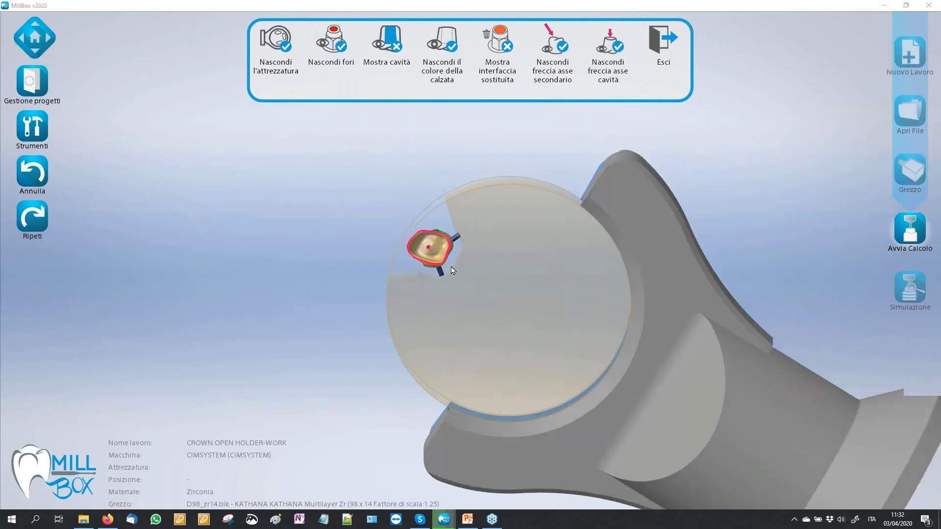
scroll(449, 248, "up", 2)
mouse_move(449, 248)
left_mouse_down()
mouse_move(387, 168)
mouse_move(387, 196)
left_mouse_up()
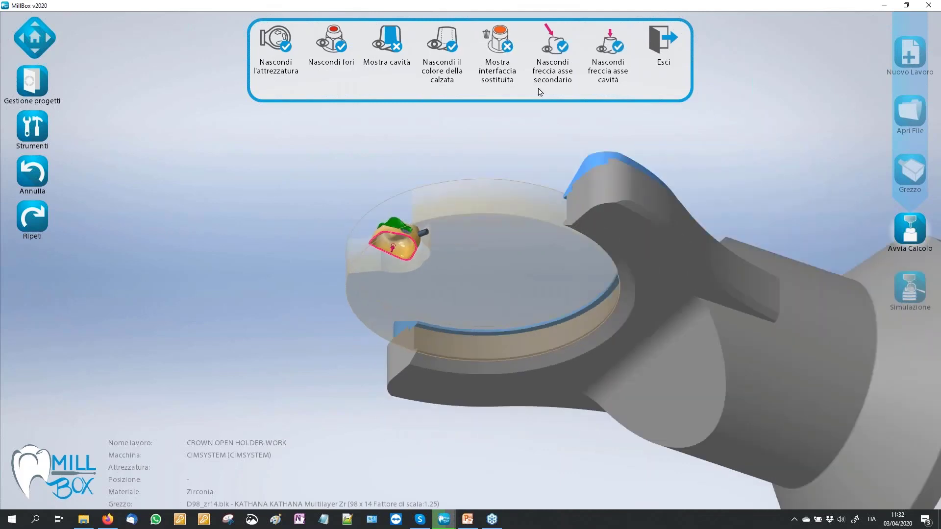
left_click(608, 52)
left_click_drag(328, 178, 319, 231)
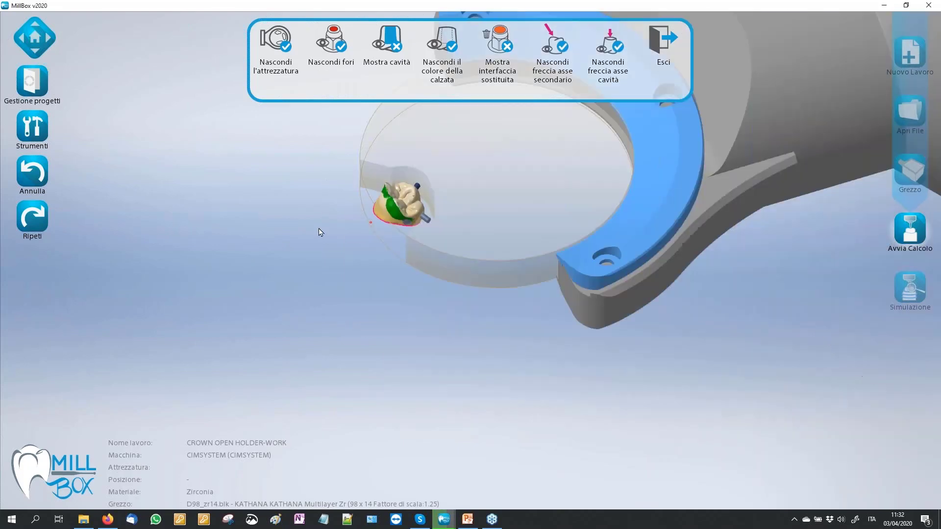
left_click(663, 44)
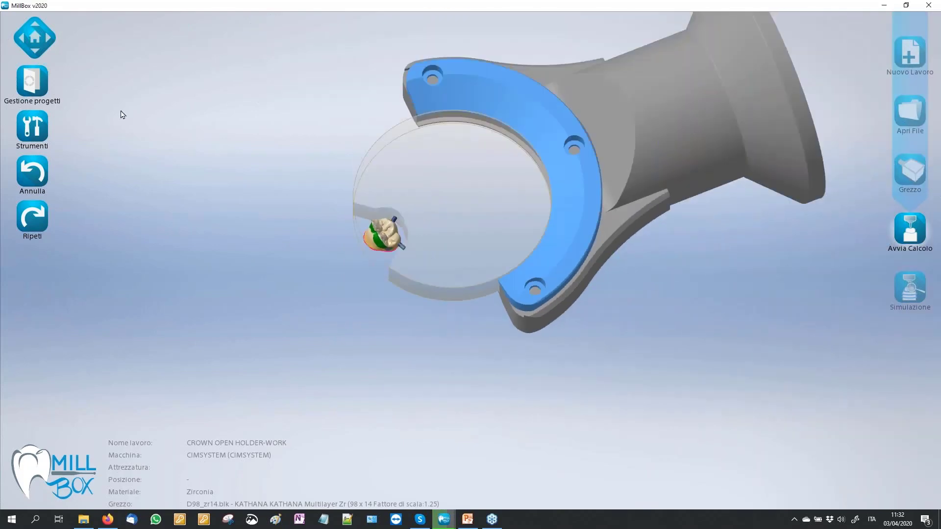
- Rotate and zoom in on the crown in its holder
left_click(27, 126)
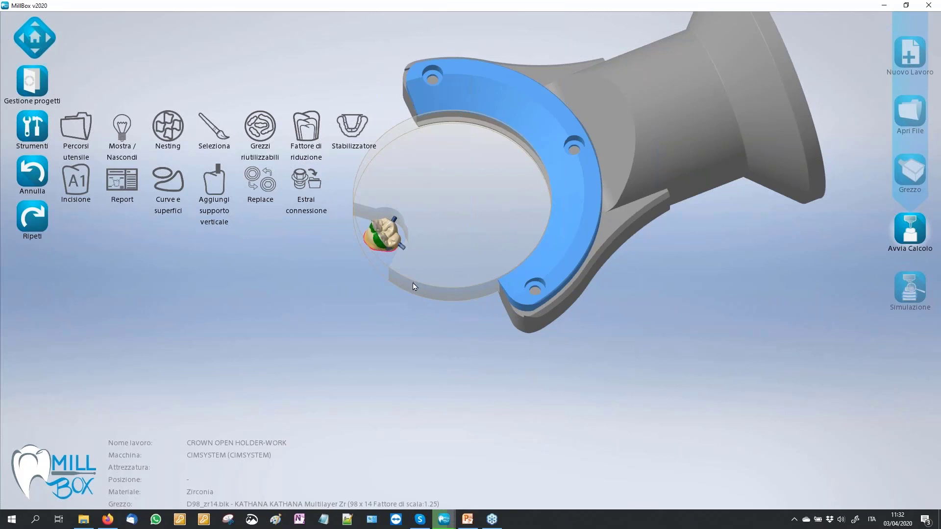
middle_click_drag(414, 284, 474, 255)
scroll(430, 195, "up", 2)
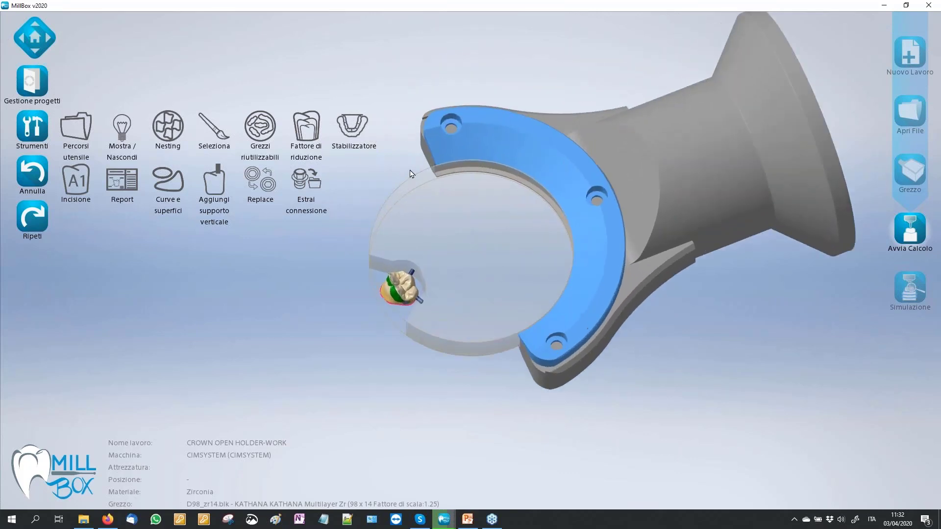
scroll(412, 174, "up", 2)
scroll(414, 206, "up", 1)
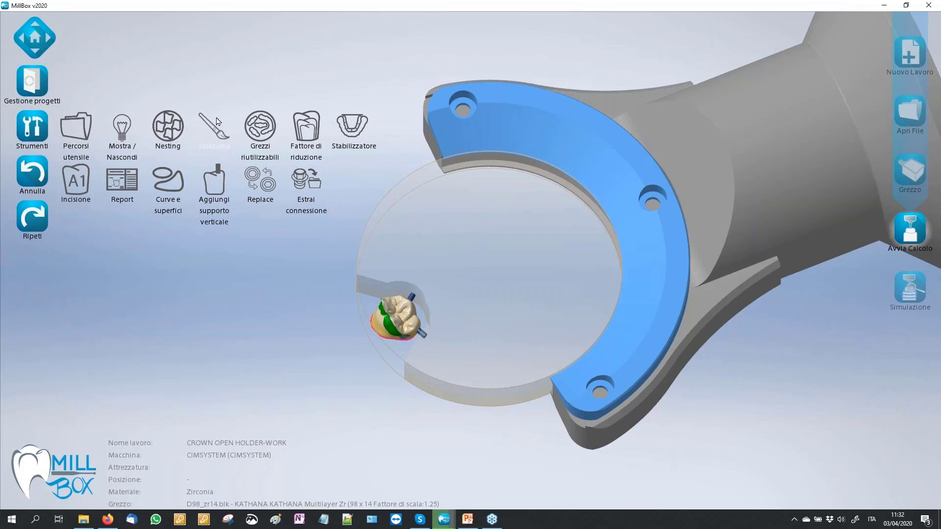
- Show the Grezzi riutilizzabili tools and view the holder and blank from further out
left_click(260, 131)
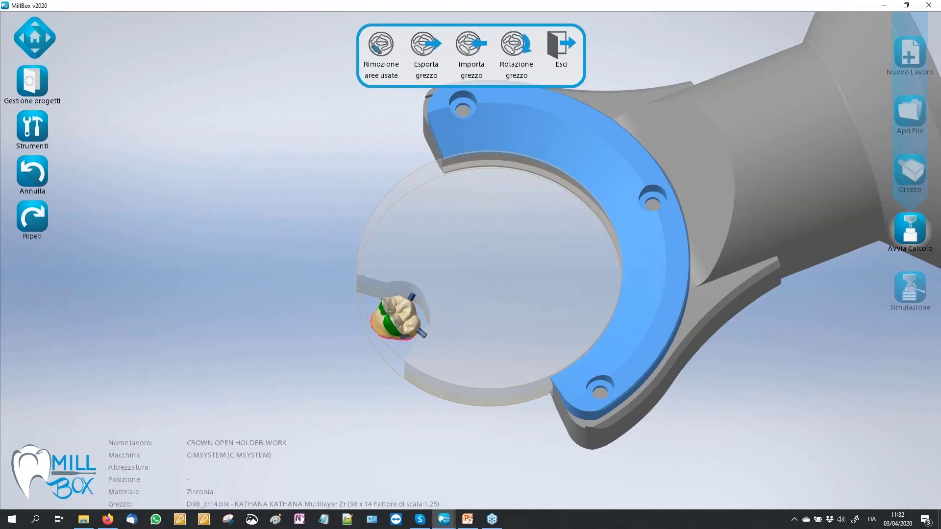
scroll(372, 202, "up", 1)
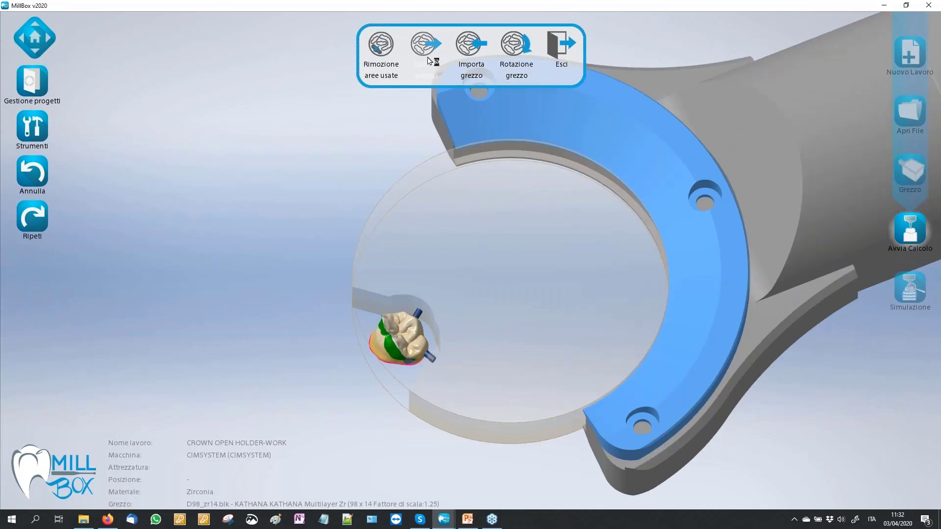
scroll(400, 160, "down", 1)
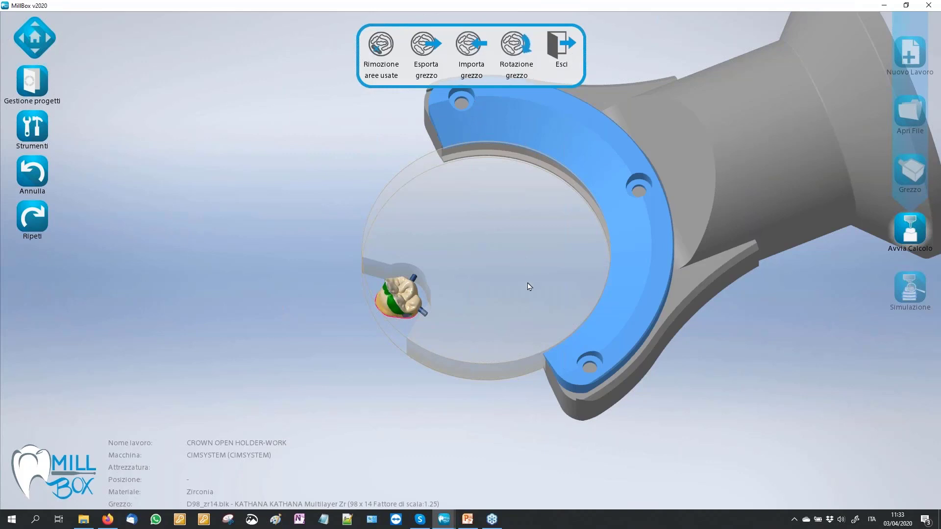
middle_click_drag(527, 286, 428, 188)
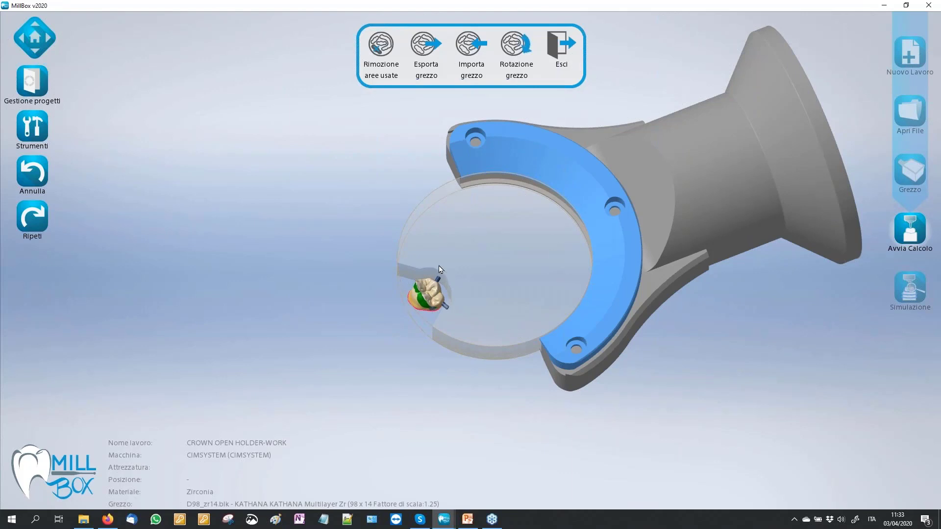
left_click(551, 46)
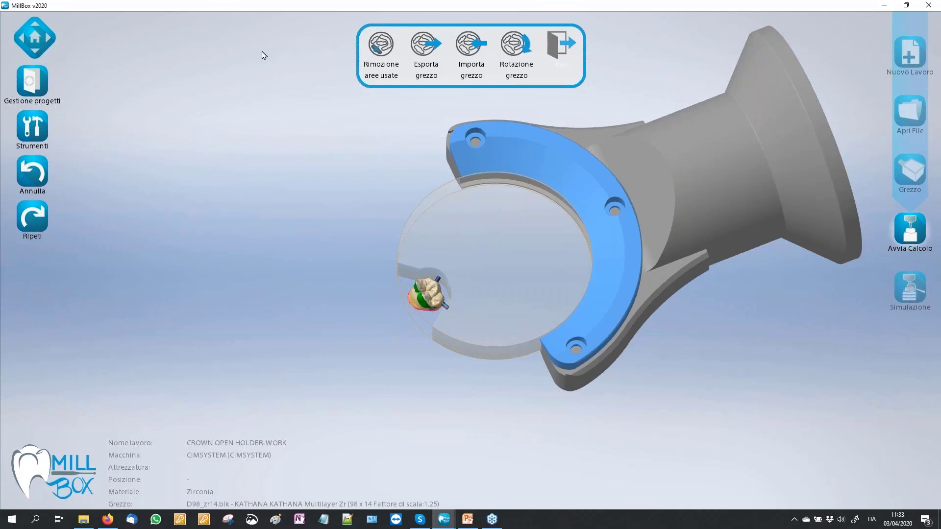
- Load FULL ARCH ZR STAB - WORK.MBP from the FULL ARCH ZR STAB folder via Apri Lavoro
left_click(32, 126)
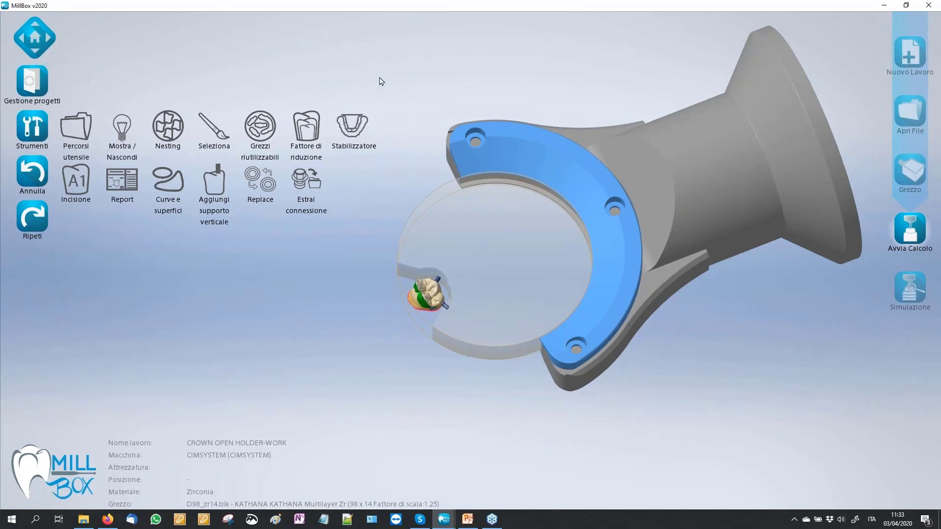
left_click(42, 90)
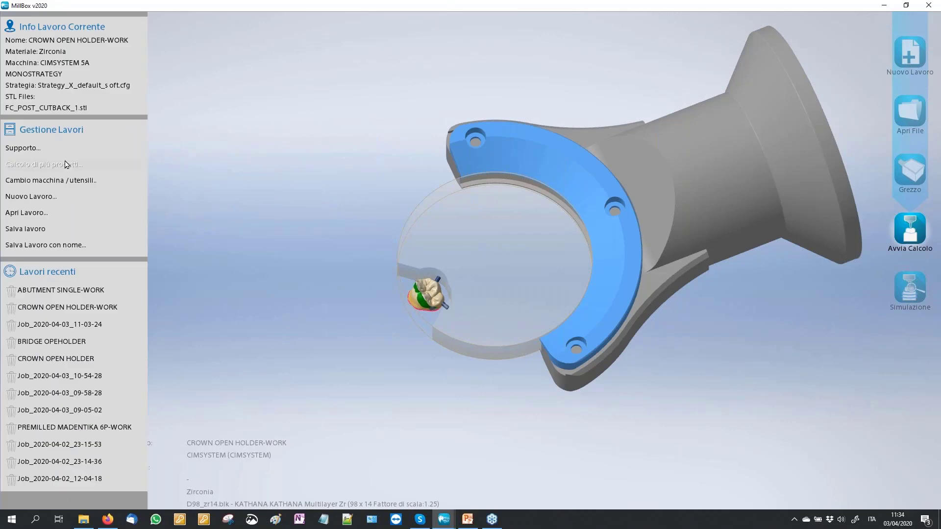
left_click(48, 213)
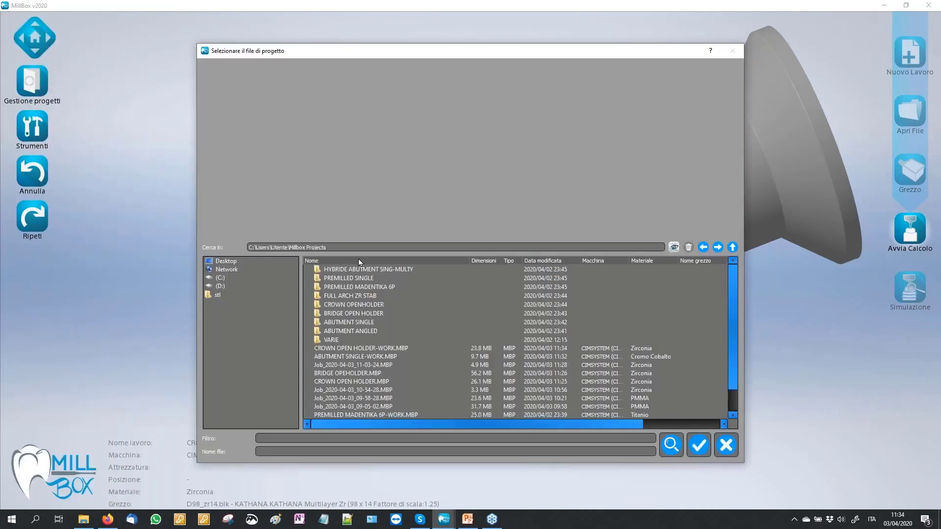
left_click(392, 297)
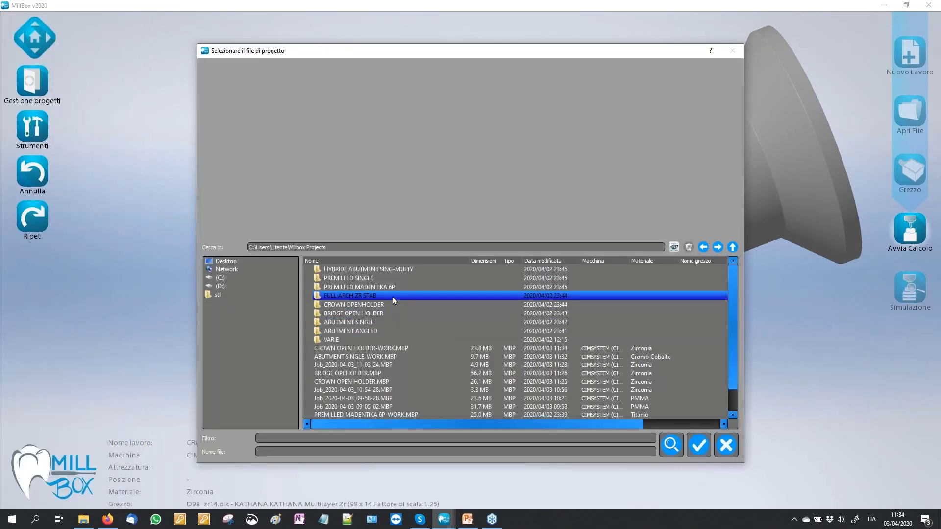
double_click(392, 297)
left_click(375, 270)
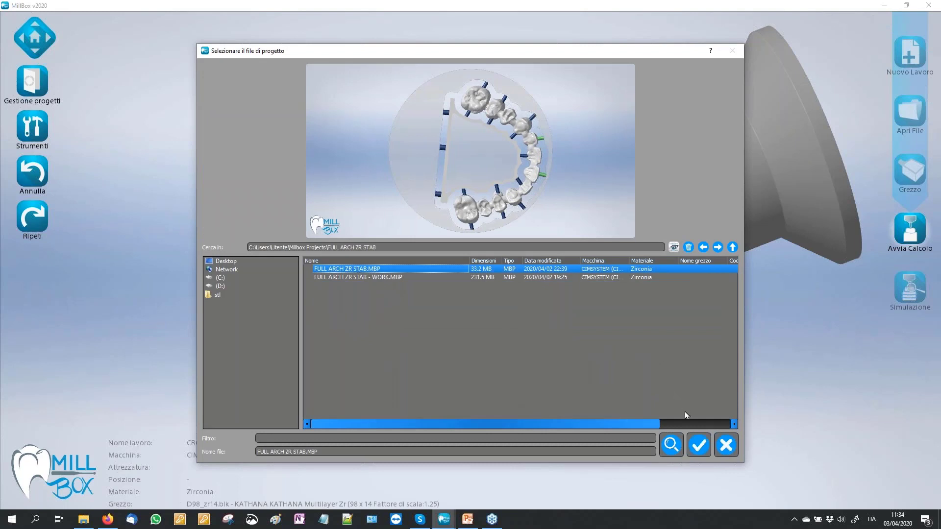
left_click(392, 277)
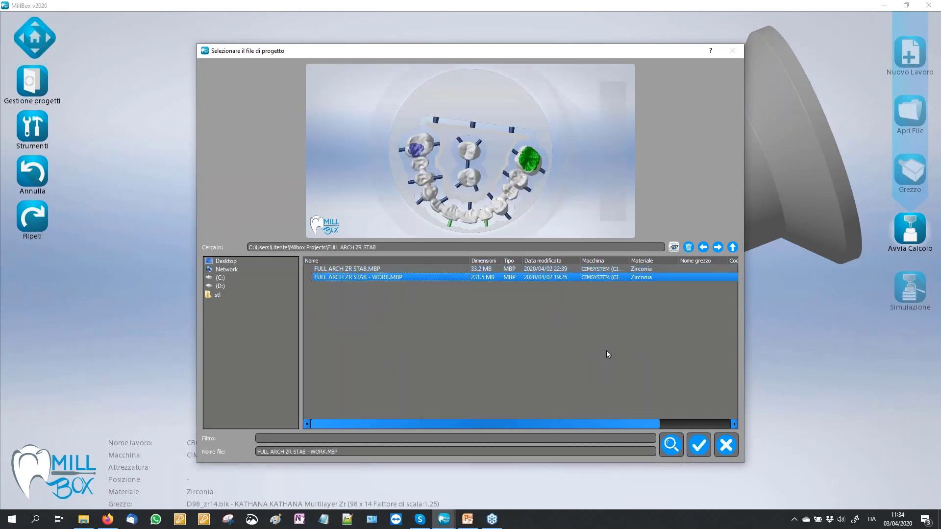
left_click(695, 440)
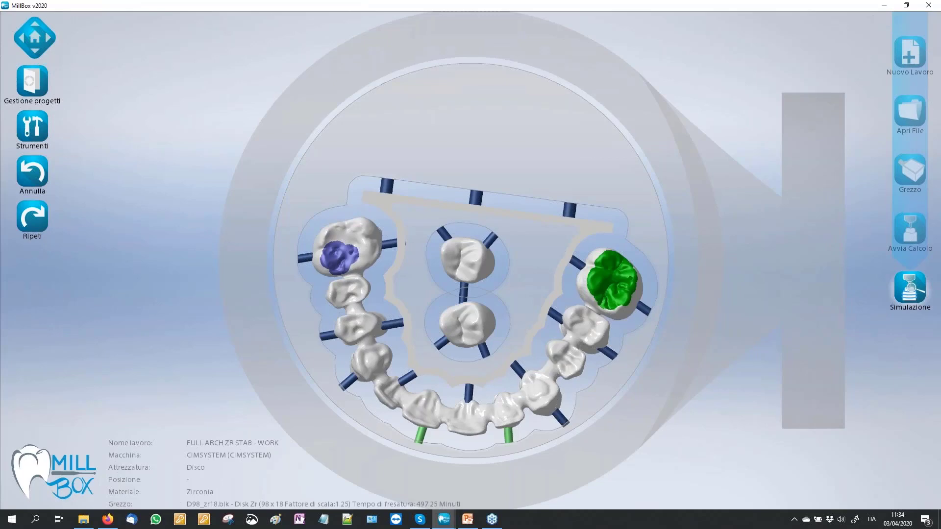
- Zoom in and tilt the disc into a perspective, more top-down view of the arch
scroll(248, 151, "down", 2)
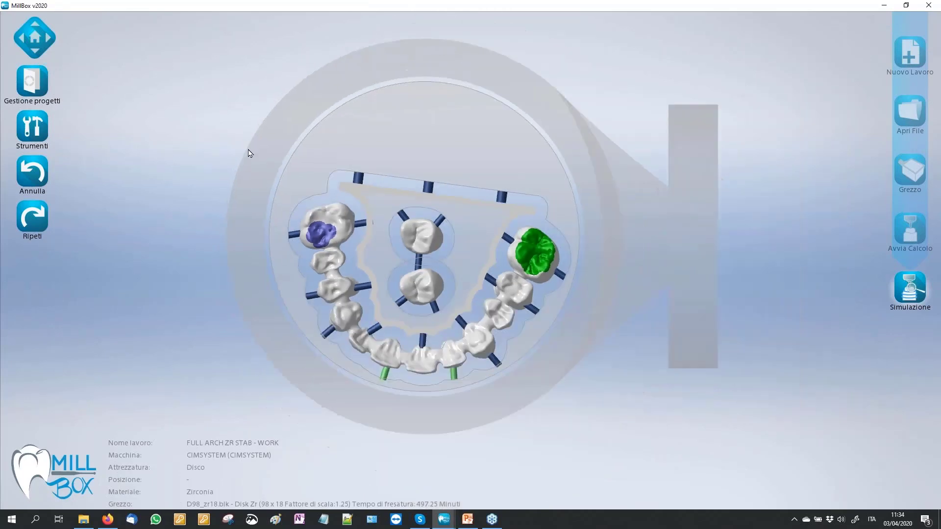
right_click_drag(315, 357, 332, 341)
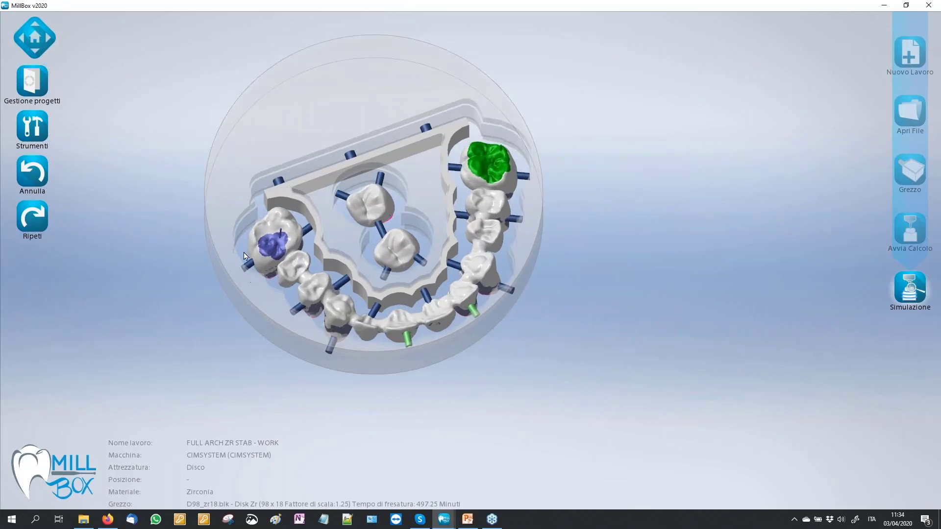
scroll(244, 235, "up", 2)
scroll(243, 216, "up", 1)
scroll(246, 204, "up", 1)
scroll(246, 206, "up", 2)
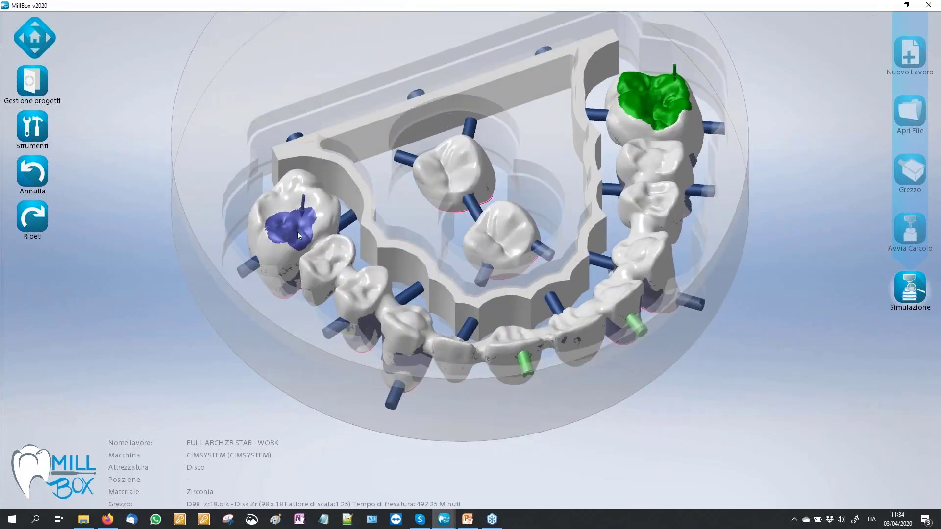
middle_click_drag(545, 237, 525, 238)
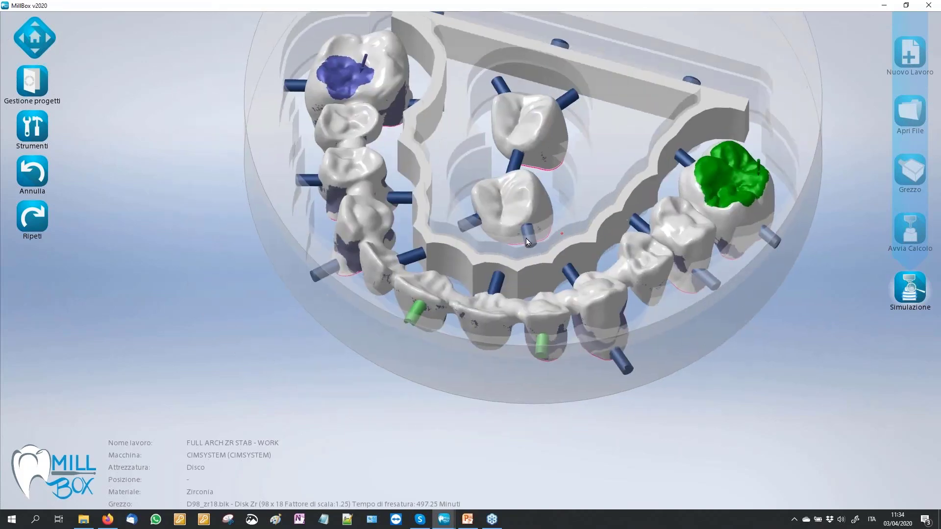
- Adjust the zoom and orbit the disc to a closer, lower oblique view
scroll(263, 361, "down", 1)
scroll(283, 328, "down", 1)
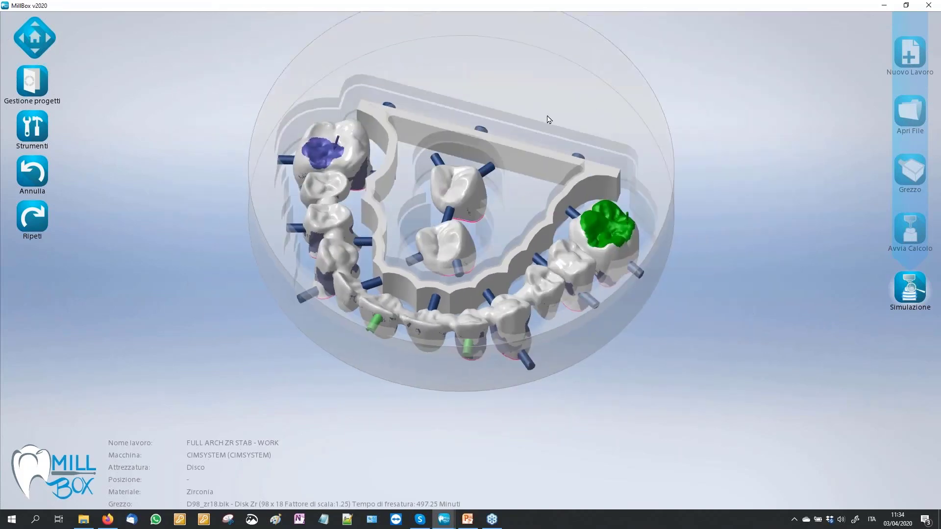
scroll(550, 119, "up", 2)
middle_click_drag(442, 162, 460, 178)
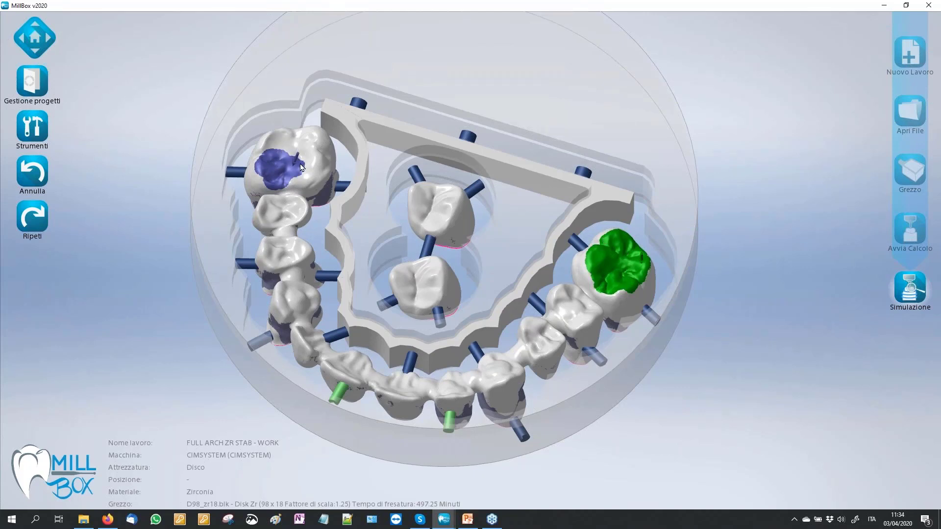
scroll(179, 154, "down", 1)
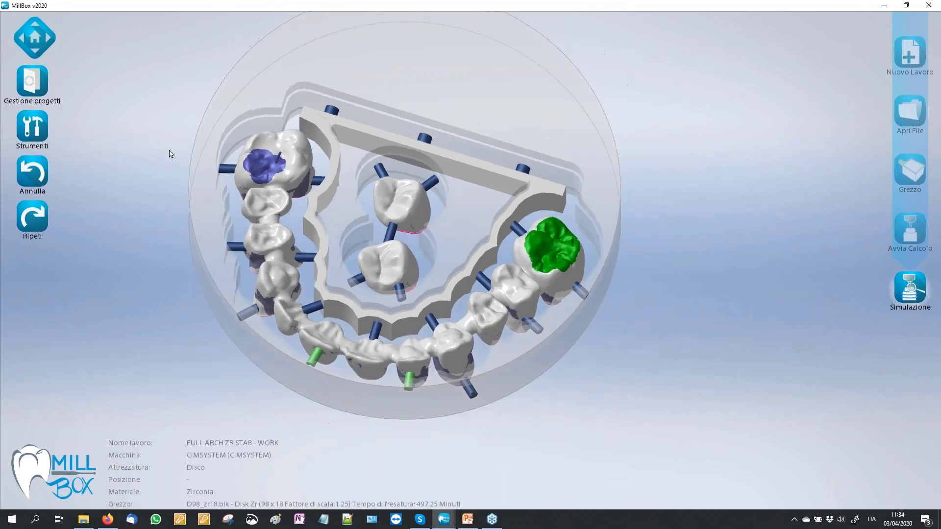
scroll(172, 153, "down", 1)
scroll(152, 151, "up", 1)
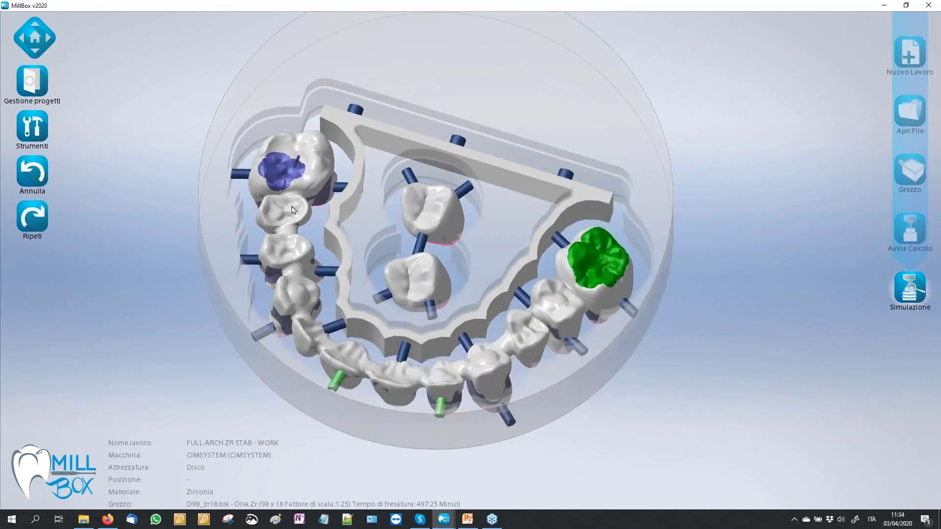
mouse_move(367, 292)
middle_mouse_down()
mouse_move(366, 275)
mouse_move(306, 272)
mouse_move(413, 185)
mouse_move(436, 335)
middle_mouse_up()
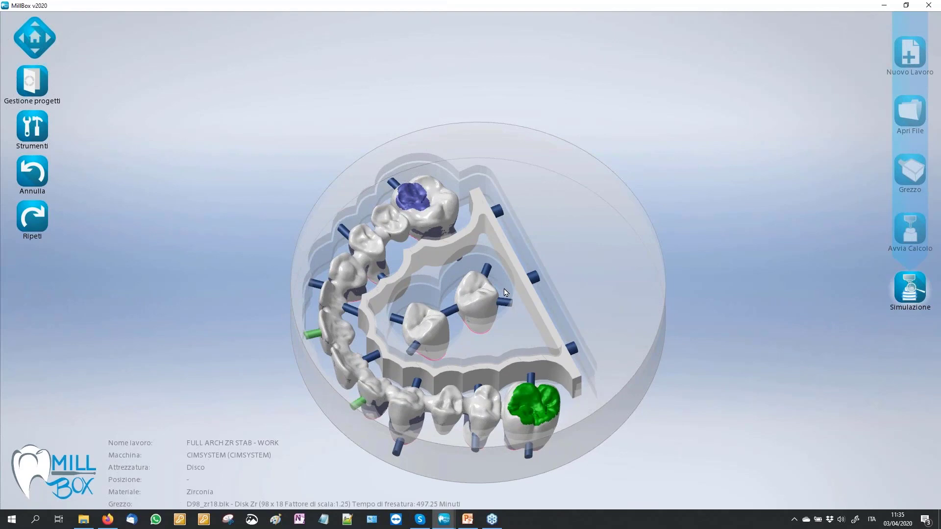
scroll(471, 348, "up", 2)
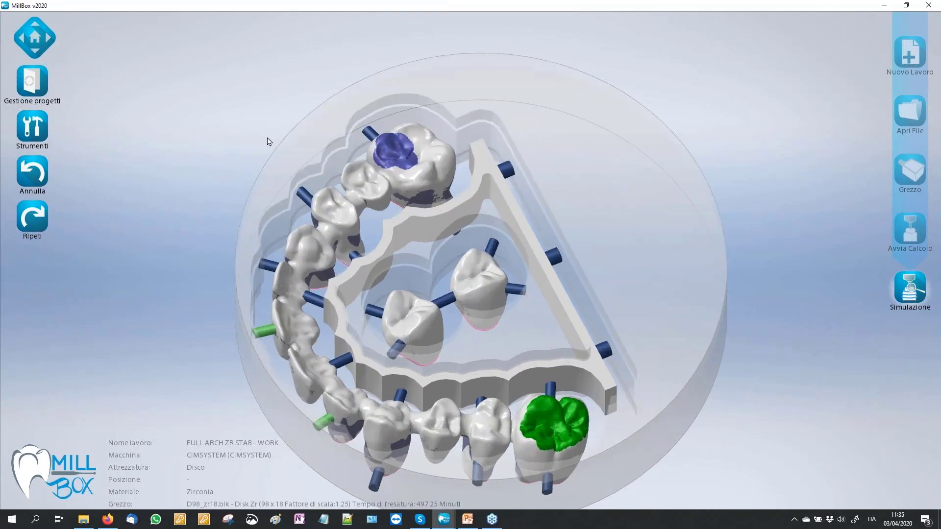
- Orbit the disc's sides and the teeth undersides with their margins, then zoom to a top view
middle_click_drag(268, 141, 279, 156)
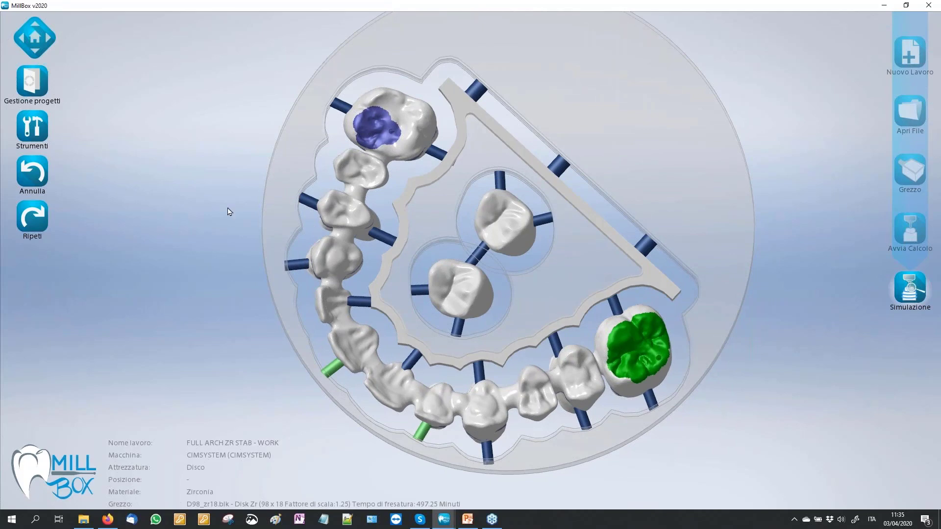
mouse_move(212, 225)
left_mouse_down()
mouse_move(209, 204)
mouse_move(196, 198)
mouse_move(542, 189)
mouse_move(501, 311)
mouse_move(412, 340)
left_mouse_up()
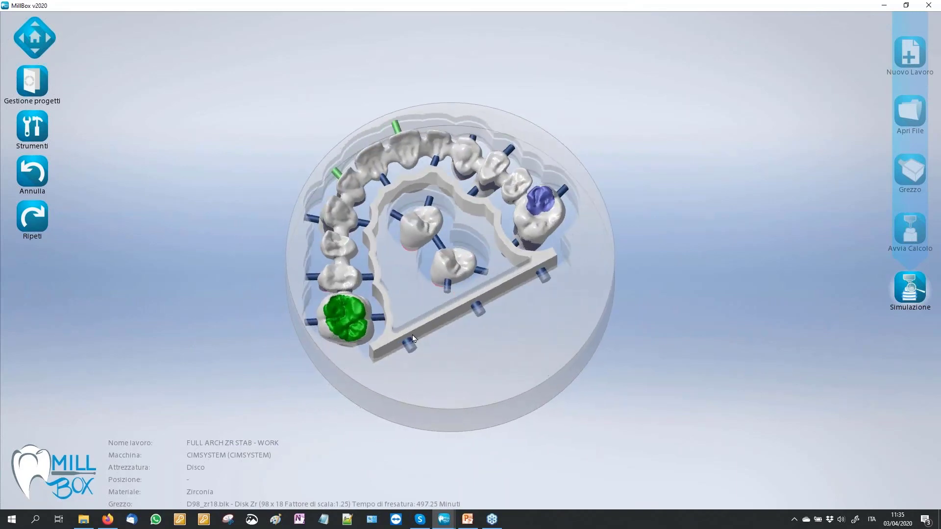
left_click_drag(494, 331, 493, 332)
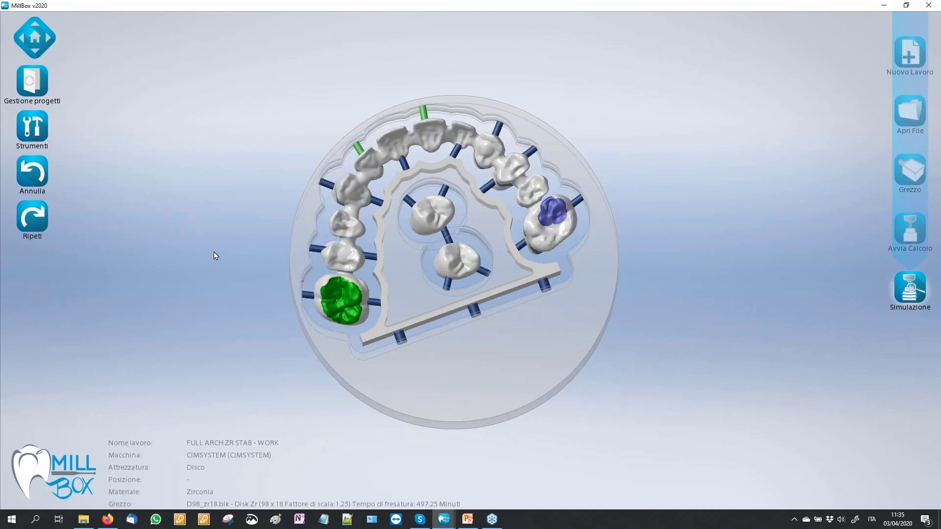
left_click_drag(214, 256, 230, 229)
left_click_drag(272, 287, 283, 220)
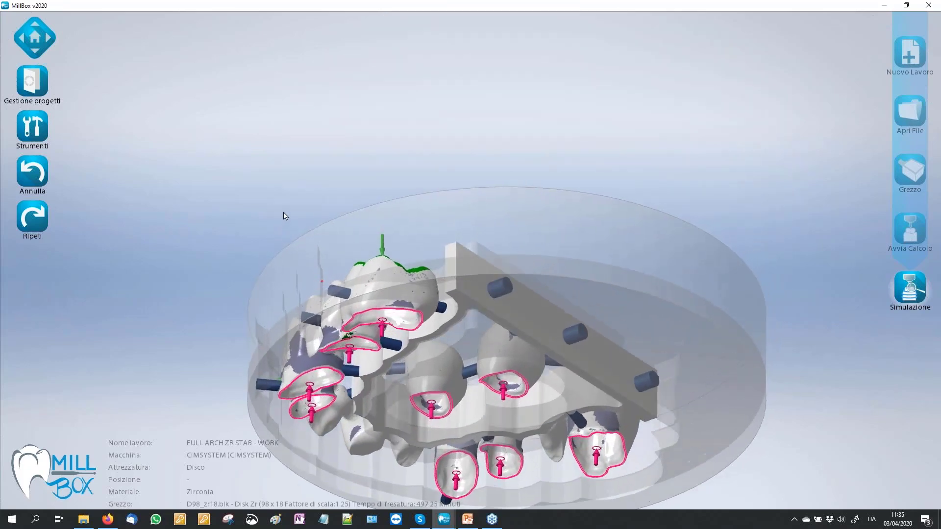
left_click_drag(283, 221, 284, 269)
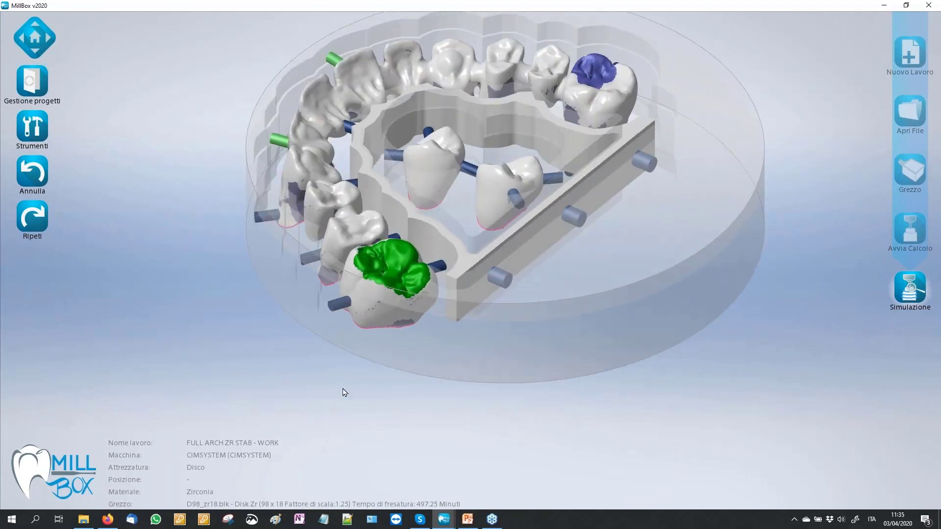
mouse_move(343, 390)
left_mouse_down()
mouse_move(237, 330)
mouse_move(239, 341)
mouse_move(263, 328)
left_mouse_up()
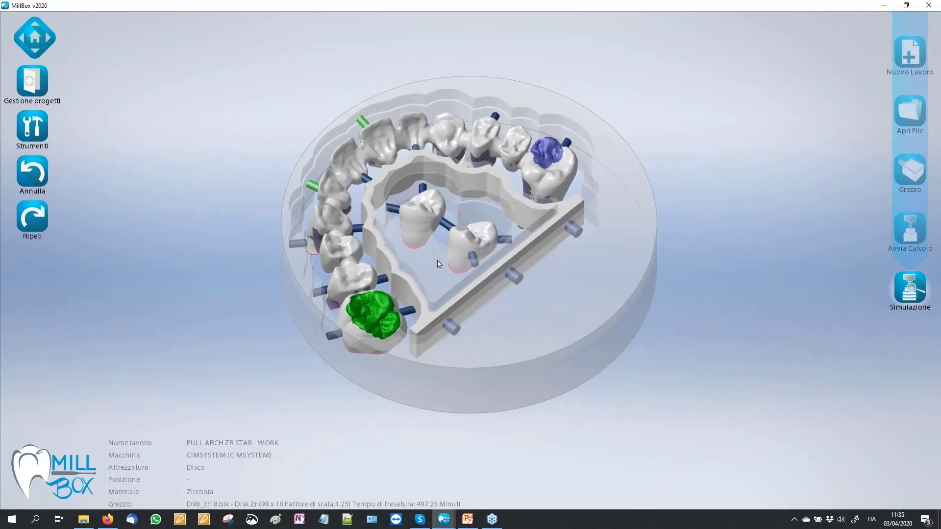
scroll(439, 264, "up", 2)
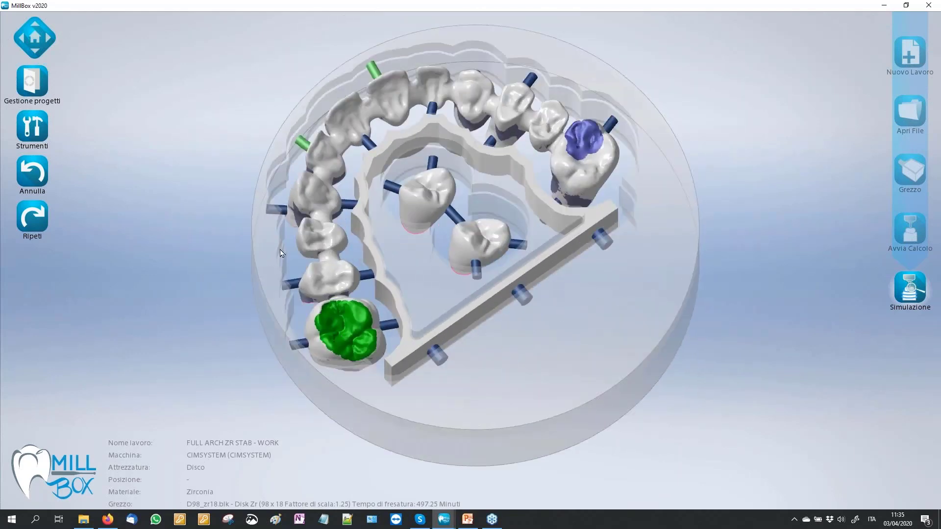
left_click(30, 136)
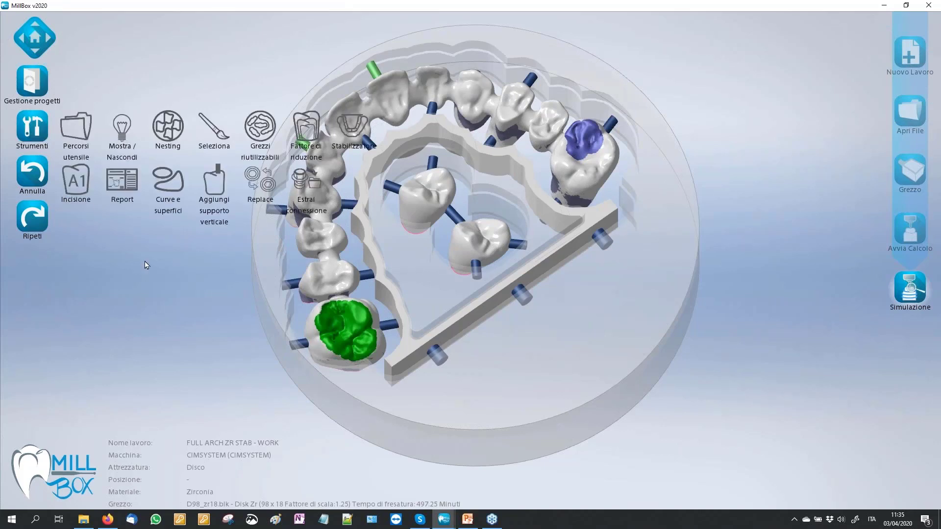
left_click(213, 128)
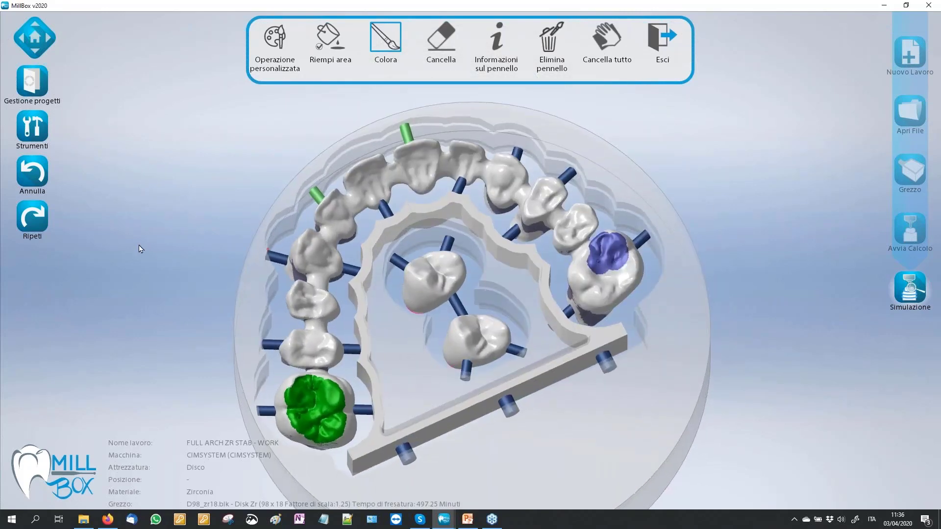
left_click(278, 54)
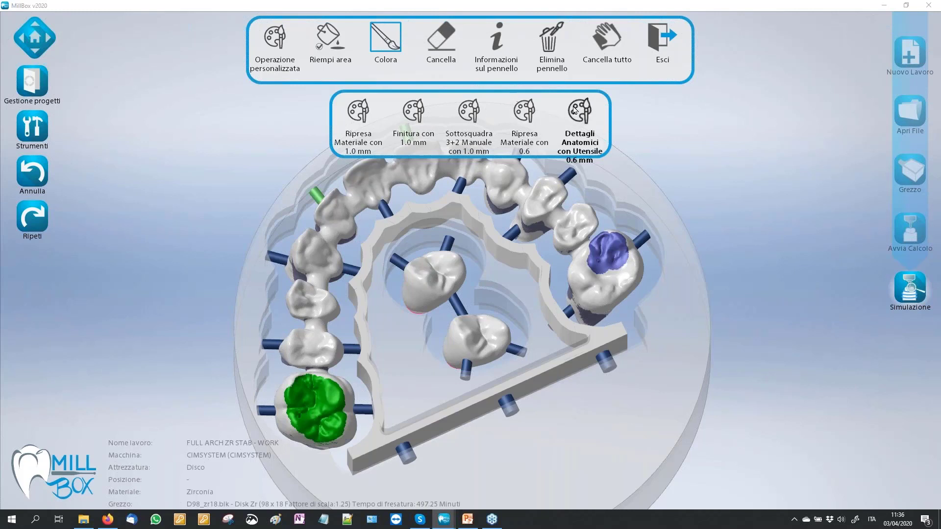
left_click(637, 118)
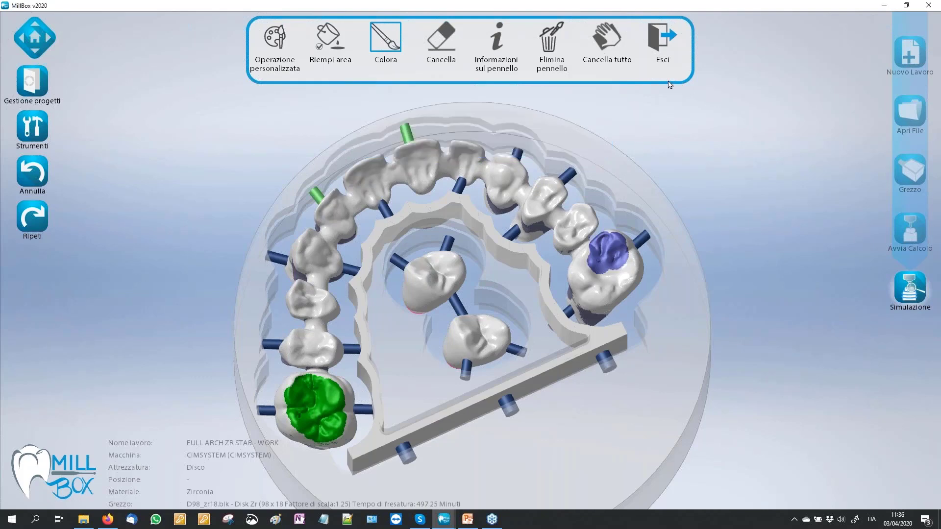
left_click(669, 44)
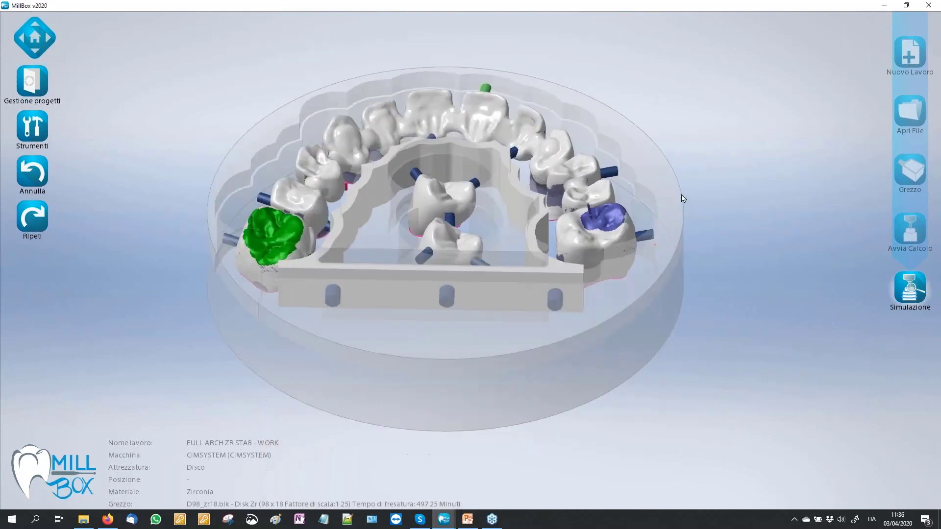
- Orbit to a low side view of the green tooth, then a top-down view of the arch
scroll(260, 214, "up", 2)
scroll(269, 216, "up", 3)
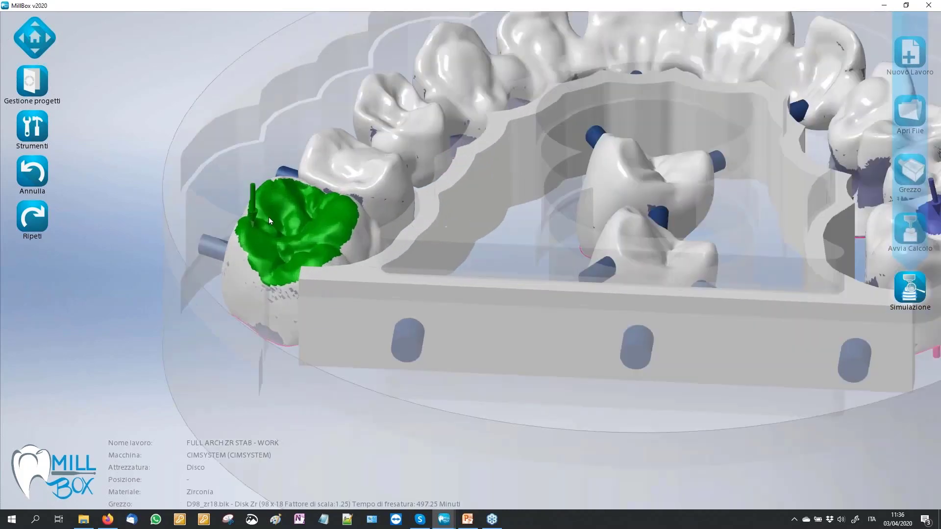
mouse_move(269, 217)
right_mouse_down()
mouse_move(256, 202)
mouse_move(225, 198)
right_mouse_up()
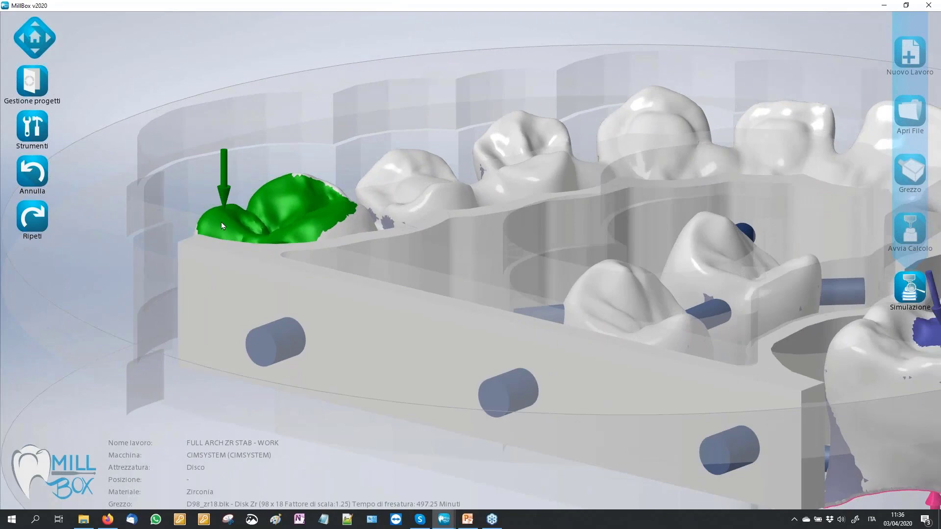
scroll(222, 222, "down", 3)
scroll(221, 222, "down", 2)
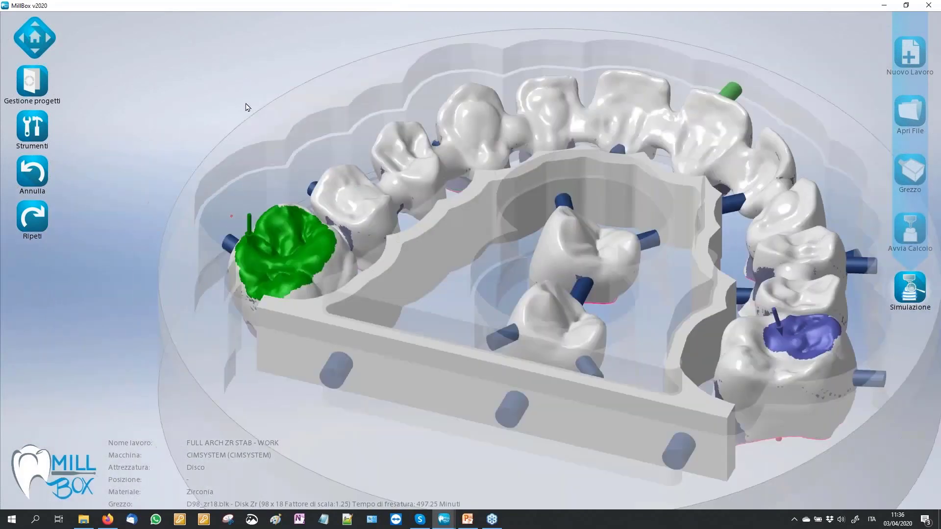
mouse_move(236, 93)
right_mouse_down()
mouse_move(183, 132)
mouse_move(120, 126)
right_mouse_up()
- Open the surface painting tools and tilt the arch so its base bar faces the viewer
left_click(32, 127)
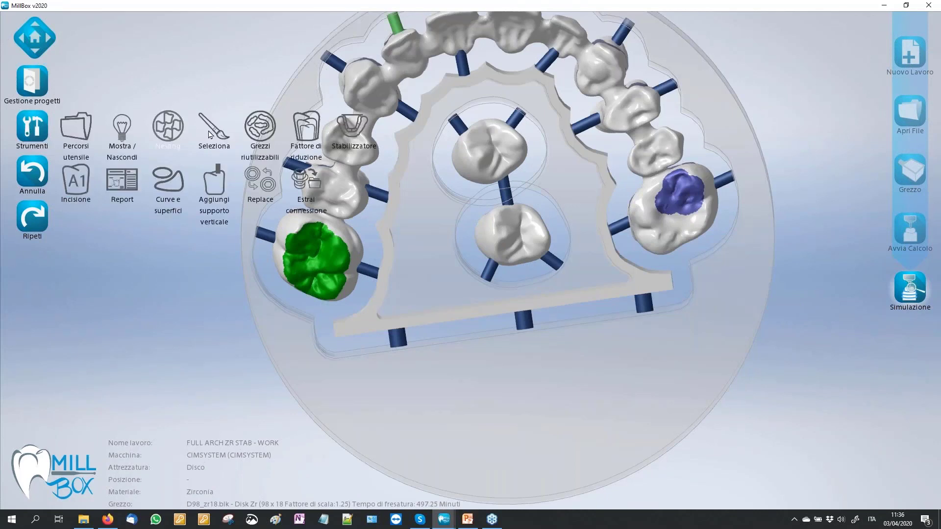
left_click(210, 135)
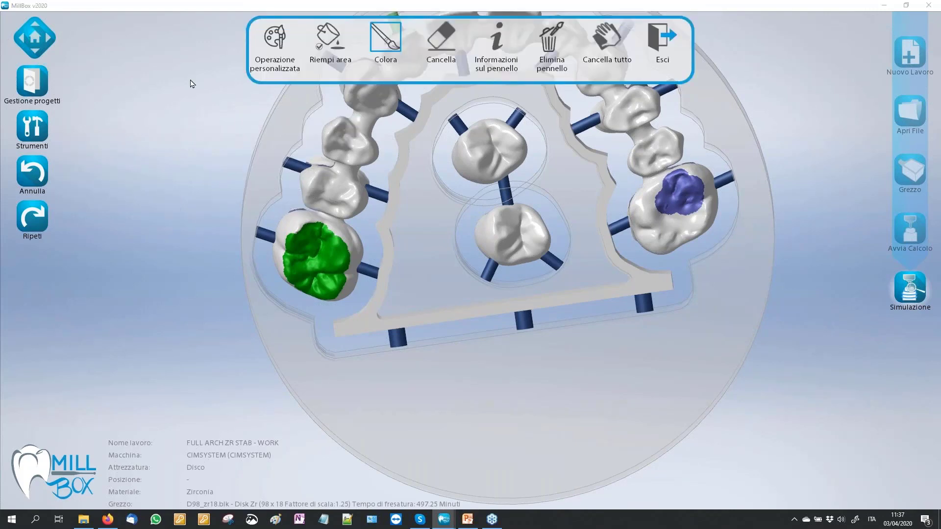
scroll(523, 408, "down", 2)
scroll(397, 302, "down", 2)
scroll(375, 288, "up", 5)
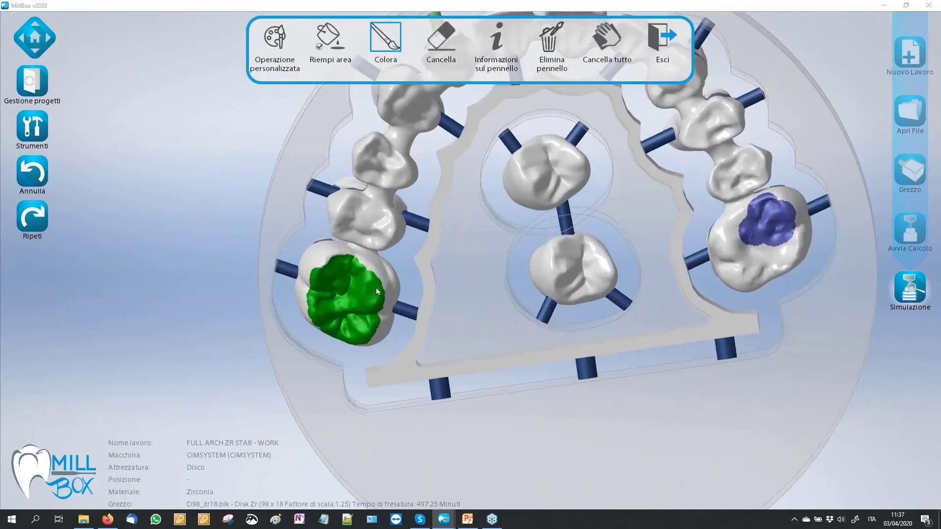
scroll(339, 301, "down", 3)
right_click_drag(339, 301, 424, 177)
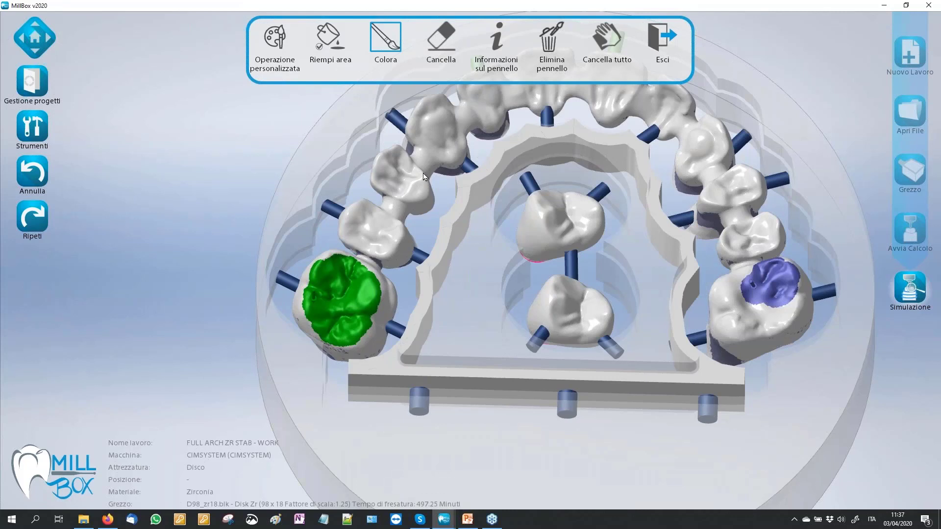
- Confirm via Informazioni sul pennello that the green tooth uses Dettagli Anatomici con Utensile 0.6 mm
left_click(496, 39)
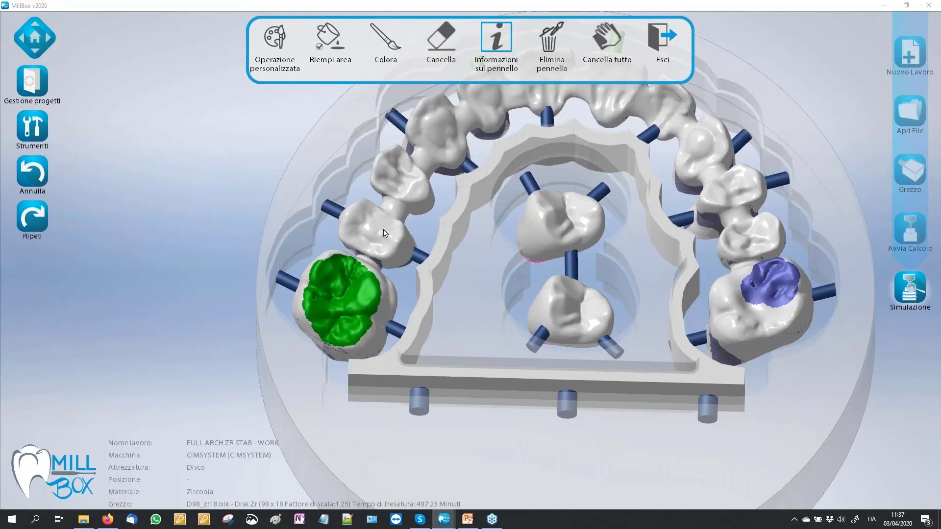
left_click(352, 275)
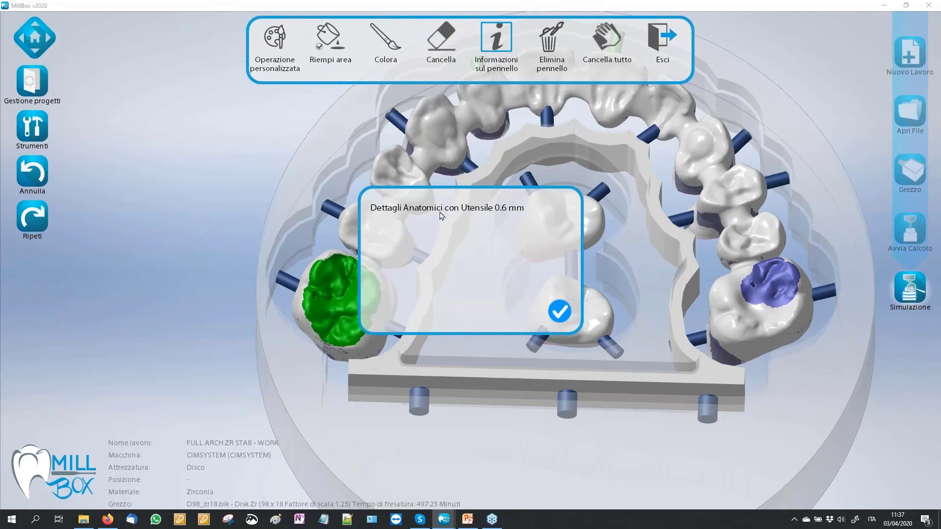
left_click(560, 311)
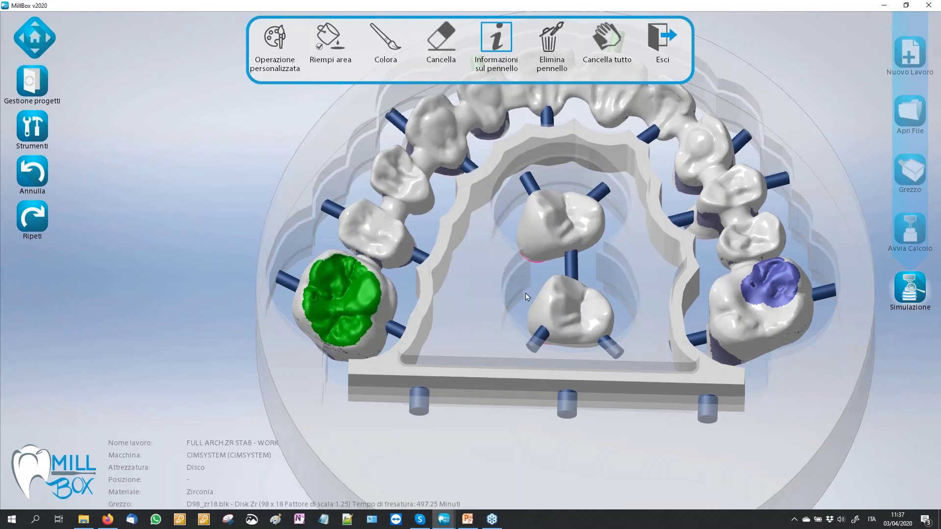
left_click(277, 53)
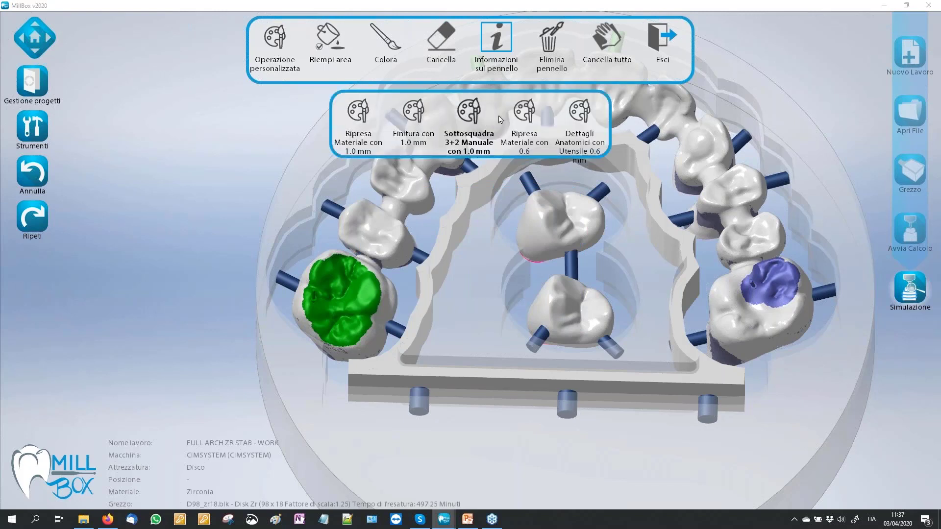
left_click(519, 117)
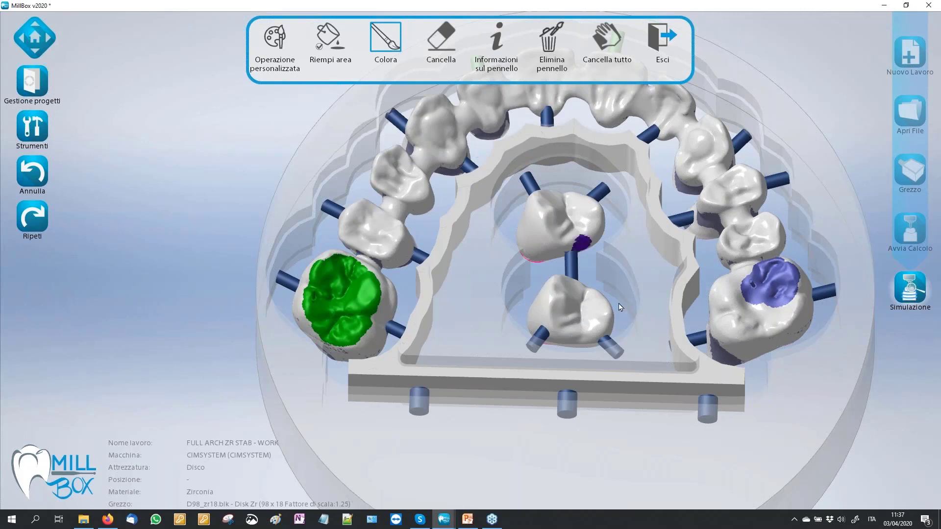
scroll(587, 315, "down", 2)
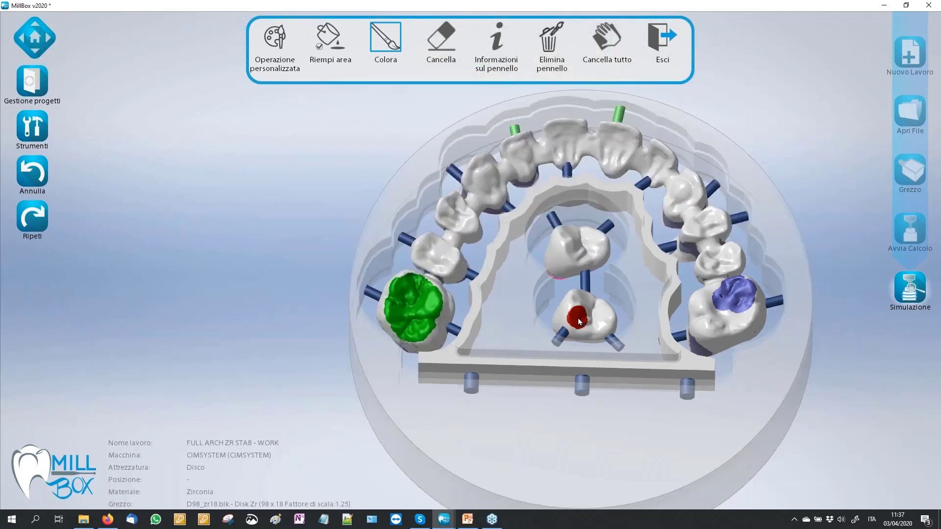
left_click_drag(578, 319, 583, 318)
scroll(598, 328, "up", 2)
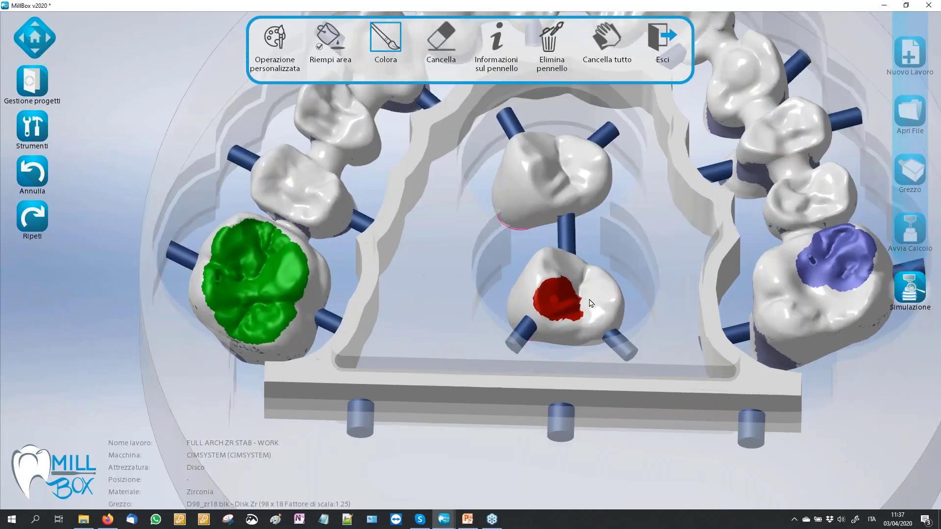
scroll(595, 309, "up", 2)
scroll(558, 287, "up", 2)
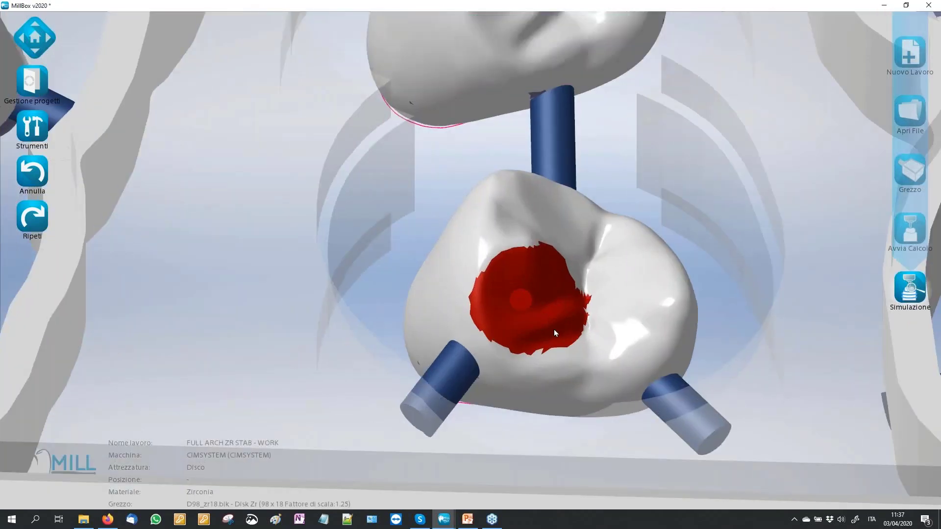
scroll(533, 308, "up", 1)
scroll(534, 309, "up", 2)
mouse_move(533, 309)
middle_mouse_down()
mouse_move(564, 327)
mouse_move(510, 302)
middle_mouse_up()
scroll(392, 279, "down", 2)
scroll(378, 271, "down", 1)
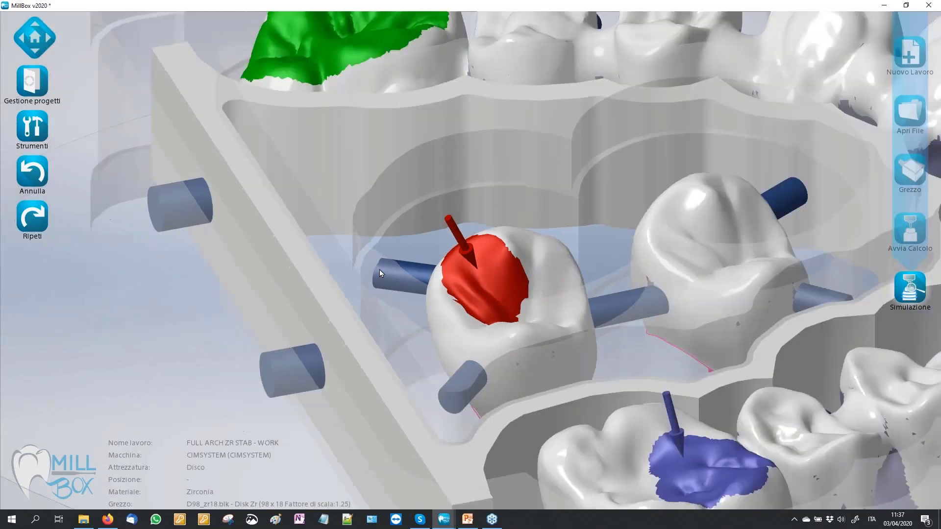
scroll(380, 268, "down", 1)
scroll(382, 264, "down", 1)
scroll(384, 263, "down", 2)
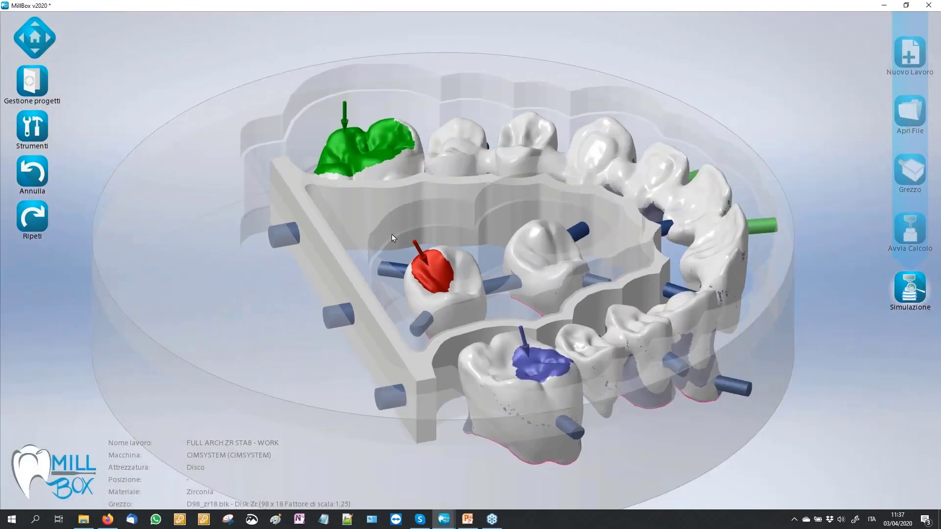
middle_click_drag(392, 236, 442, 261)
scroll(441, 262, "up", 1)
scroll(441, 264, "up", 2)
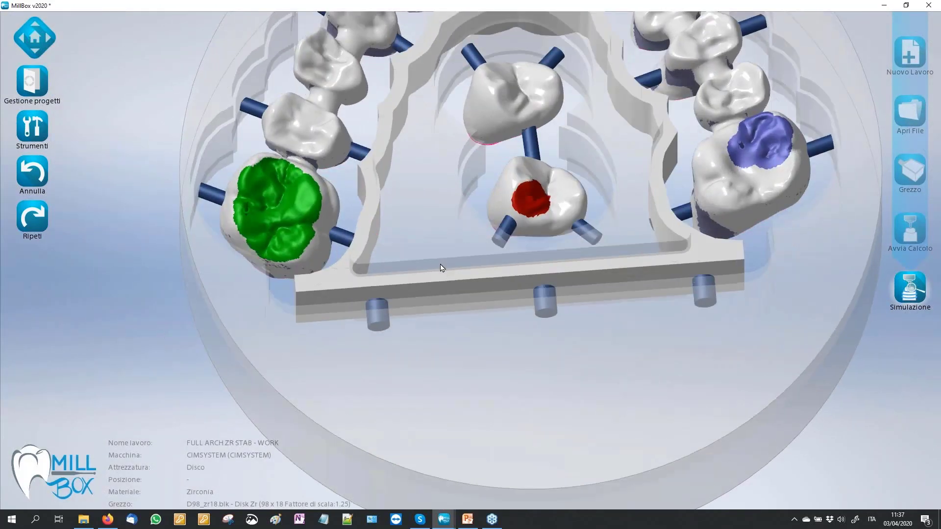
scroll(399, 325, "down", 2)
scroll(373, 325, "down", 2)
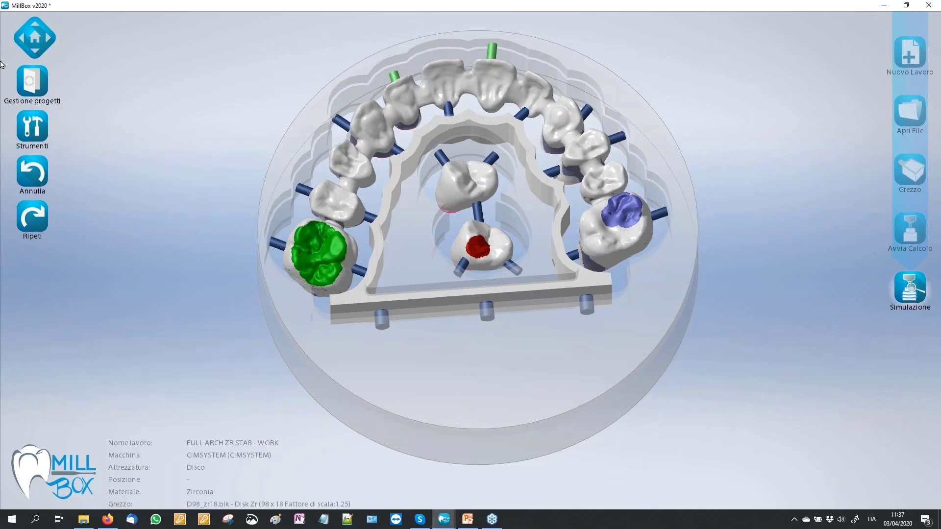
- Open and close project management, then open the Stabilizzatore settings to view the shapes
left_click(32, 80)
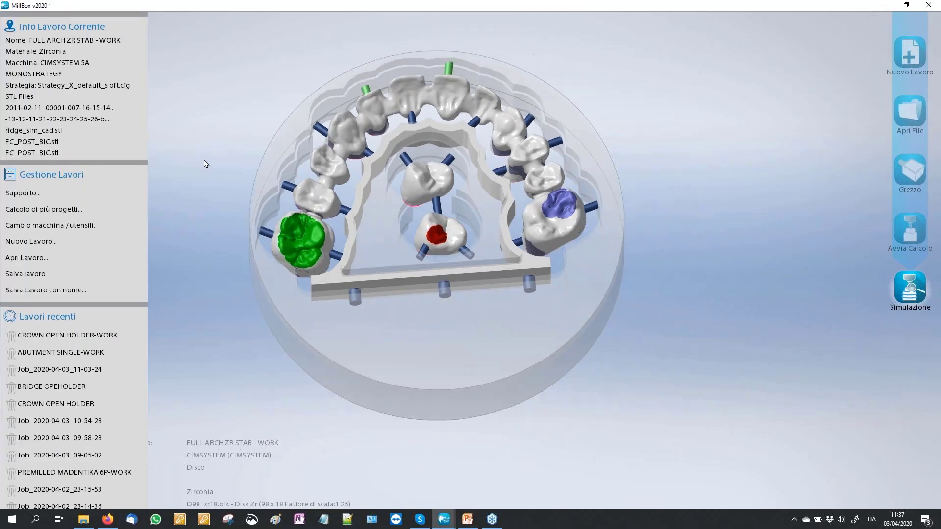
left_click(202, 159)
left_click(32, 126)
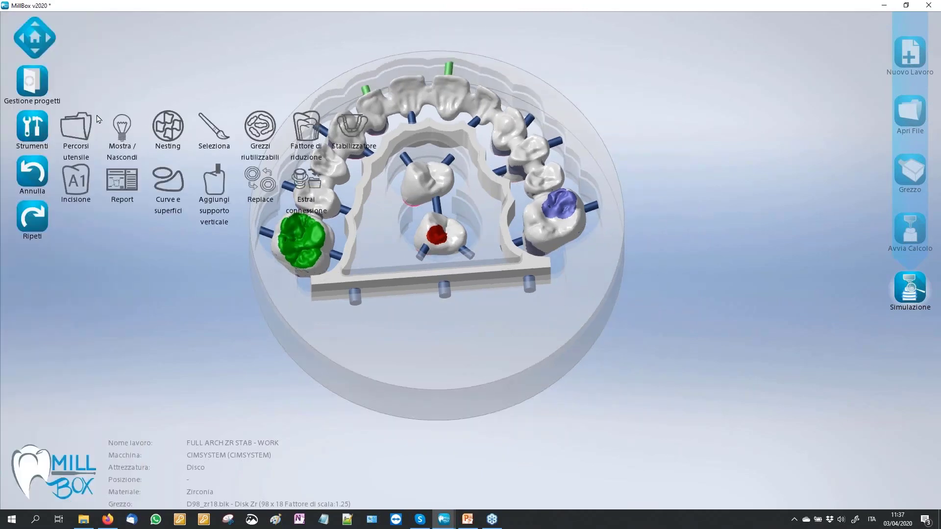
left_click(354, 130)
left_click(363, 133)
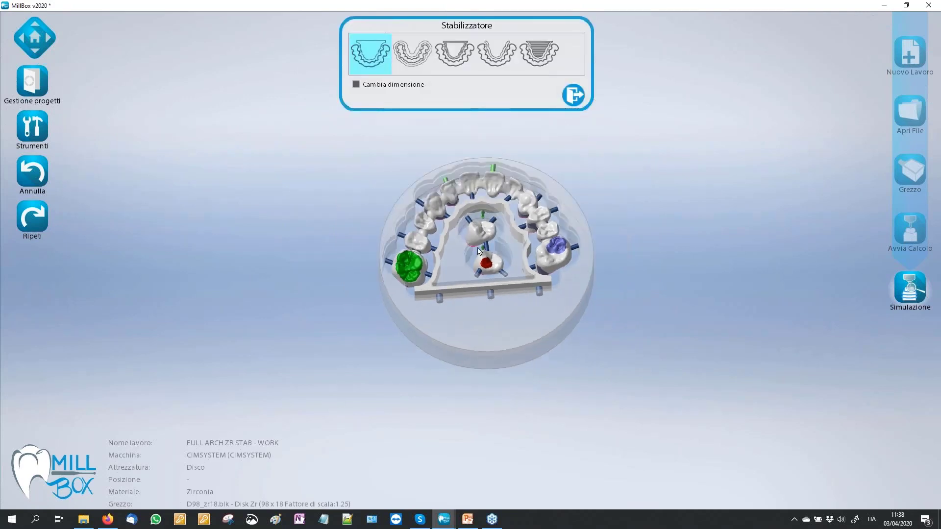
- Zoom and tilt down onto the arch, then close the stabiliser settings and restore the tool set
scroll(480, 251, "up", 1)
scroll(480, 251, "up", 1)
scroll(480, 251, "up", 1)
scroll(416, 231, "up", 1)
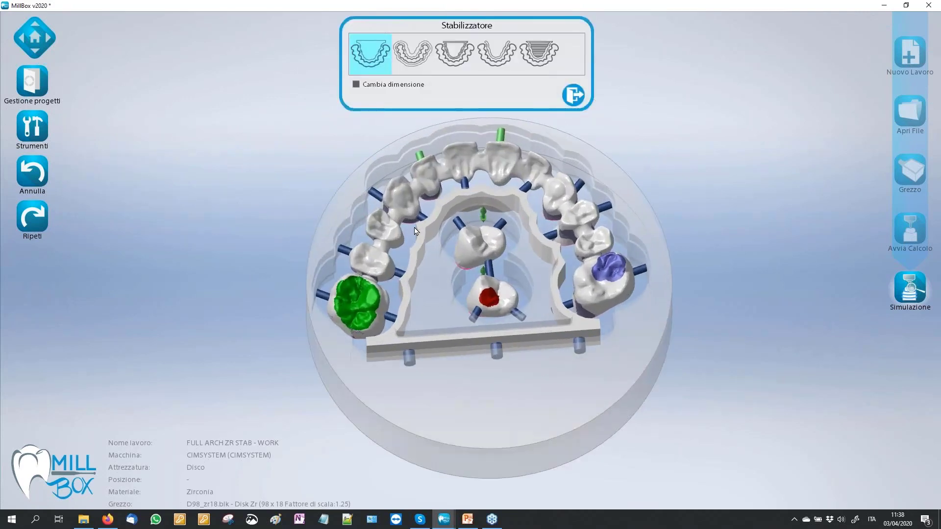
left_click_drag(225, 131, 227, 146)
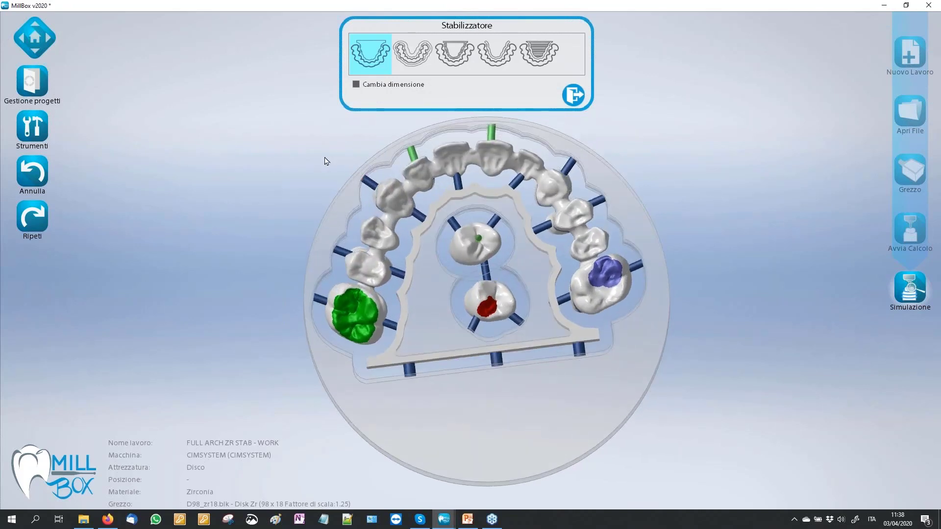
left_click(574, 99)
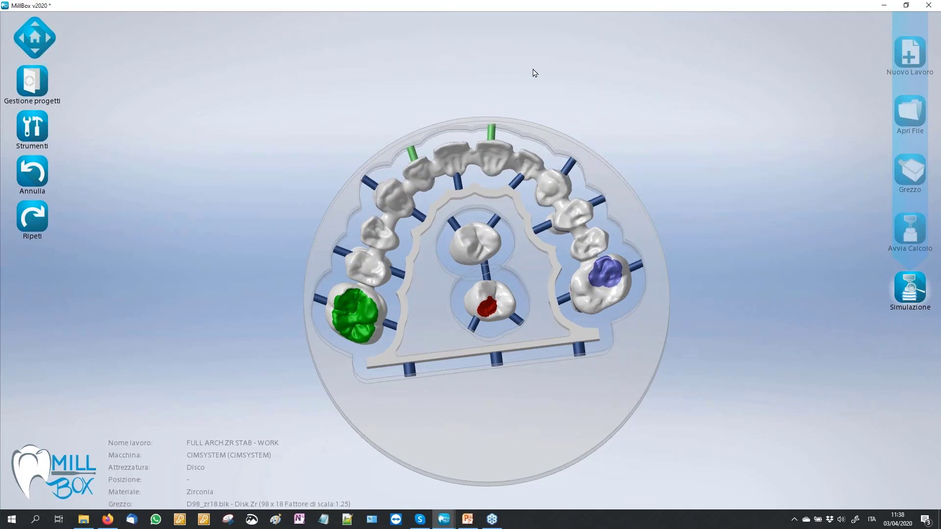
left_click(43, 121)
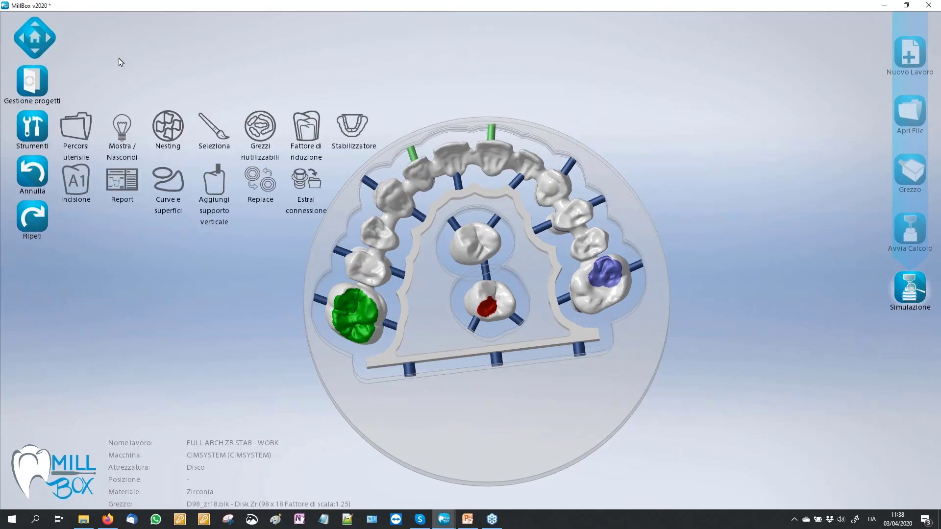
- Load FULL ARCH ZR STAB.MBP from the FULL ARCH ZR STAB project folder
left_click(38, 82)
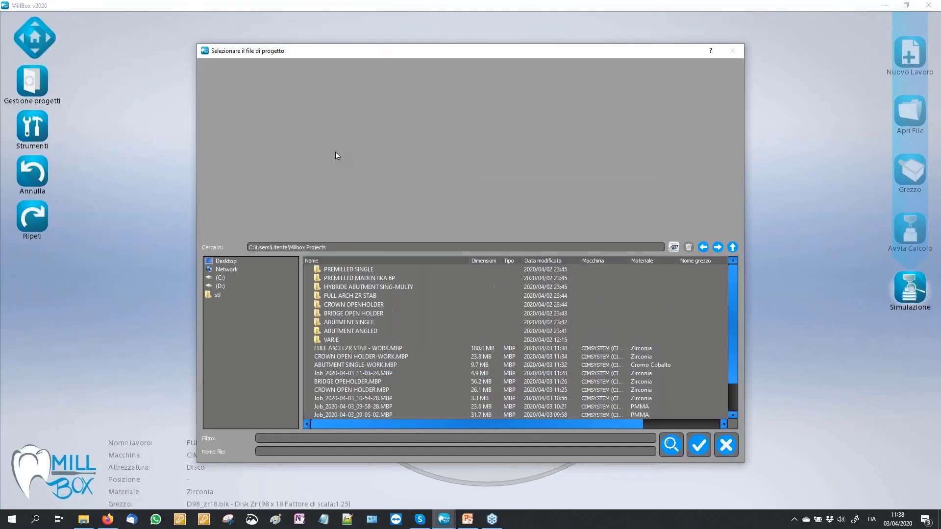
double_click(387, 297)
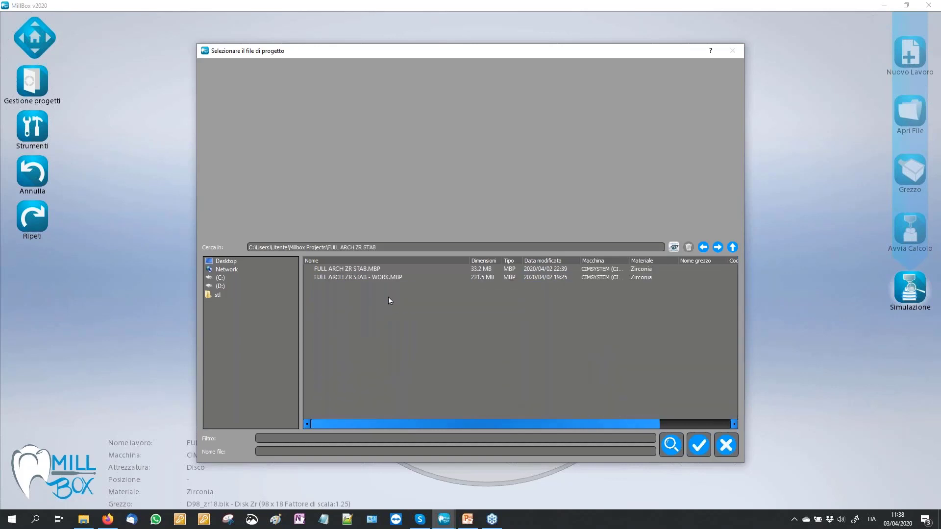
left_click(376, 272)
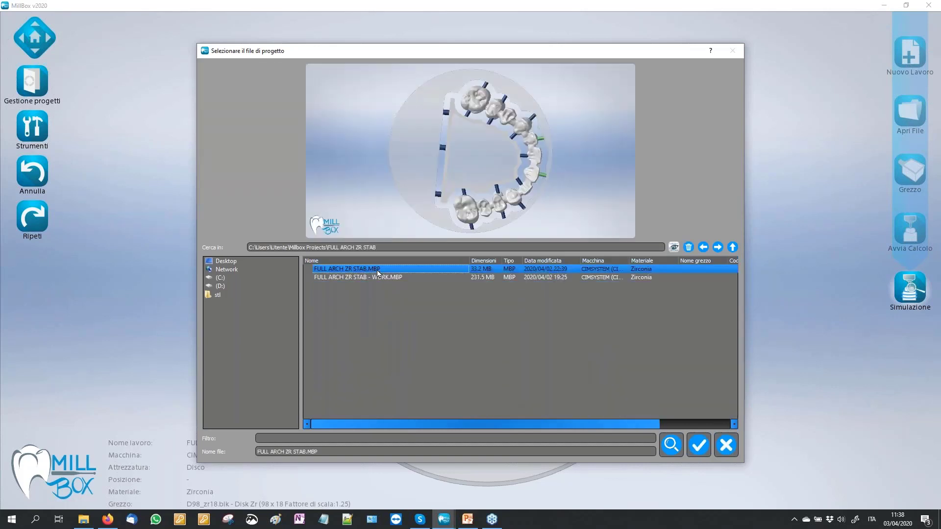
double_click(413, 280)
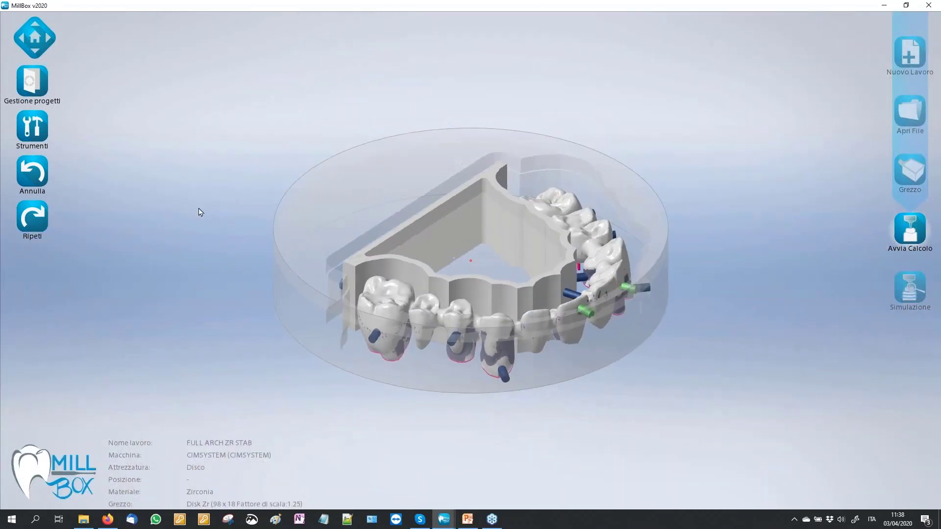
- Switch the arch's stabiliser to the third type with height -4 and thickness 1.5
left_click(32, 126)
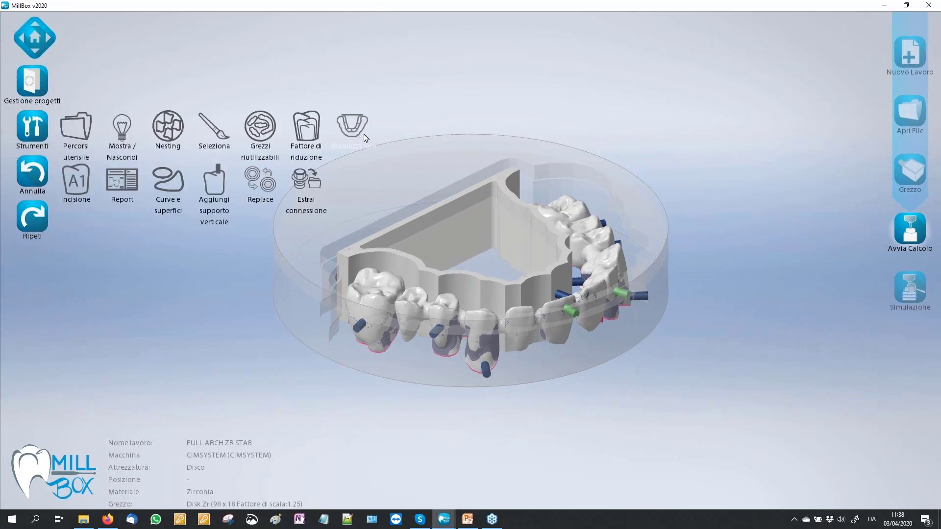
left_click(352, 122)
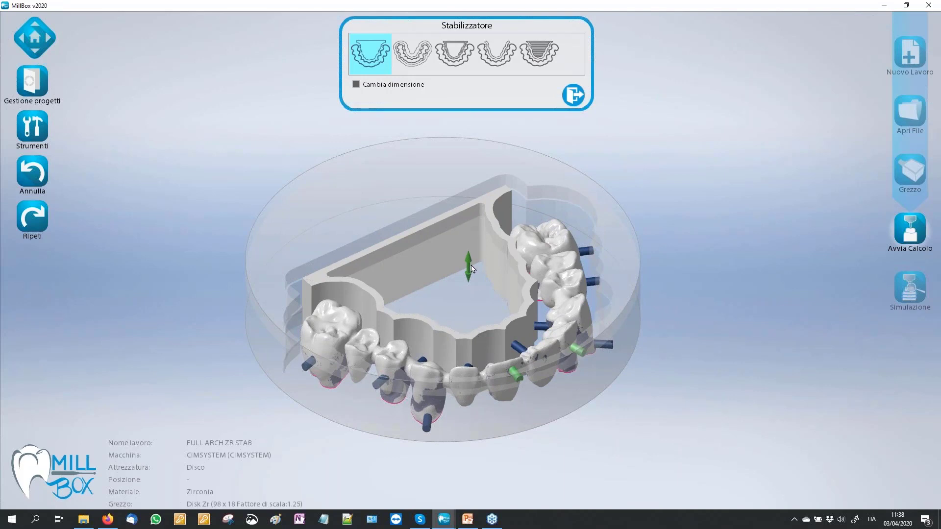
left_click(461, 57)
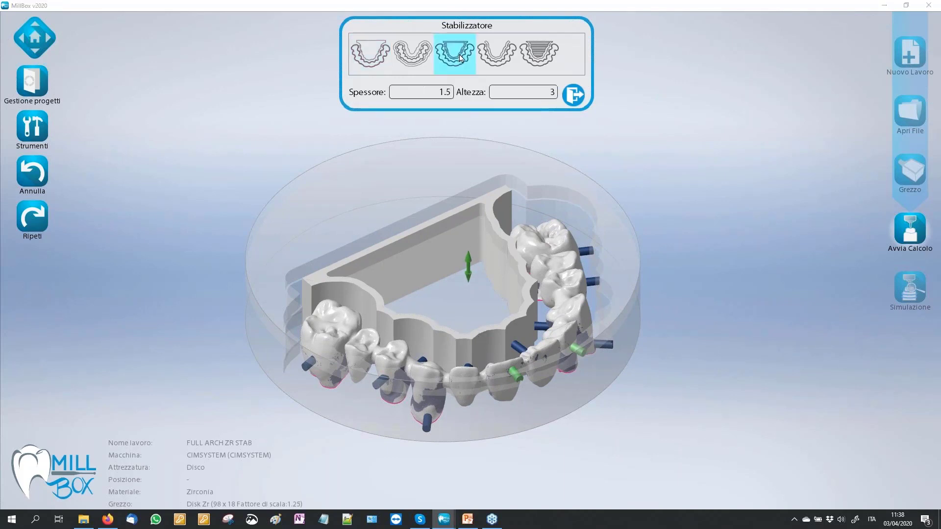
left_click(542, 90)
type("-4")
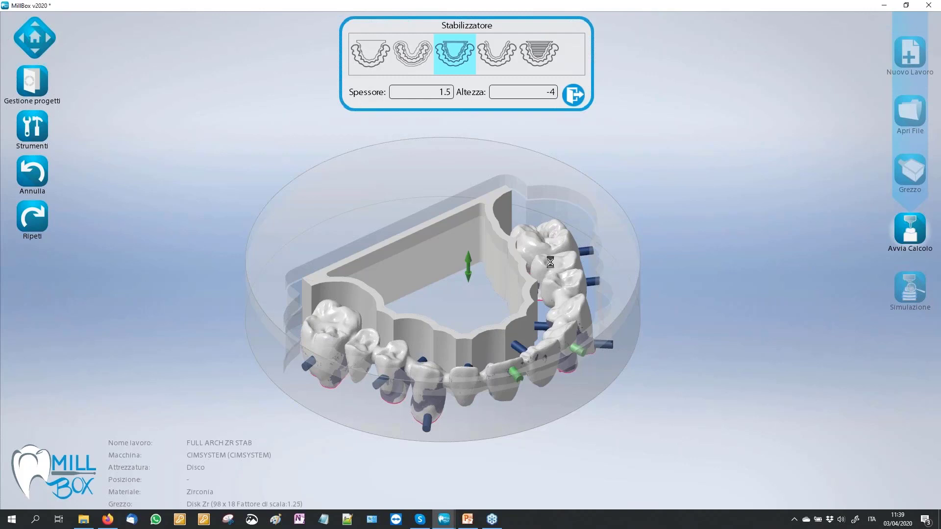
left_click(325, 294)
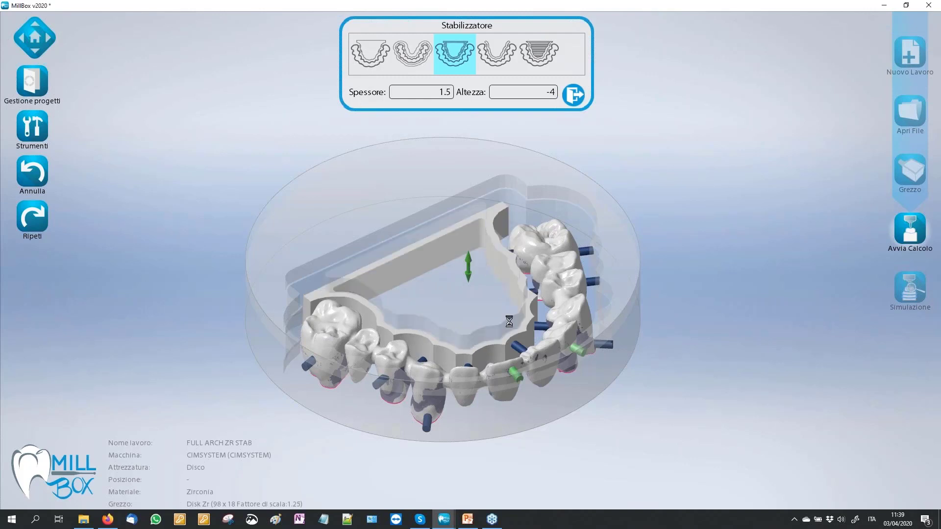
- Orbit and zoom around the arch and disc to inspect the lowered stabiliser
mouse_move(181, 252)
middle_mouse_down()
mouse_move(191, 252)
mouse_move(191, 221)
mouse_move(229, 221)
mouse_move(231, 233)
middle_mouse_up()
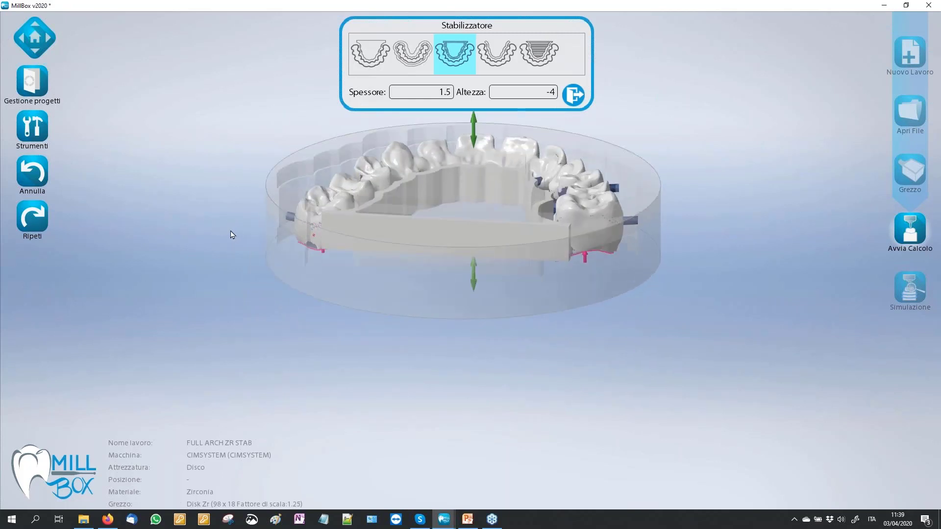
scroll(466, 117, "up", 1)
scroll(506, 114, "up", 1)
scroll(530, 98, "up", 1)
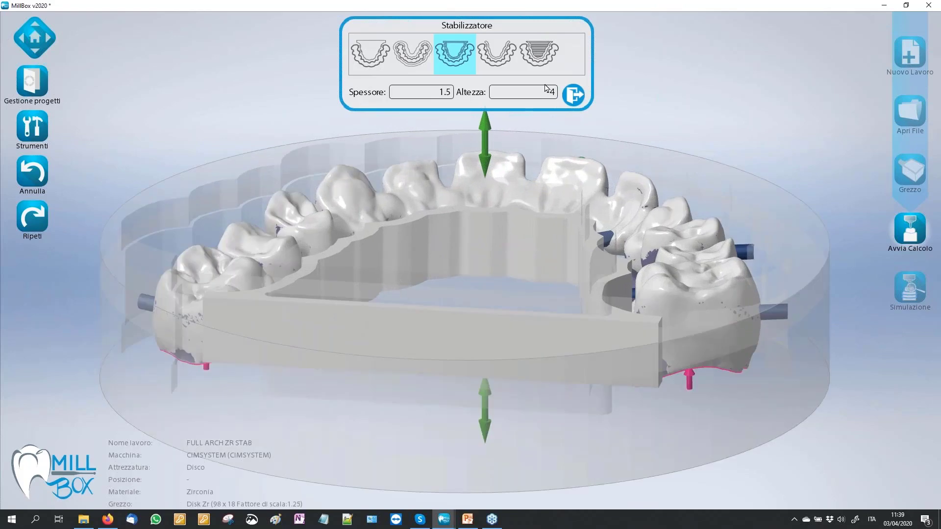
middle_click_drag(386, 224, 369, 100)
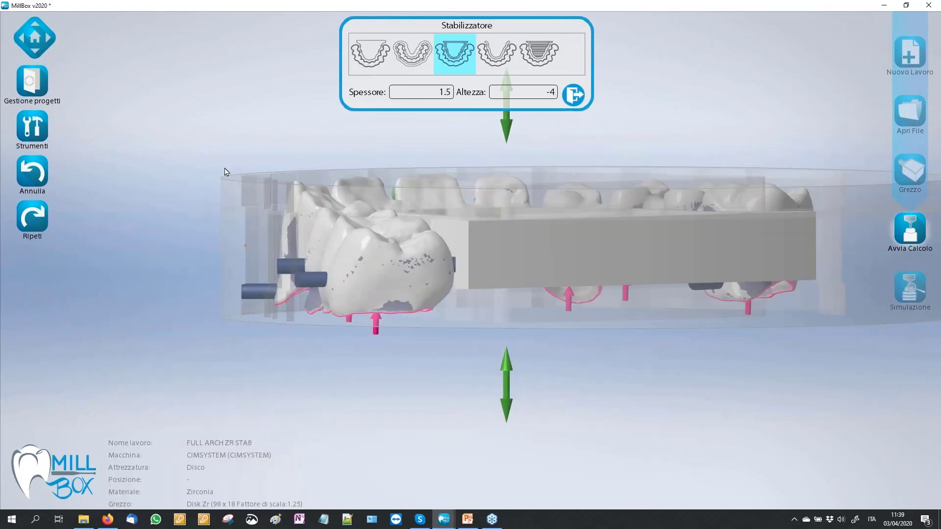
mouse_move(227, 171)
middle_mouse_down()
mouse_move(212, 177)
mouse_move(246, 352)
middle_mouse_up()
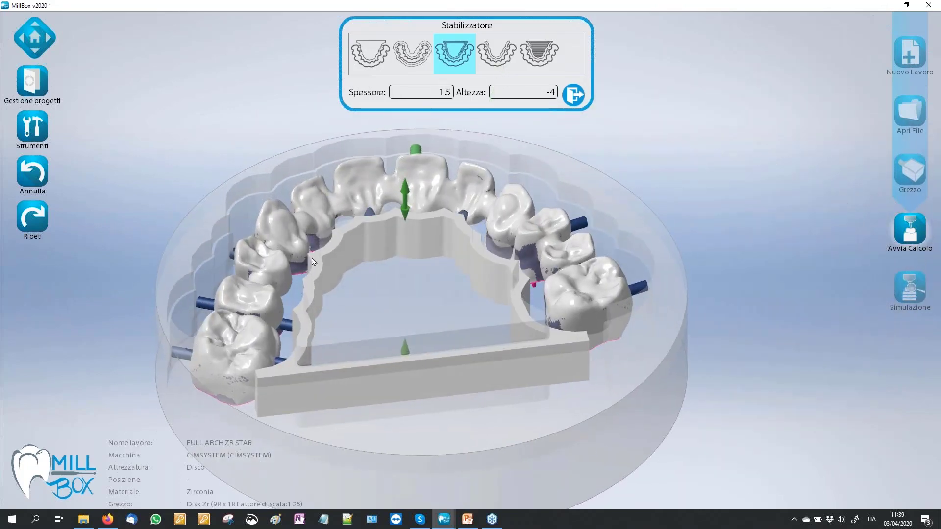
scroll(314, 262, "down", 2)
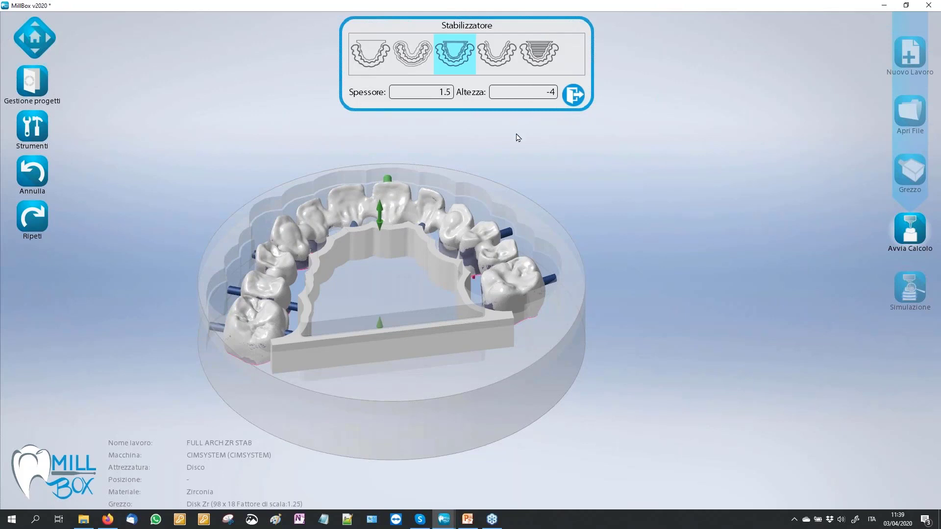
right_click_drag(411, 149, 414, 221)
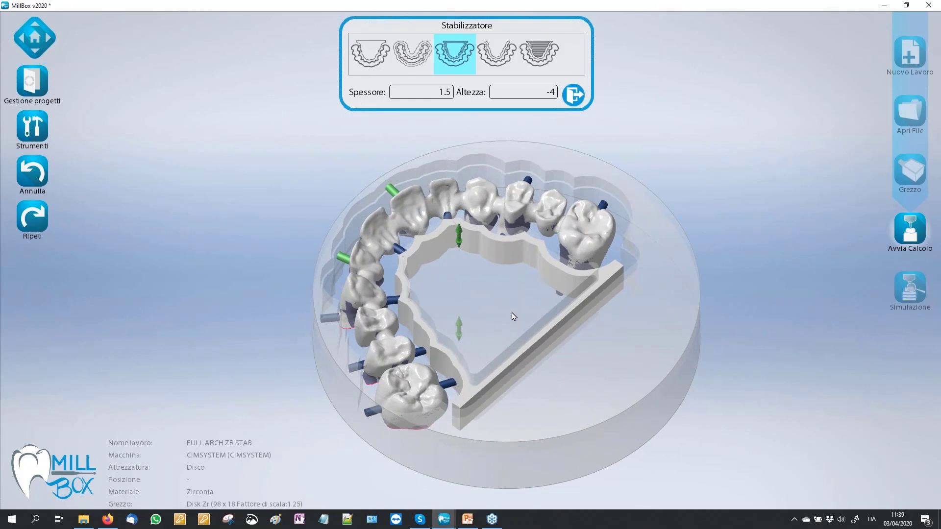
left_click(367, 59)
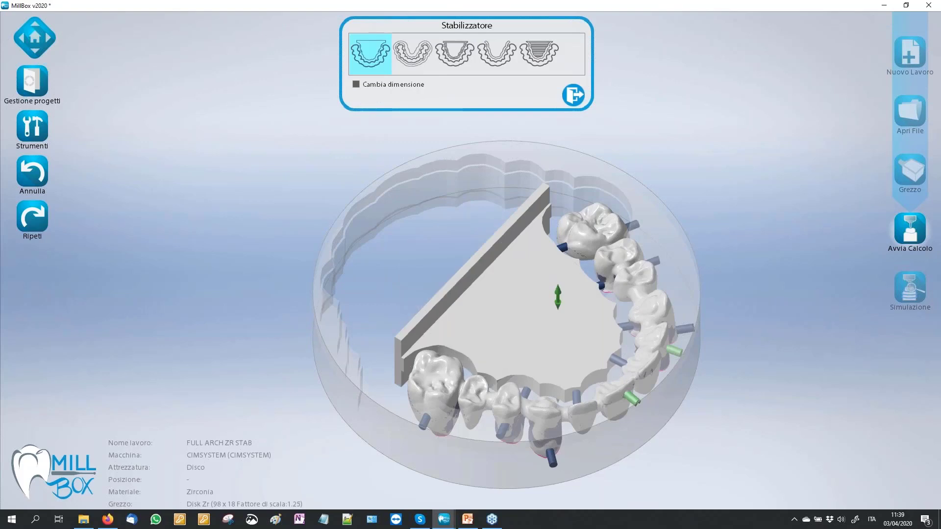
middle_click_drag(288, 160, 280, 143)
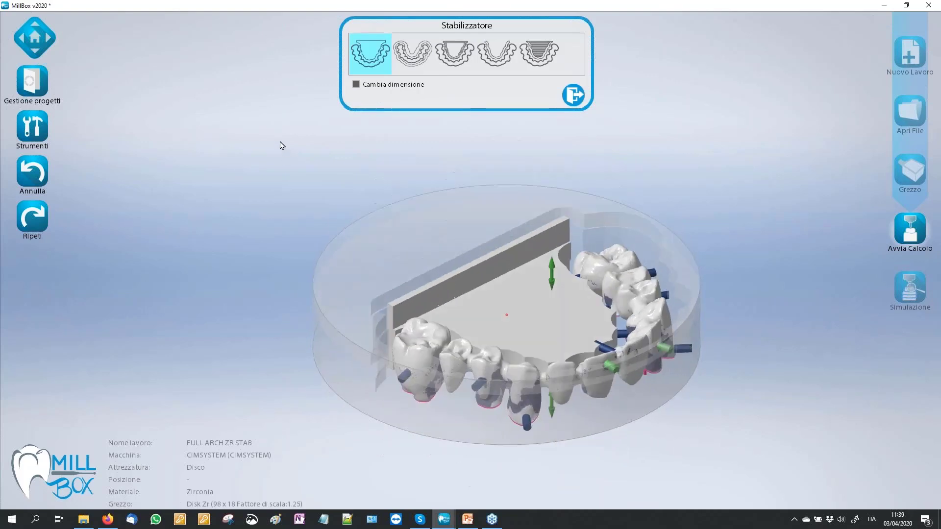
left_click(551, 265)
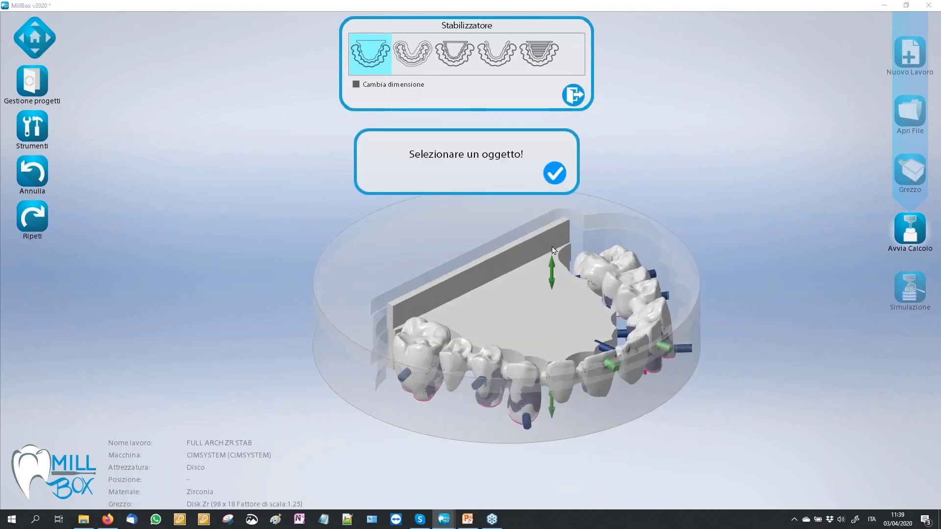
left_click(556, 173)
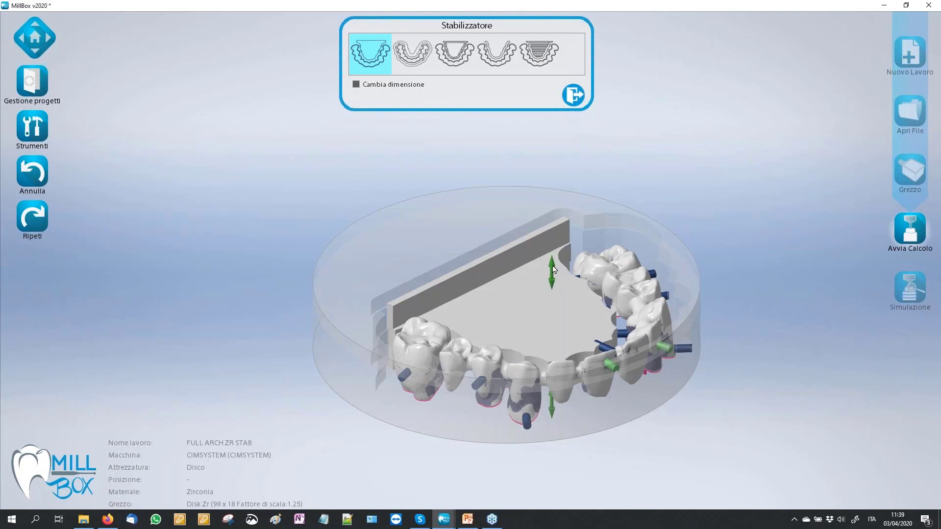
mouse_move(553, 270)
left_mouse_down()
mouse_move(553, 247)
mouse_move(551, 275)
left_mouse_up()
mouse_move(210, 225)
middle_mouse_down()
mouse_move(250, 206)
mouse_move(279, 219)
mouse_move(313, 259)
middle_mouse_up()
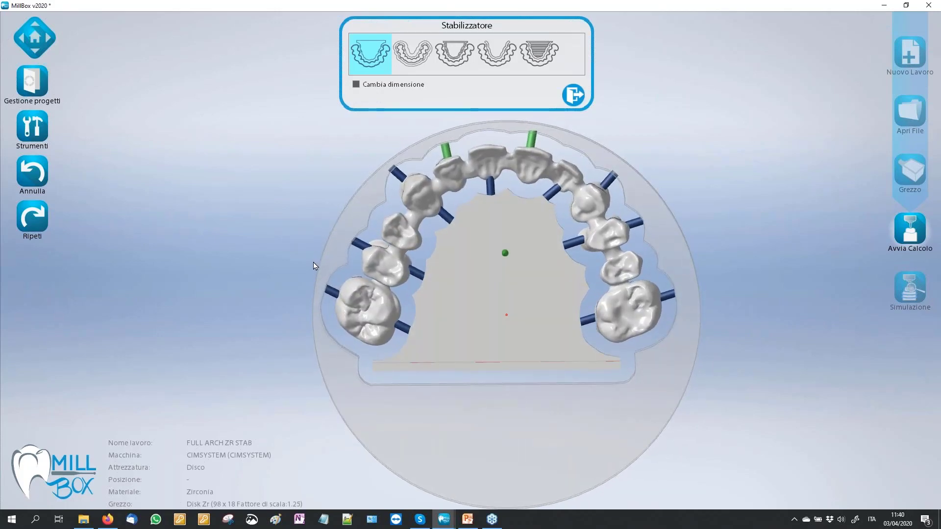
mouse_move(315, 265)
middle_mouse_down()
mouse_move(285, 264)
mouse_move(241, 201)
mouse_move(649, 290)
mouse_move(443, 189)
middle_mouse_up()
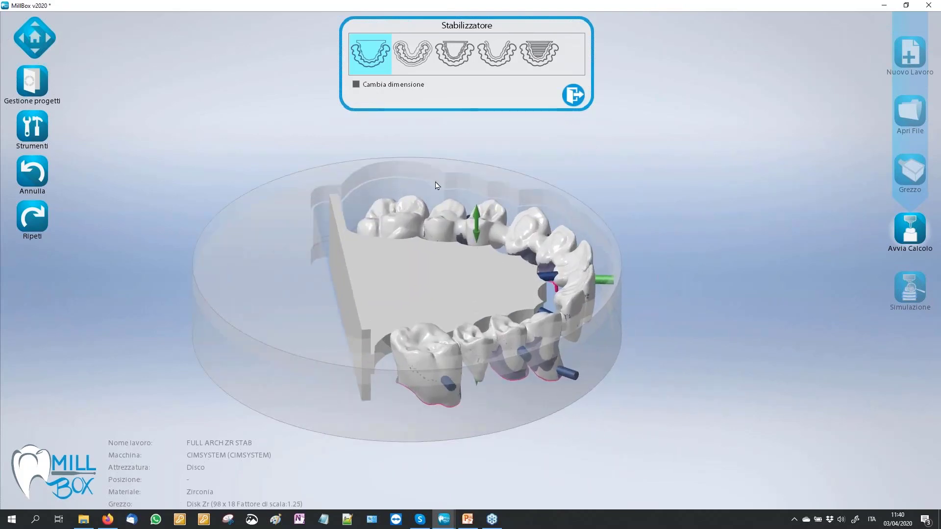
scroll(466, 206, "up", 2)
scroll(494, 233, "up", 2)
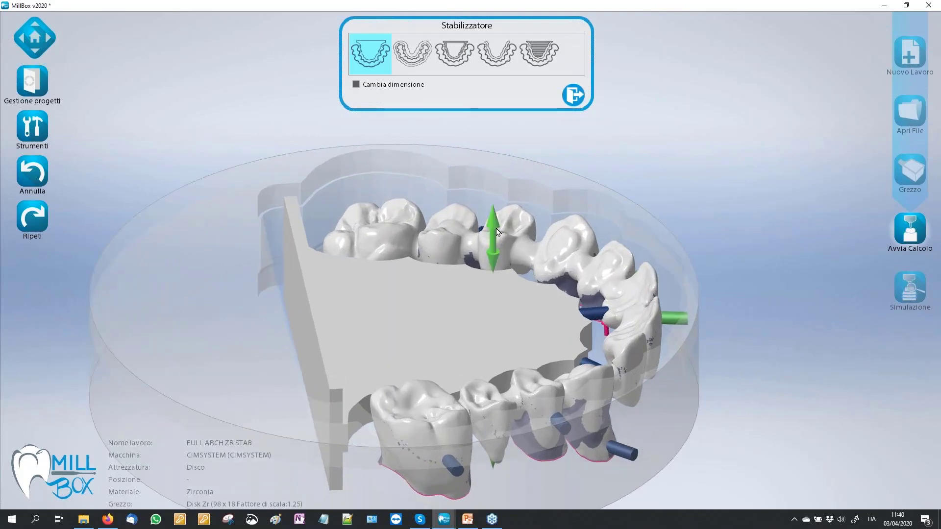
left_click_drag(493, 233, 495, 239)
mouse_move(496, 238)
right_mouse_down()
mouse_move(622, 147)
mouse_move(559, 155)
mouse_move(578, 143)
mouse_move(586, 151)
mouse_move(431, 180)
right_mouse_up()
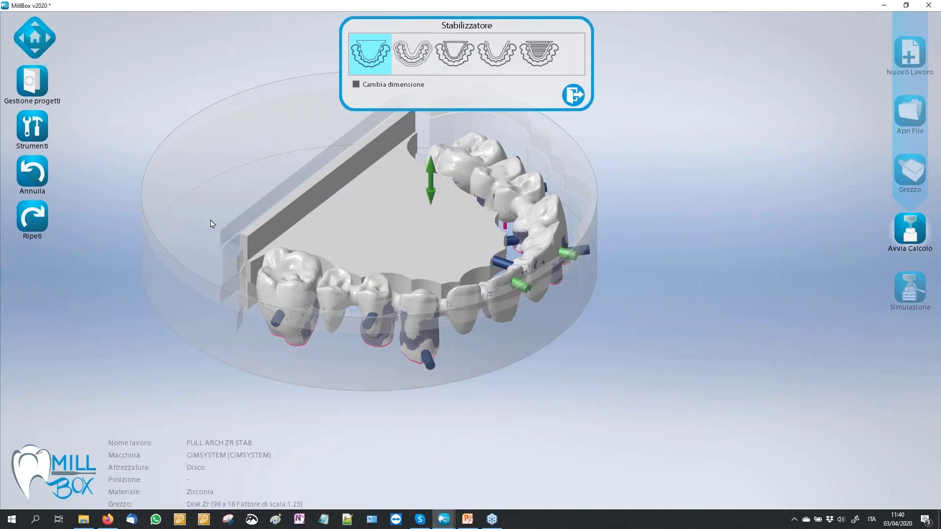
scroll(210, 223, "down", 2)
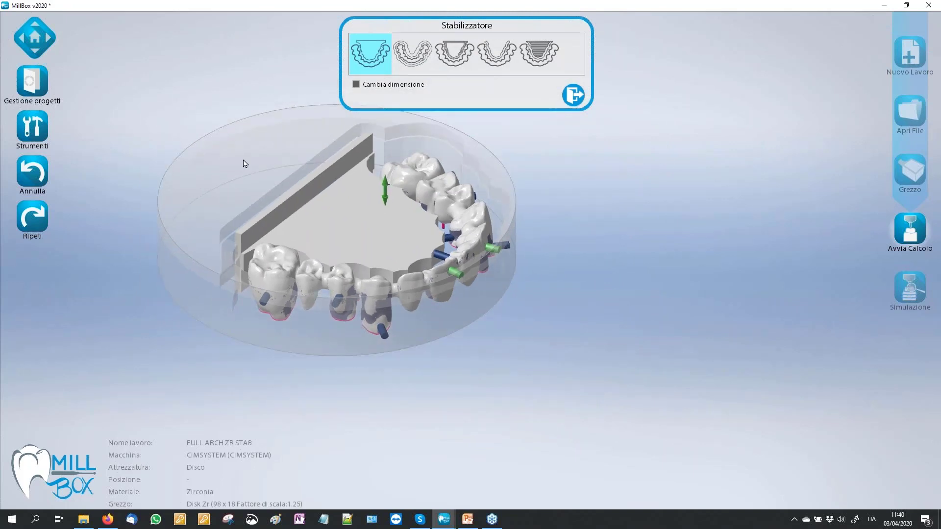
scroll(147, 90, "up", 1)
scroll(149, 93, "up", 1)
scroll(625, 171, "up", 1)
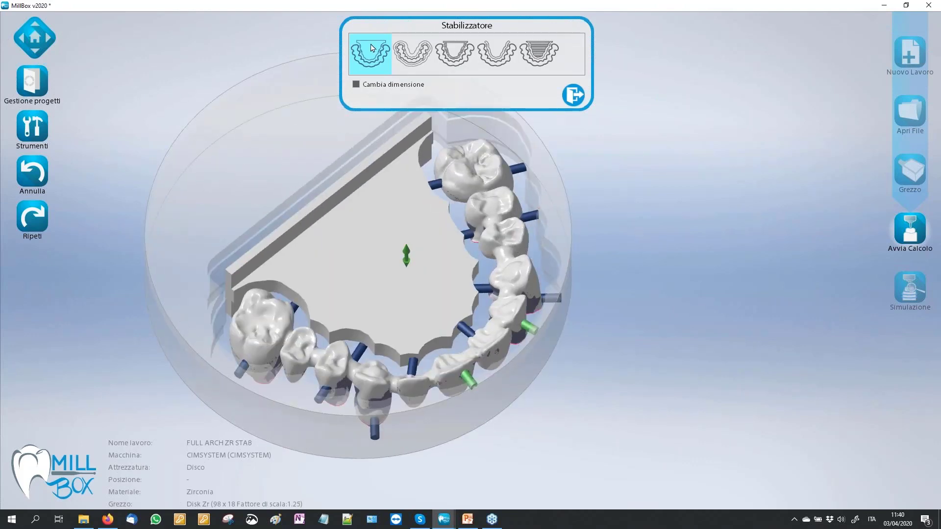
- Switch to the ring stabiliser, 1.5 thick and 1 high, and select the full-arch bridge
left_click(417, 64)
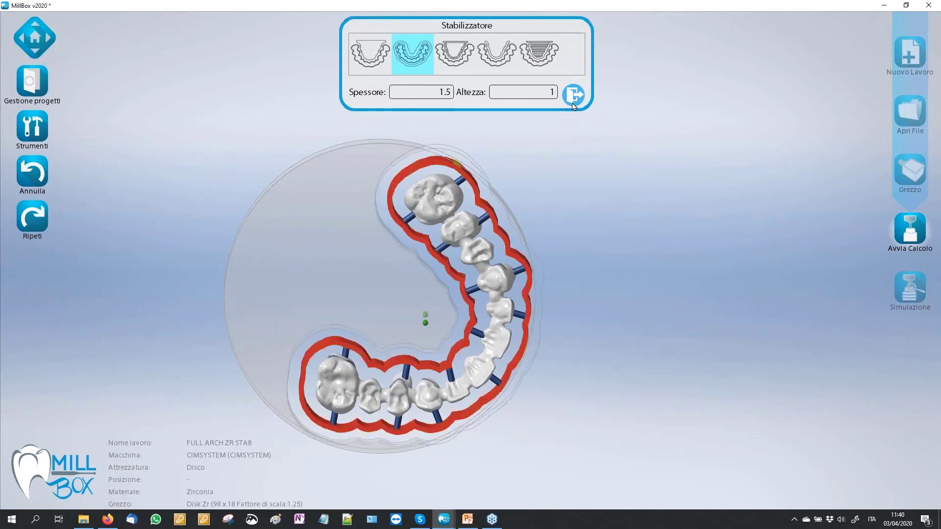
left_click(475, 284)
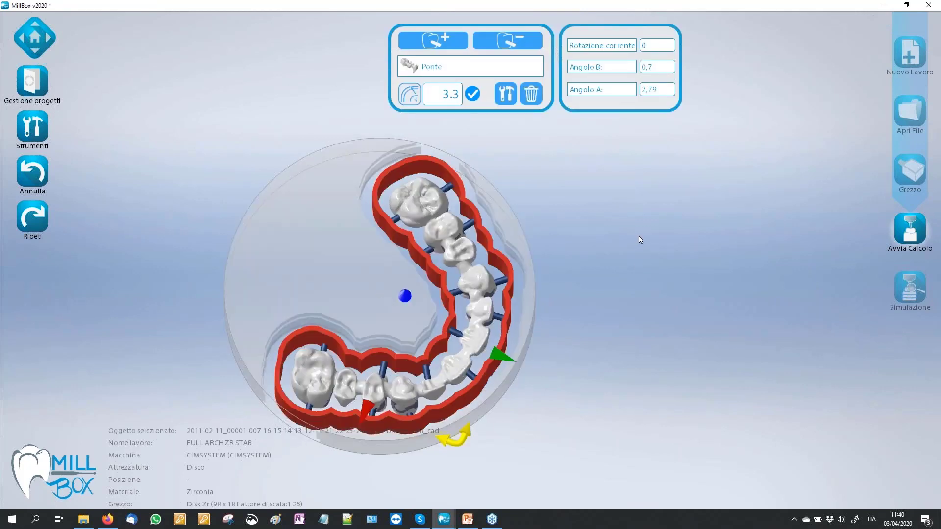
scroll(294, 221, "down", 1)
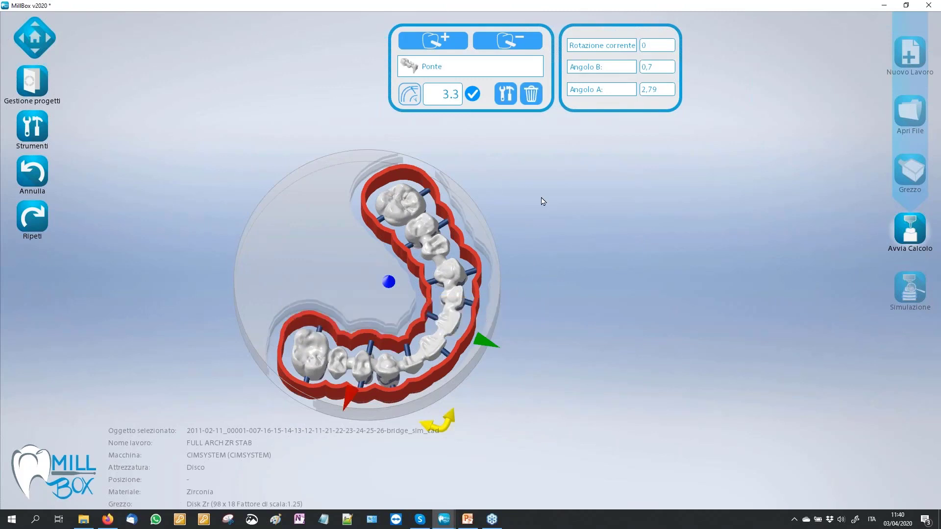
left_click(27, 132)
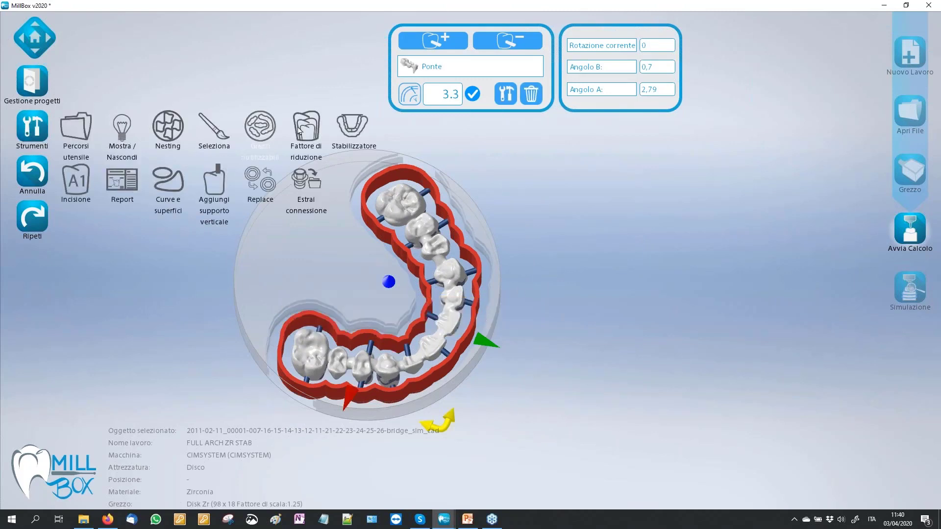
- Set the bridge's stabiliser to the fourth type, 1.5 thick and 3 high
left_click(344, 125)
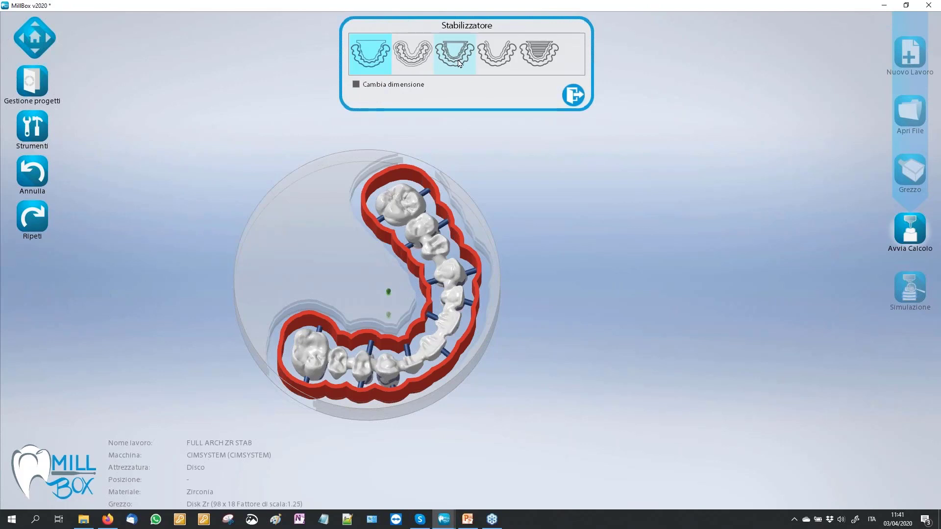
left_click(499, 63)
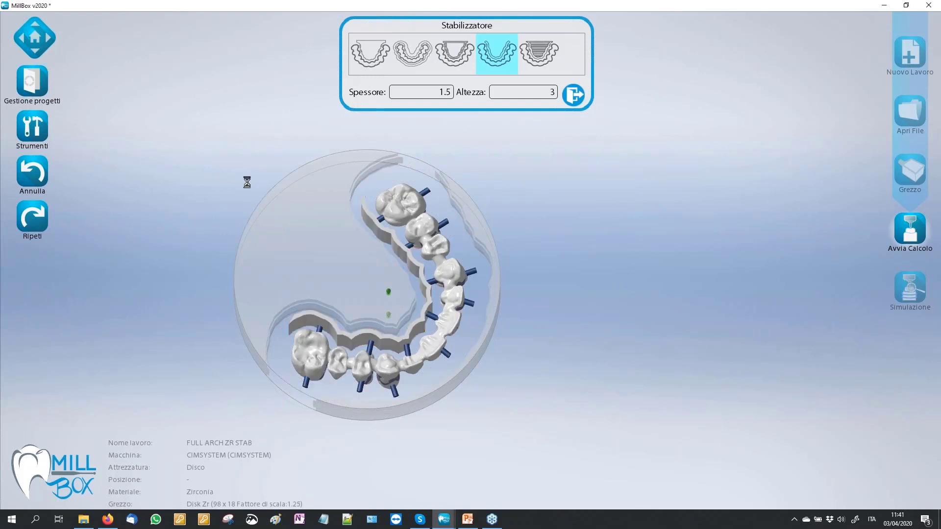
right_click_drag(199, 238, 618, 241)
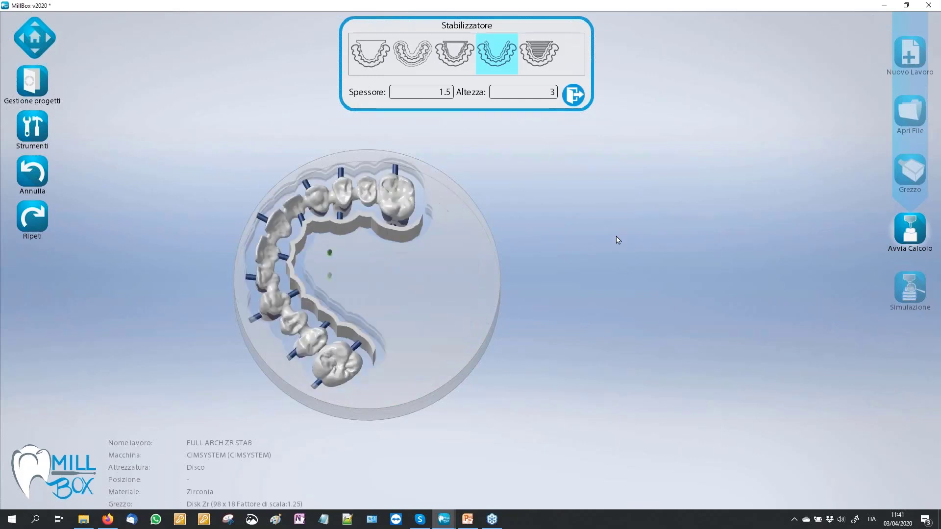
mouse_move(519, 244)
right_mouse_down()
mouse_move(471, 251)
mouse_move(365, 149)
right_mouse_up()
- Zoom and orbit around the disc to inspect the stabiliser band along the arch
scroll(369, 228, "up", 2)
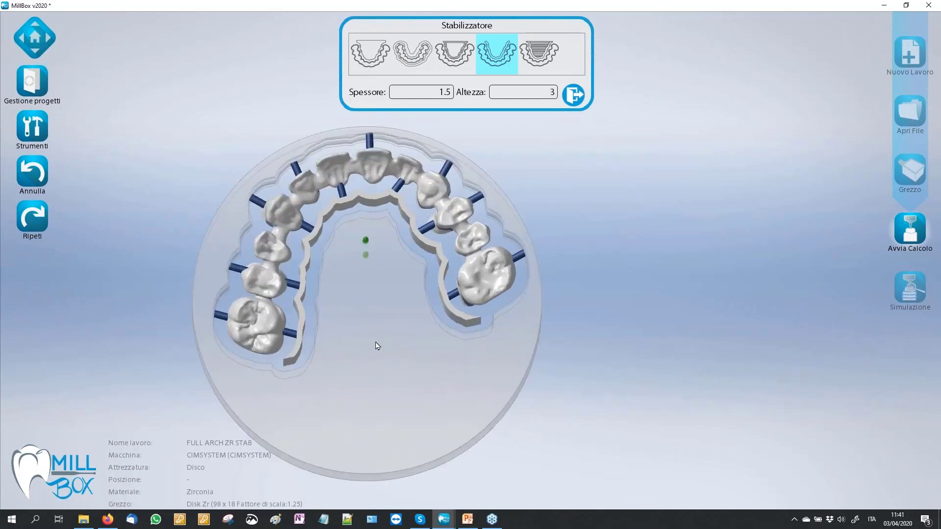
mouse_move(400, 343)
right_mouse_down()
mouse_move(391, 347)
mouse_move(401, 349)
right_mouse_up()
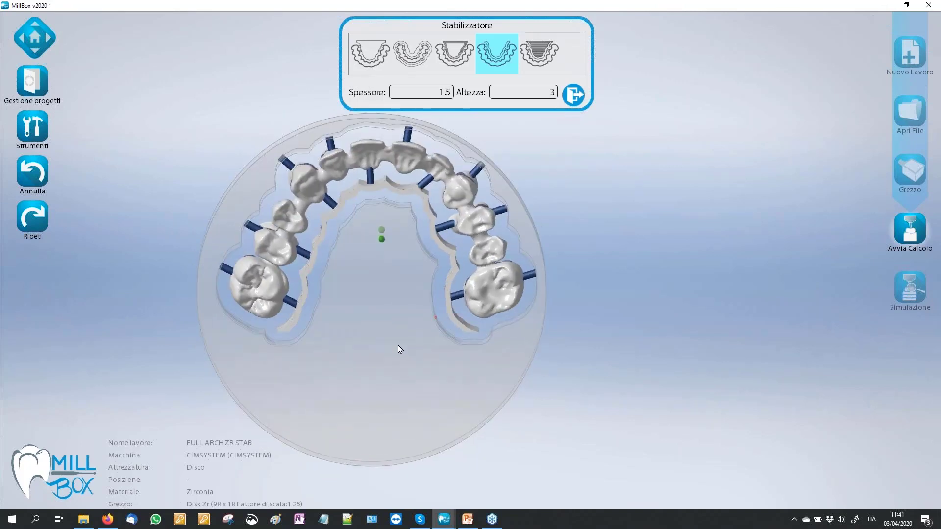
scroll(370, 316, "up", 1)
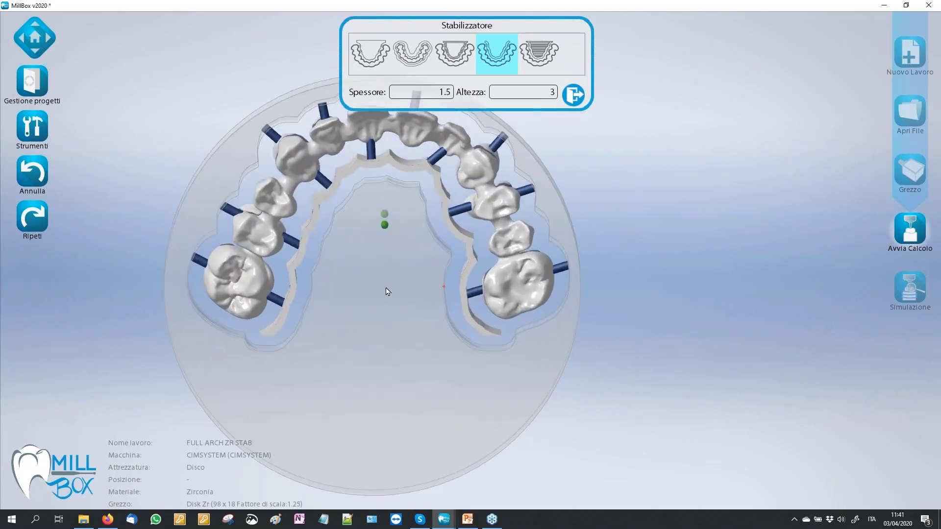
right_click_drag(388, 292, 305, 322)
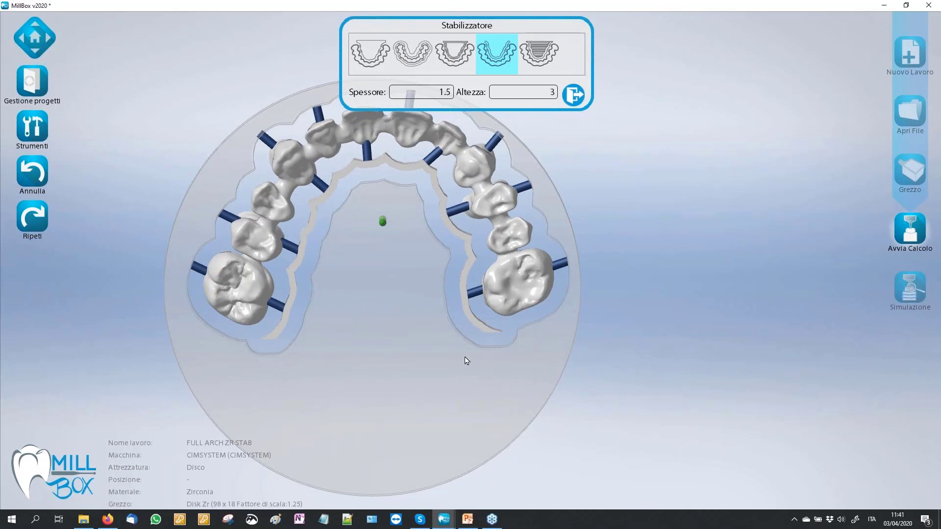
right_click_drag(679, 319, 329, 311)
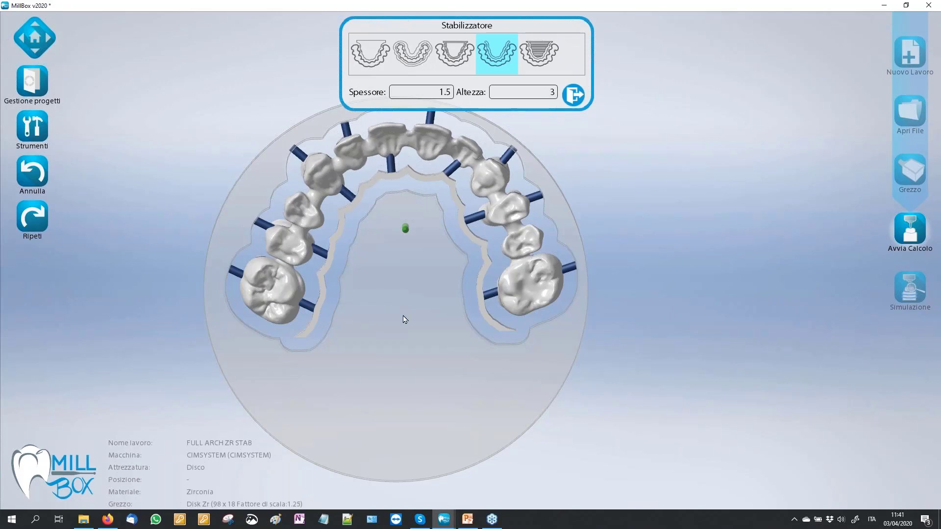
scroll(418, 336, "down", 2)
scroll(415, 332, "down", 1)
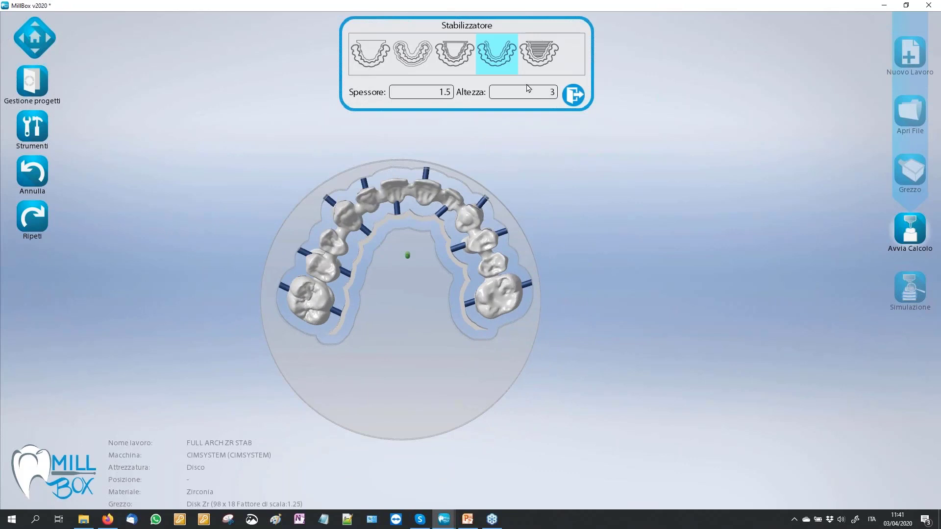
- Give the bridge the fifth stabilizer type and set its Altezza to -5
left_click(531, 52)
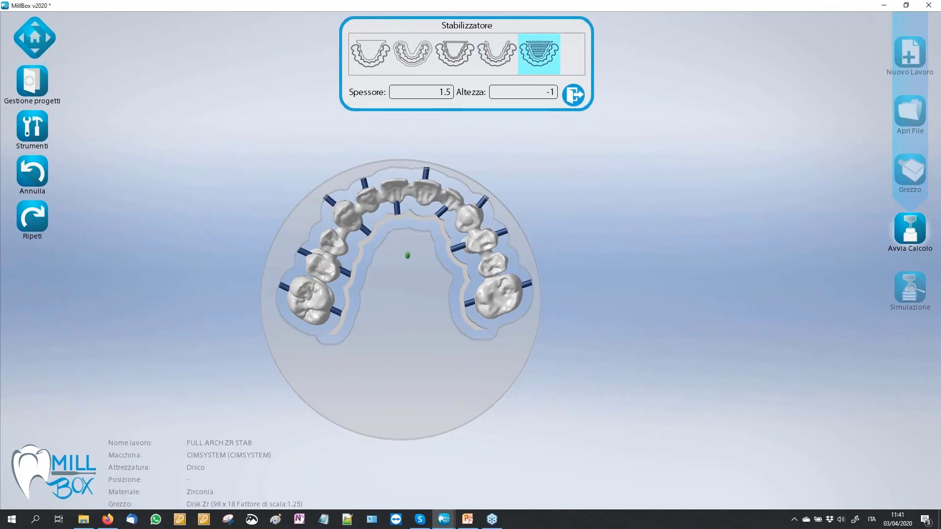
left_click_drag(294, 407, 263, 153)
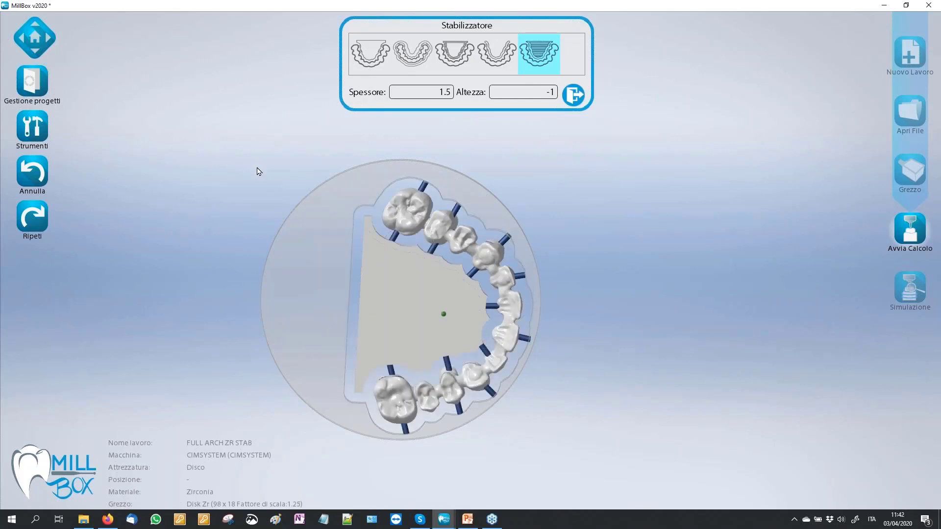
middle_click_drag(243, 221, 231, 177)
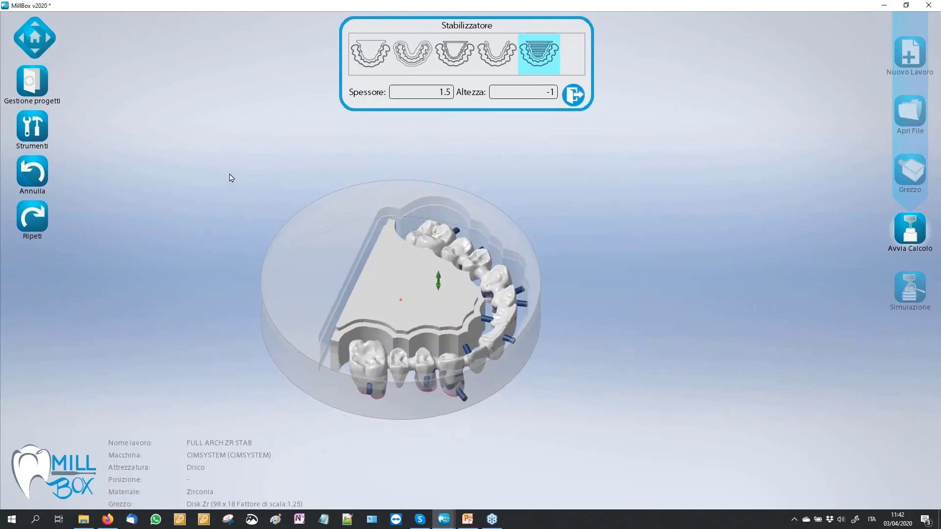
double_click(551, 92)
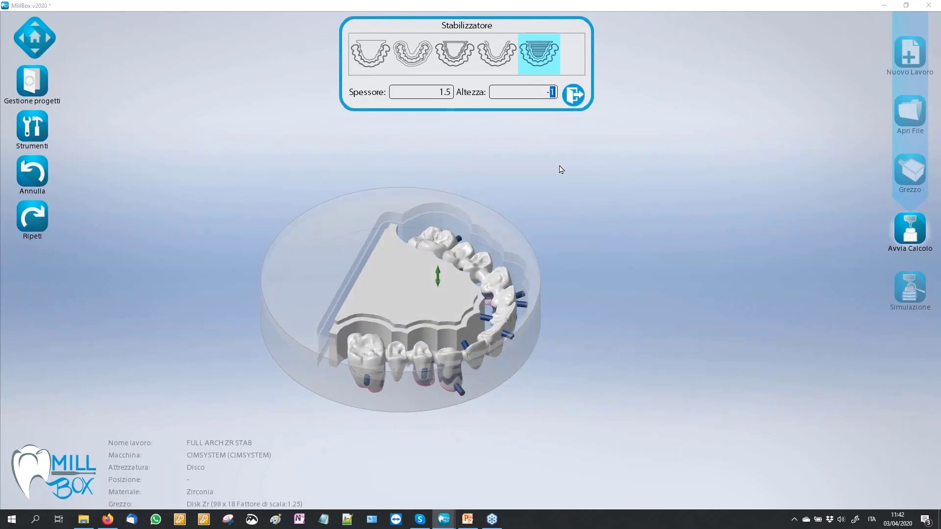
type("-")
- Orbit and zoom to inspect the new stabilizer, then close the stabilizer settings
middle_click_drag(501, 296, 527, 297)
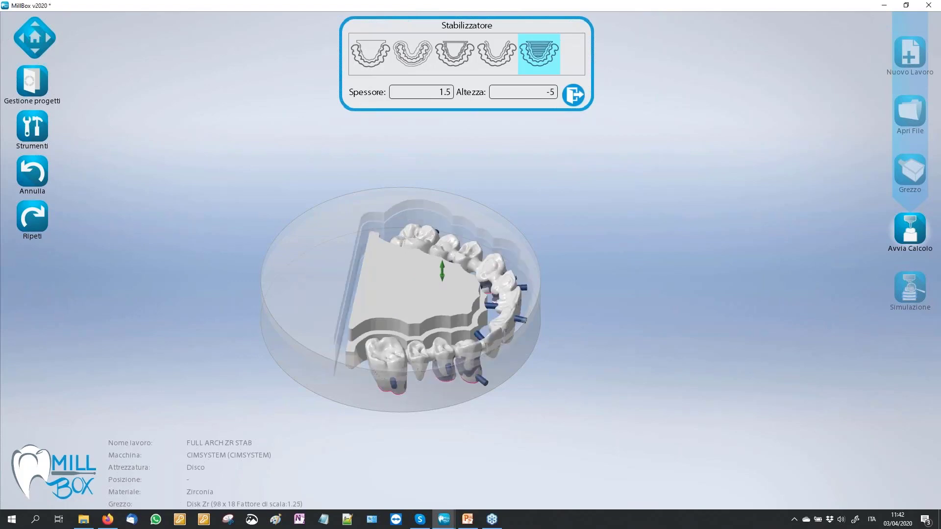
scroll(496, 294, "up", 2)
scroll(471, 280, "up", 3)
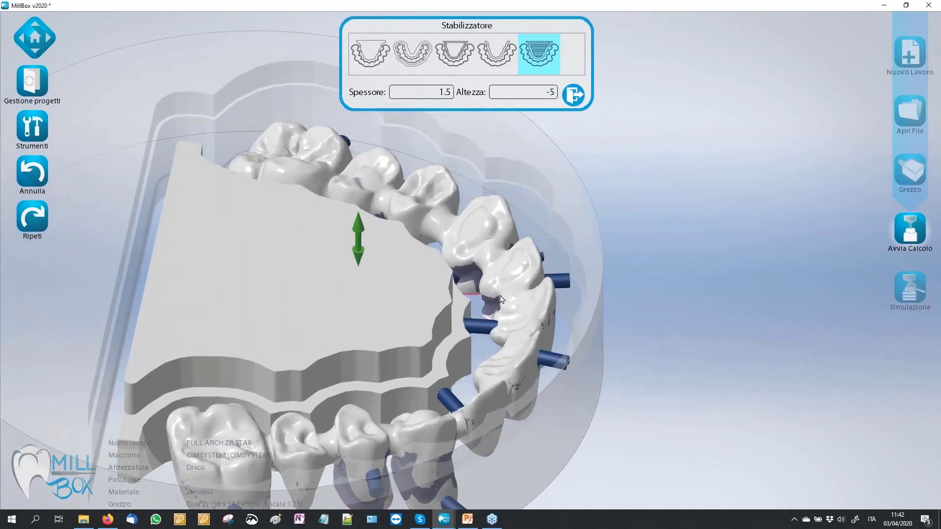
scroll(450, 262, "up", 3)
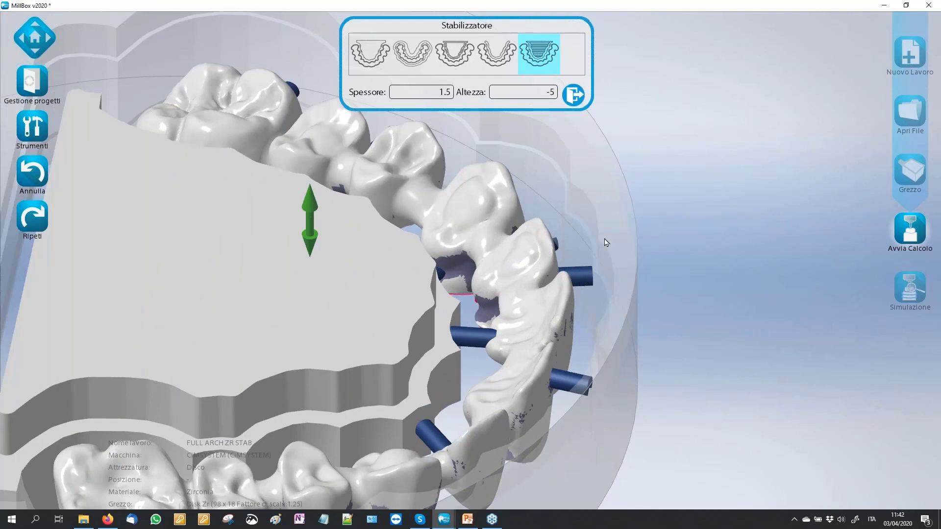
middle_click_drag(645, 235, 500, 211)
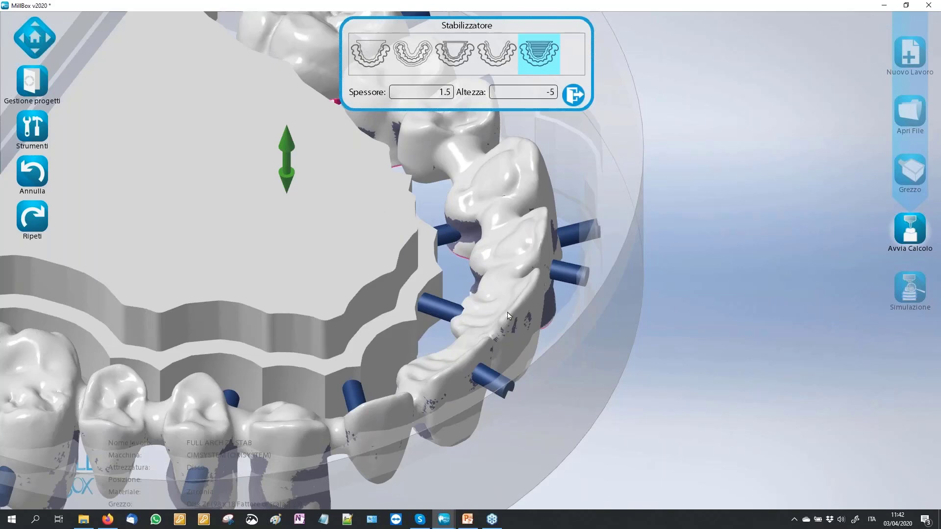
mouse_move(511, 317)
middle_mouse_down()
mouse_move(520, 335)
mouse_move(451, 185)
middle_mouse_up()
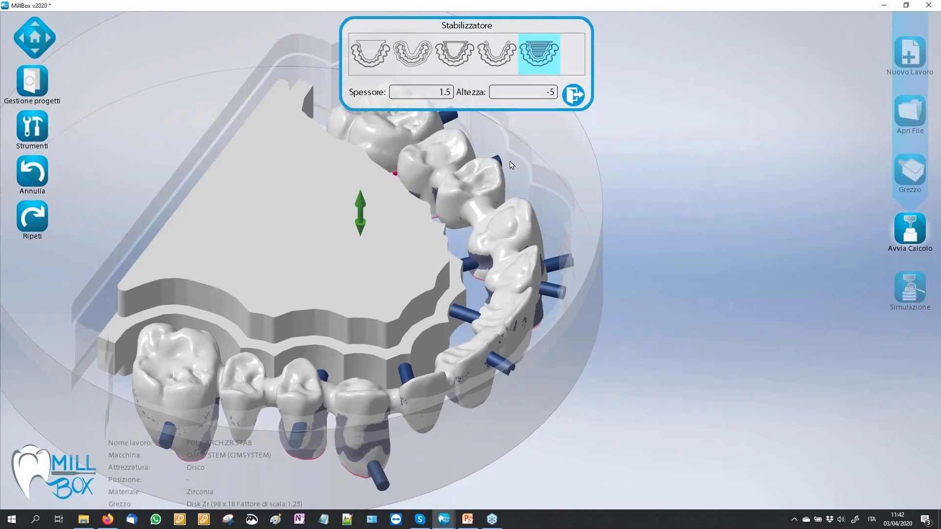
left_click(573, 95)
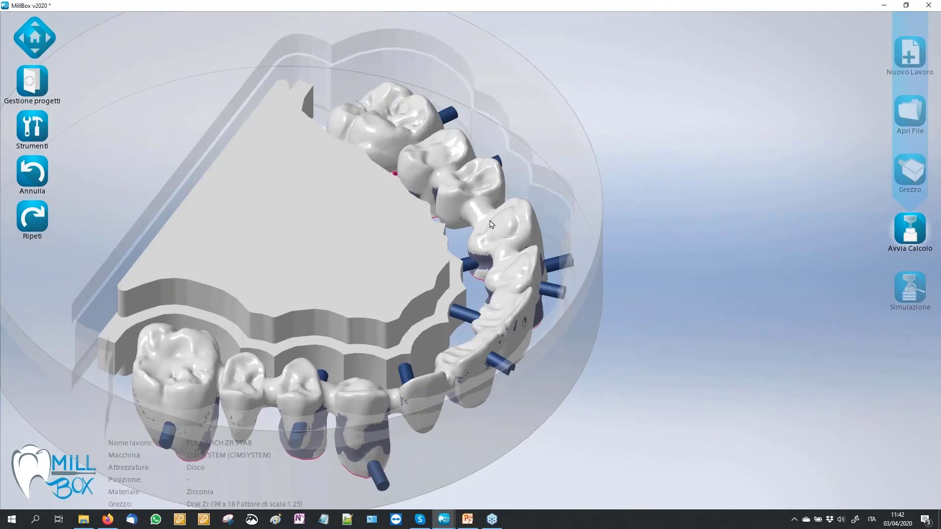
- Select the full-arch bridge so its edit panel with Rotazione/Angolo fields appears
left_click(490, 191)
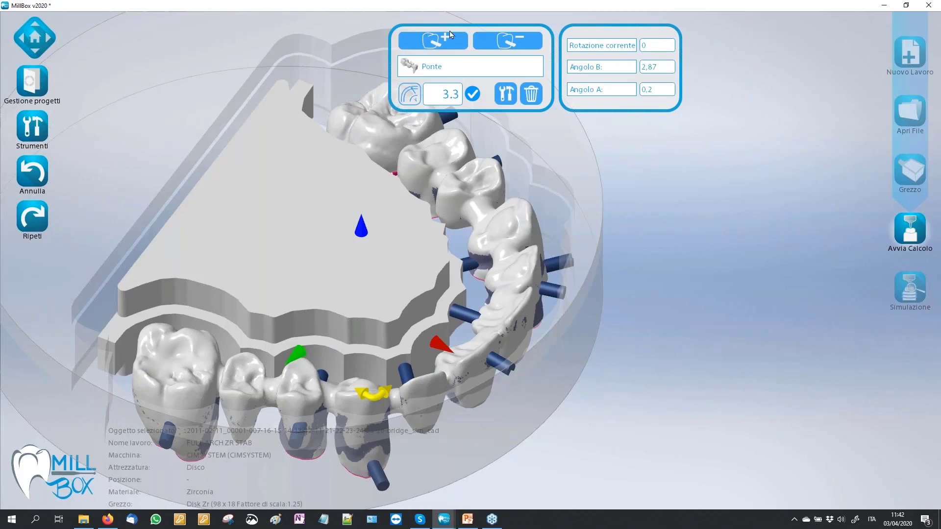
left_click(477, 38)
left_click(509, 98)
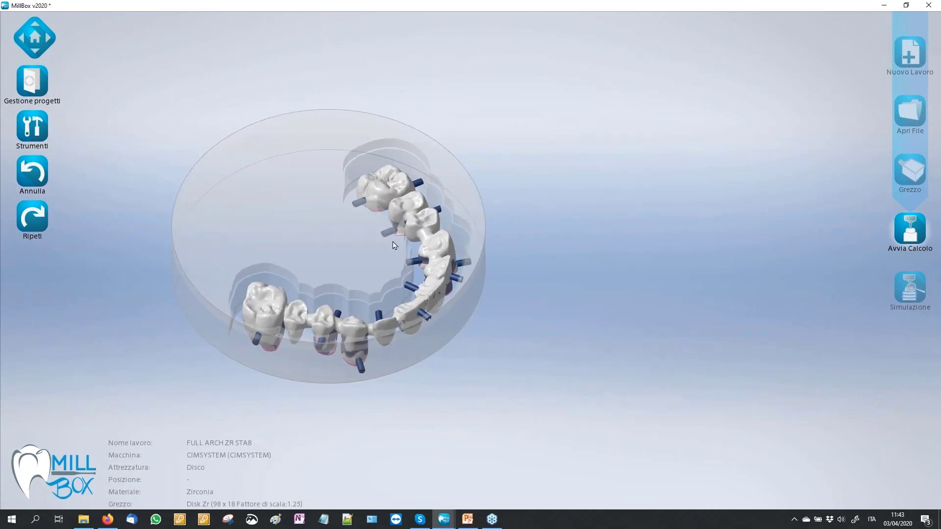
left_click(416, 219)
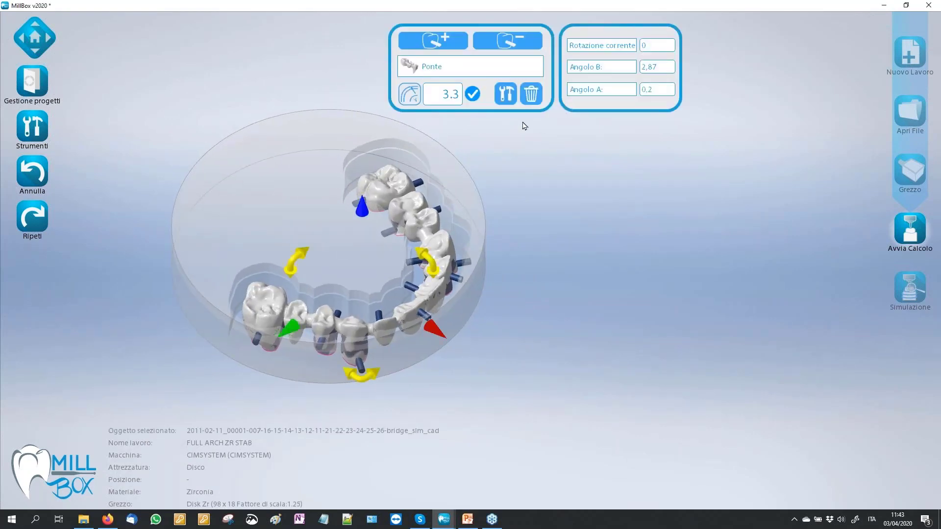
left_click(506, 94)
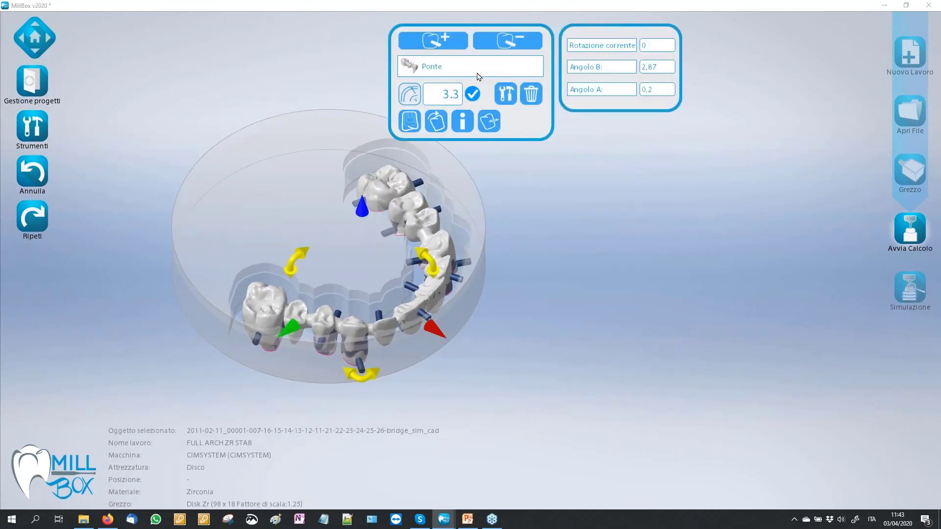
- Choose -0.025 under 'Regolare la dimensione della cavità' for the bridge's cavities
left_click(410, 125)
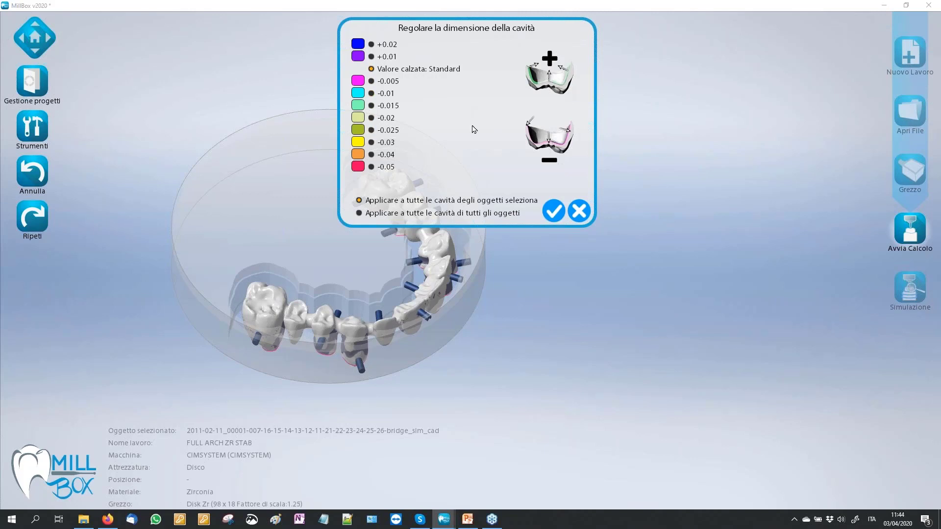
left_click(372, 130)
- Apply the -0.025 cavity size and orbit the disc to view the cavities from below
left_click(554, 217)
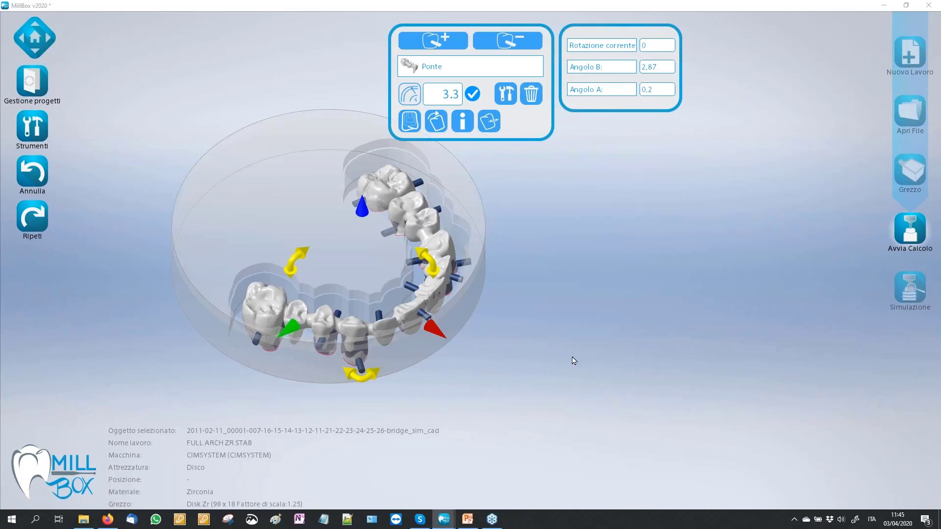
mouse_move(569, 357)
middle_mouse_down()
mouse_move(556, 252)
mouse_move(517, 206)
middle_mouse_up()
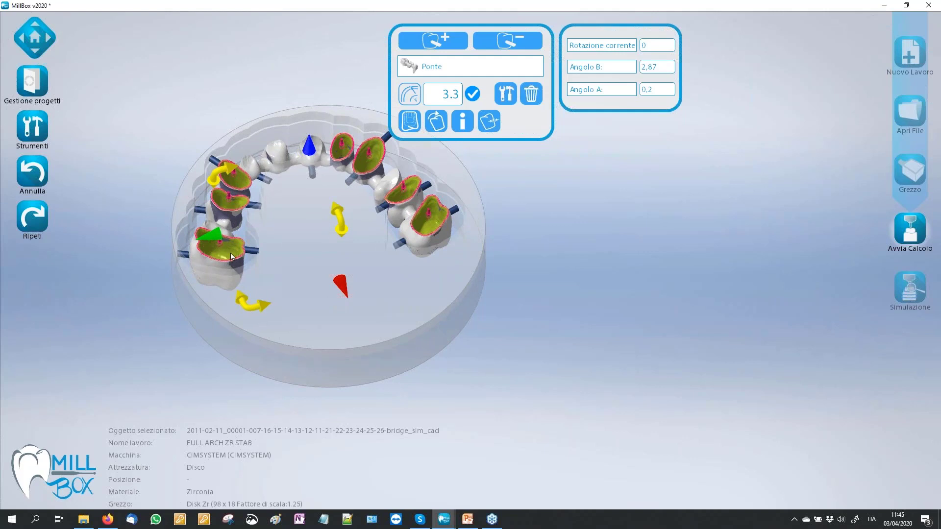
middle_click_drag(230, 253, 392, 239)
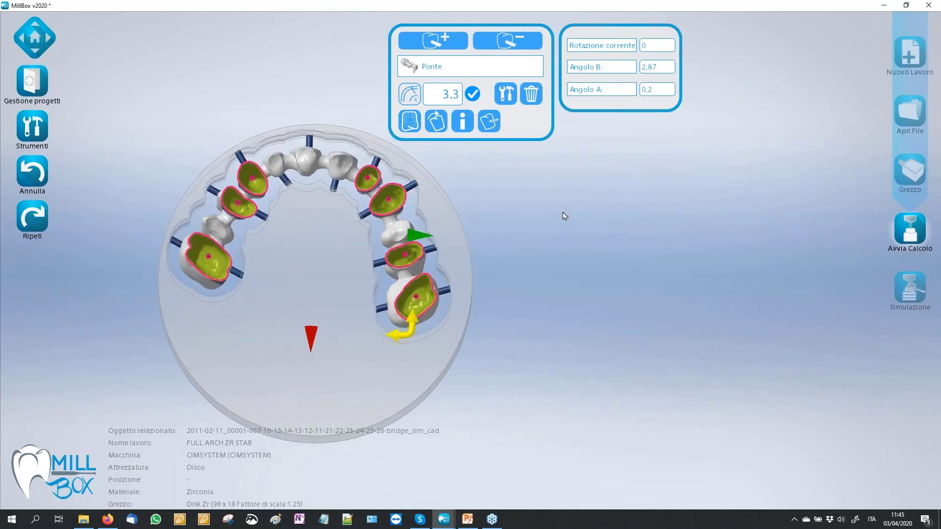
- Deselect the bridge, show the editing tools, and tilt the disc to a side view
left_click(553, 192)
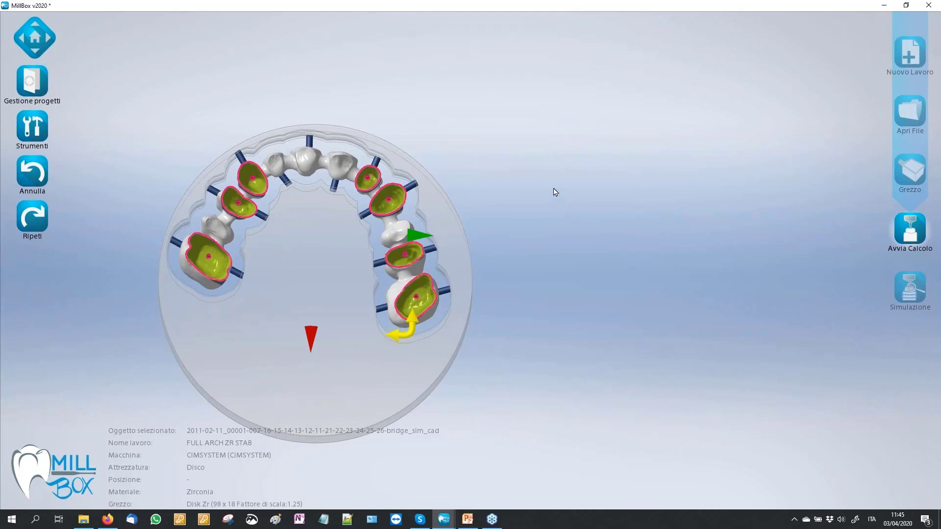
left_click(31, 82)
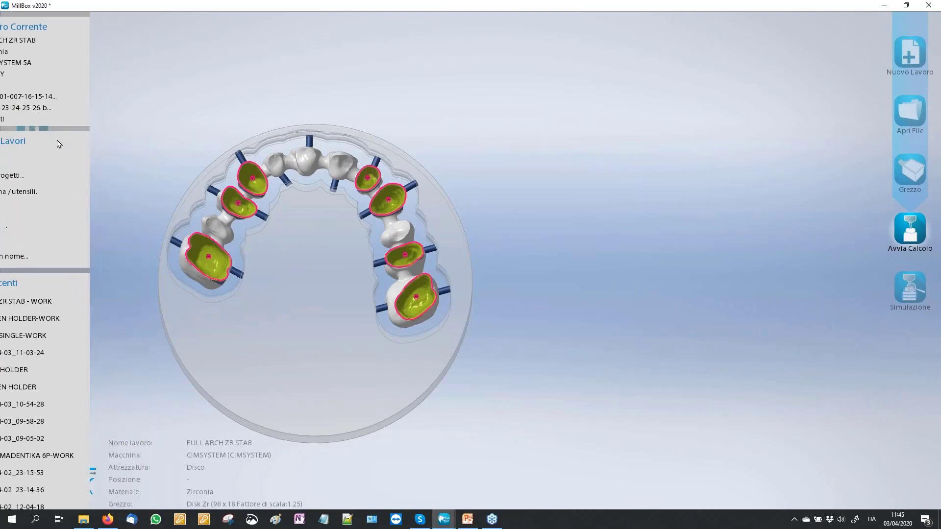
left_click(32, 127)
mouse_move(75, 181)
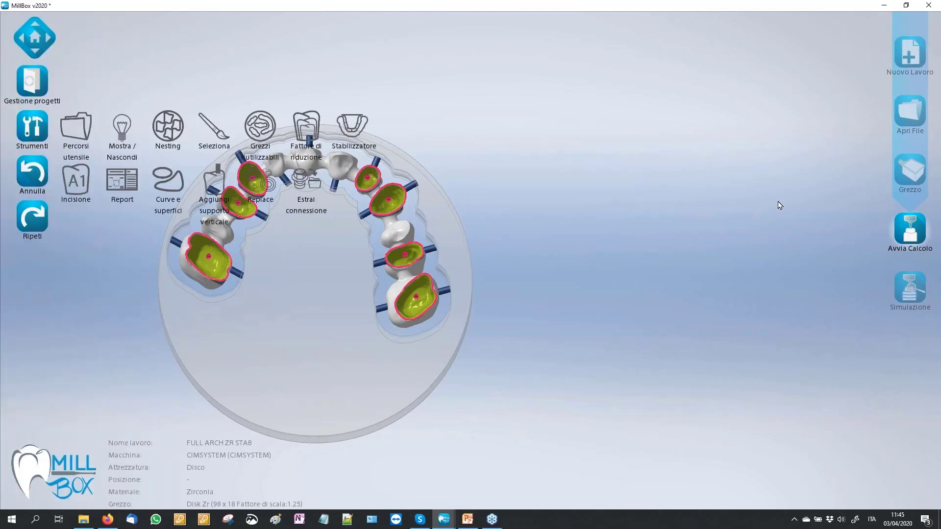
scroll(780, 205, "down", 2)
middle_click_drag(507, 115, 532, 175)
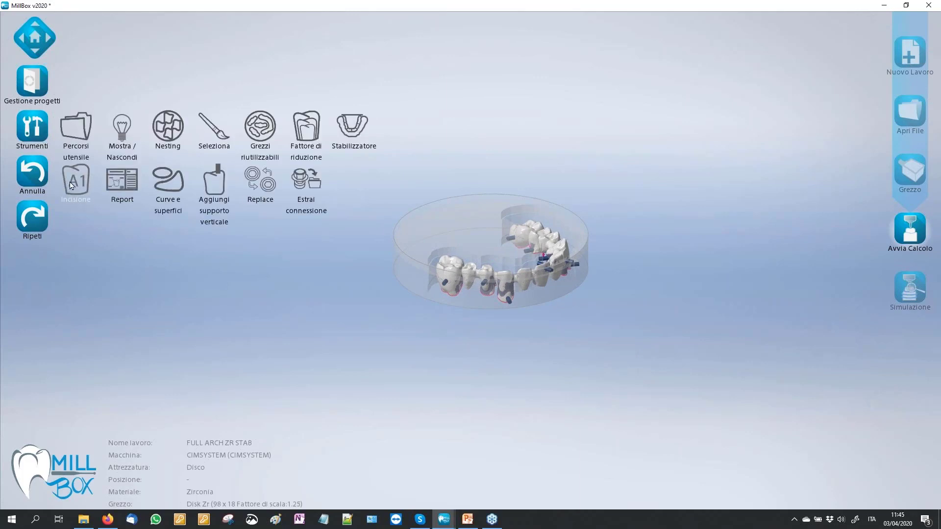
- Insert the engraving text C6 and place it on the end molar
left_click(74, 183)
left_click(98, 198)
type("C6")
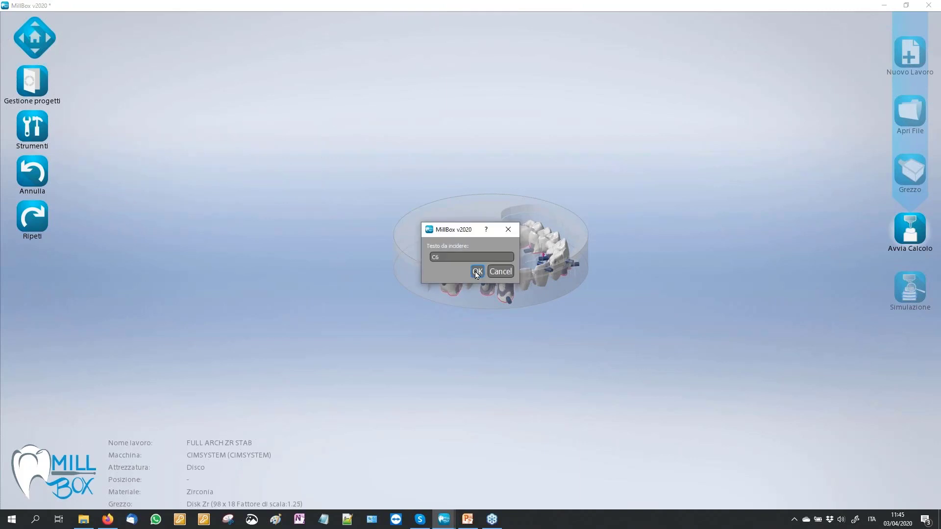
left_click(475, 272)
scroll(445, 289, "up", 2)
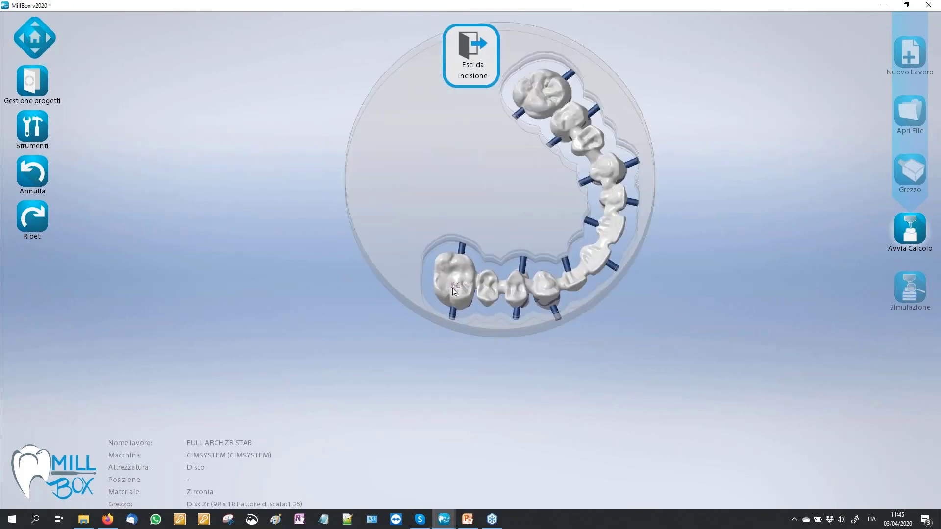
scroll(444, 285, "up", 3)
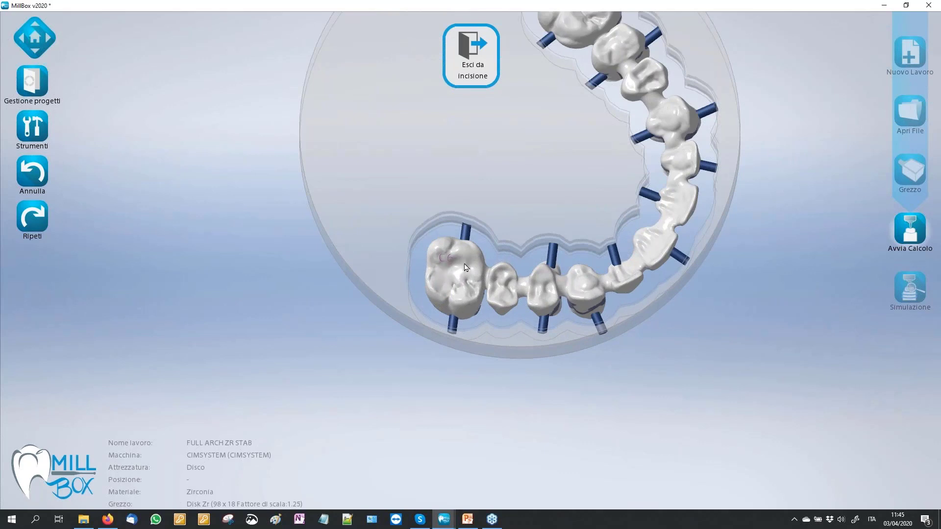
scroll(449, 278, "up", 2)
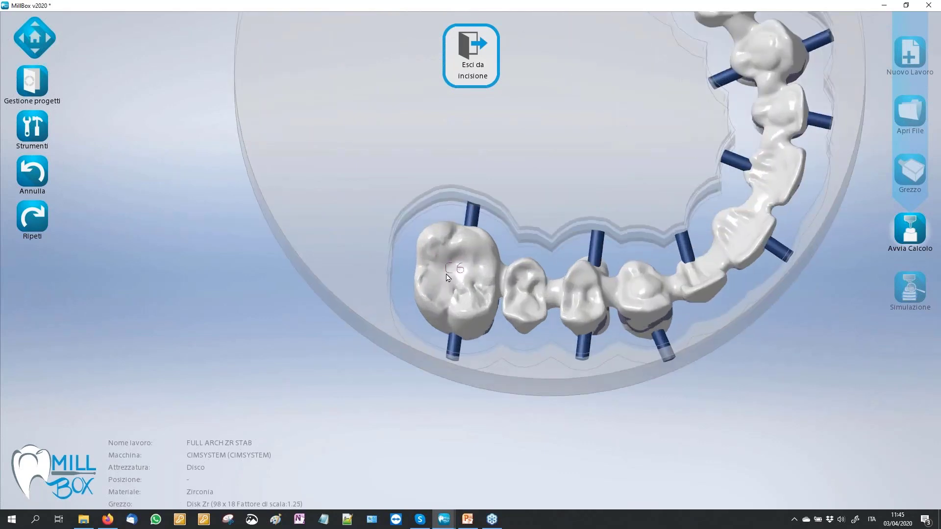
scroll(448, 278, "up", 2)
scroll(442, 327, "up", 2)
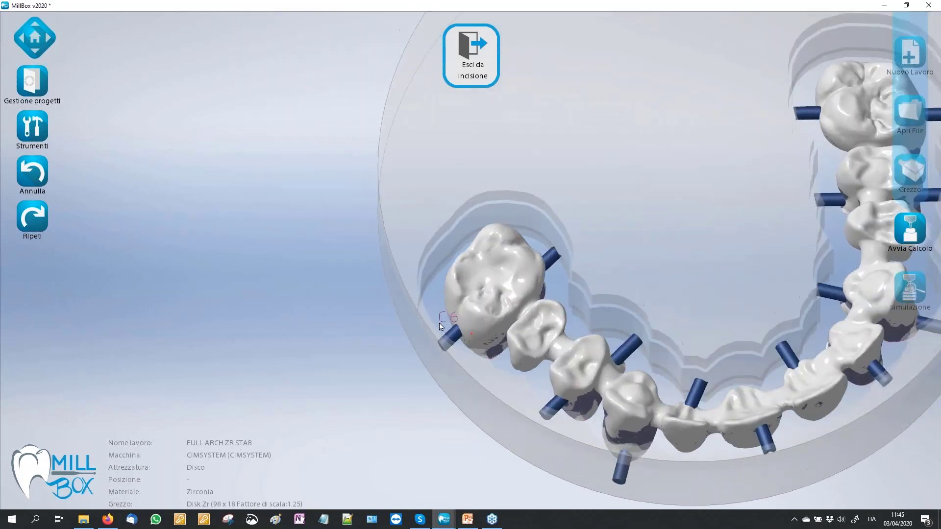
mouse_move(452, 318)
right_mouse_down()
mouse_move(490, 279)
mouse_move(509, 168)
mouse_move(505, 247)
right_mouse_up()
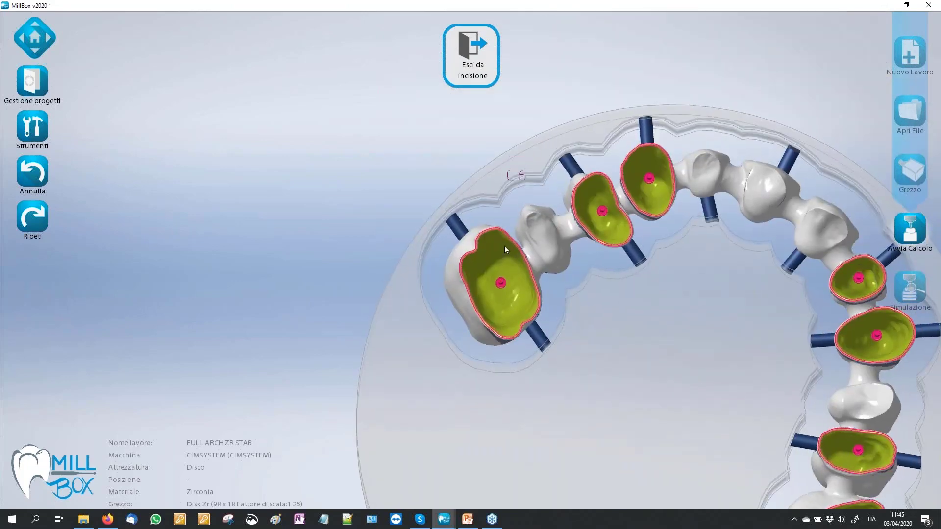
left_click(504, 298)
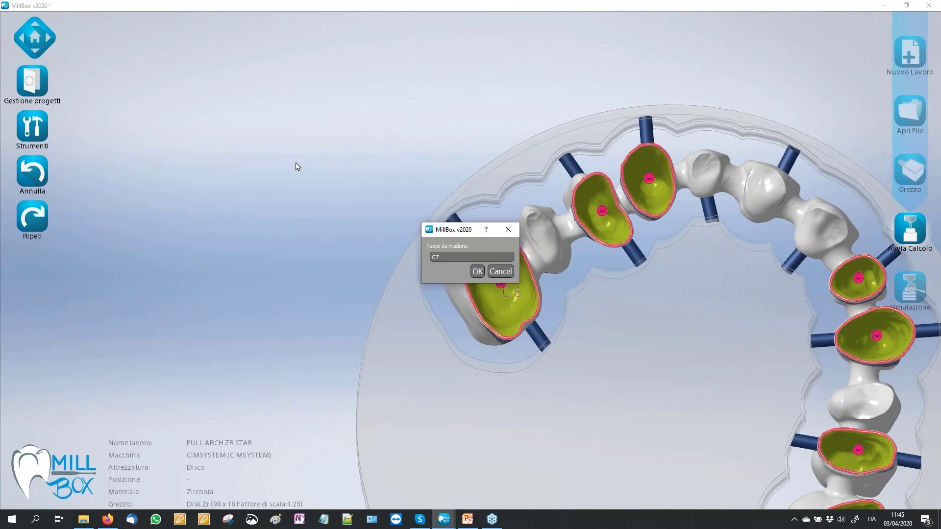
- Cancel the next engraving text prompt and return the disc to an oblique view
left_click(506, 275)
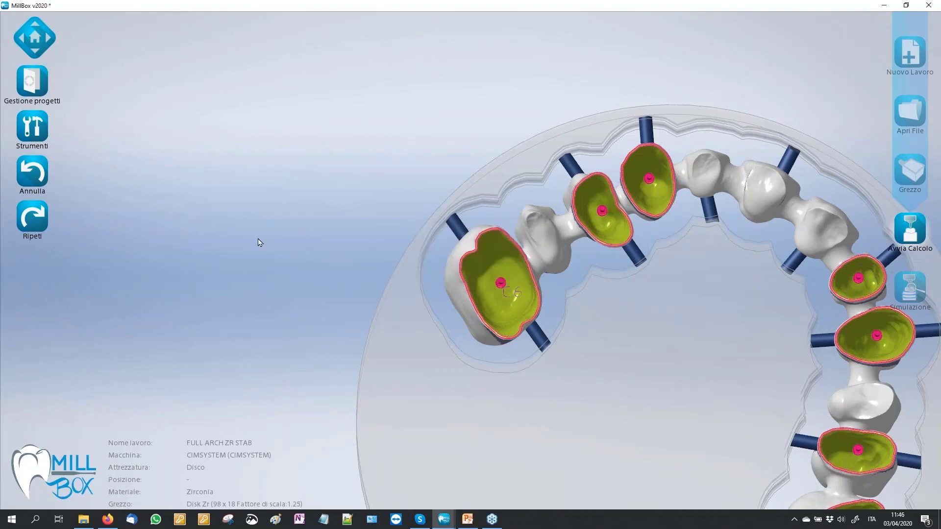
left_click_drag(304, 238, 274, 254)
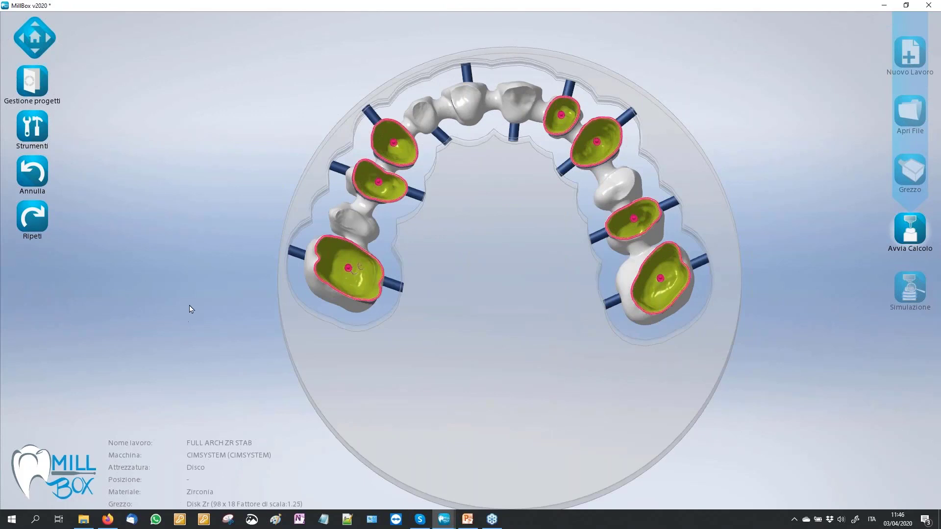
middle_click_drag(187, 146, 212, 248)
scroll(212, 249, "down", 2)
- Start a report, decline overwriting DEMO FULL ARC.RTF, and open that file with Apri
left_click(28, 130)
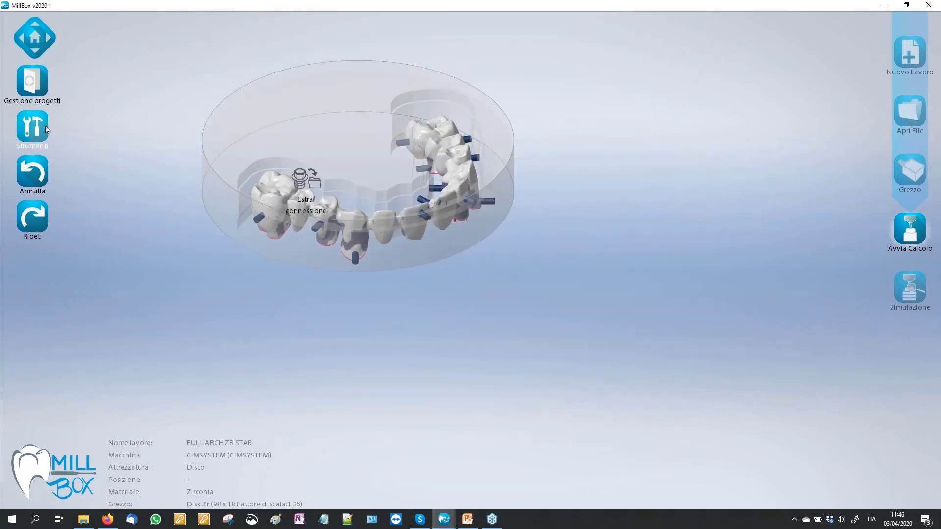
scroll(575, 312, "down", 2)
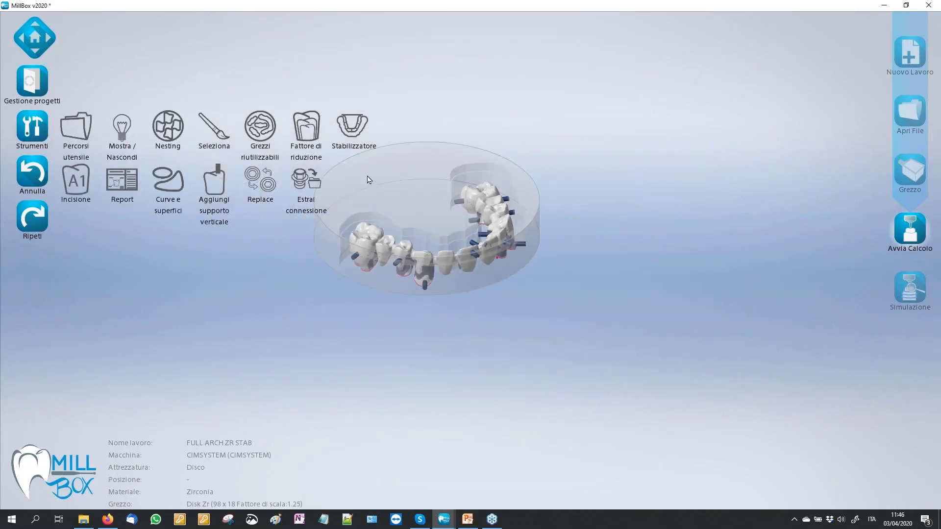
left_click(116, 189)
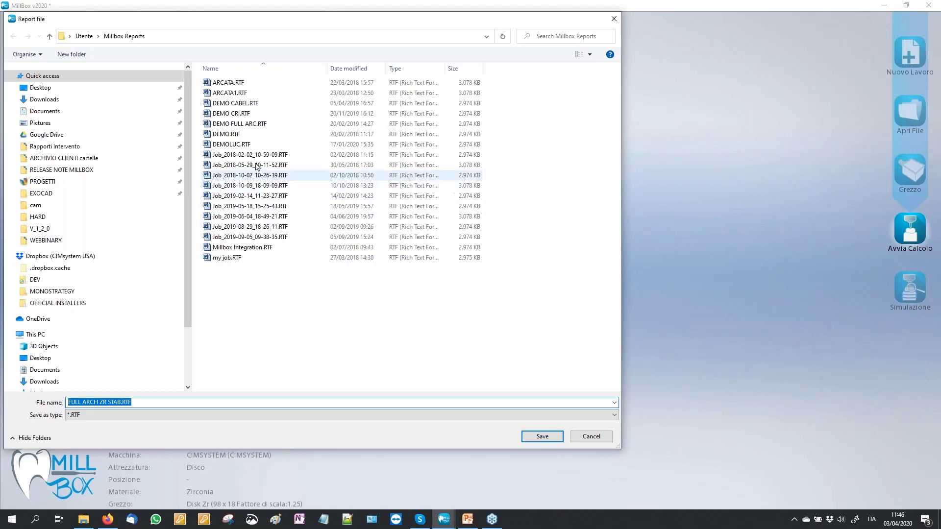
double_click(239, 128)
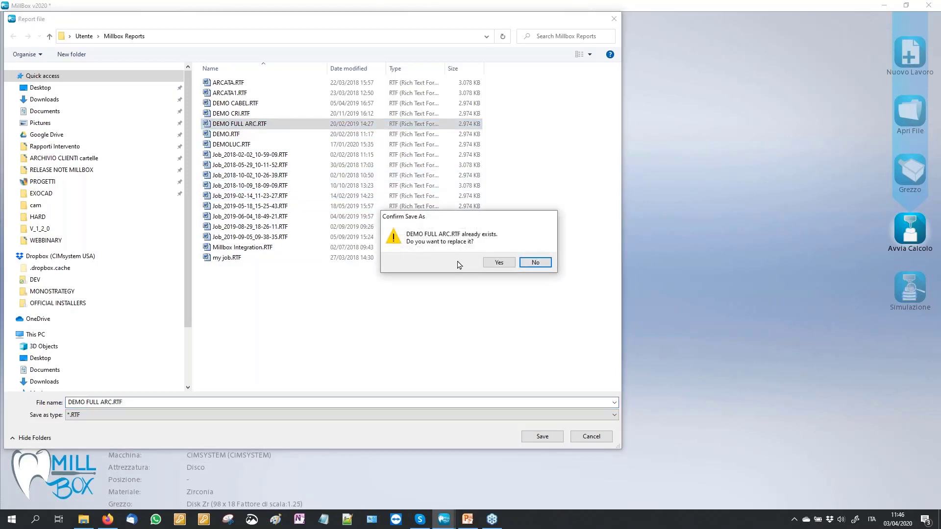
left_click(535, 263)
right_click(237, 123)
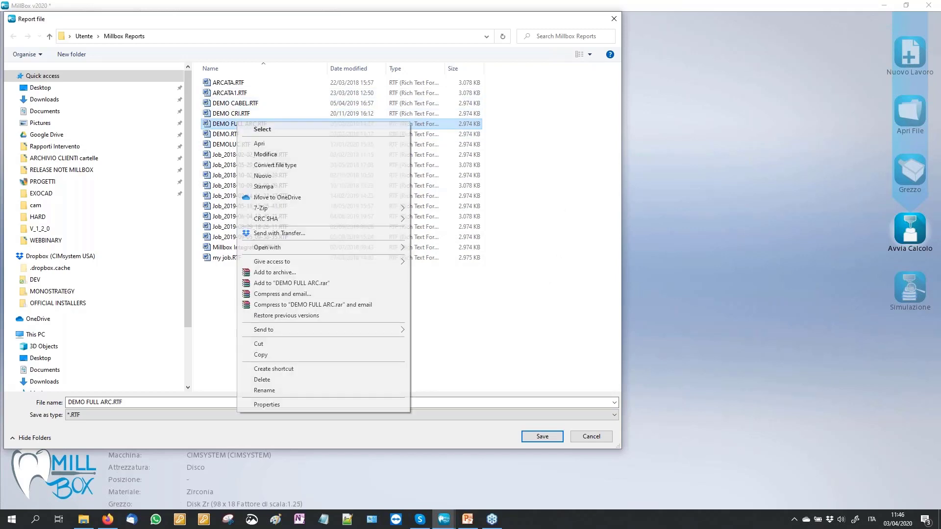
left_click(286, 143)
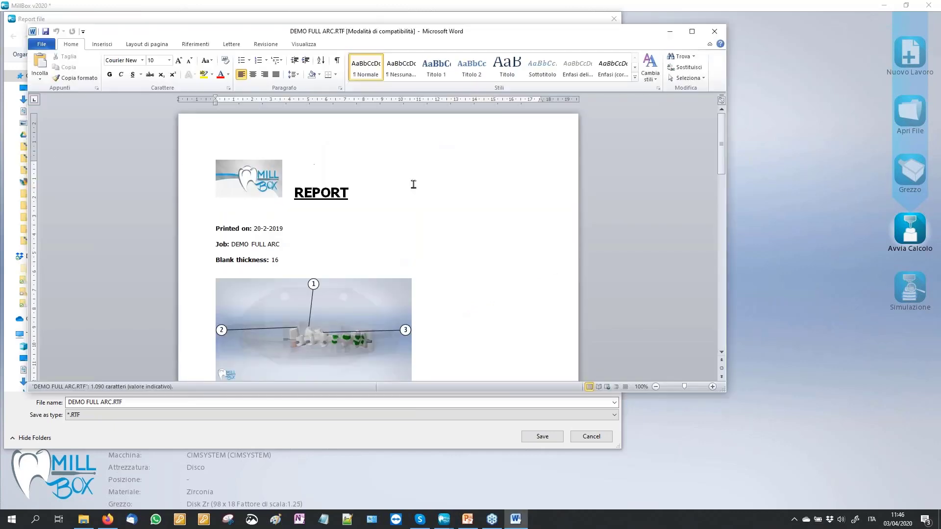
- Maximize the report in Word, zoom to 110%, scroll through it, then close Word
scroll(421, 185, "down", 2)
left_click(691, 32)
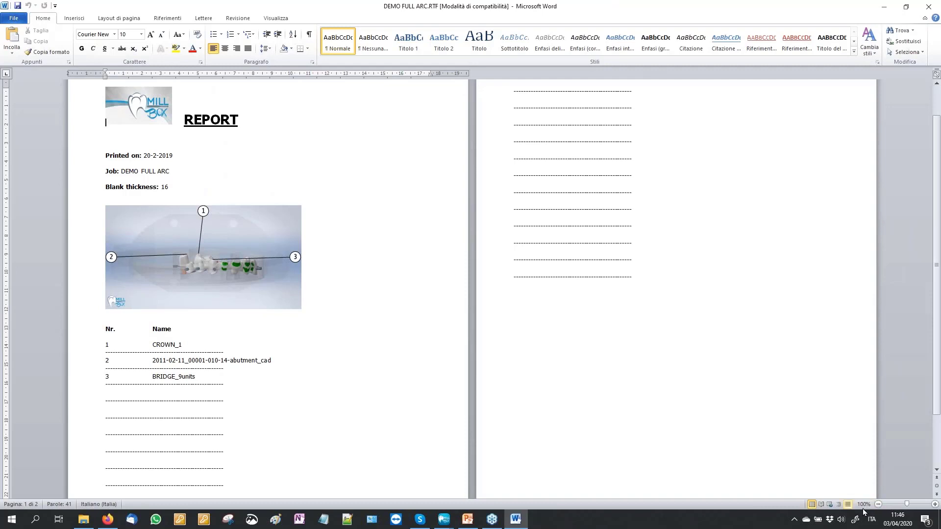
left_click(935, 505)
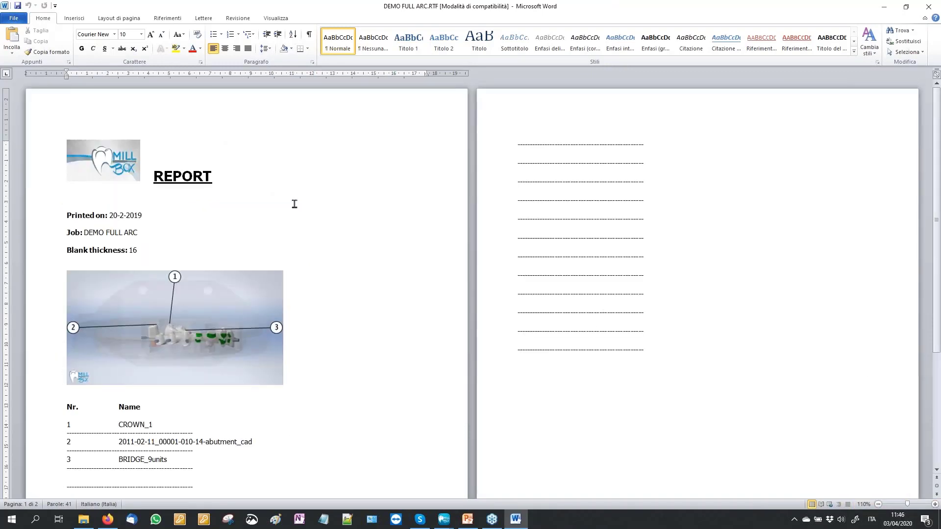
scroll(490, 277, "down", 1)
scroll(497, 273, "down", 1)
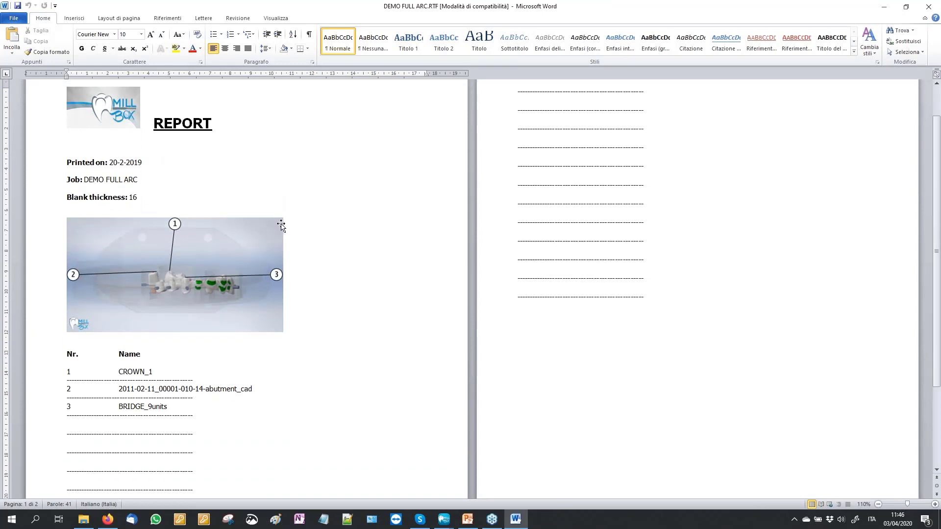
scroll(305, 389, "up", 2)
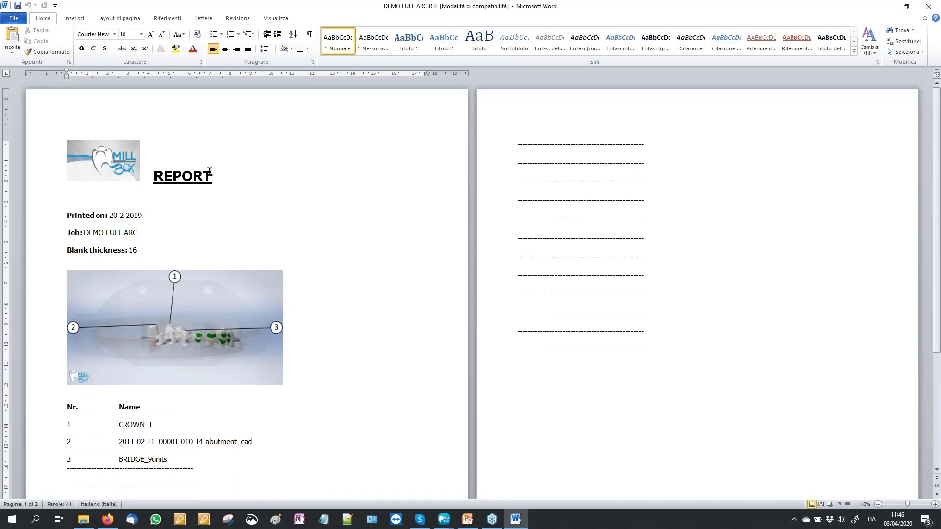
scroll(408, 253, "down", 2)
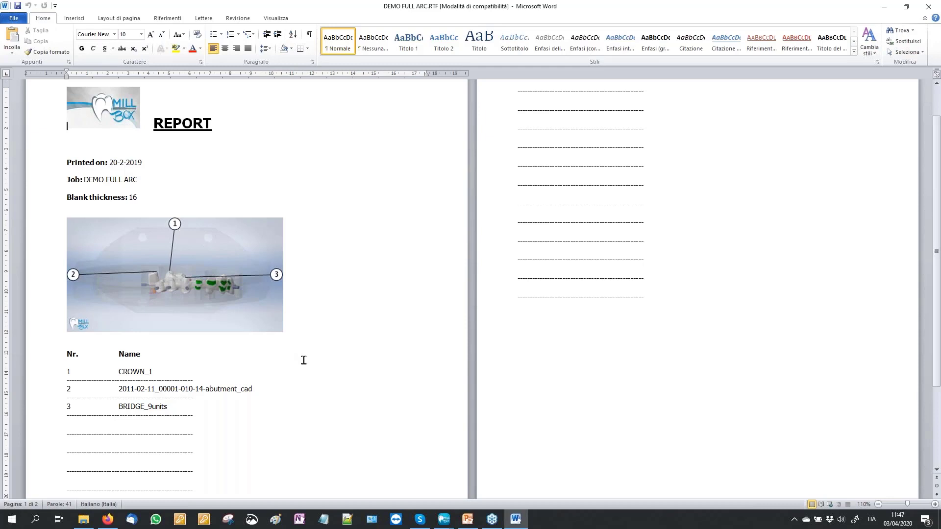
left_click(930, 6)
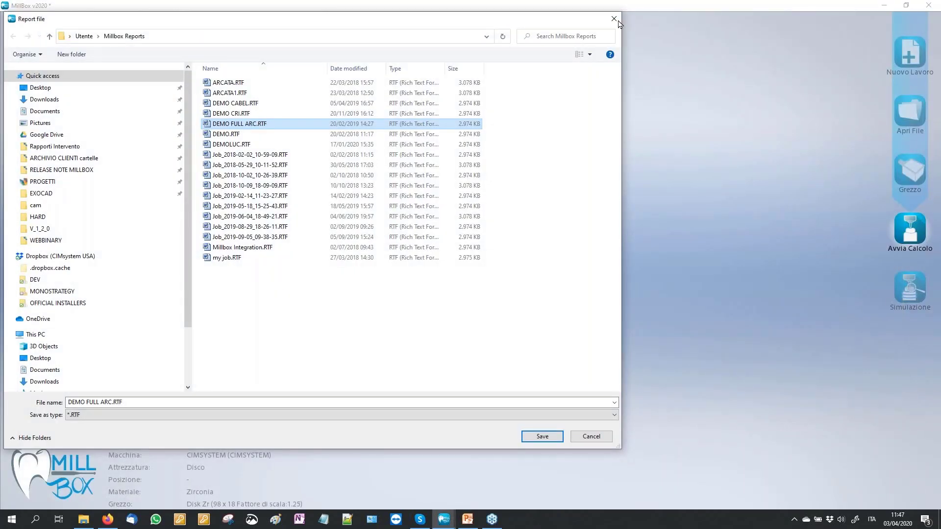
- Set Diametro del Pin al dente to 1.4 mm and place a pin on the second tooth
left_click(618, 23)
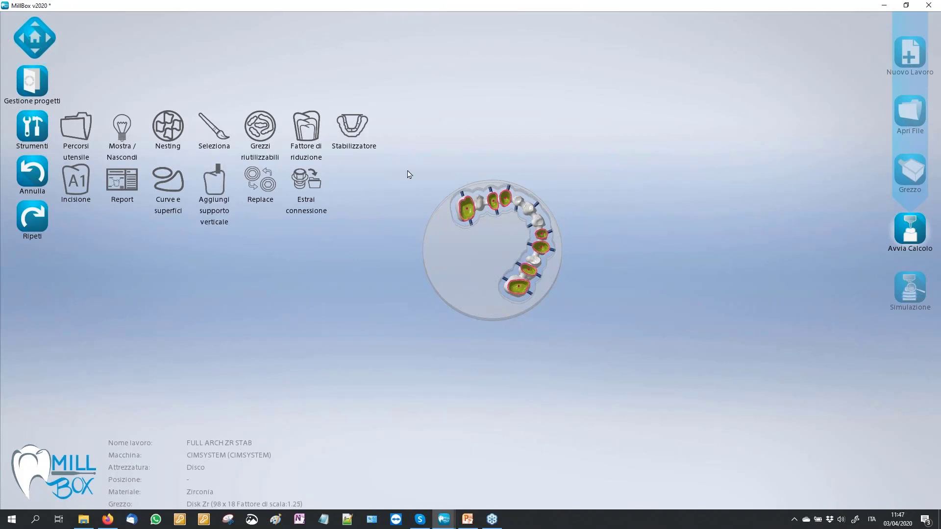
left_click(29, 133)
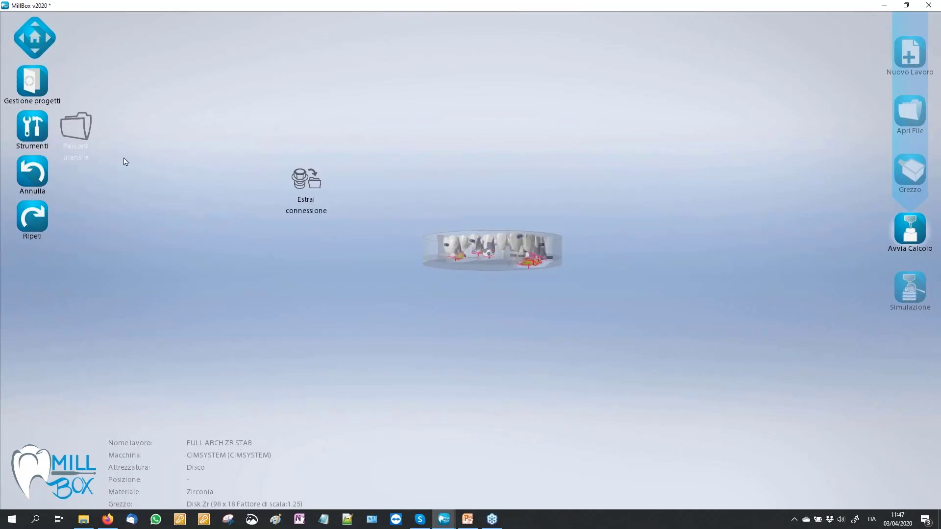
left_click(462, 233)
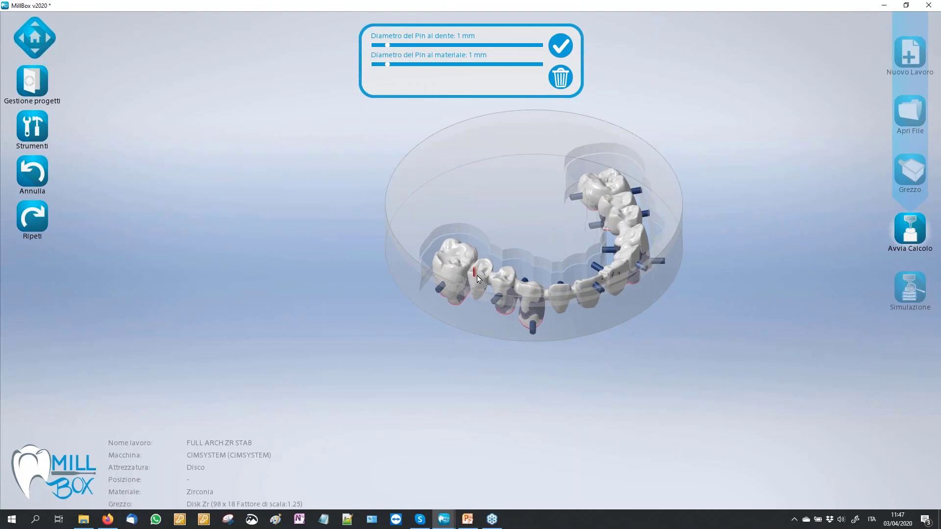
scroll(478, 276, "up", 5)
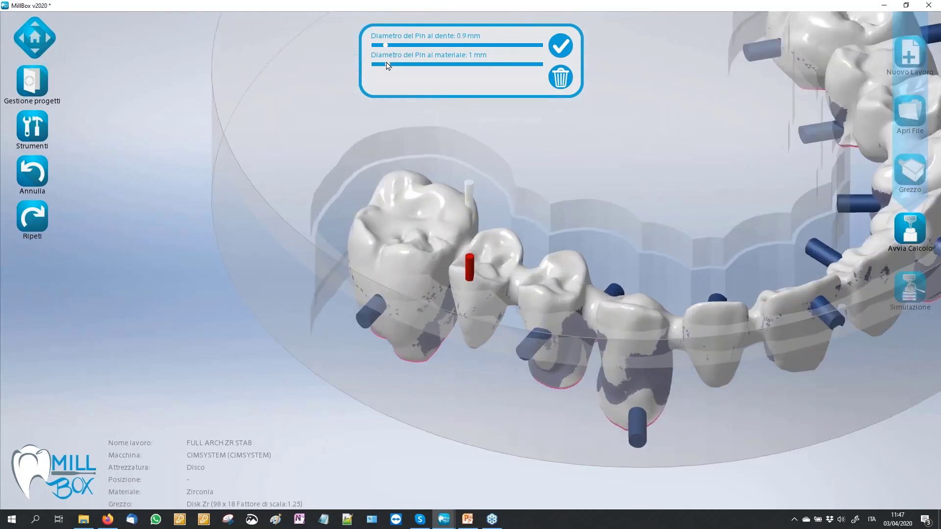
left_click_drag(387, 64, 390, 65)
mouse_move(386, 45)
left_mouse_down()
mouse_move(399, 46)
mouse_move(387, 65)
left_mouse_up()
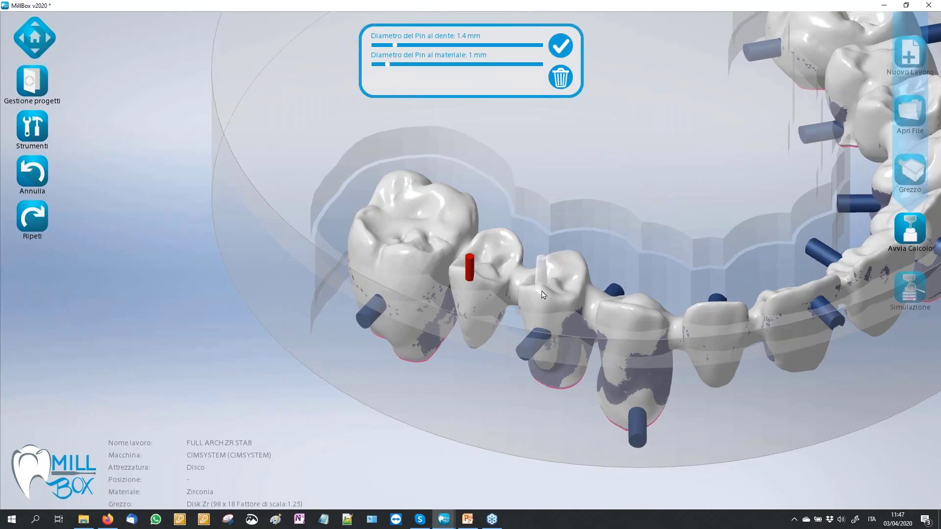
left_click(542, 290)
left_click(557, 55)
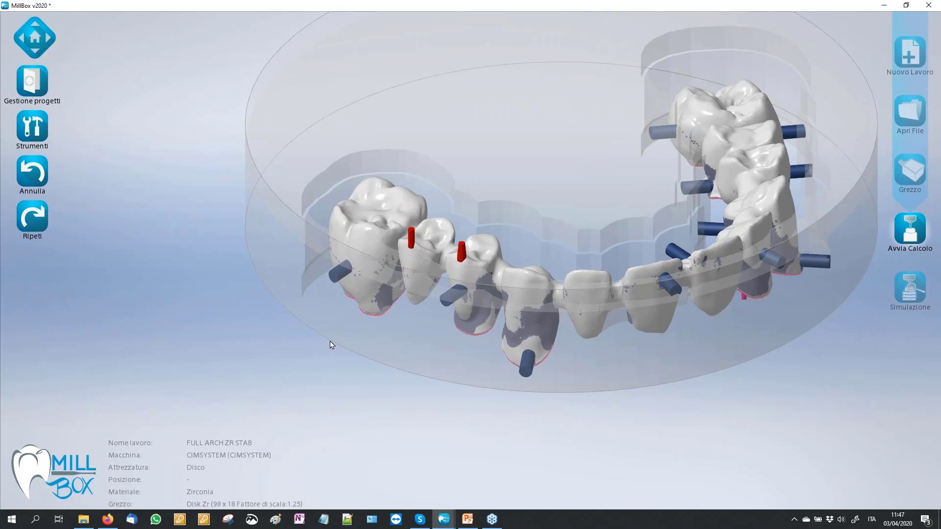
- Open the Strumenti tools palette
left_click(42, 124)
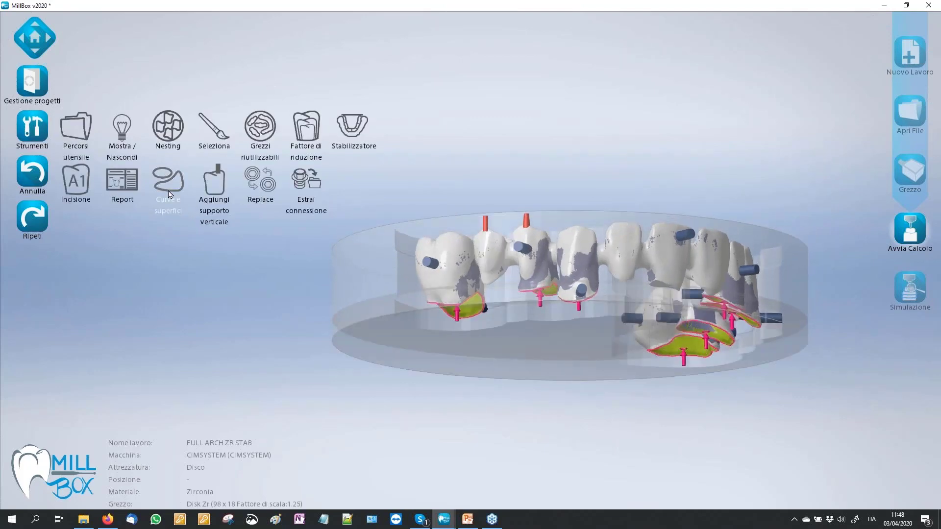
- Open the Curve e superfici tools and orbit the arch to a top-down view
left_click(169, 191)
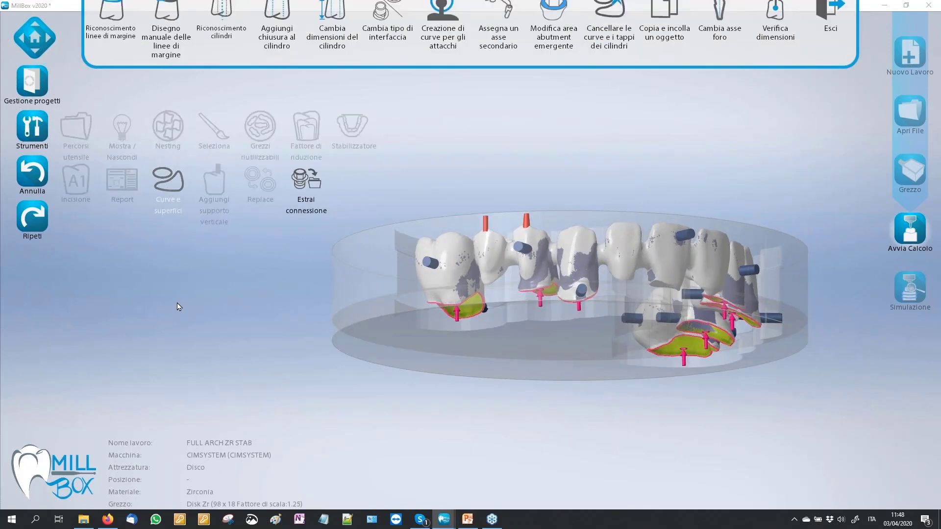
middle_click_drag(233, 237, 309, 247)
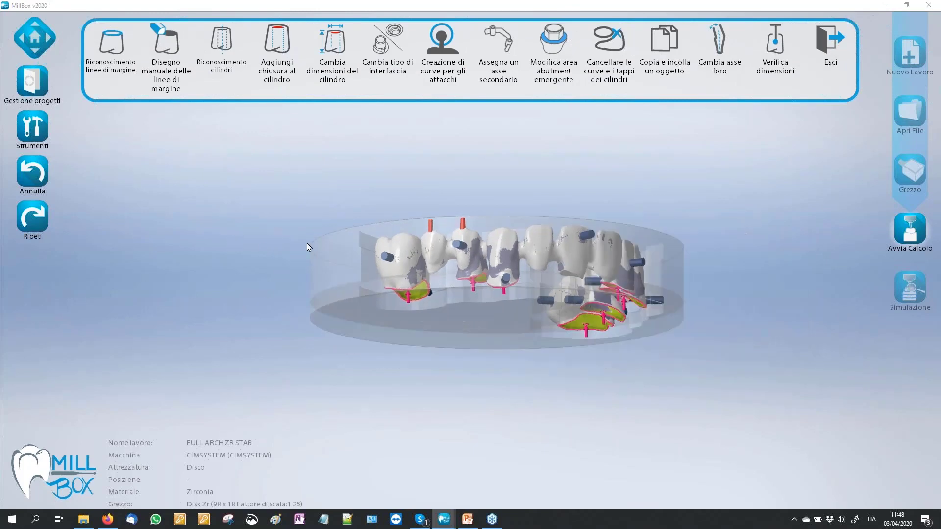
mouse_move(486, 212)
middle_mouse_down()
mouse_move(485, 167)
mouse_move(454, 132)
mouse_move(435, 132)
mouse_move(554, 204)
middle_mouse_up()
scroll(534, 206, "up", 2)
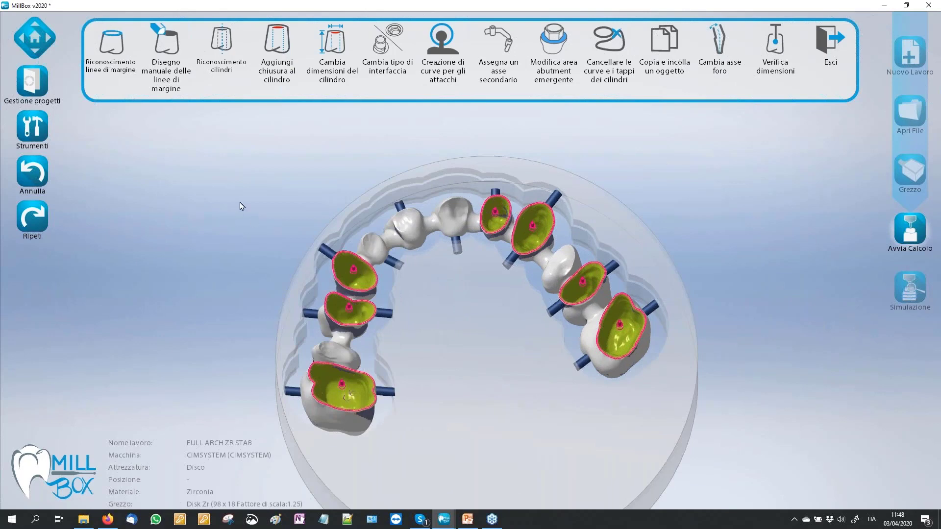
mouse_move(241, 206)
middle_mouse_down()
mouse_move(252, 200)
mouse_move(246, 190)
middle_mouse_up()
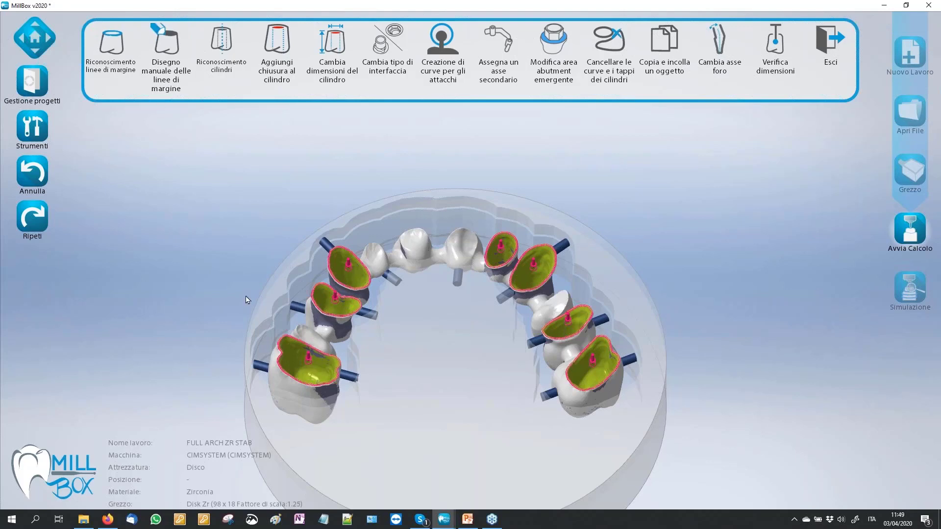
- Erase the C6 end molar's margin line and cylinder cap, then choose manual margin drawing
left_click(609, 47)
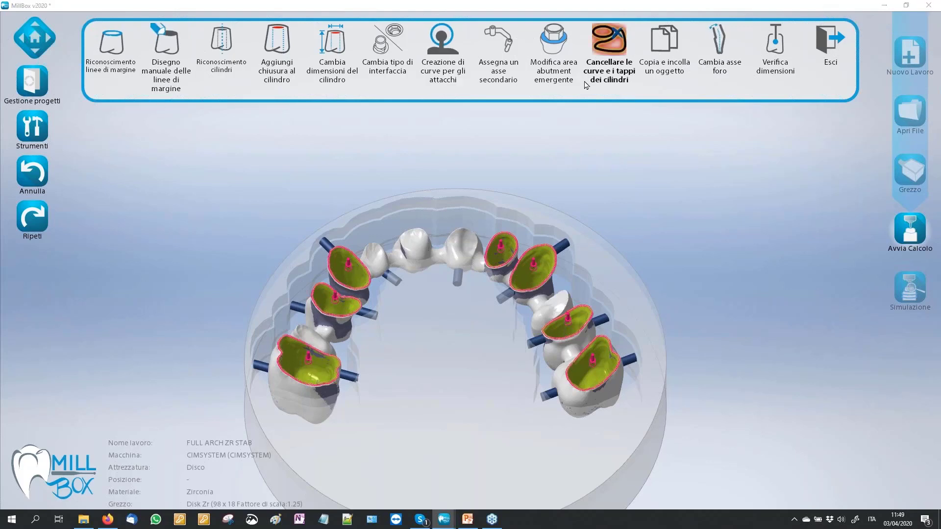
scroll(276, 391, "up", 2)
scroll(295, 373, "up", 3)
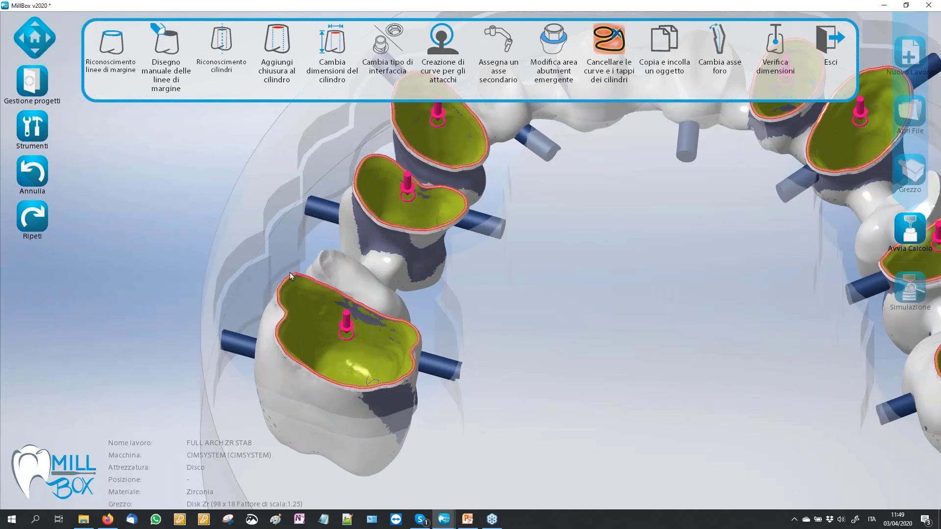
left_click(290, 273)
scroll(213, 260, "down", 2)
scroll(216, 279, "down", 1)
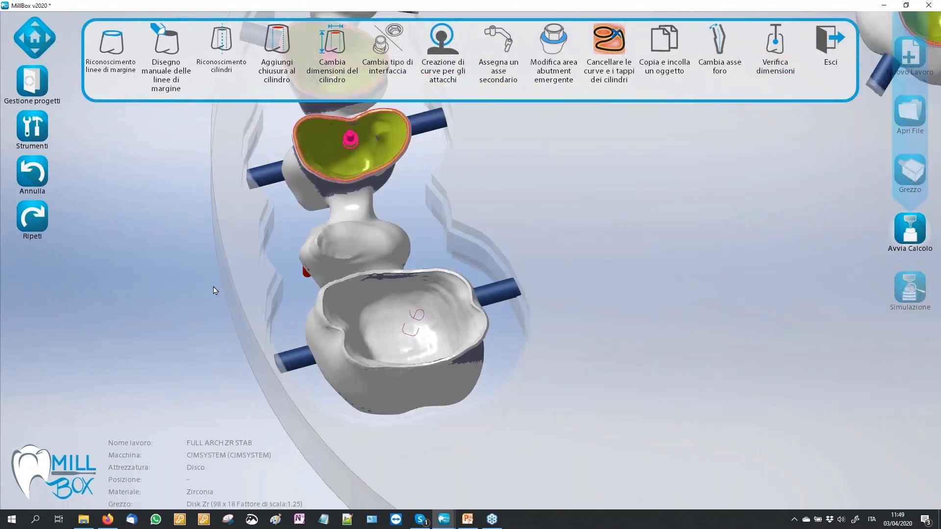
scroll(214, 294, "down", 1)
left_click(166, 42)
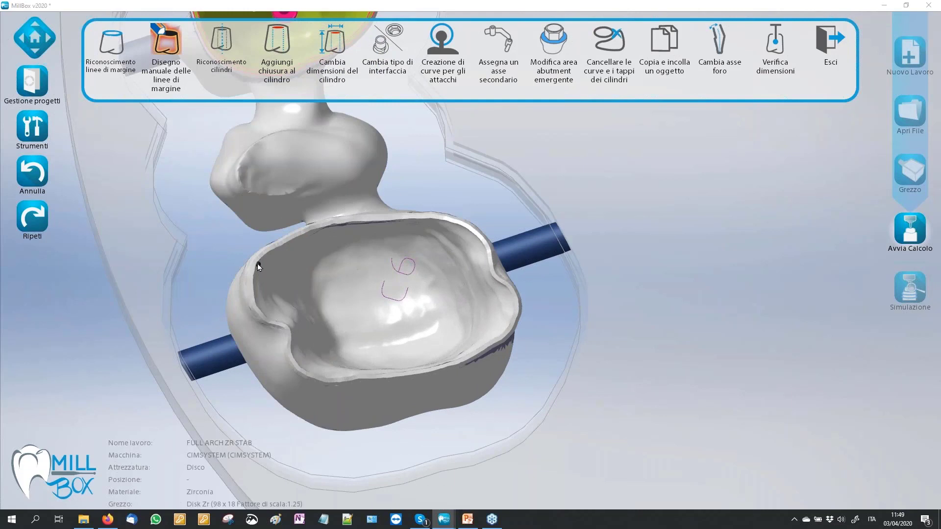
- Start a hand-drawn margin line on the C6 molar, tracing its upper and right rim
left_click(257, 258)
left_click(284, 241)
left_click(314, 228)
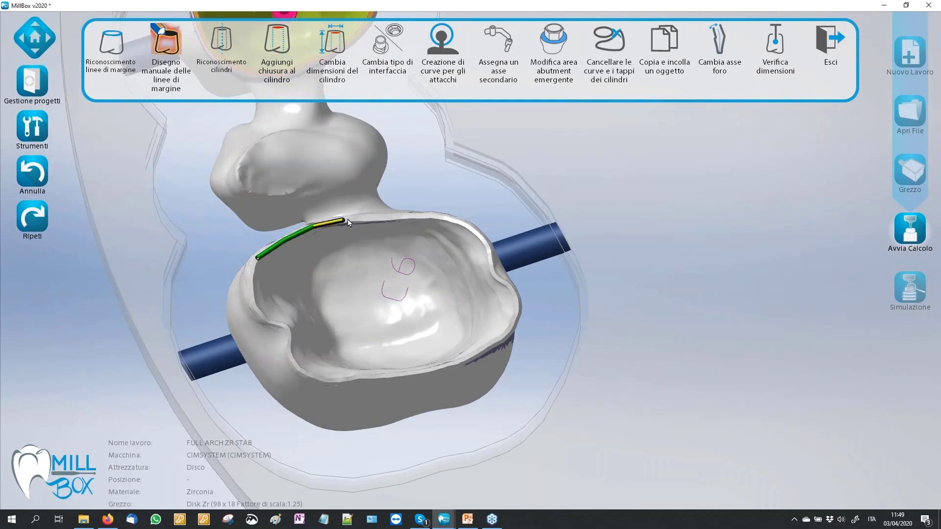
left_click(354, 219)
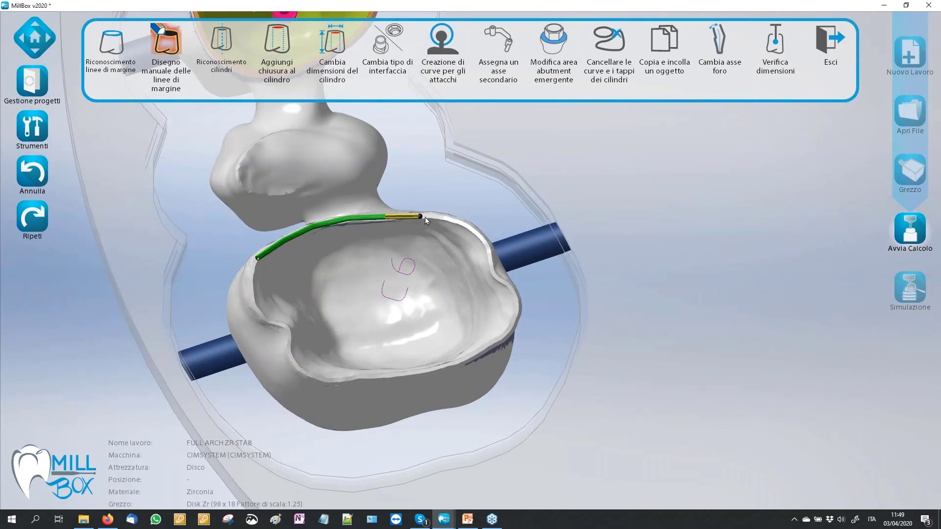
left_click(425, 216)
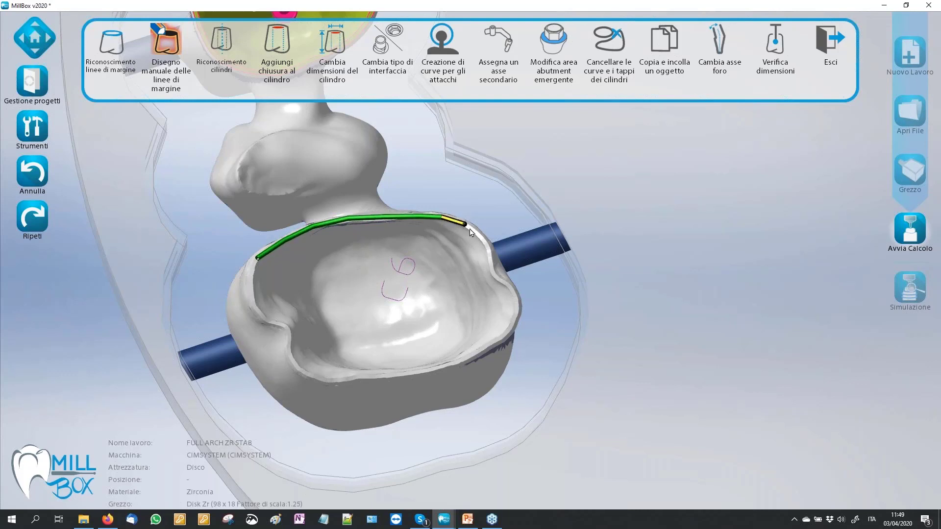
left_click(464, 223)
left_click(489, 252)
left_click(494, 273)
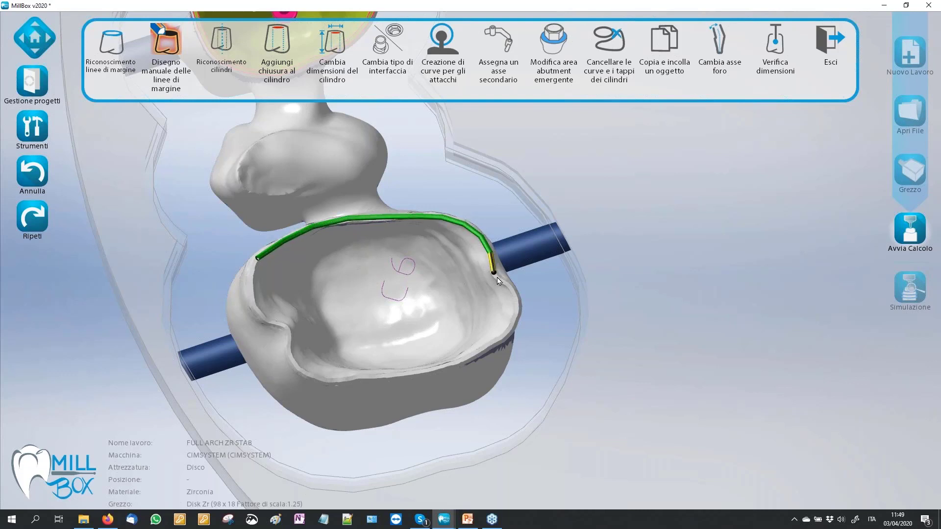
left_click(505, 286)
left_click(517, 305)
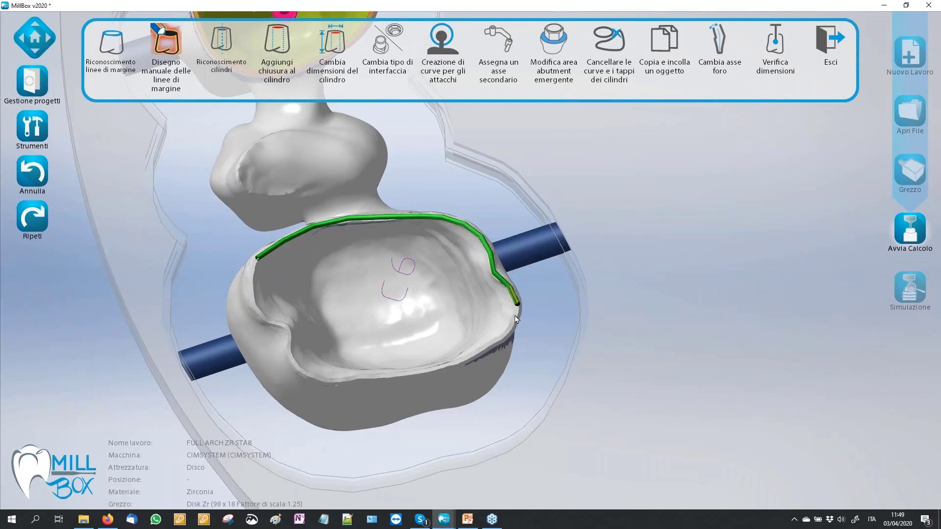
left_click(510, 331)
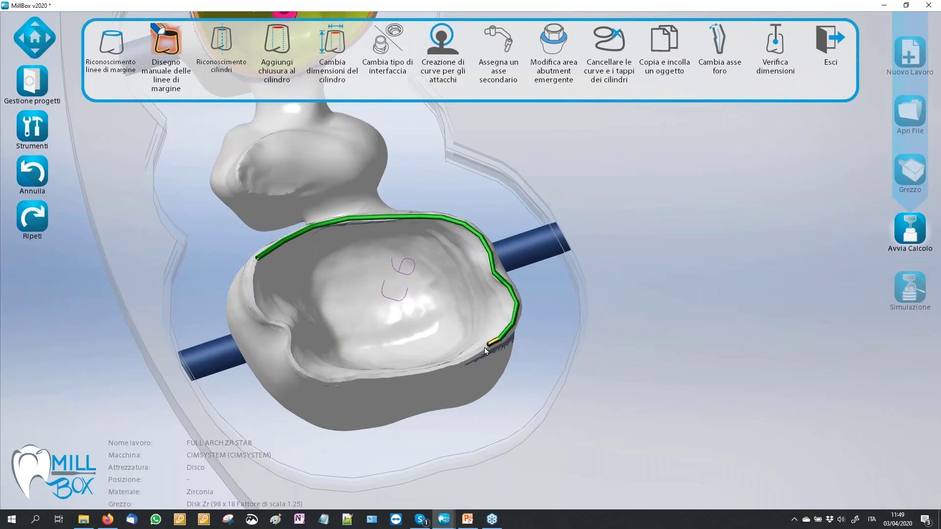
- Continue the margin line along the lower rim and up the left wall toward the start
left_click(483, 348)
left_click(463, 361)
left_click(443, 366)
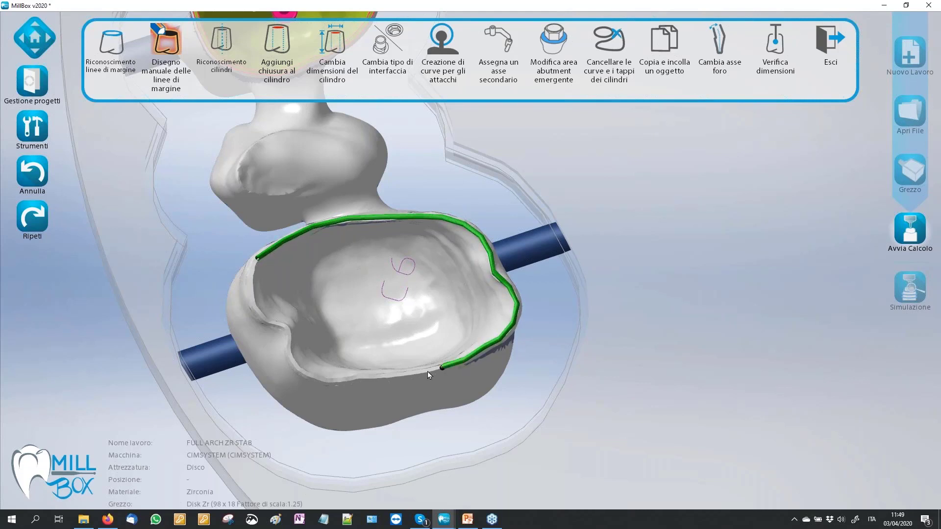
left_click(420, 372)
left_click(397, 377)
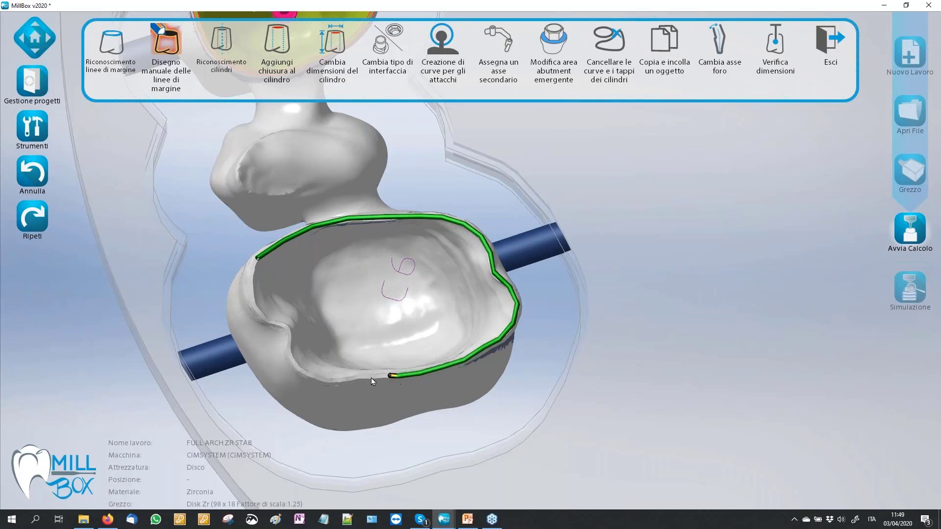
left_click(366, 378)
left_click(325, 381)
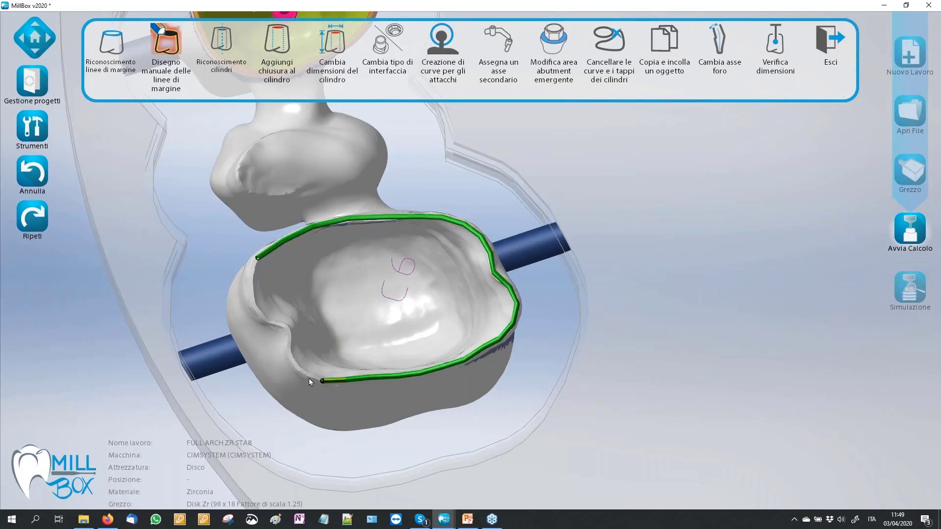
left_click(307, 376)
left_click(290, 354)
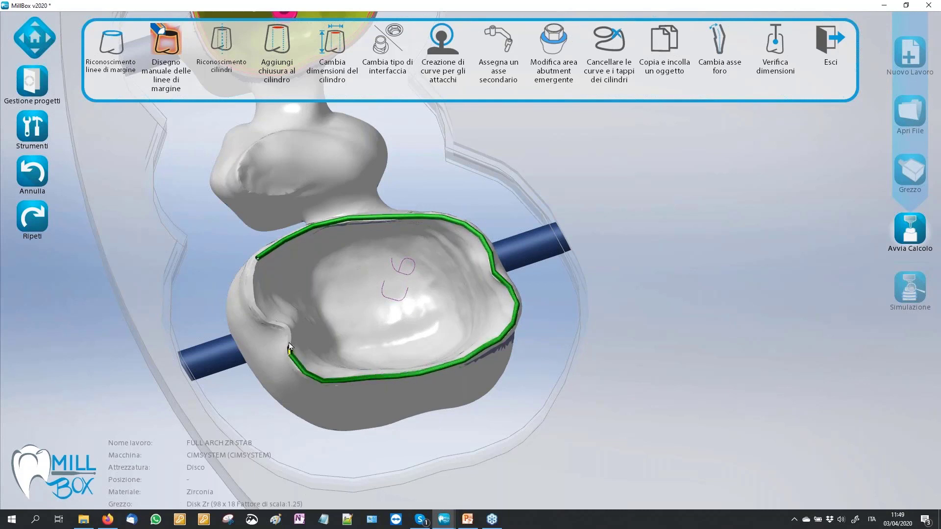
left_click(287, 330)
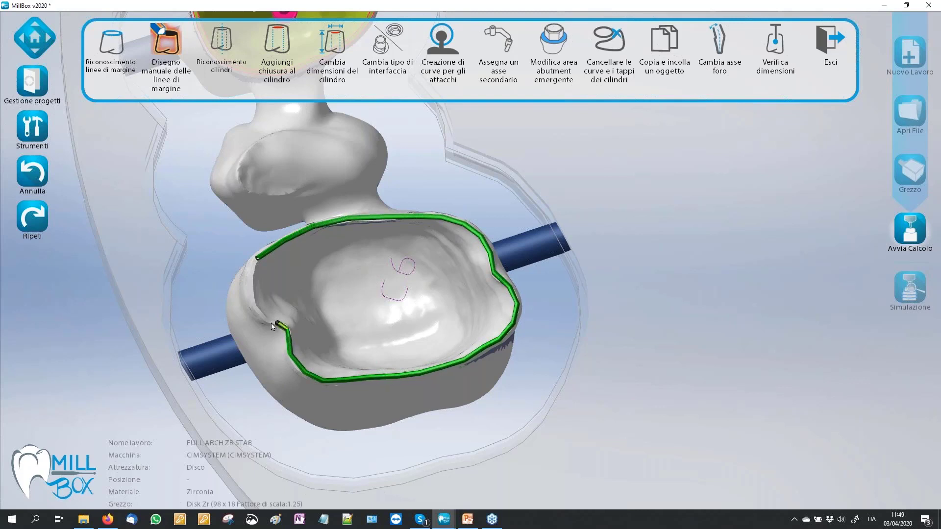
left_click(261, 317)
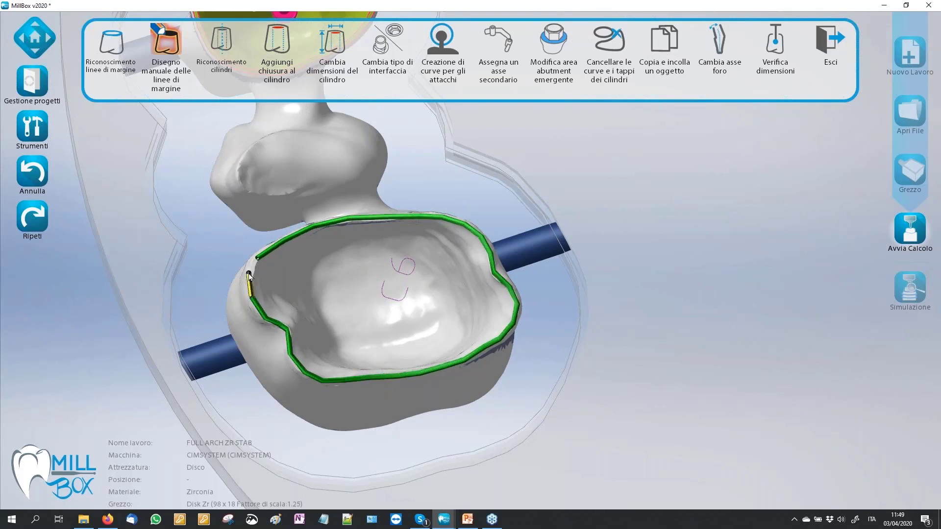
left_click(249, 270)
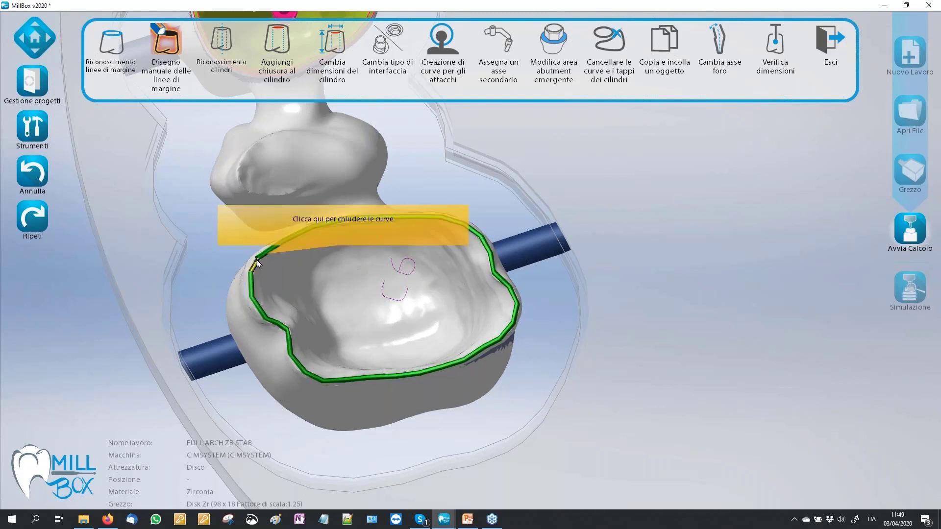
- Close the C6 margin line into a loop and accept Larghezza 0.15
left_click(256, 260)
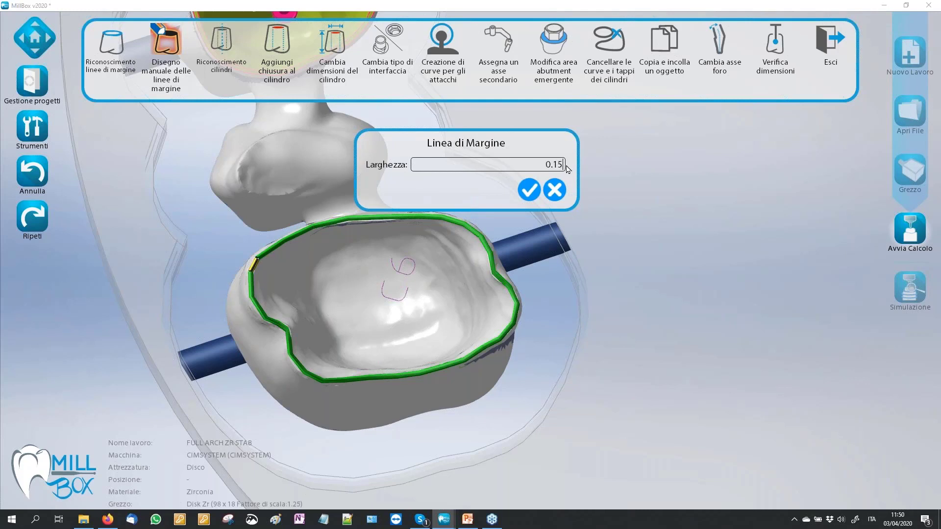
left_click(529, 195)
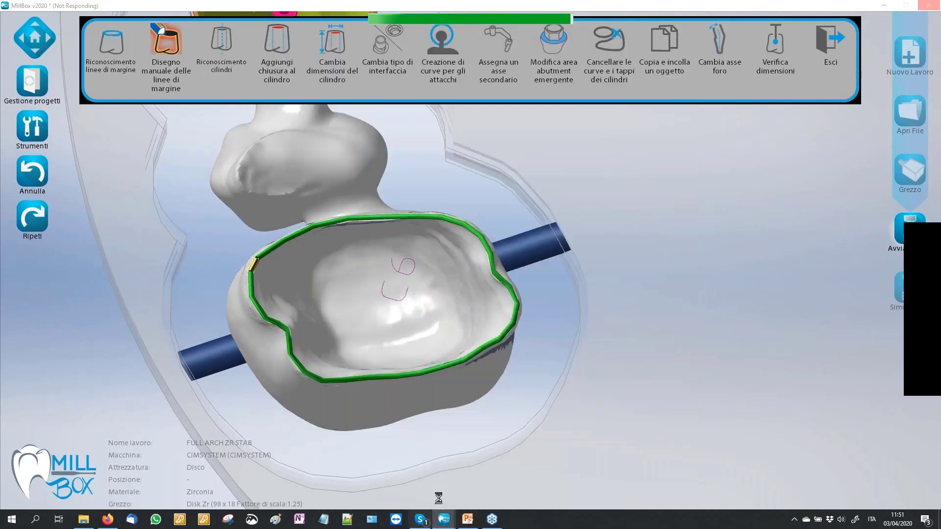
mouse_move(444, 519)
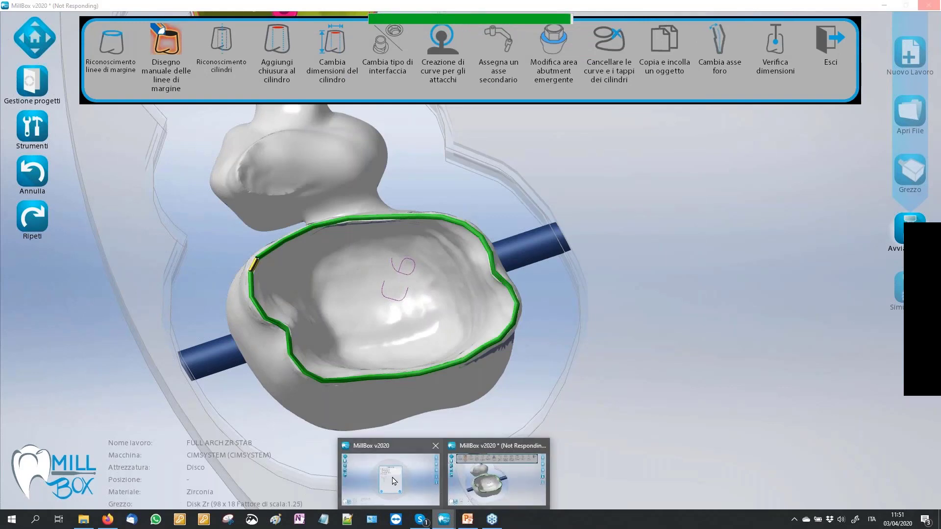
- Switch to the ABUTMENT SINGLE-WORK window and launch Cambia dimensioni del cilindro
left_click(414, 473)
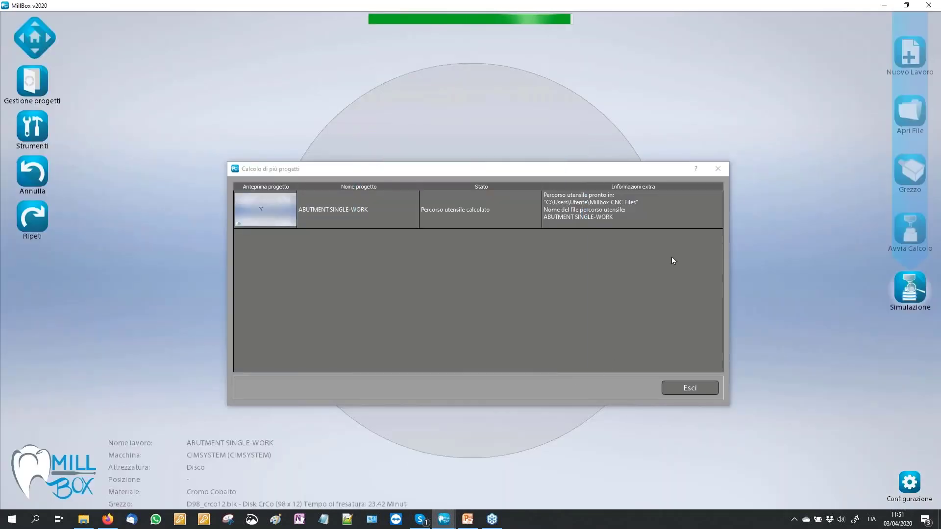
left_click(717, 170)
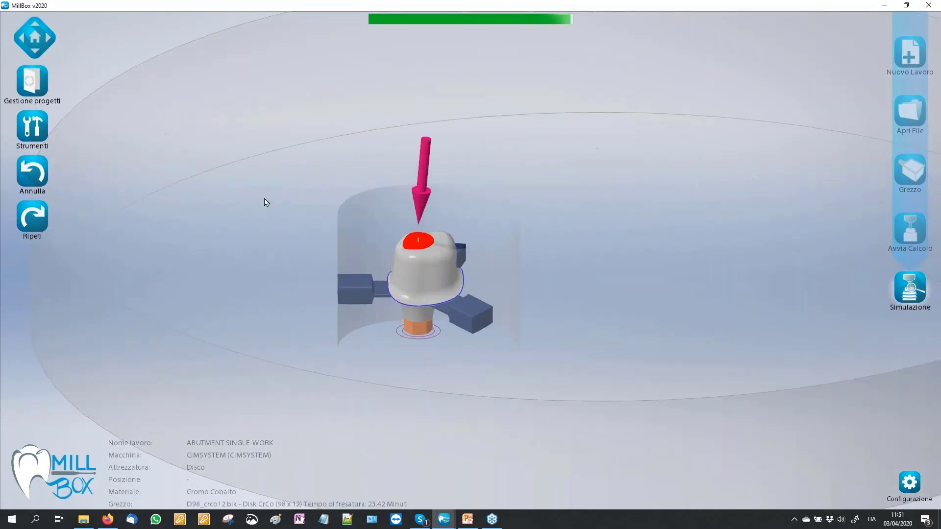
left_click(43, 131)
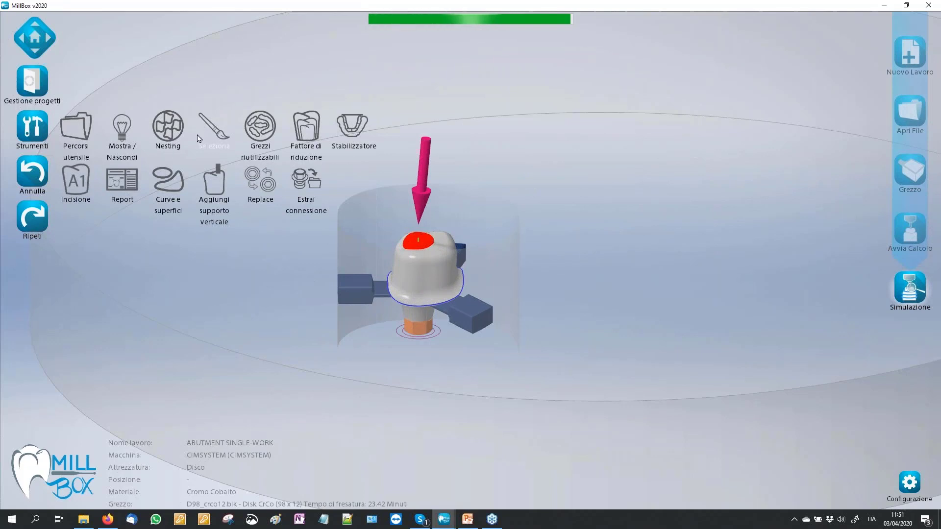
left_click(175, 185)
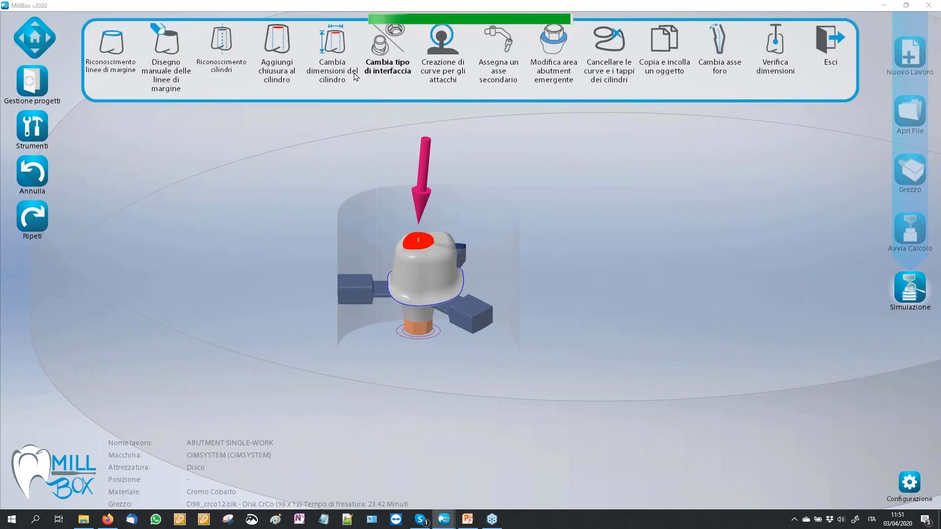
left_click(342, 47)
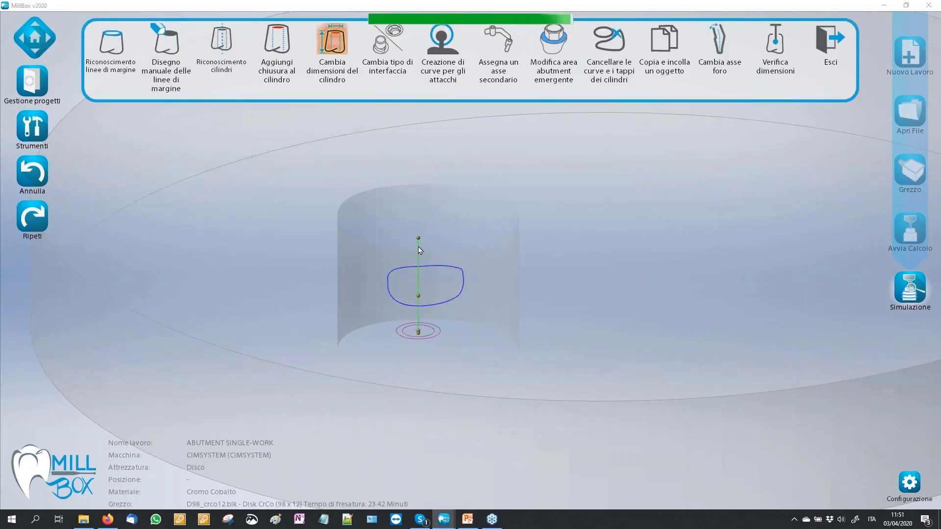
- Raise the abutment cylinder Diametro to 3,000, briefly trying and reverting a taller height
scroll(158, 368, "down", 2)
scroll(158, 367, "down", 2)
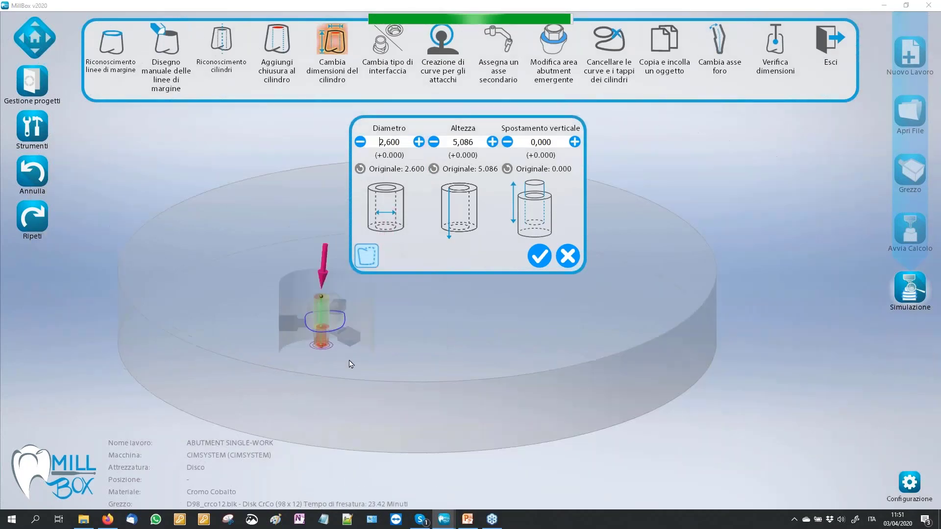
scroll(361, 337, "up", 2)
scroll(401, 321, "up", 2)
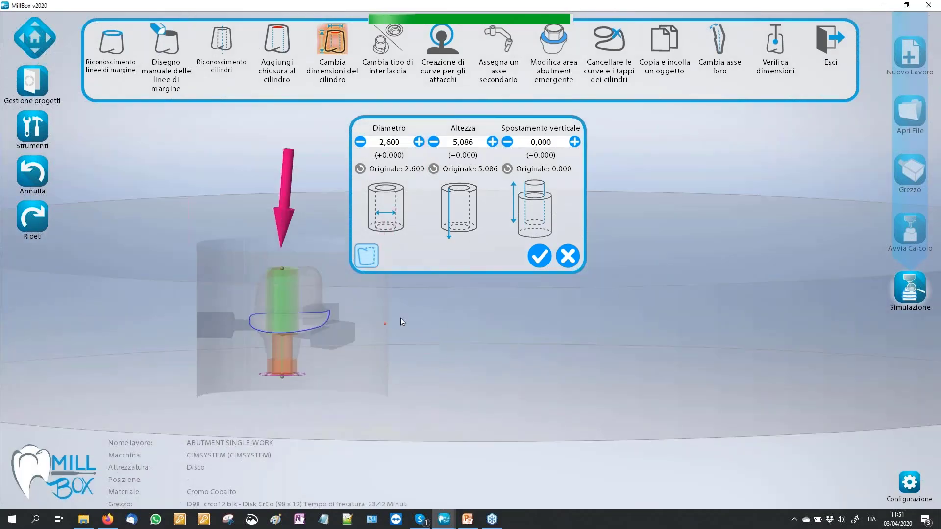
scroll(410, 319, "up", 2)
scroll(411, 319, "up", 1)
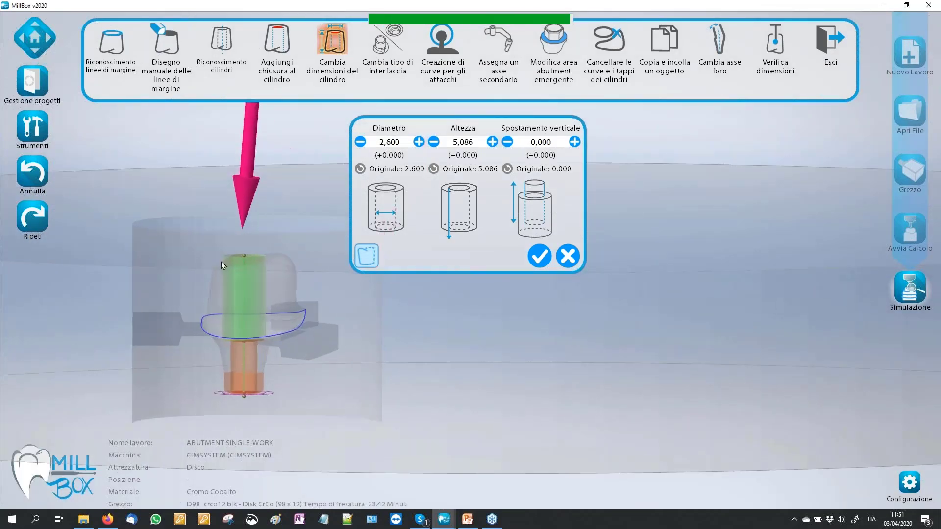
triple_click(419, 142)
scroll(151, 275, "up", 2)
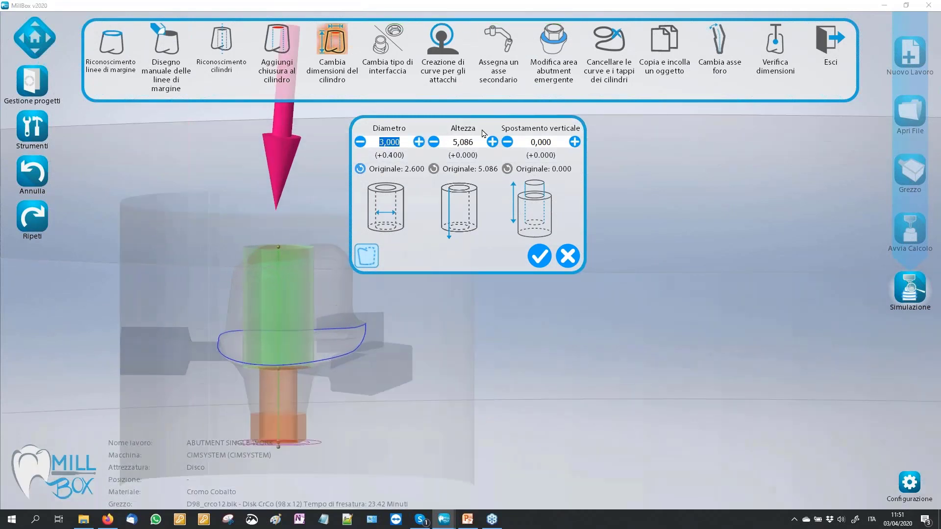
triple_click(492, 142)
double_click(492, 143)
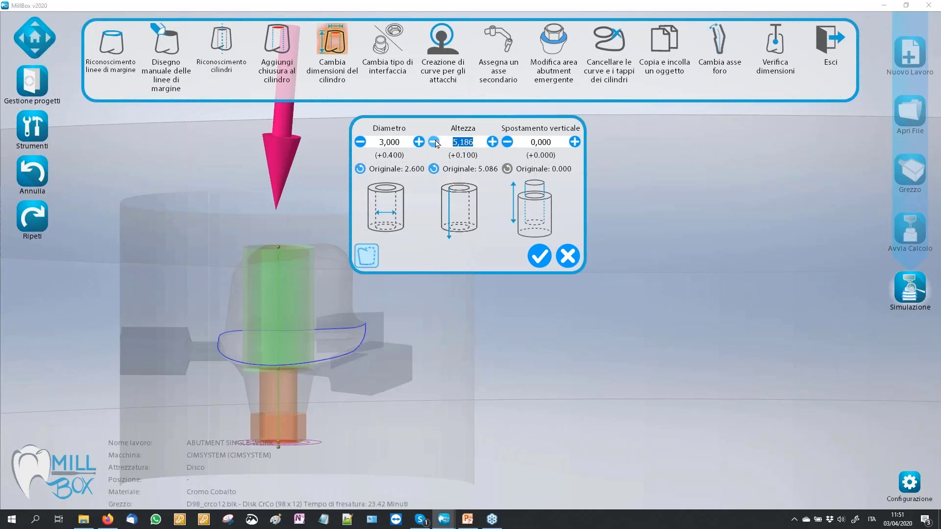
- Inspect the resized cylinder from several angles, then cancel the resize and exit the tool
mouse_move(277, 287)
middle_mouse_down()
mouse_move(424, 361)
mouse_move(218, 235)
mouse_move(211, 376)
middle_mouse_up()
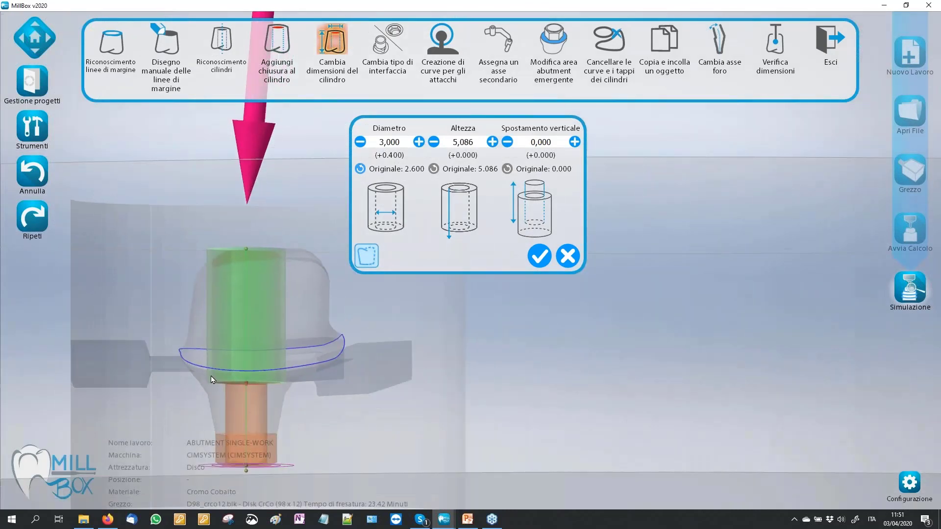
middle_click_drag(440, 403, 385, 351)
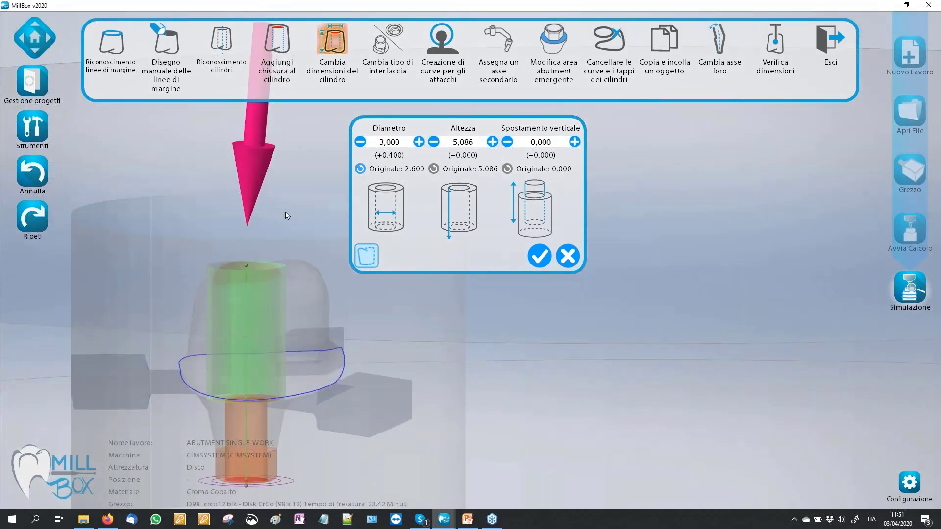
middle_click_drag(287, 216, 293, 206)
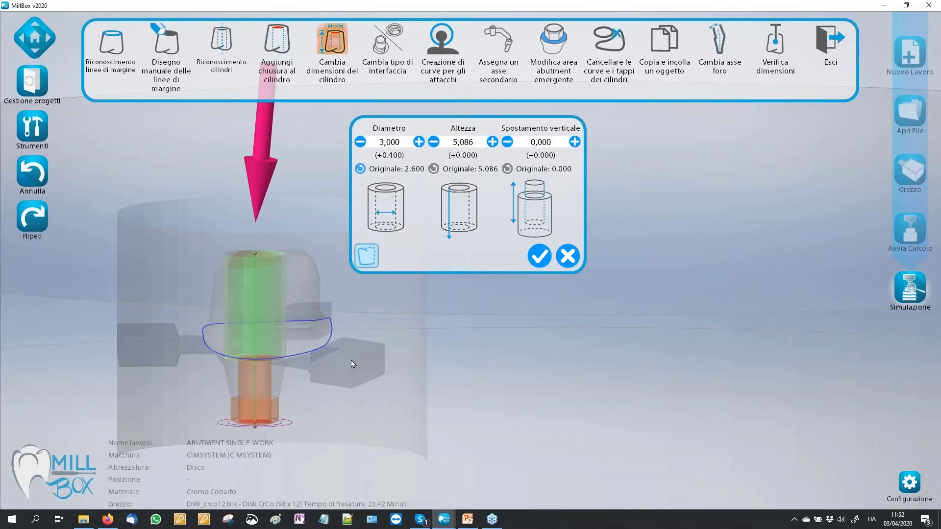
left_click(568, 255)
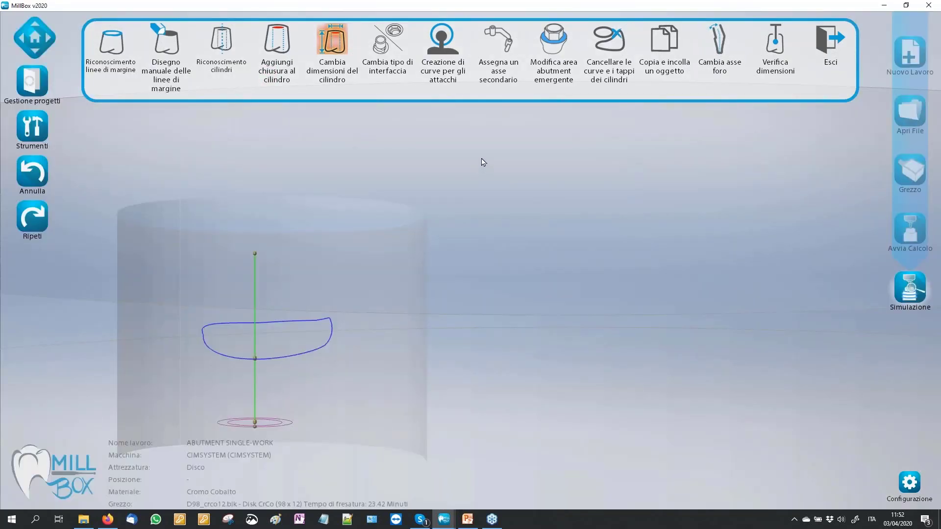
left_click(338, 42)
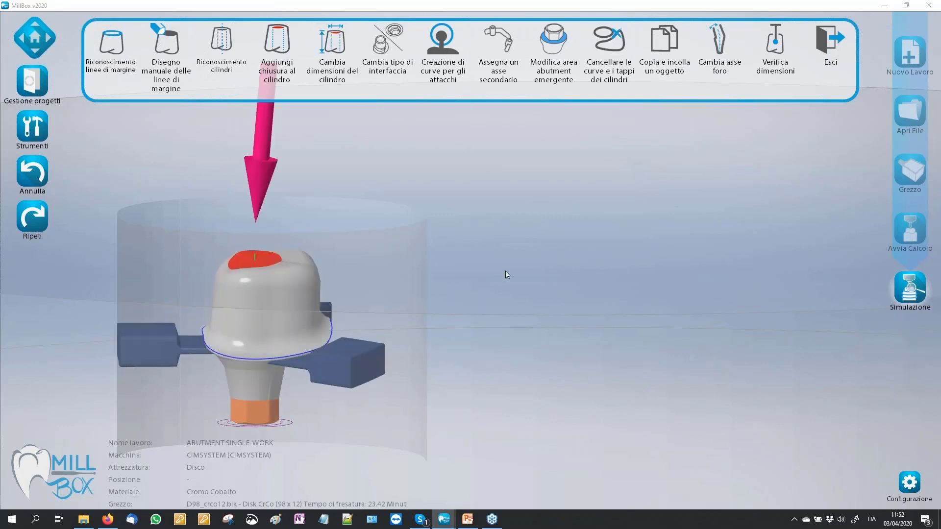
- Import BRANEMARK 4,1_2.stl from stl\ABUTMENTS into the disc as an Abutment
left_click(910, 110)
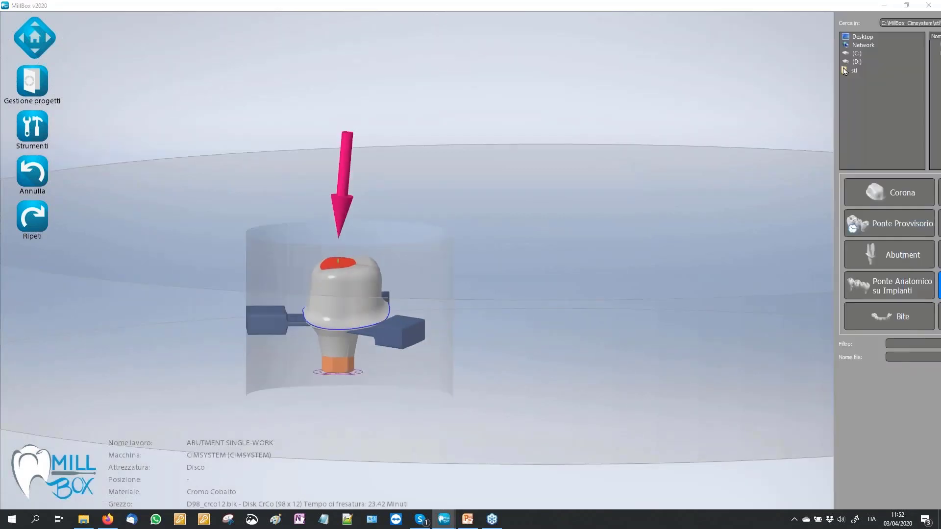
left_click(930, 23)
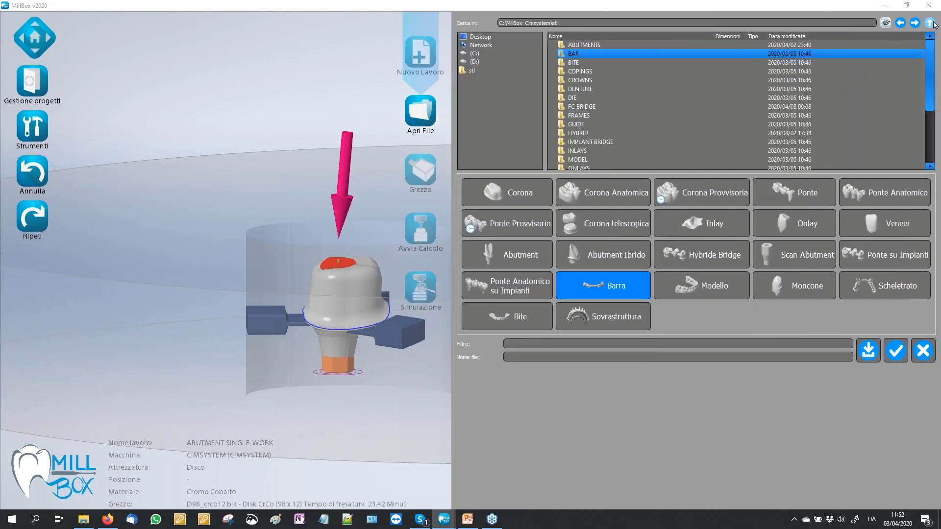
double_click(675, 43)
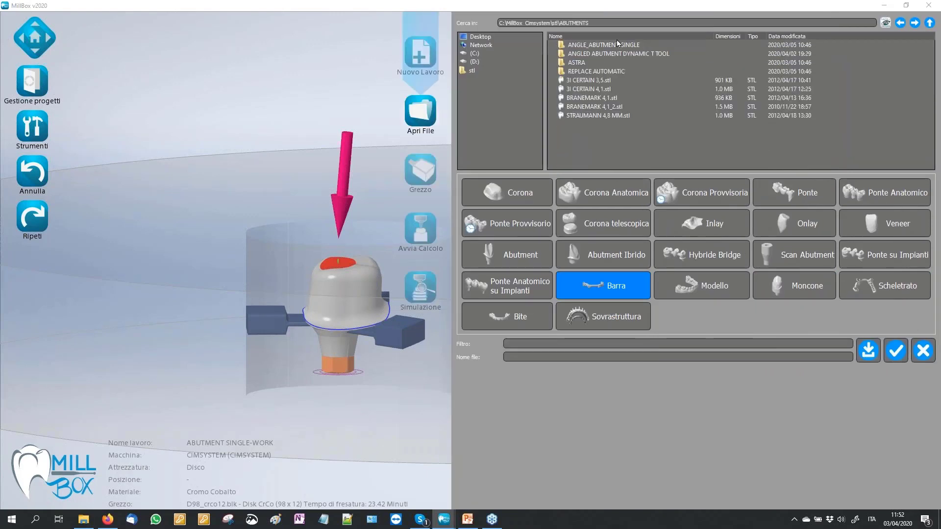
left_click(674, 106)
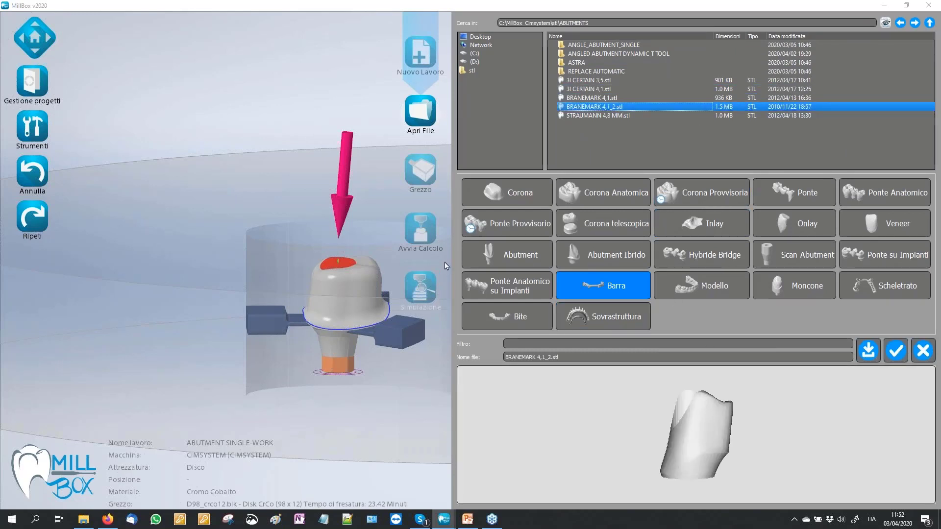
left_click(508, 254)
left_click(891, 357)
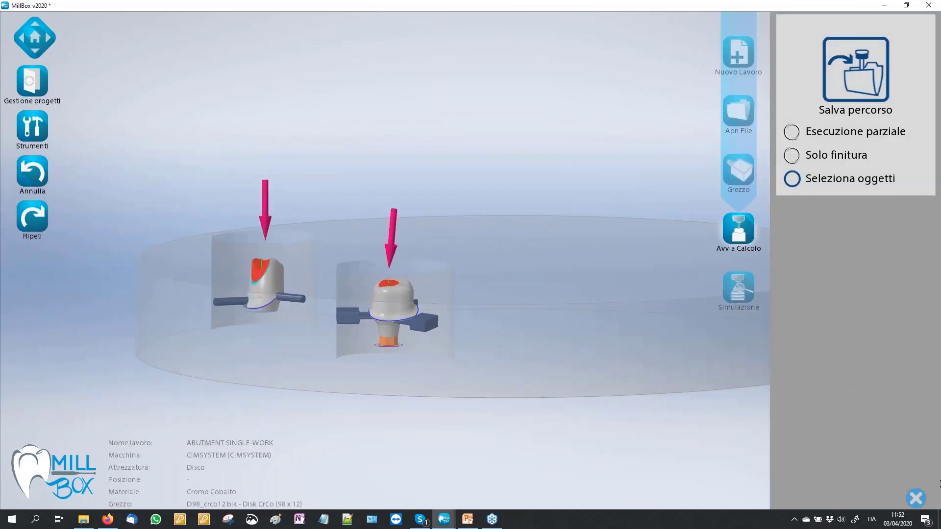
- Close the Salva percorso options and orbit to inspect both abutments in the disc
left_click(916, 499)
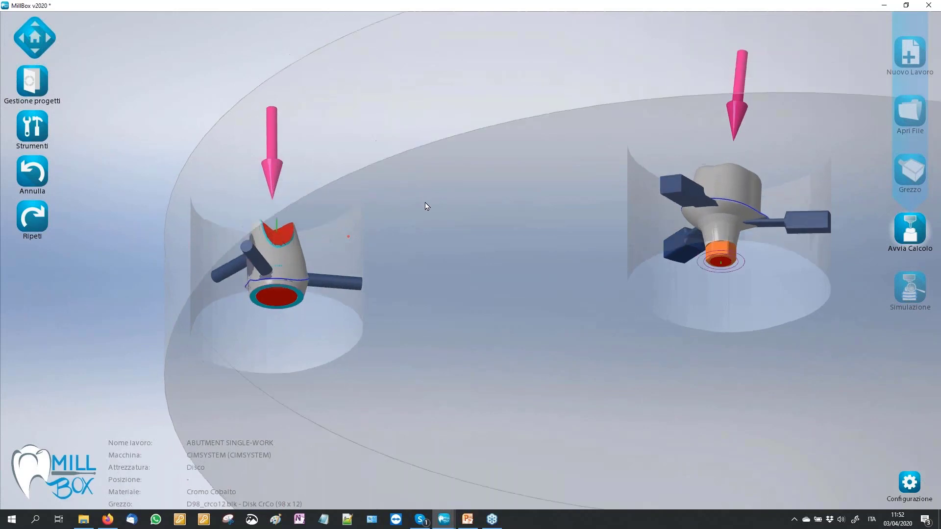
scroll(433, 161, "up", 2)
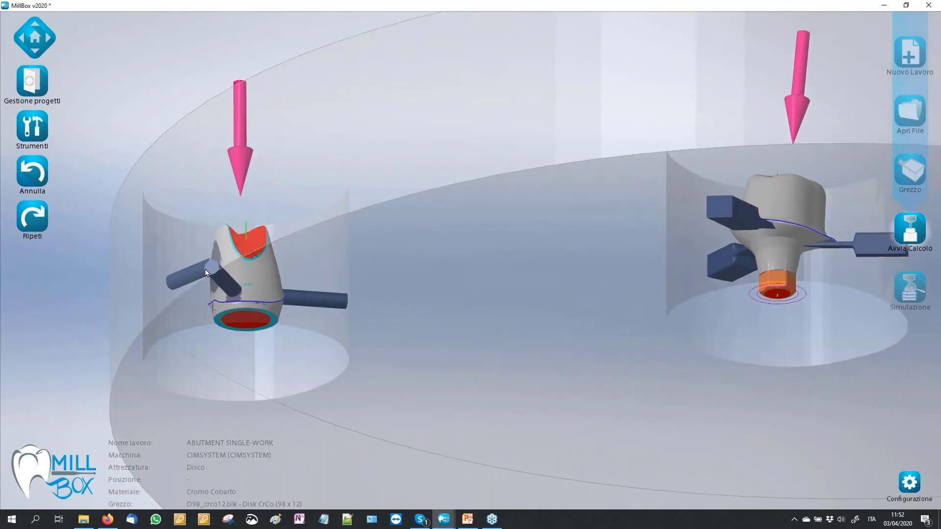
scroll(181, 258, "down", 1)
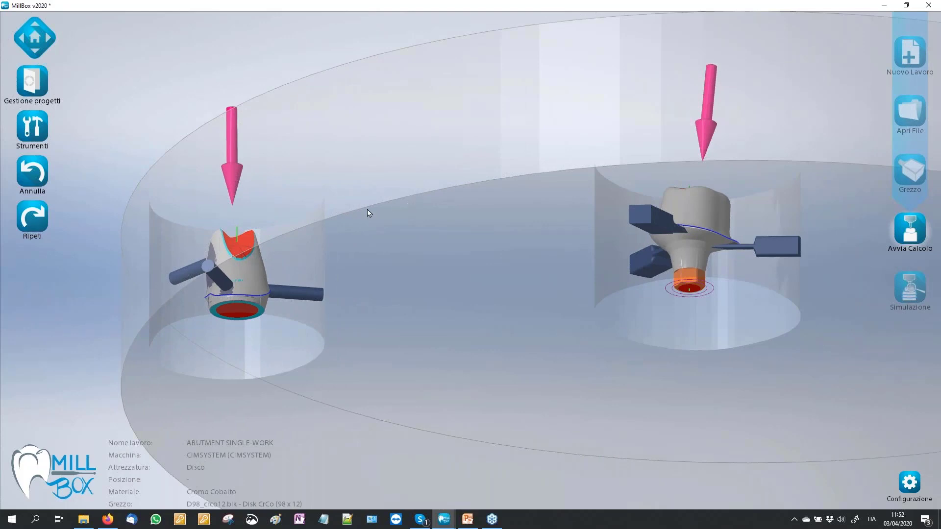
scroll(369, 213, "down", 1)
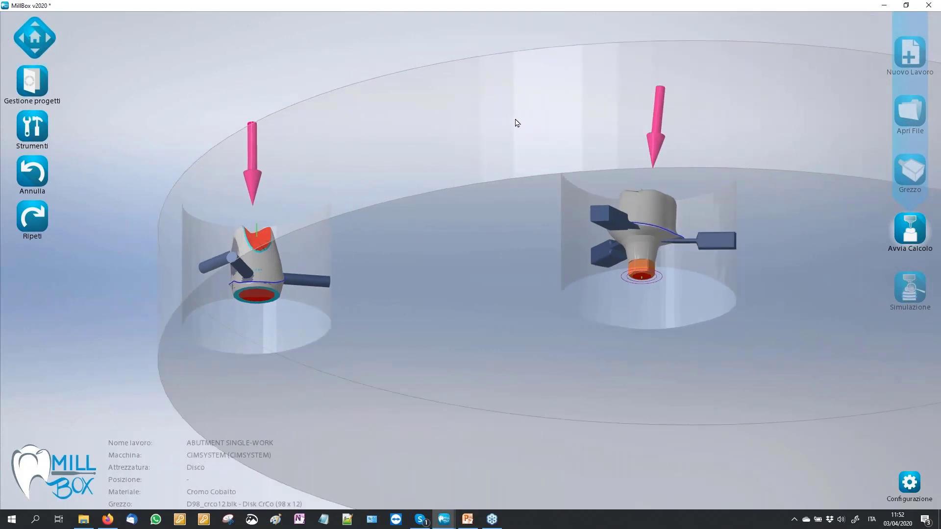
middle_click_drag(201, 103, 208, 117)
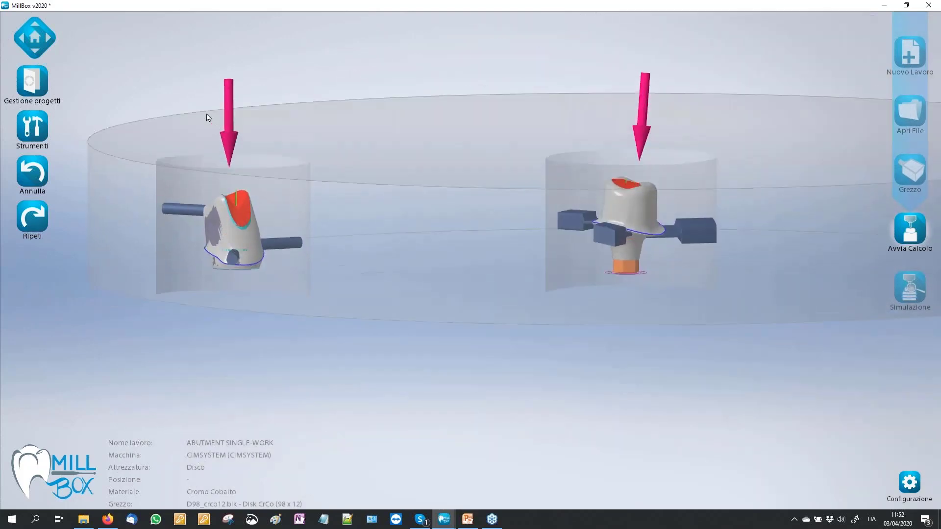
left_click(39, 140)
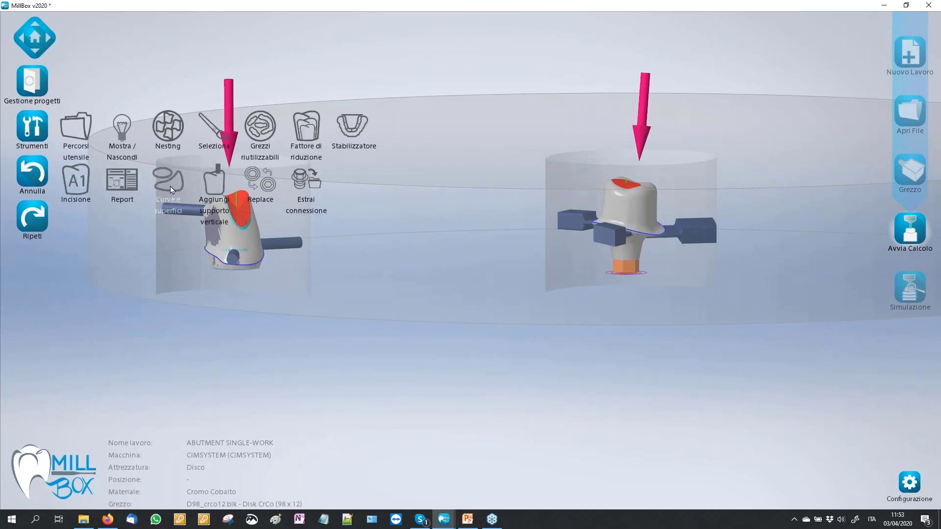
scroll(487, 290, "down", 1)
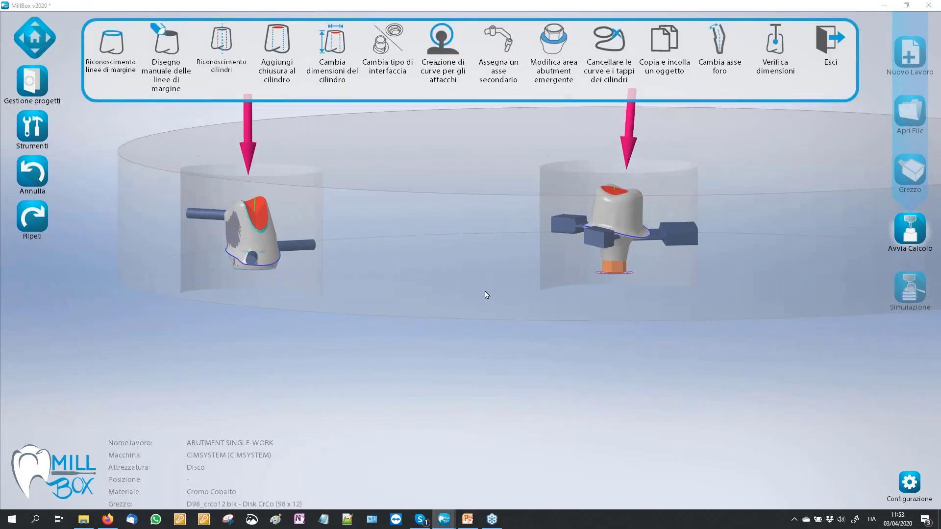
scroll(461, 188, "down", 1)
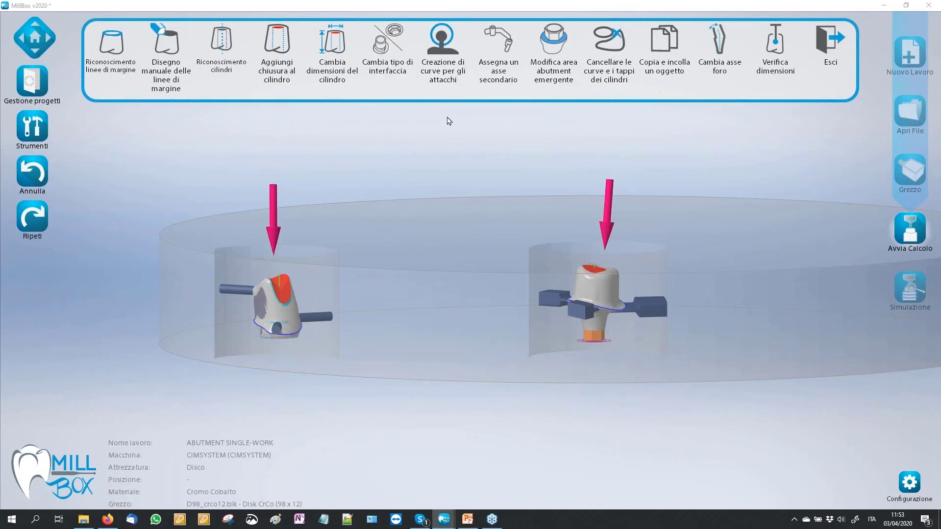
middle_click_drag(447, 123, 436, 265)
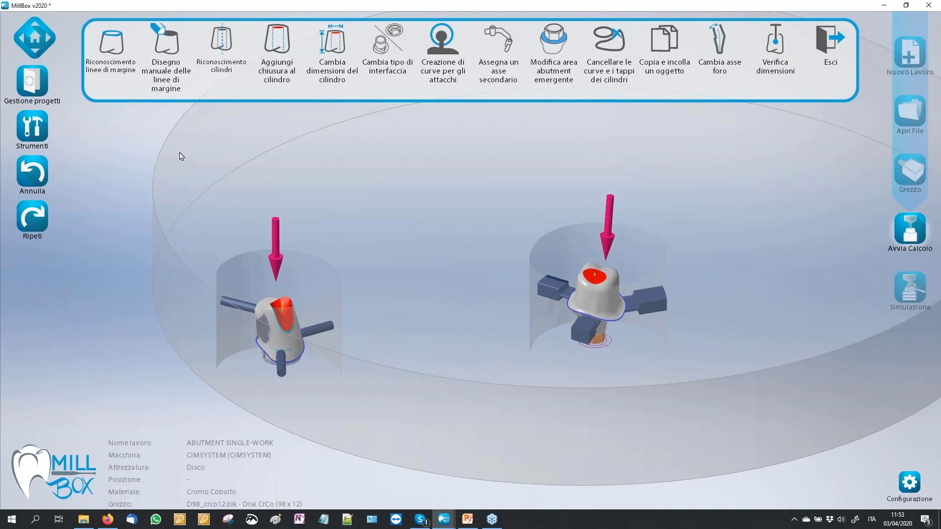
mouse_move(443, 519)
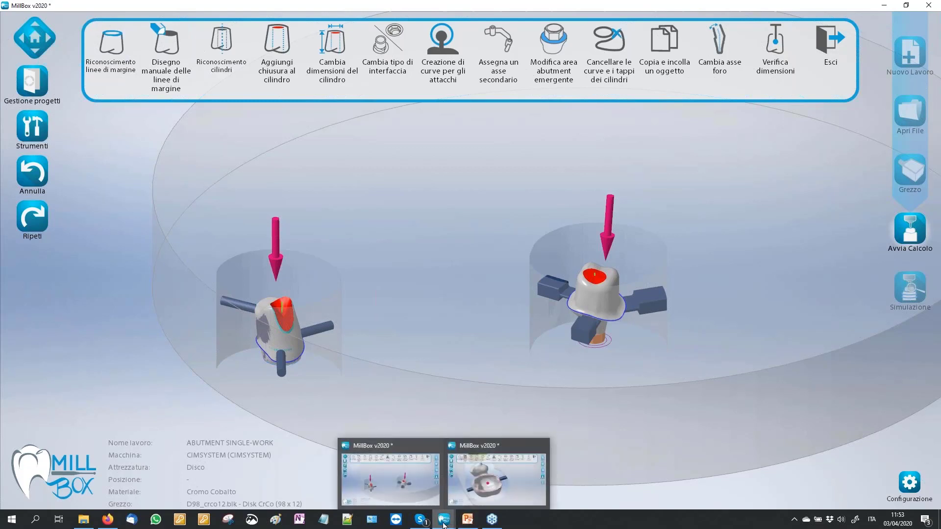
- Bring up the FULL ARCH ZR STAB window and its Gestione progetti panel
left_click(461, 488)
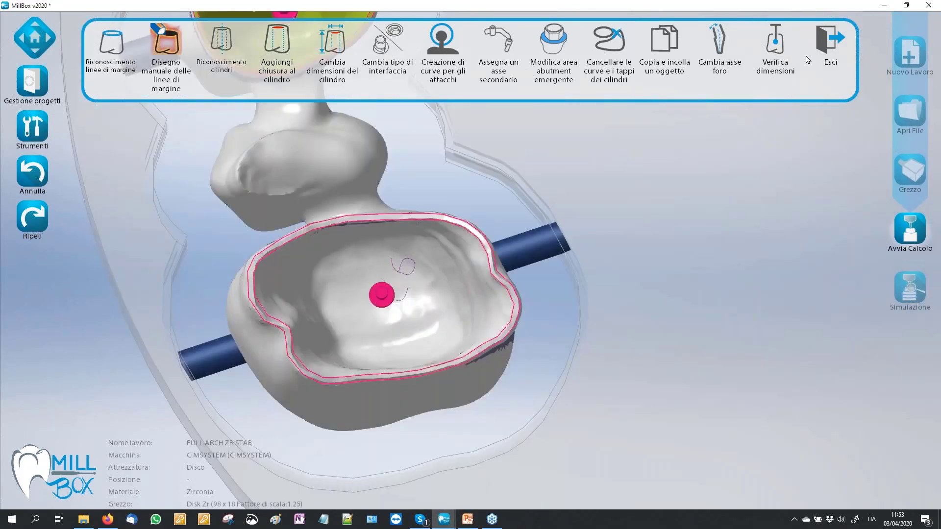
left_click(825, 43)
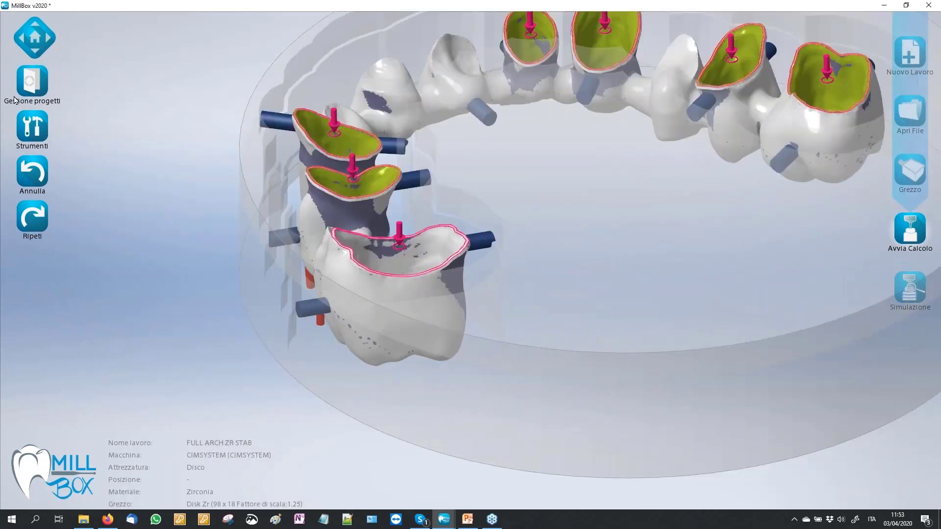
left_click(59, 100)
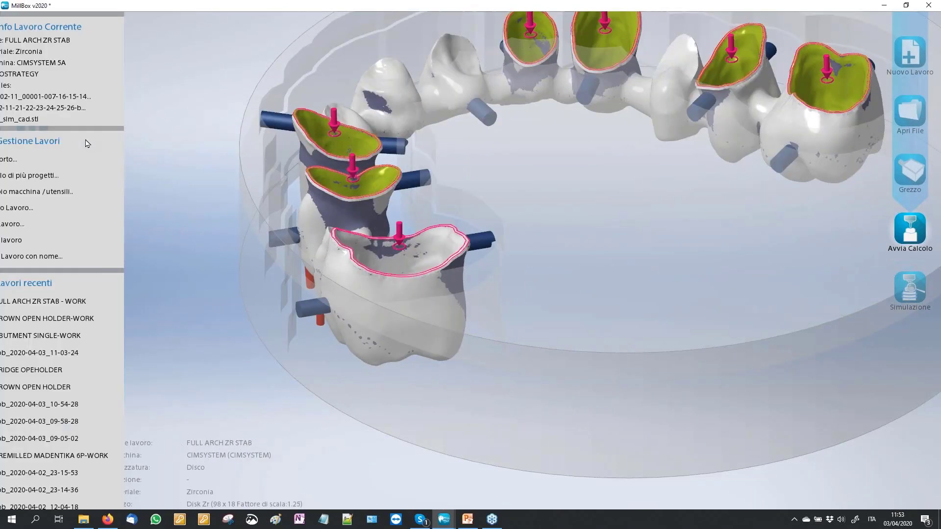
- Browse the saved projects and open Job_2020-04-03_09-05-02.MBP, the PMMA crown pair
left_click(26, 239)
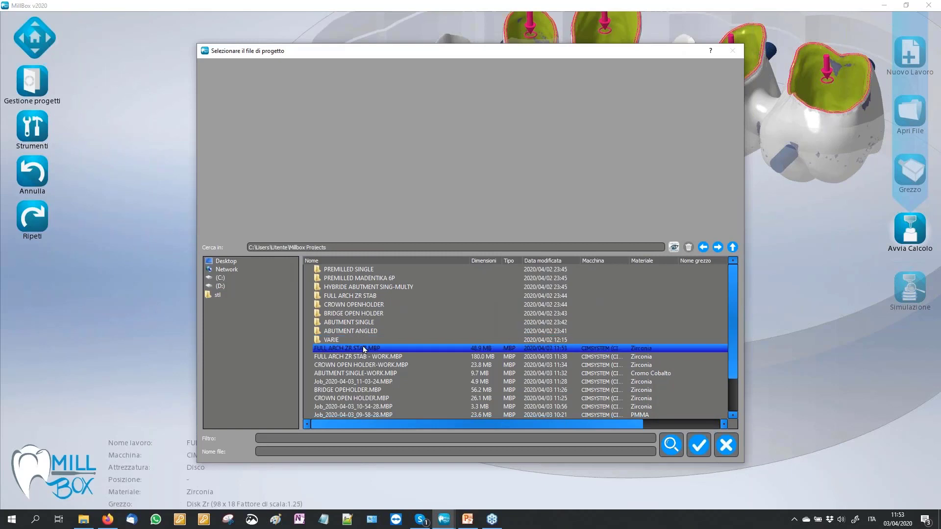
left_click(365, 349)
key("Down")
key("Down")
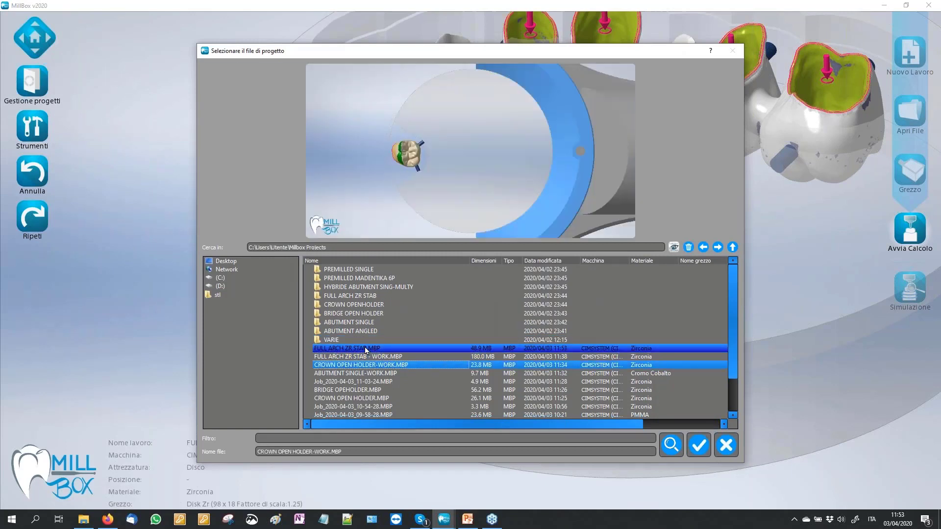
key("Down")
key("Down")
key("Down")
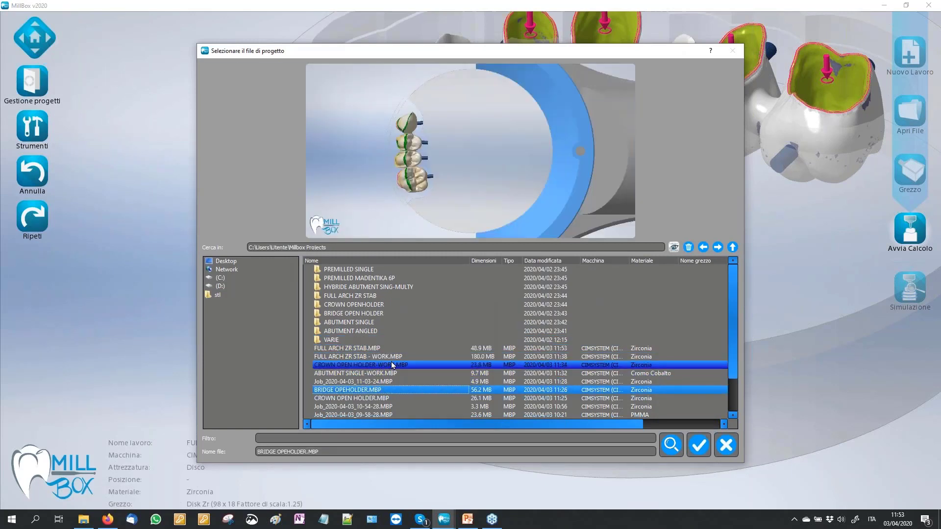
key("Down")
key("Down")
key("Down")
key("Down")
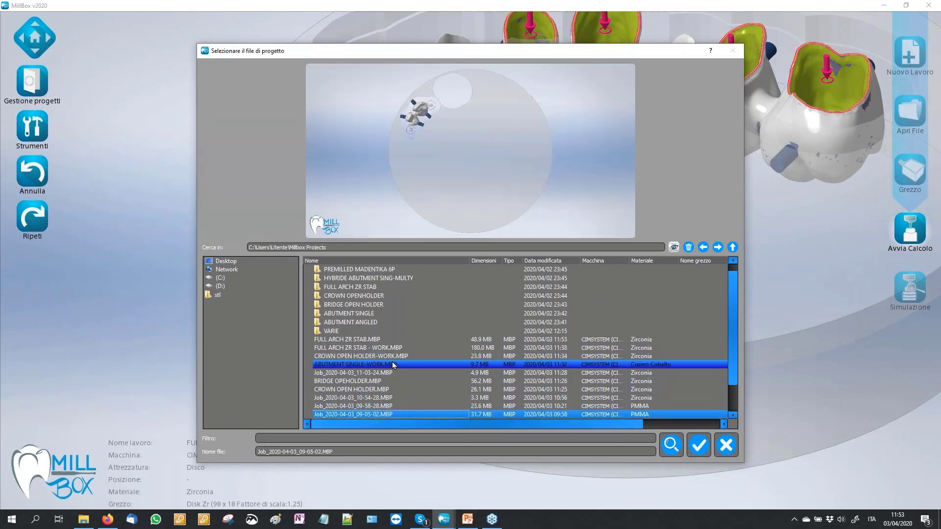
left_click(700, 444)
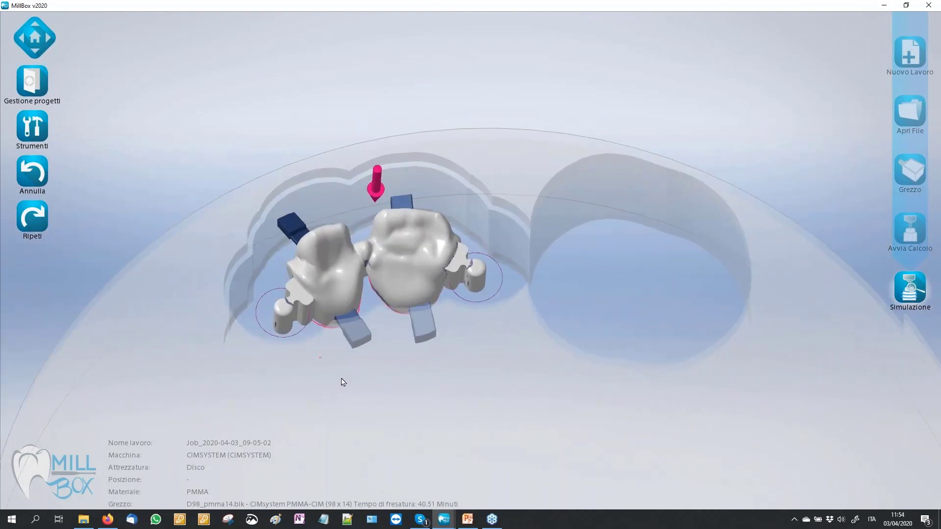
left_click(30, 128)
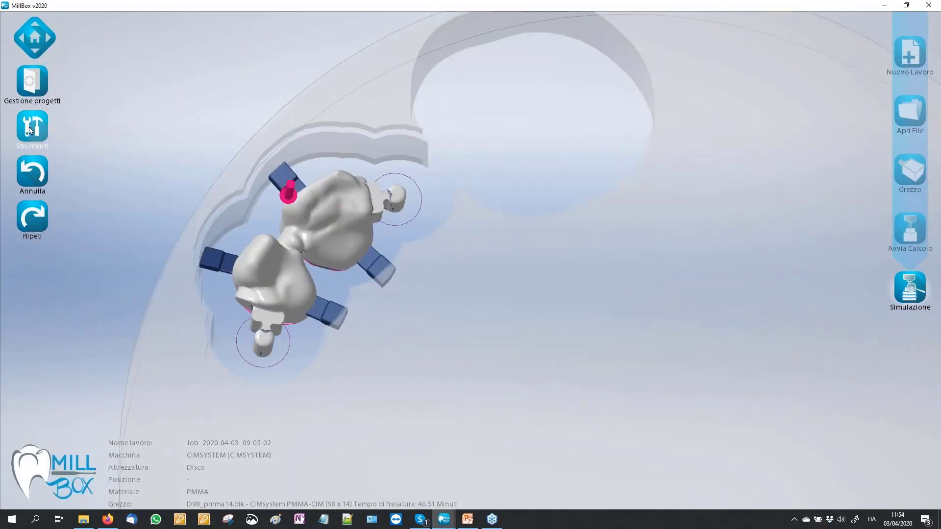
left_click(181, 177)
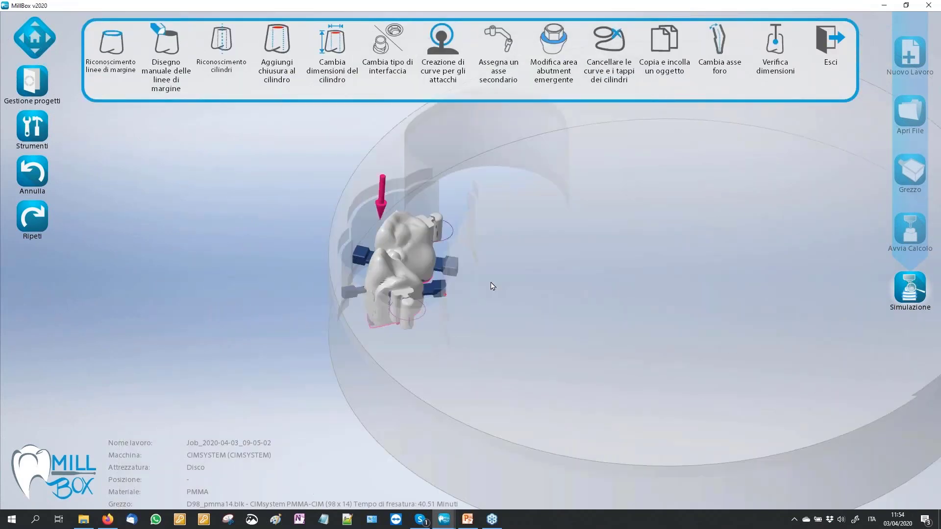
scroll(408, 298, "up", 3)
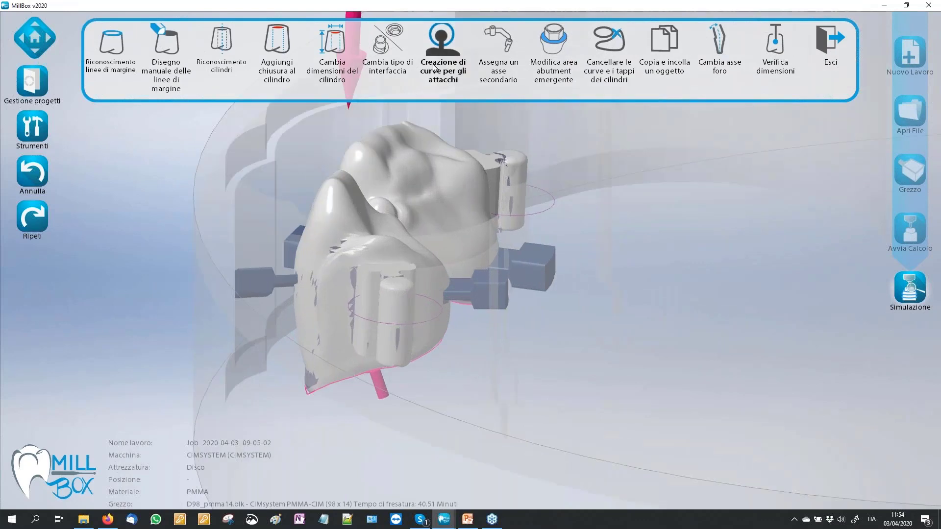
middle_click_drag(440, 325, 410, 305)
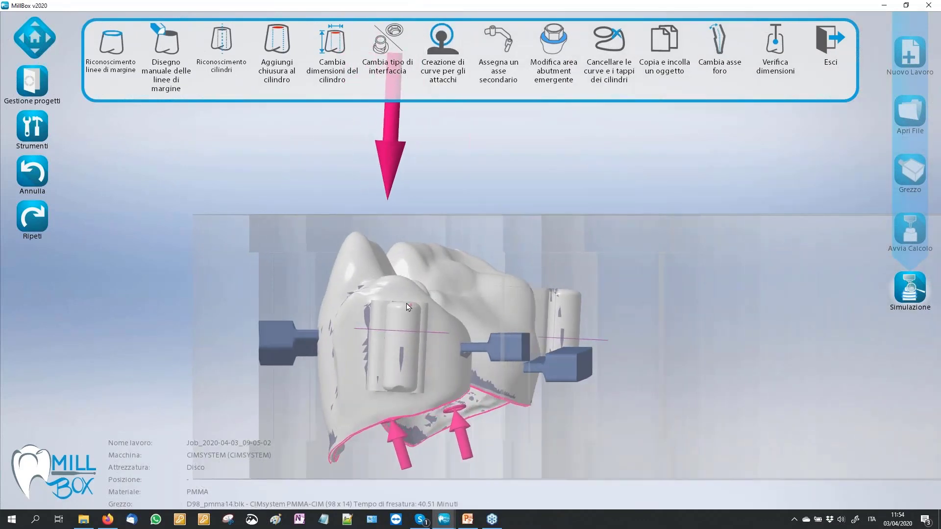
mouse_move(336, 227)
middle_mouse_down()
mouse_move(405, 279)
mouse_move(391, 327)
middle_mouse_up()
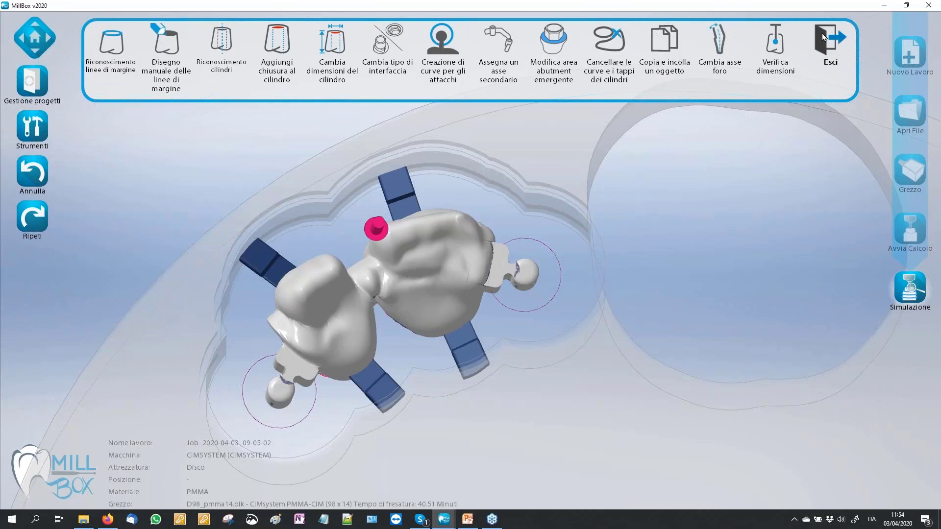
left_click(830, 43)
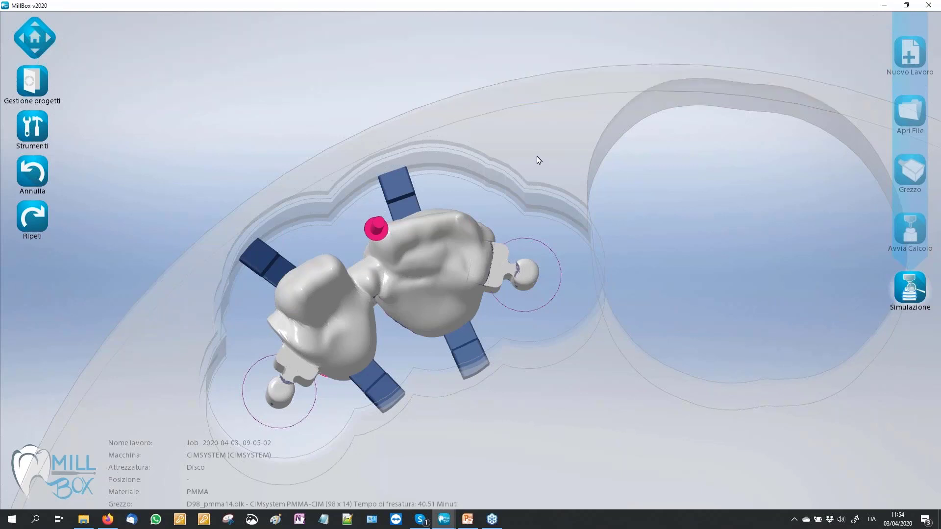
scroll(471, 103, "down", 2)
scroll(410, 56, "down", 1)
scroll(412, 61, "down", 1)
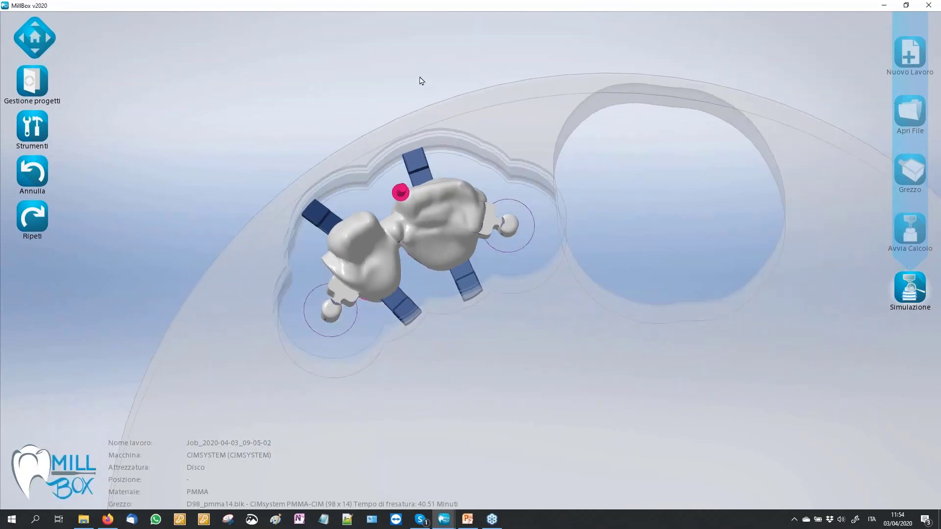
scroll(399, 80, "down", 1)
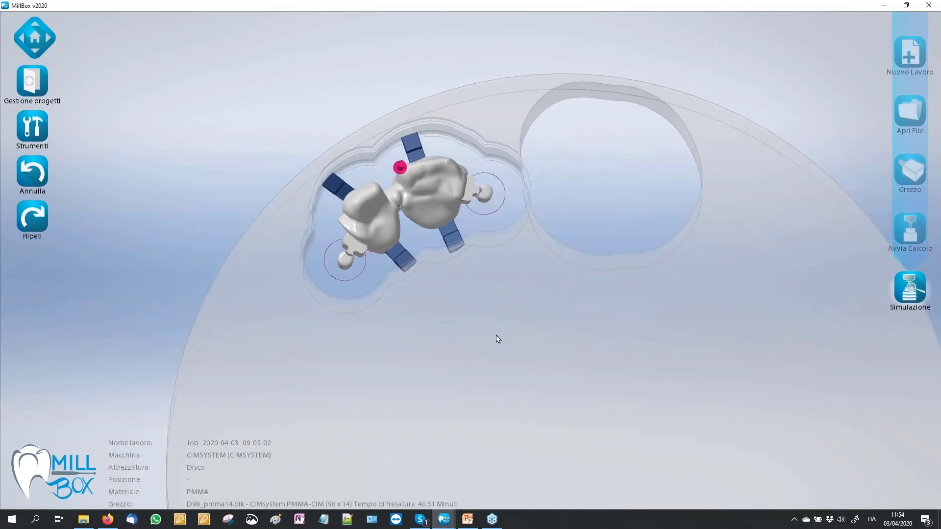
mouse_move(496, 338)
middle_mouse_down()
mouse_move(485, 293)
mouse_move(282, 103)
mouse_move(233, 84)
mouse_move(351, 143)
mouse_move(595, 295)
middle_mouse_up()
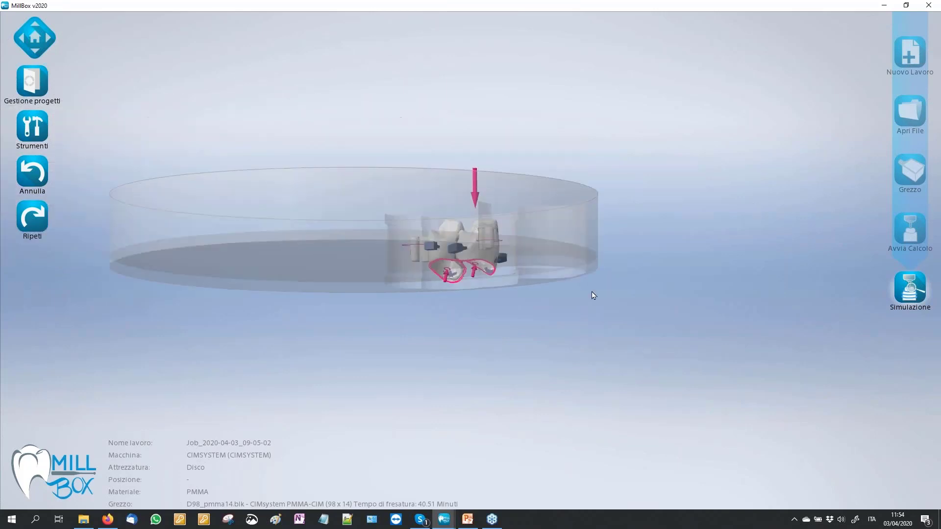
scroll(451, 197, "up", 2)
mouse_move(451, 197)
middle_mouse_down()
mouse_move(422, 141)
mouse_move(615, 427)
mouse_move(564, 438)
middle_mouse_up()
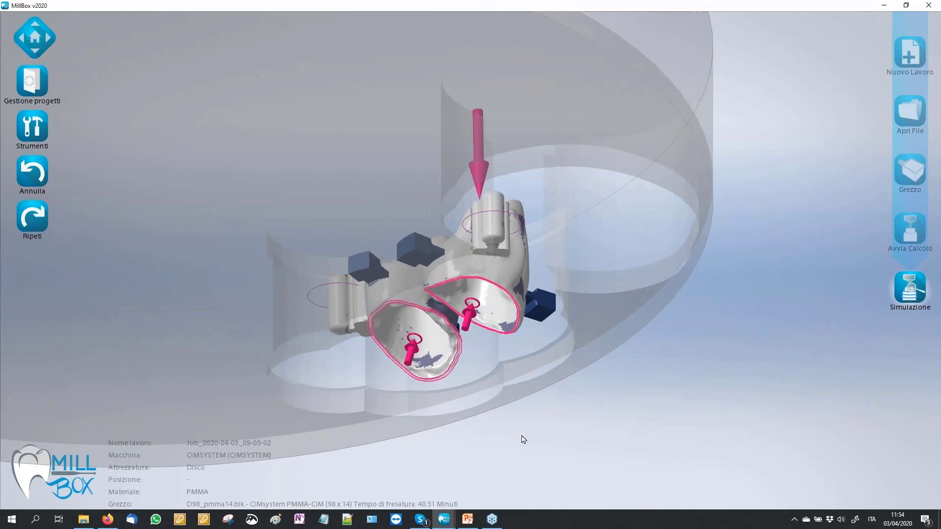
mouse_move(415, 159)
middle_mouse_down()
mouse_move(479, 363)
mouse_move(472, 431)
middle_mouse_up()
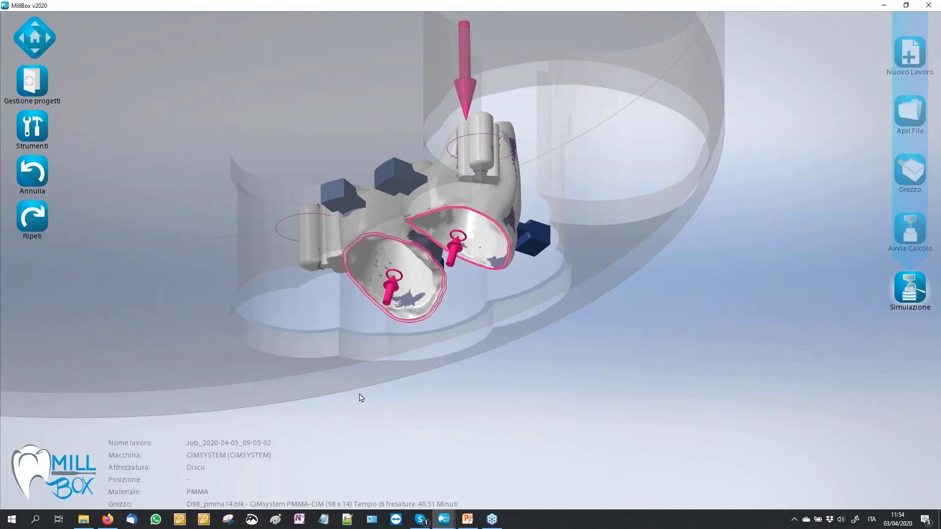
mouse_move(519, 298)
middle_mouse_down()
mouse_move(739, 357)
mouse_move(191, 163)
middle_mouse_up()
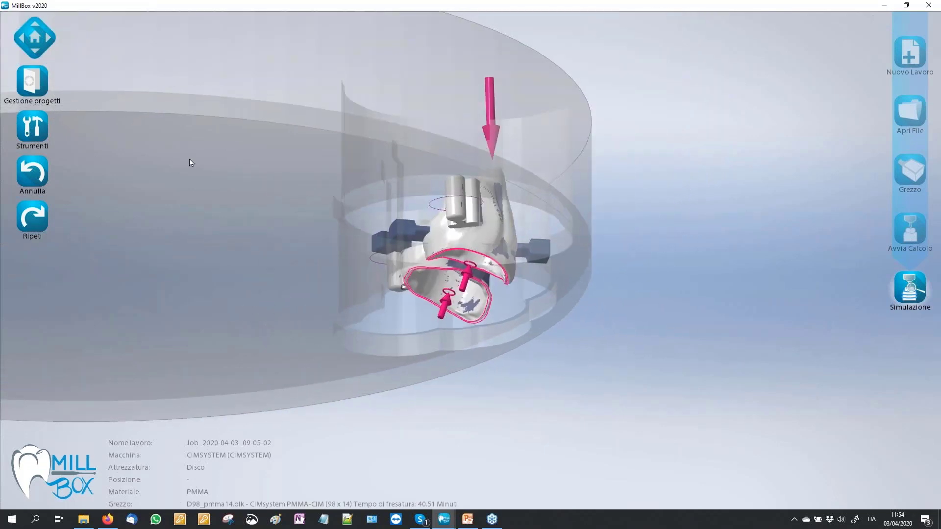
- Open PREMILLED SINGLE AUTO MEDENTIKA.MBP from the PREMILLED SINGLE folder via Apri Lavoro
left_click(34, 80)
left_click(48, 213)
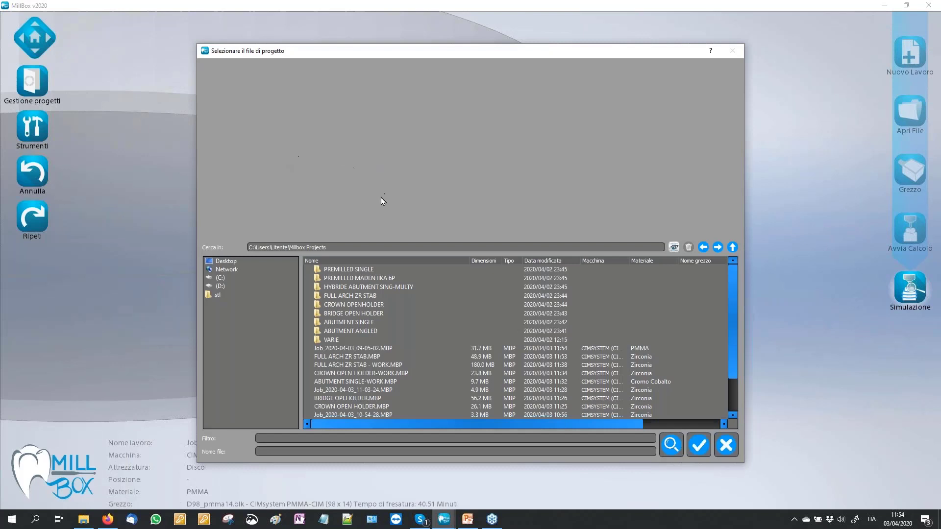
left_click(396, 271)
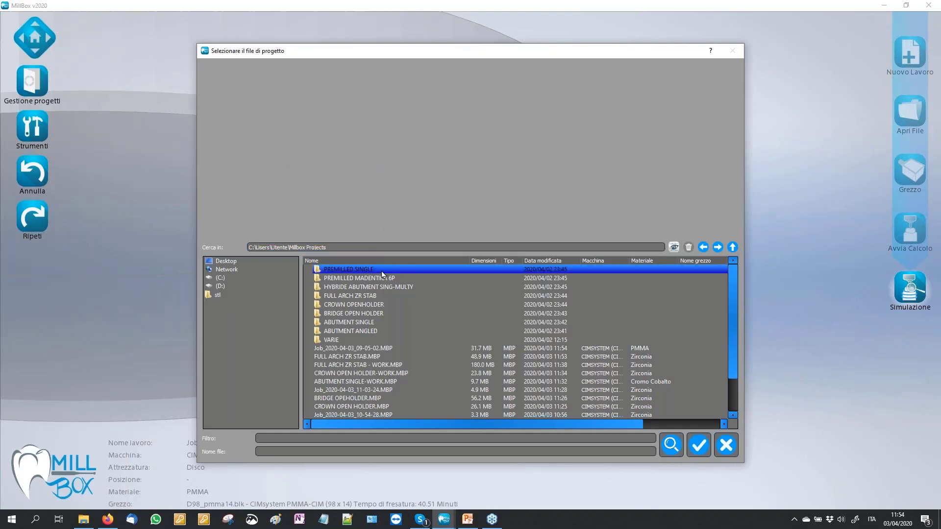
left_click(368, 273)
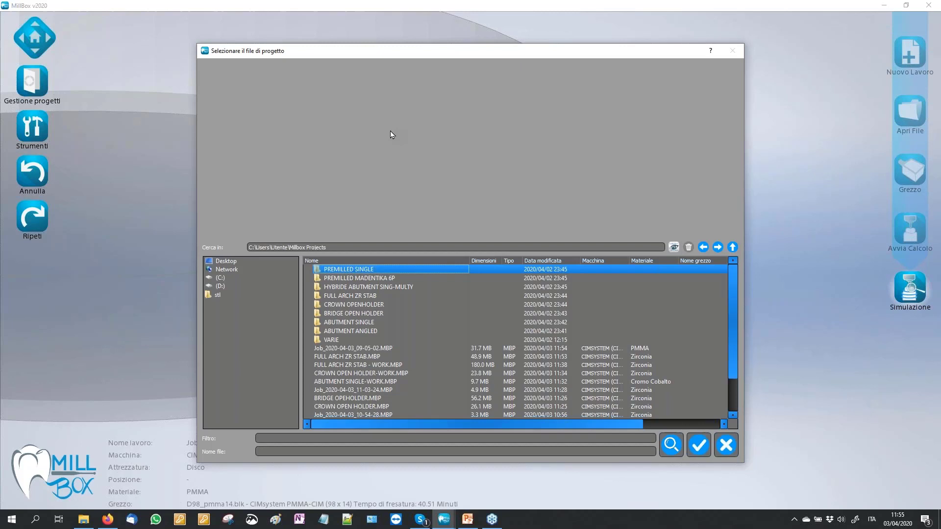
double_click(369, 271)
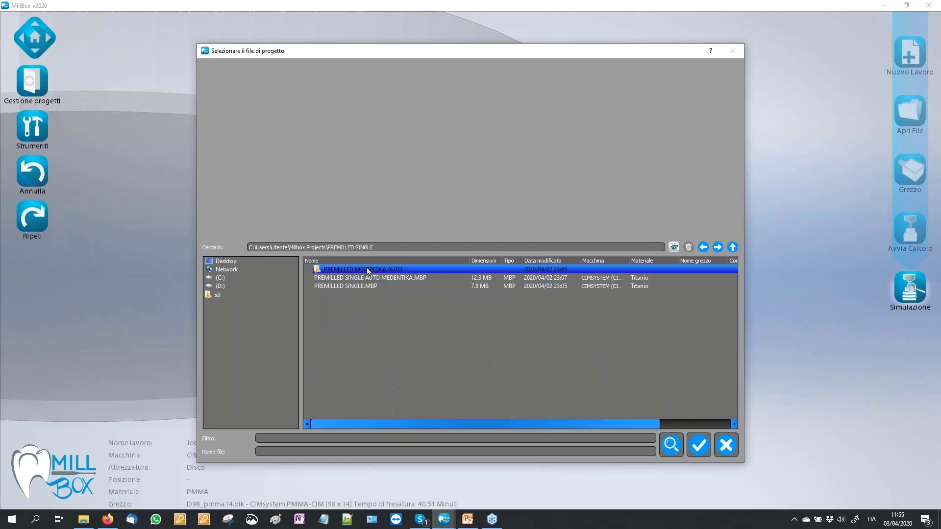
left_click(350, 287)
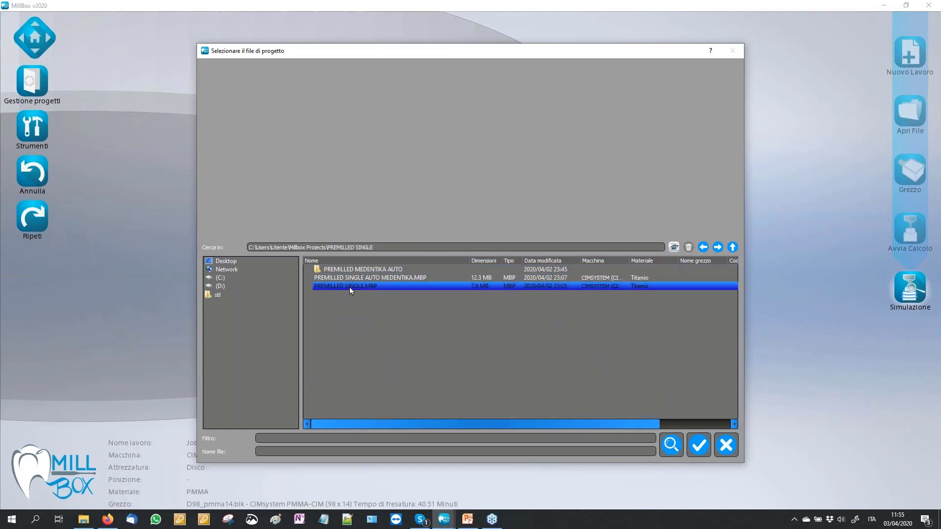
left_click(355, 280)
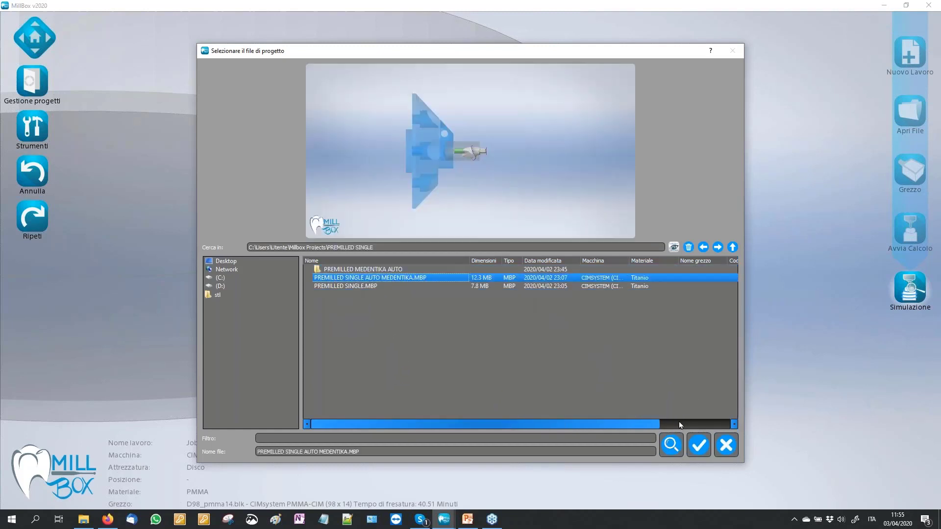
left_click(696, 443)
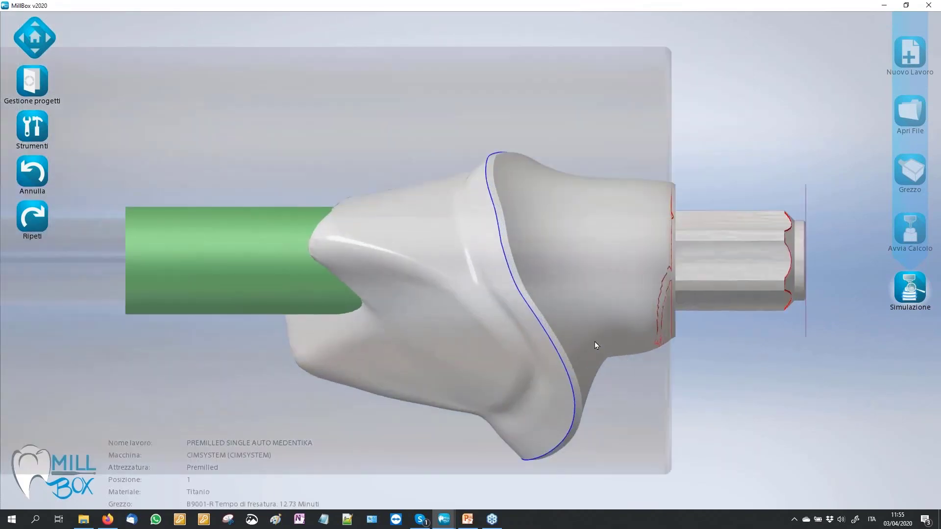
scroll(456, 245, "down", 5)
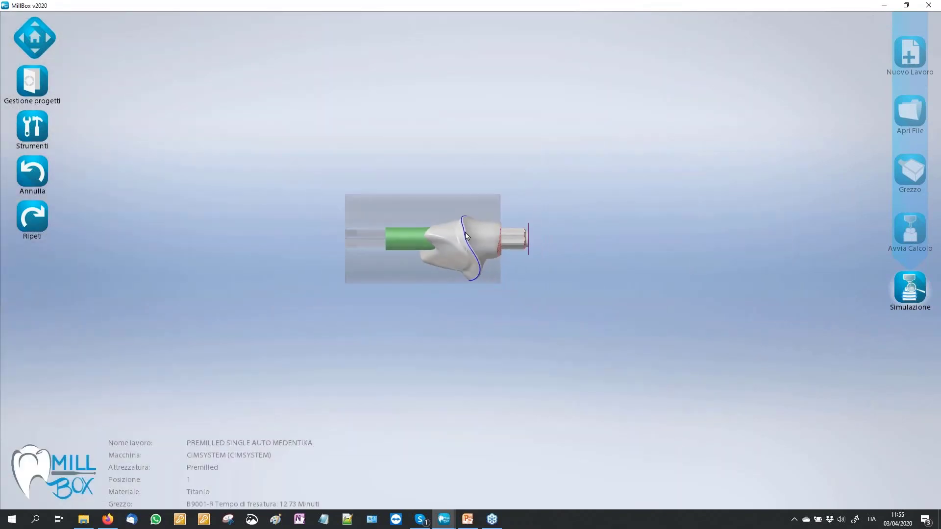
scroll(441, 218, "up", 1)
mouse_move(640, 193)
left_mouse_down()
mouse_move(598, 178)
mouse_move(601, 168)
left_mouse_up()
mouse_move(601, 256)
left_mouse_down()
mouse_move(597, 347)
mouse_move(608, 101)
mouse_move(575, 359)
left_mouse_up()
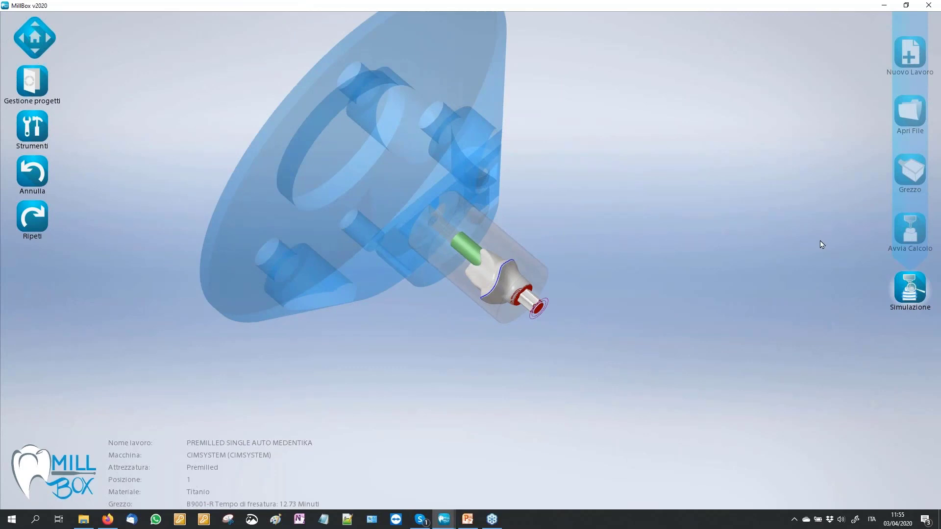
left_click_drag(692, 233, 648, 218)
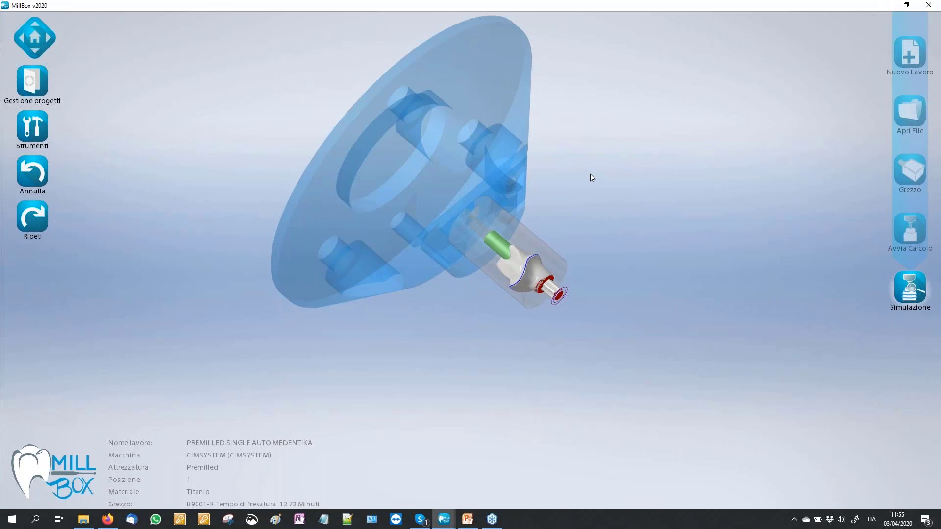
left_click(922, 288)
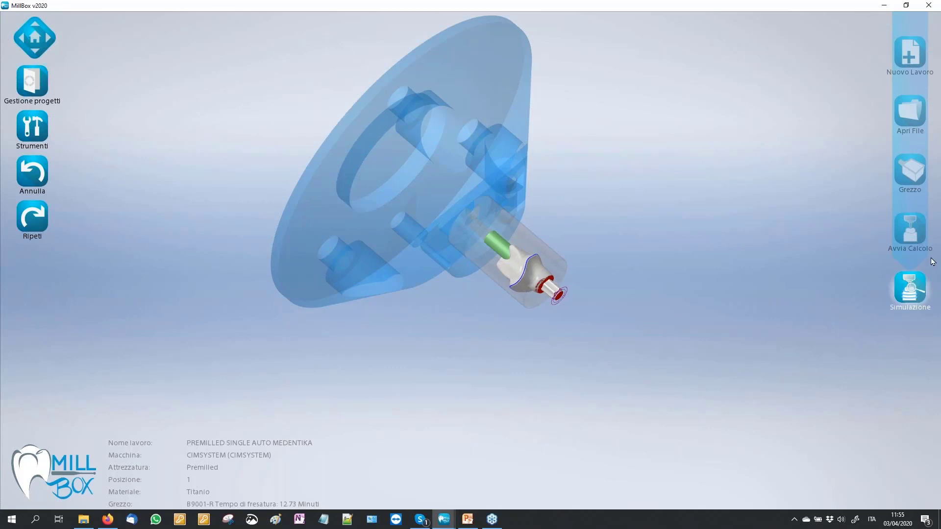